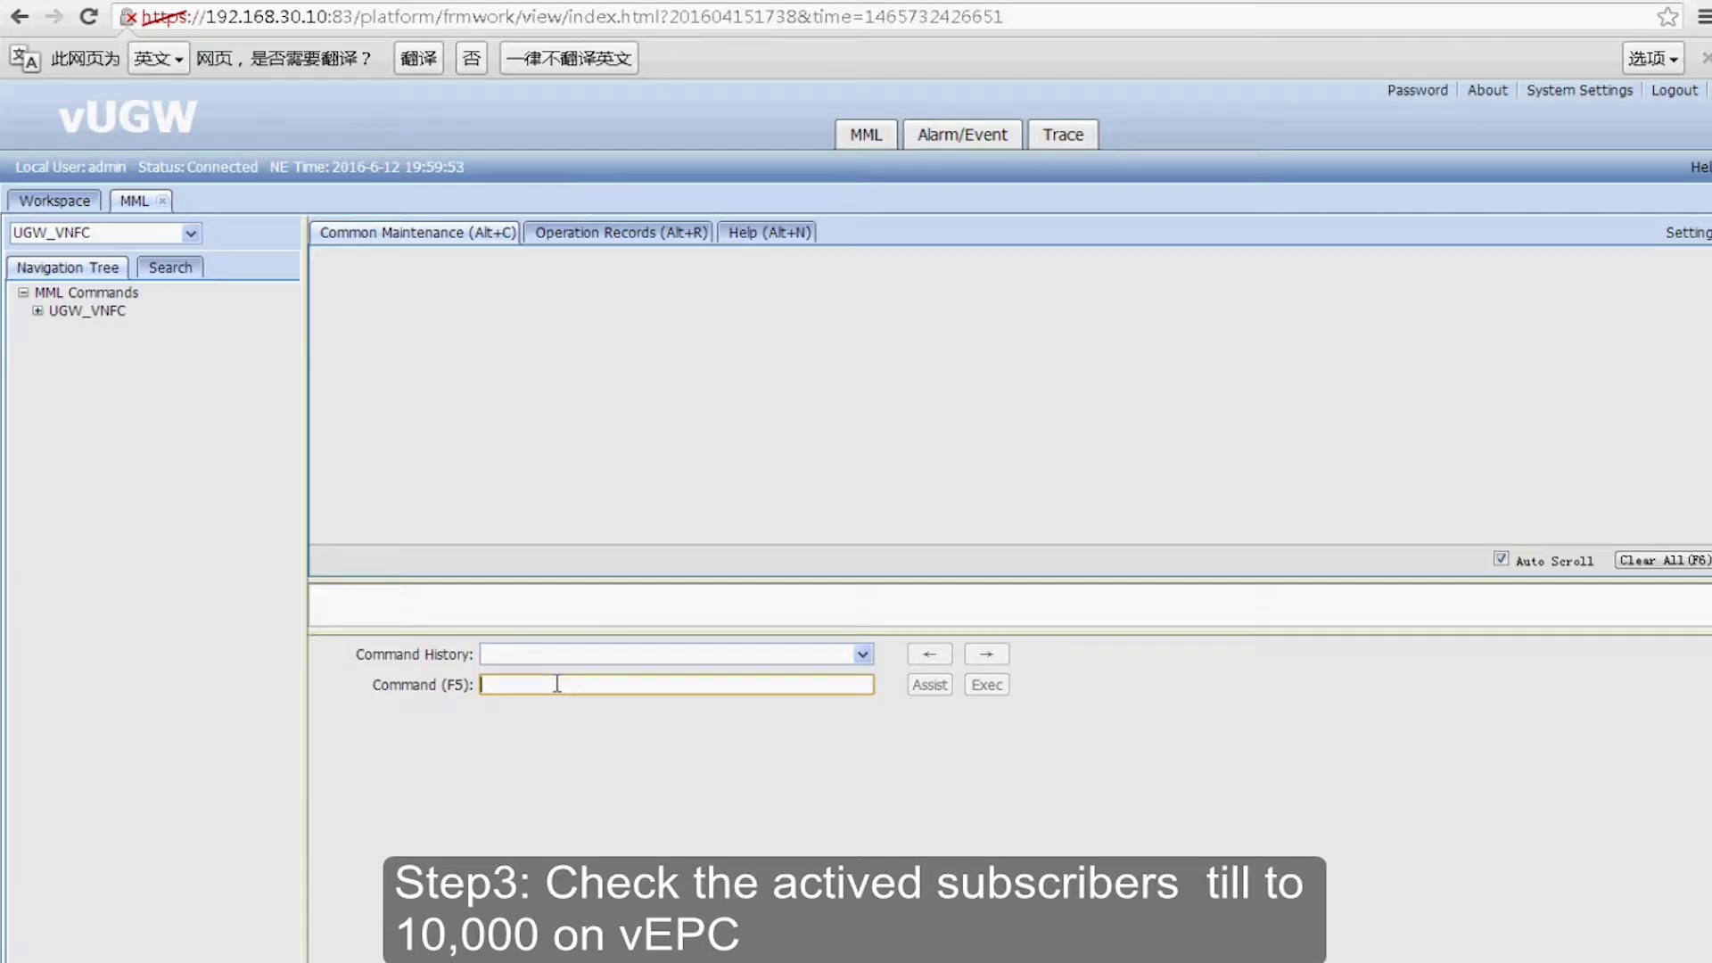
- Run DSP PDPNUM to query the current PDP context count
type("DSP")
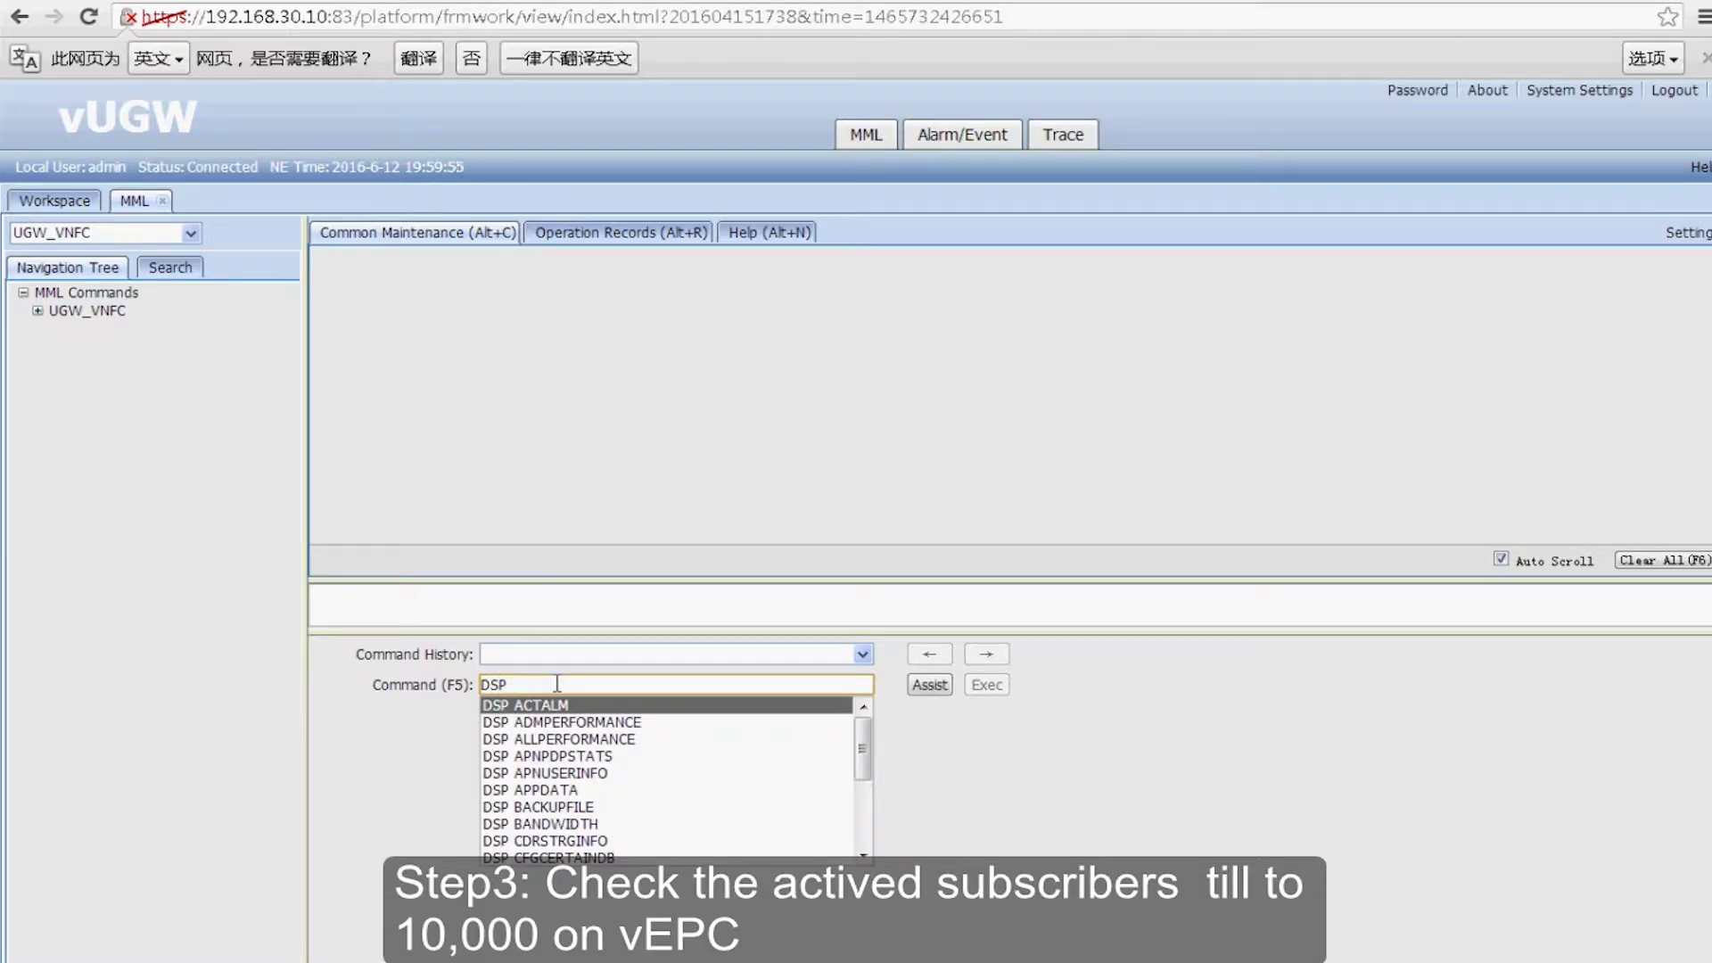
type(" P")
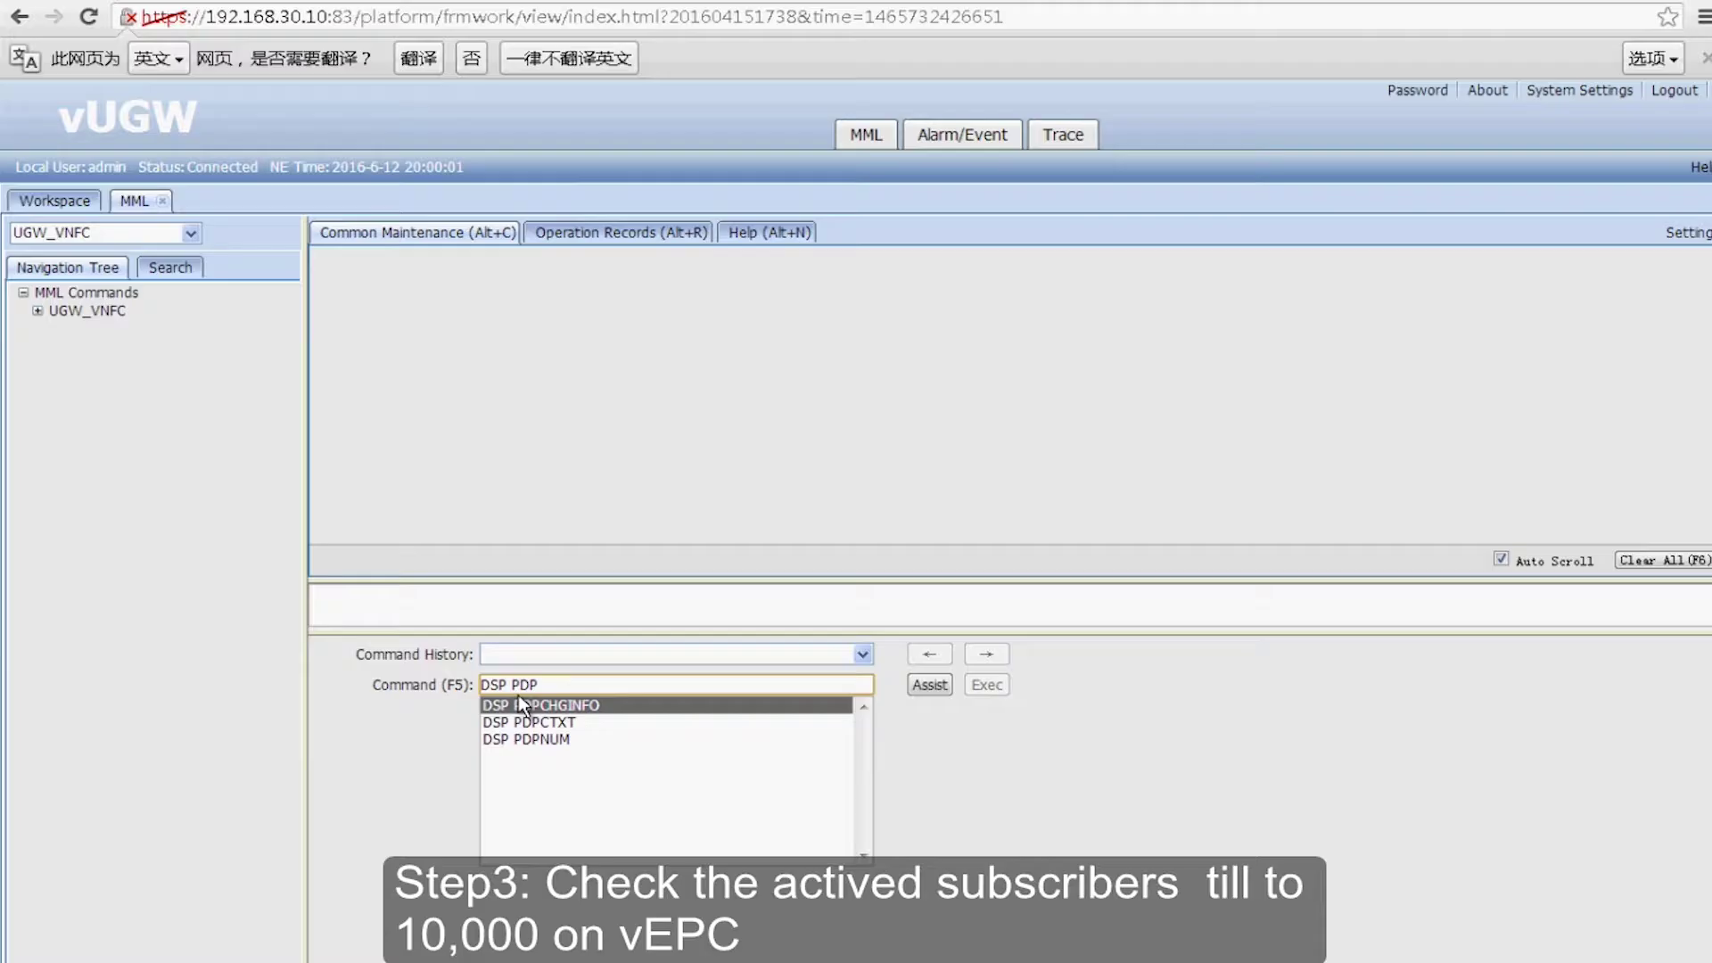
type("DPNUM")
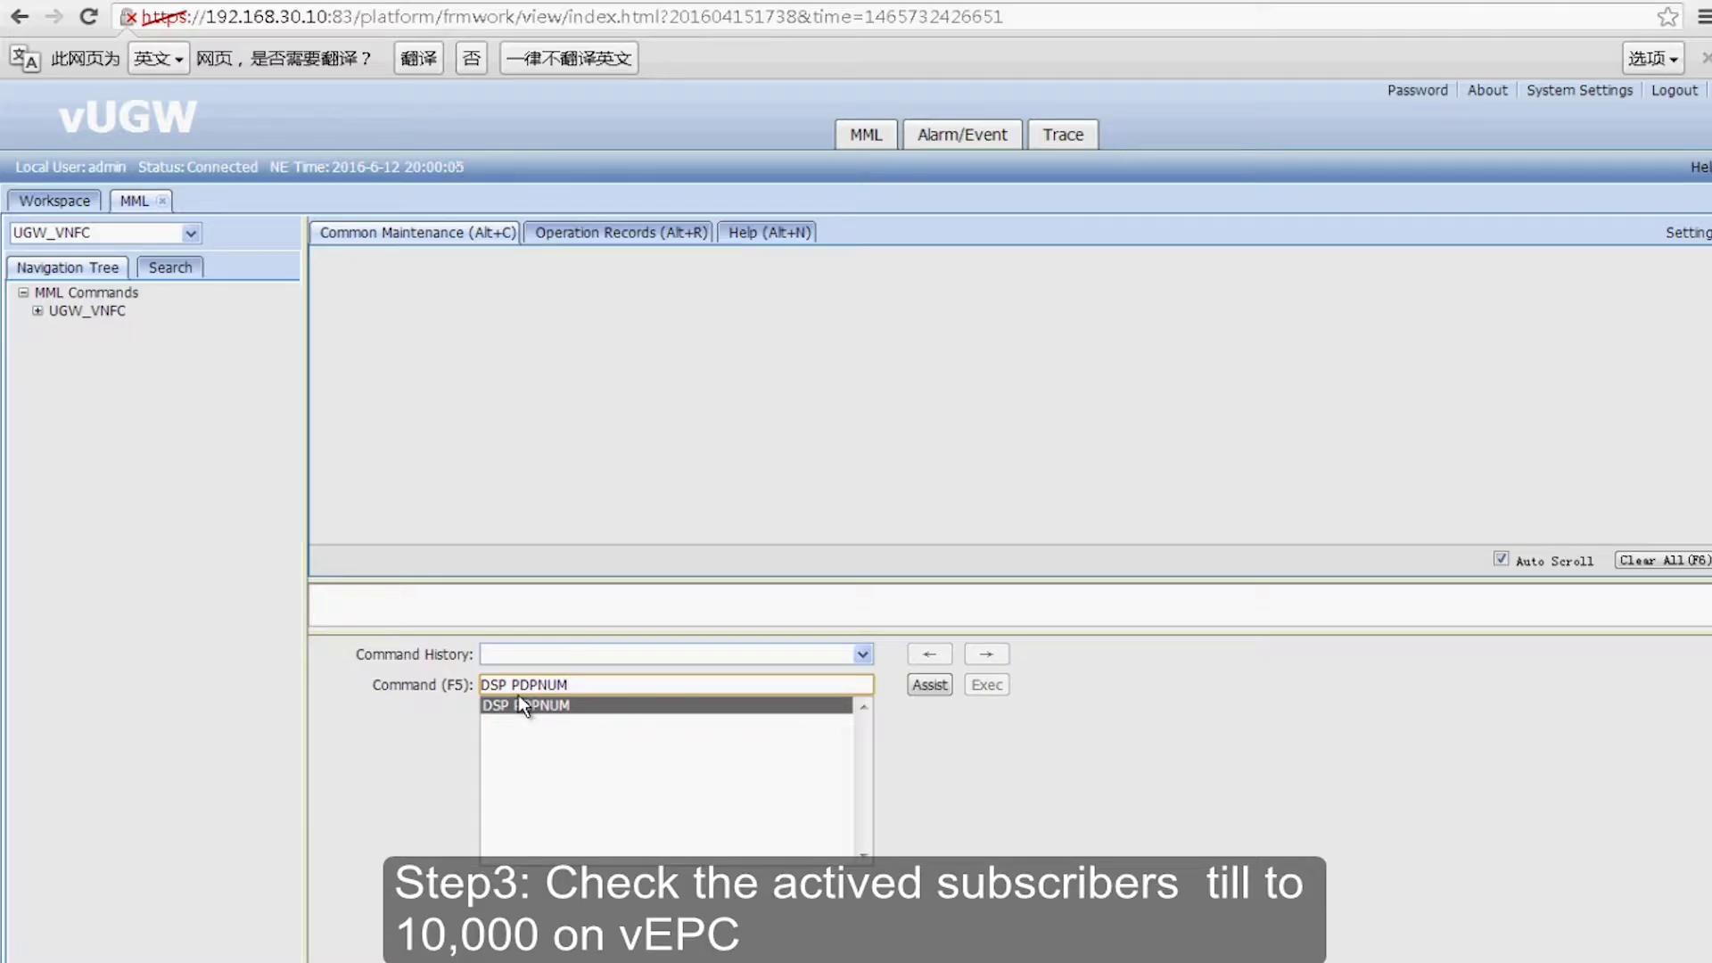
key("Return")
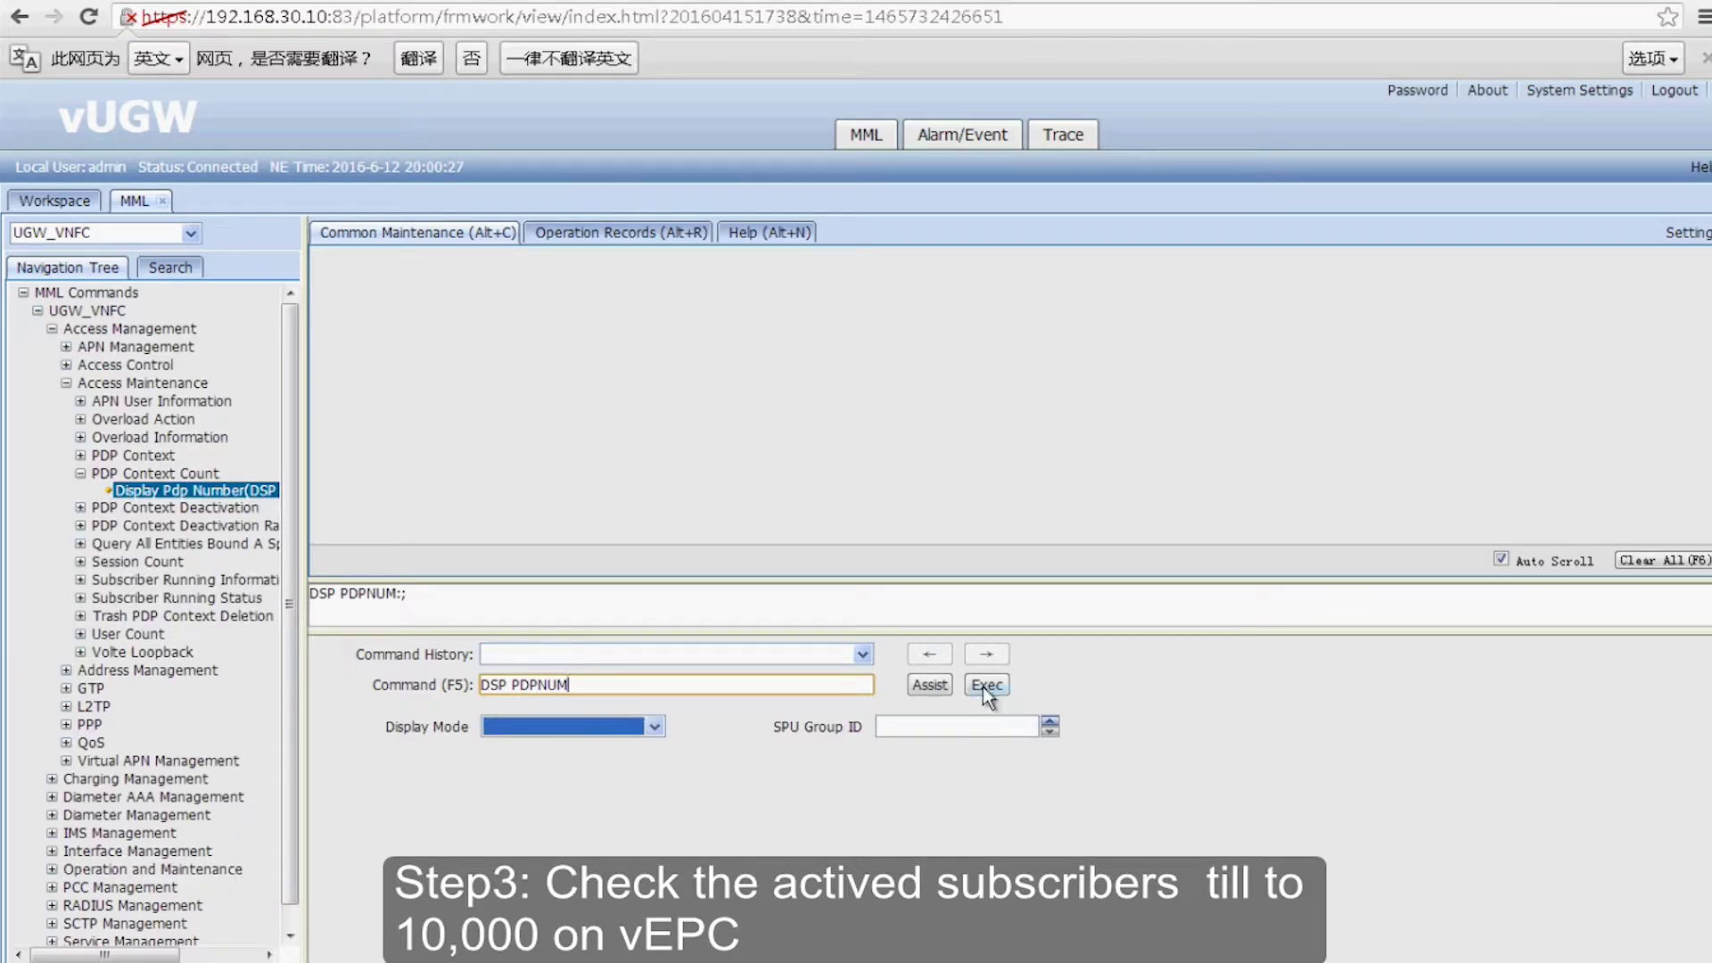
left_click(983, 686)
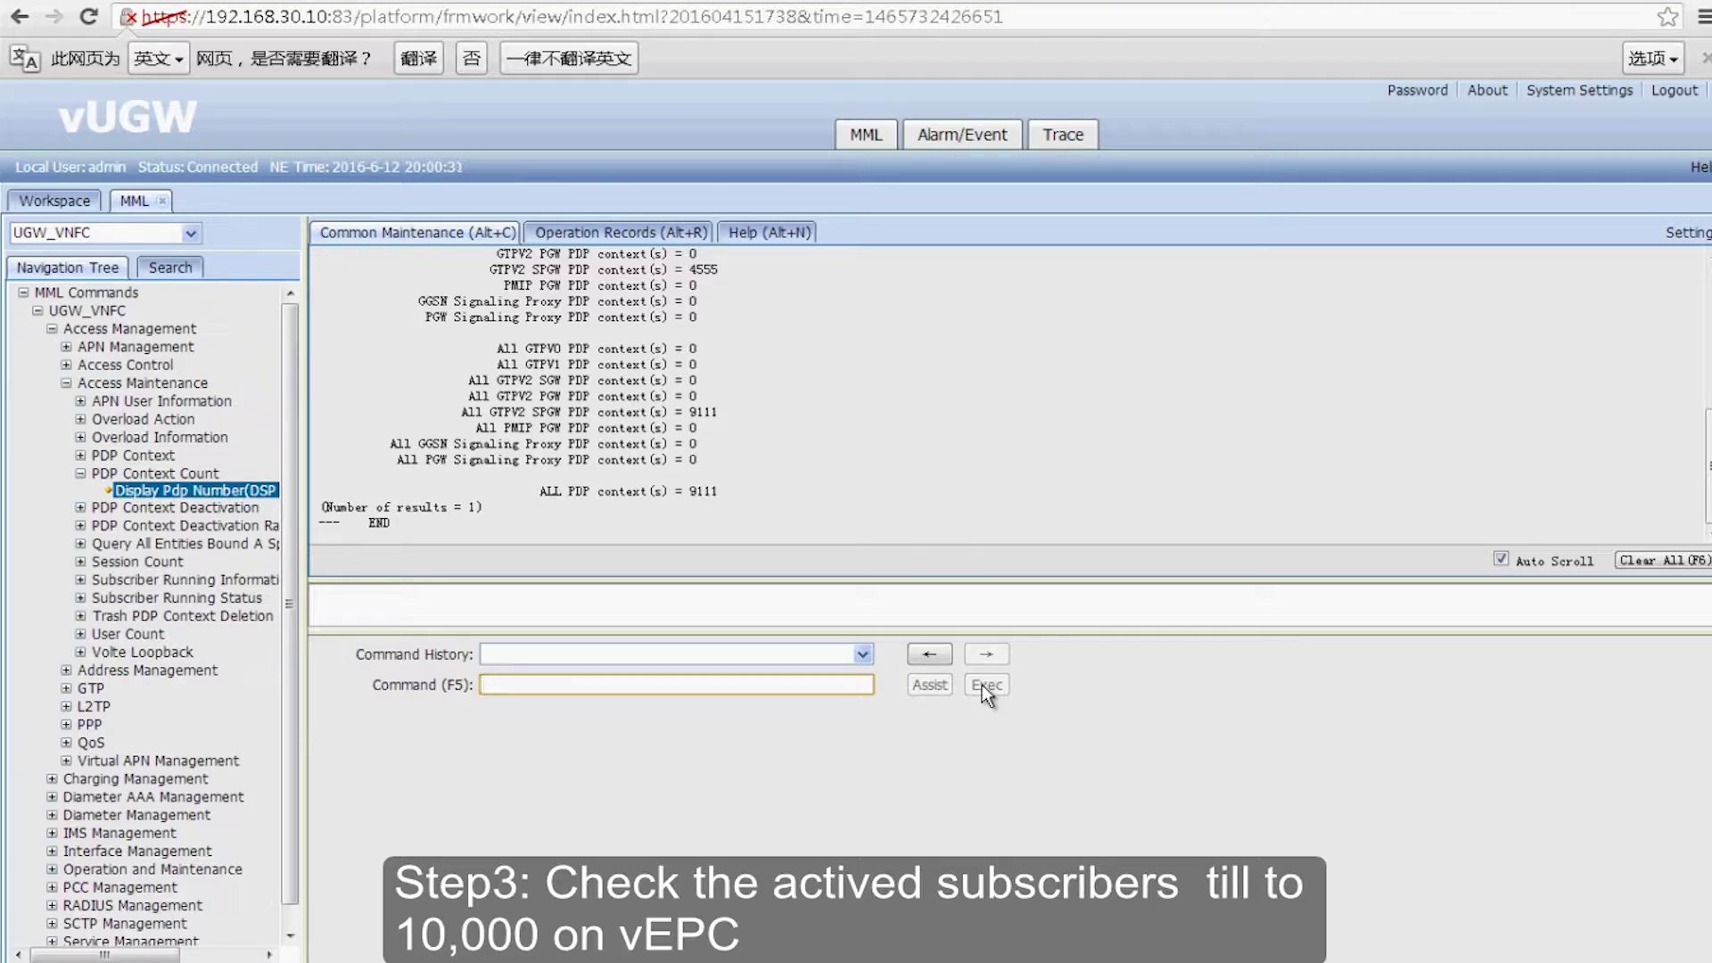
- Rerun DSP PDPNUM twice, watching all PDP contexts climb to 9680
left_click(929, 654)
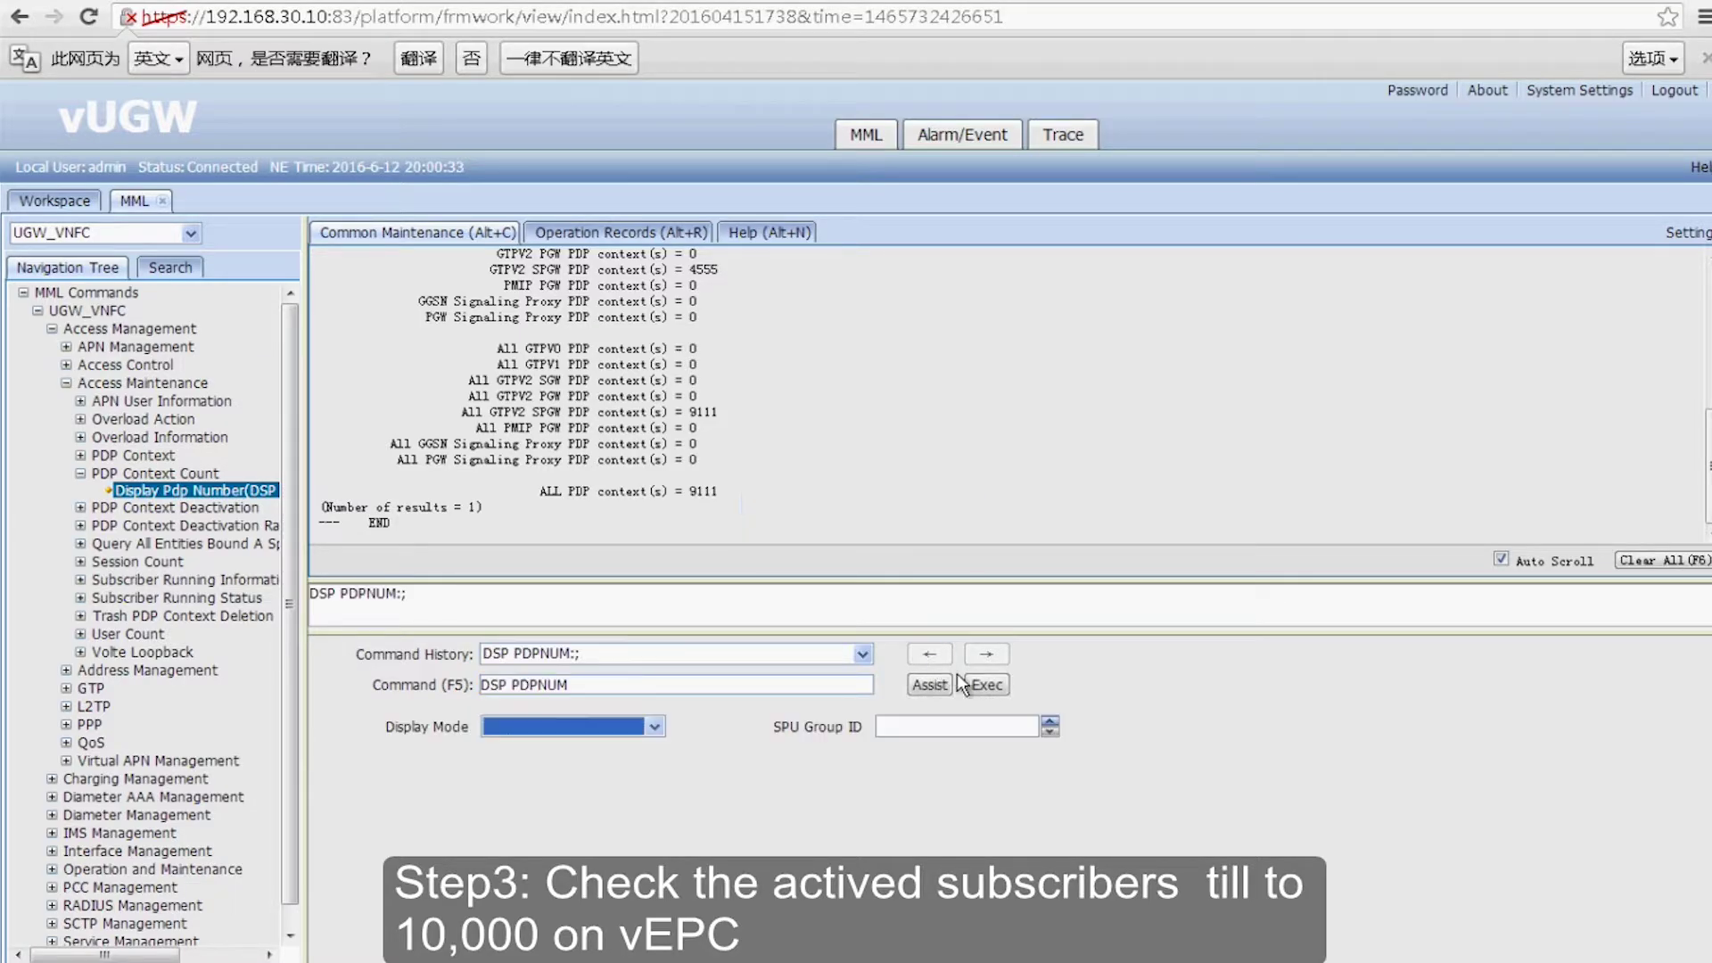
left_click(981, 686)
left_click(979, 683)
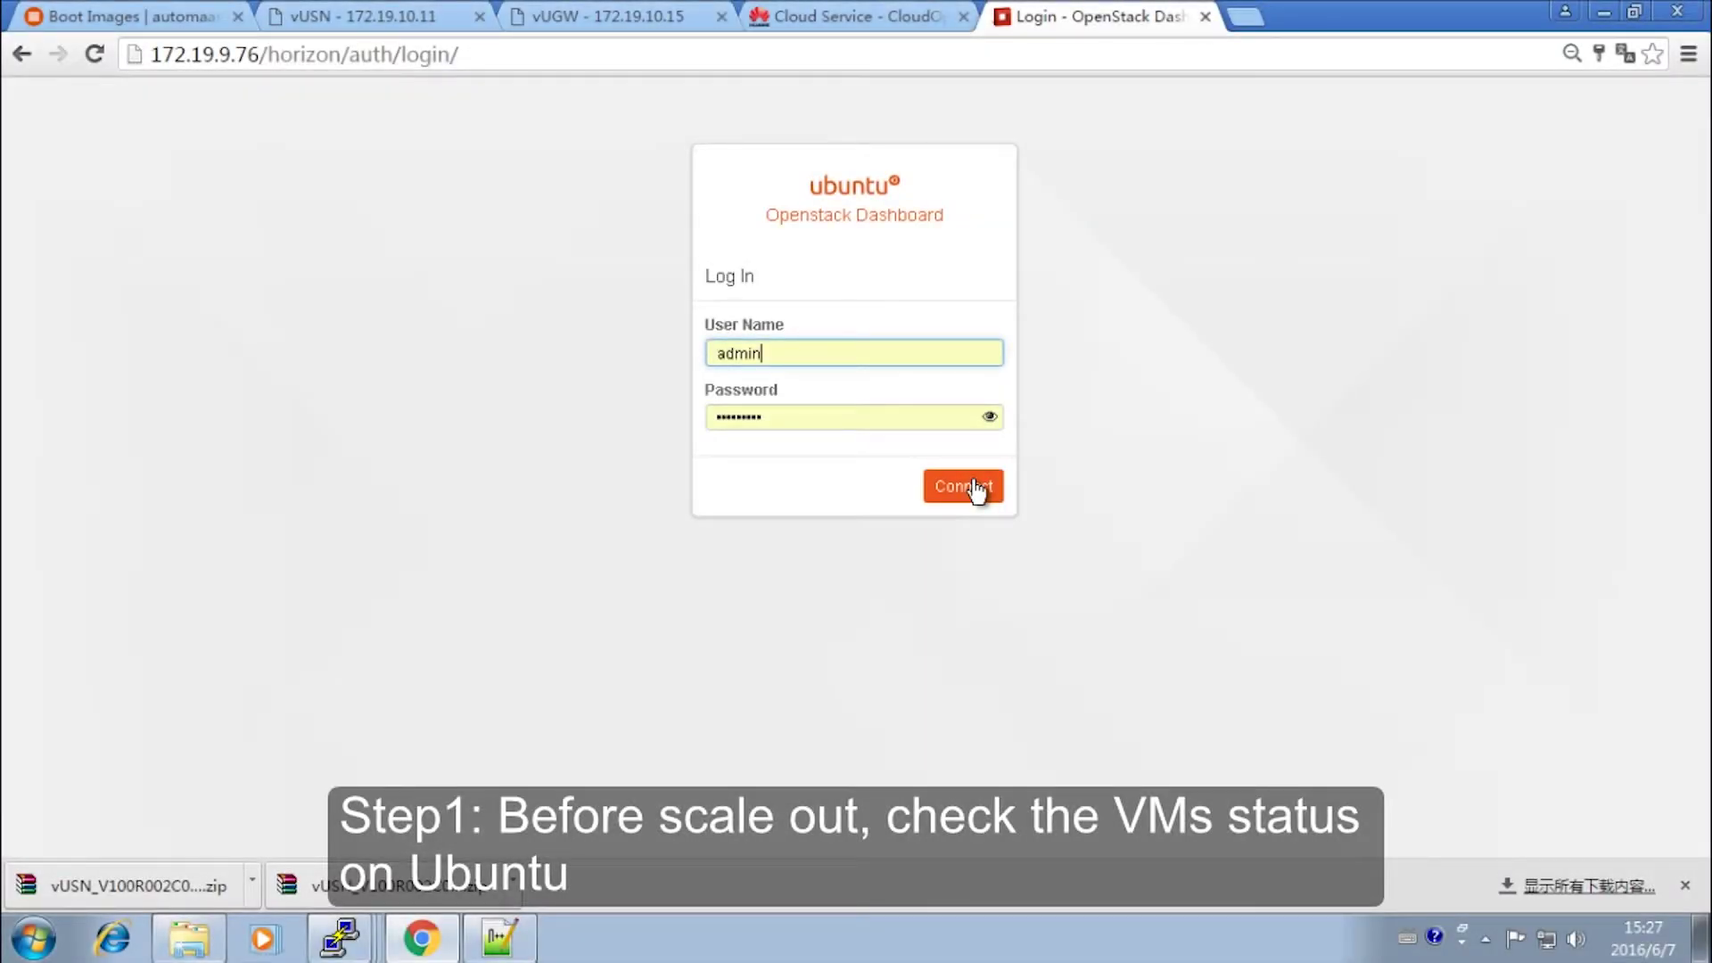
- Log in to the OpenStack dashboard, landing on the Overview showing 69 instances across 7 projects
left_click(971, 489)
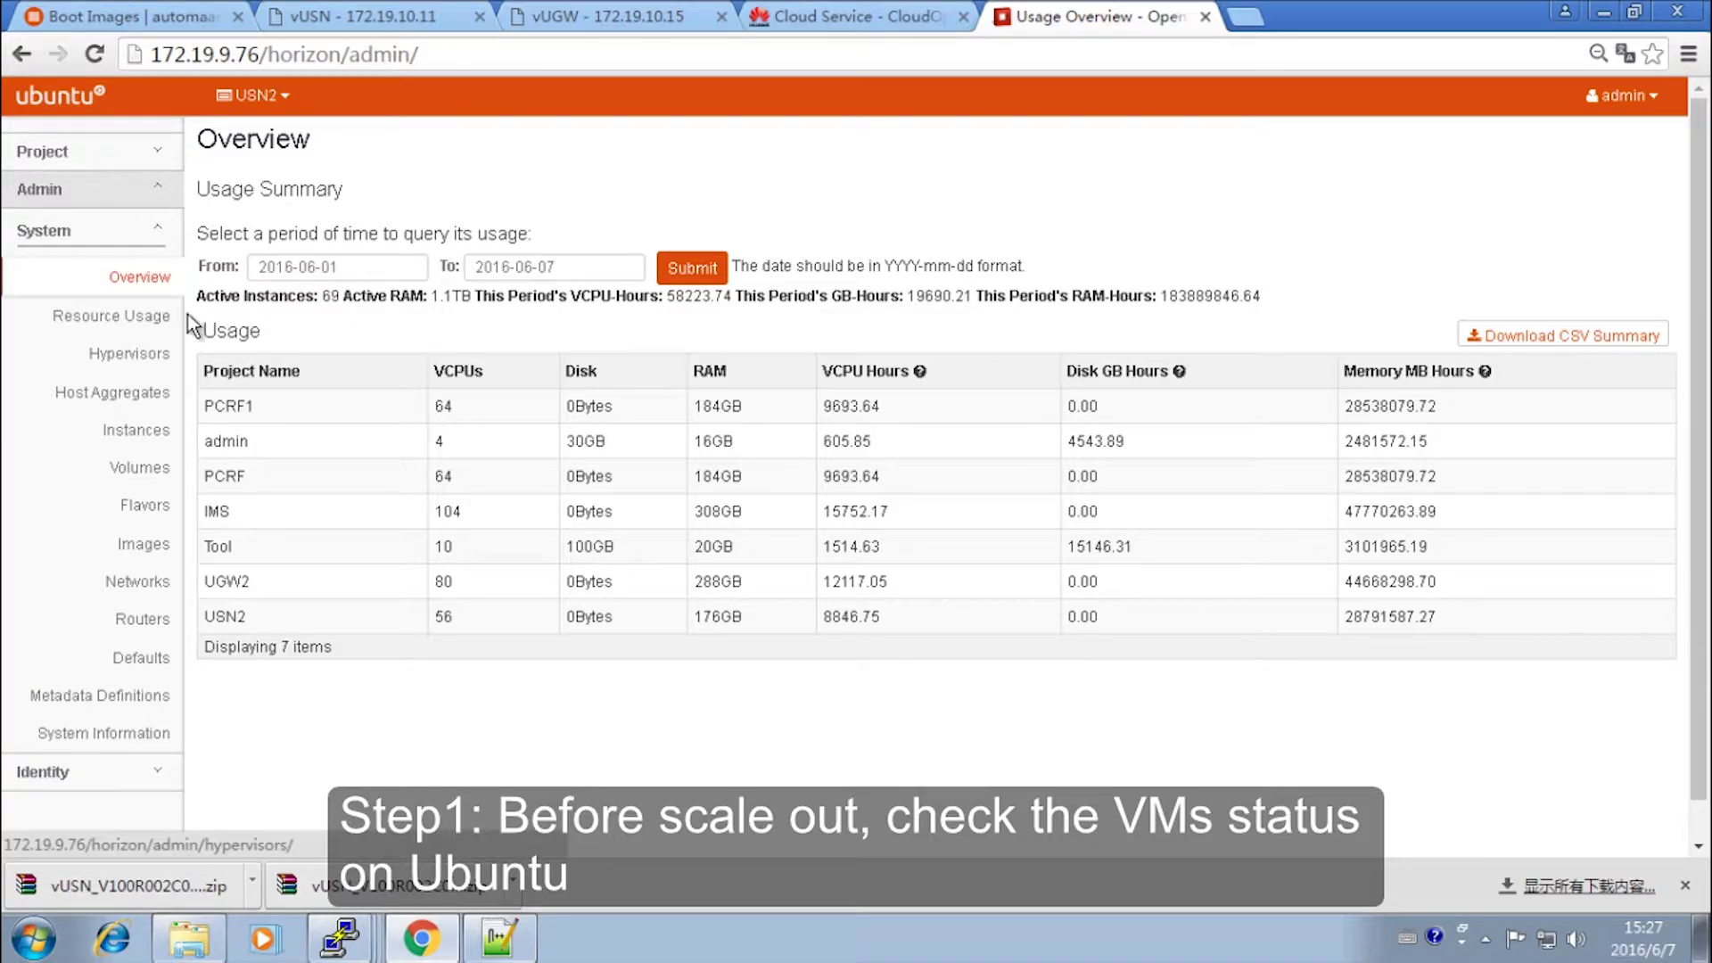
- Browse Project > Compute > Instances to check all eight vUSN VMs are Active, then switch to the vUSN console
left_click(133, 153)
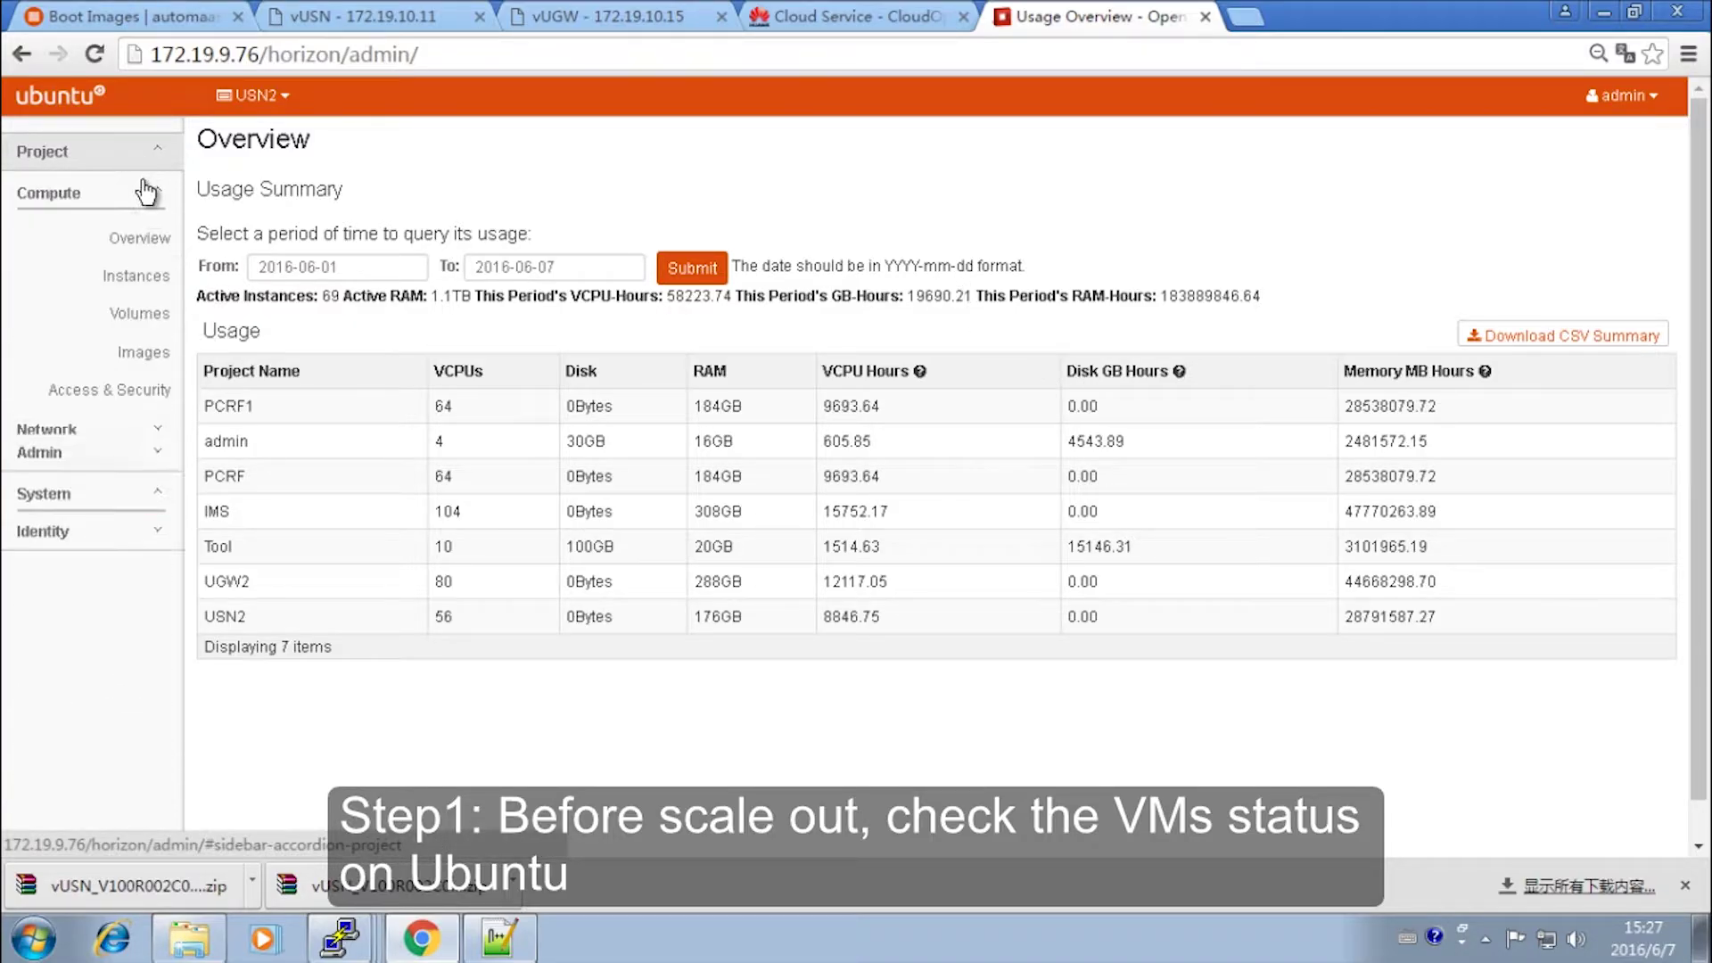
left_click(147, 282)
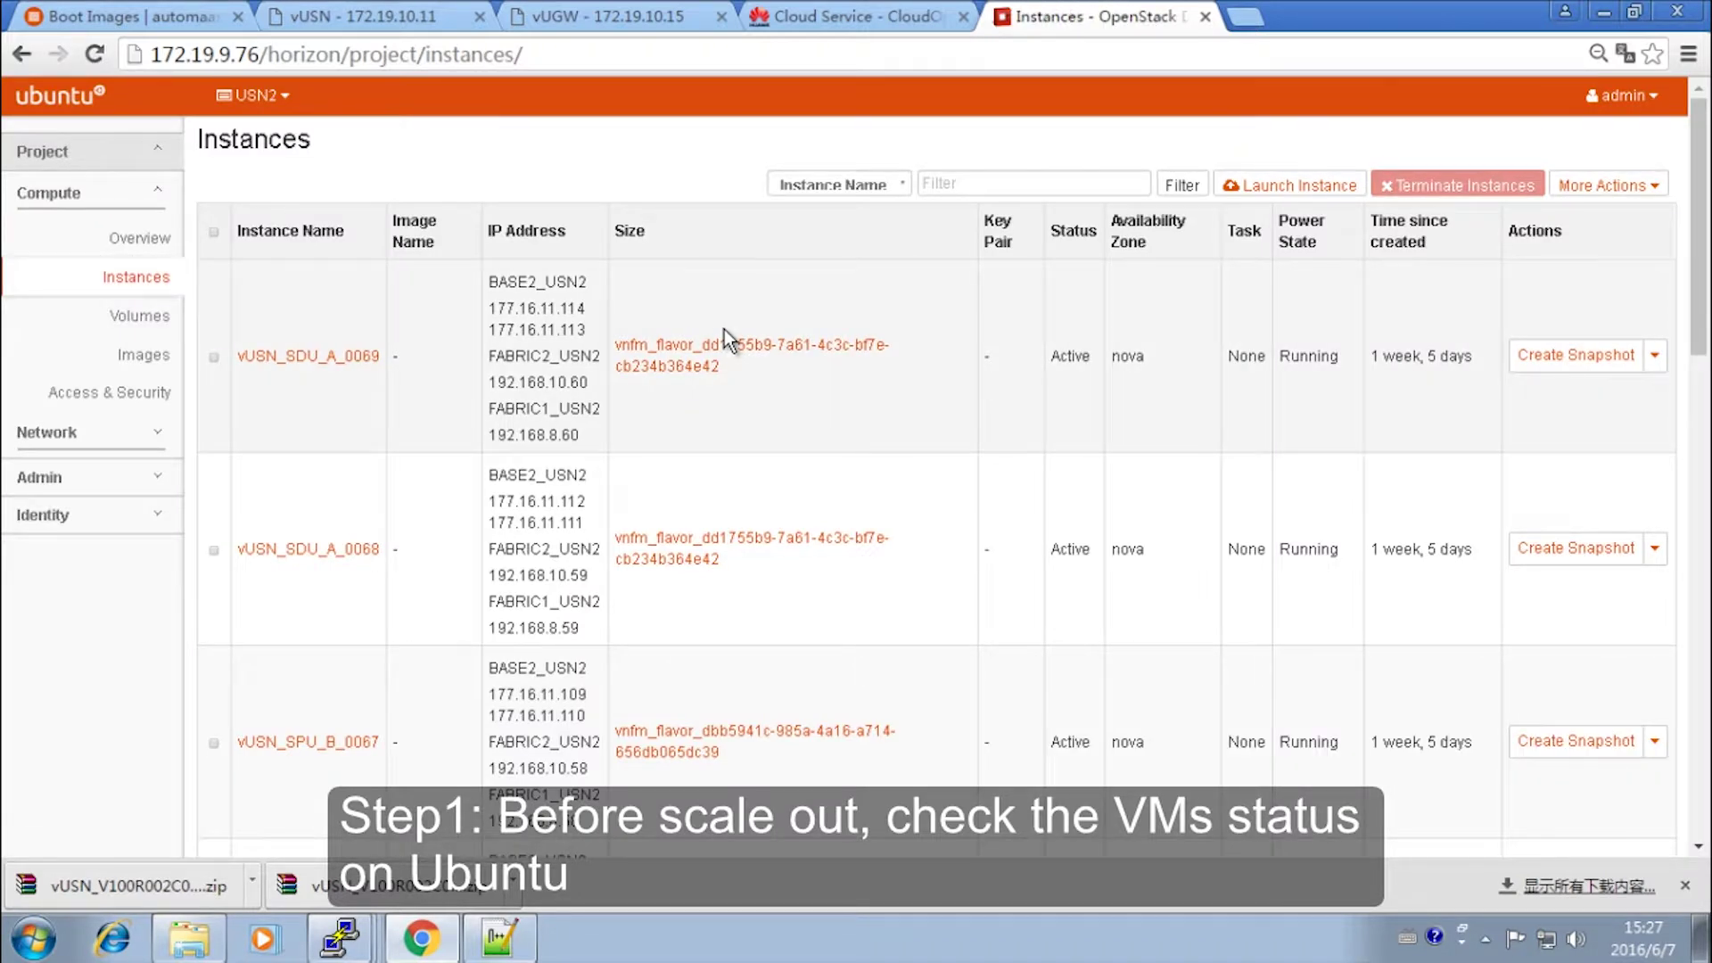
scroll(724, 329, "down", 4)
scroll(725, 329, "down", 10)
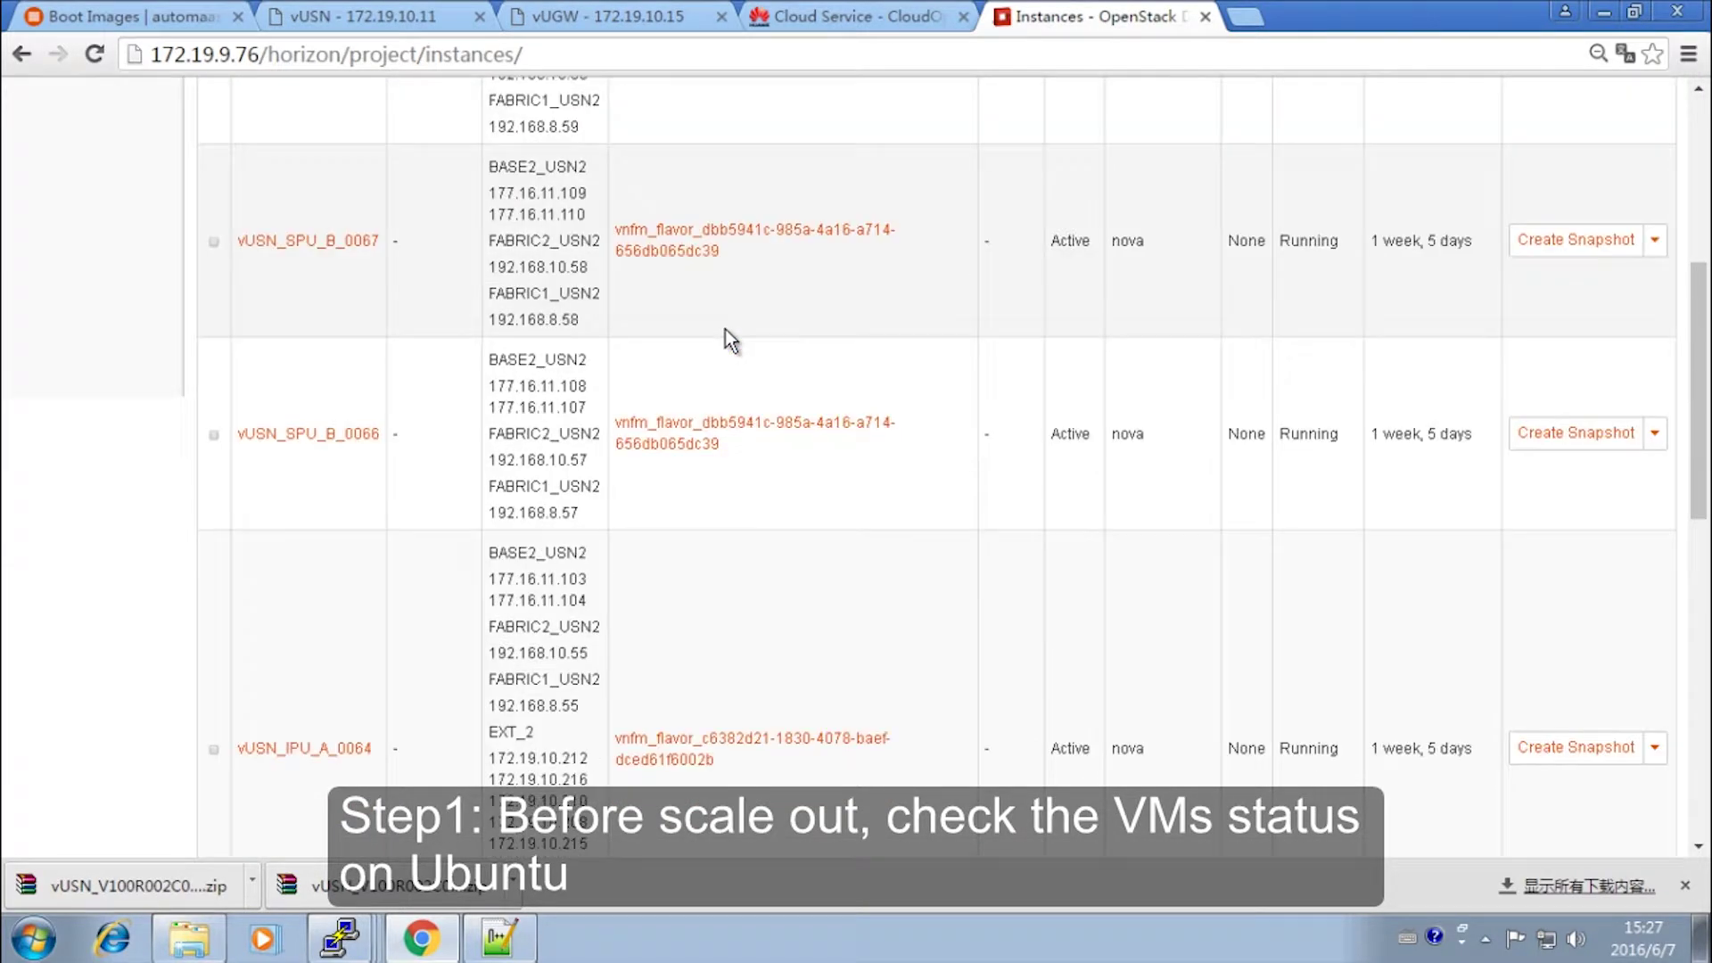
scroll(724, 329, "down", 3)
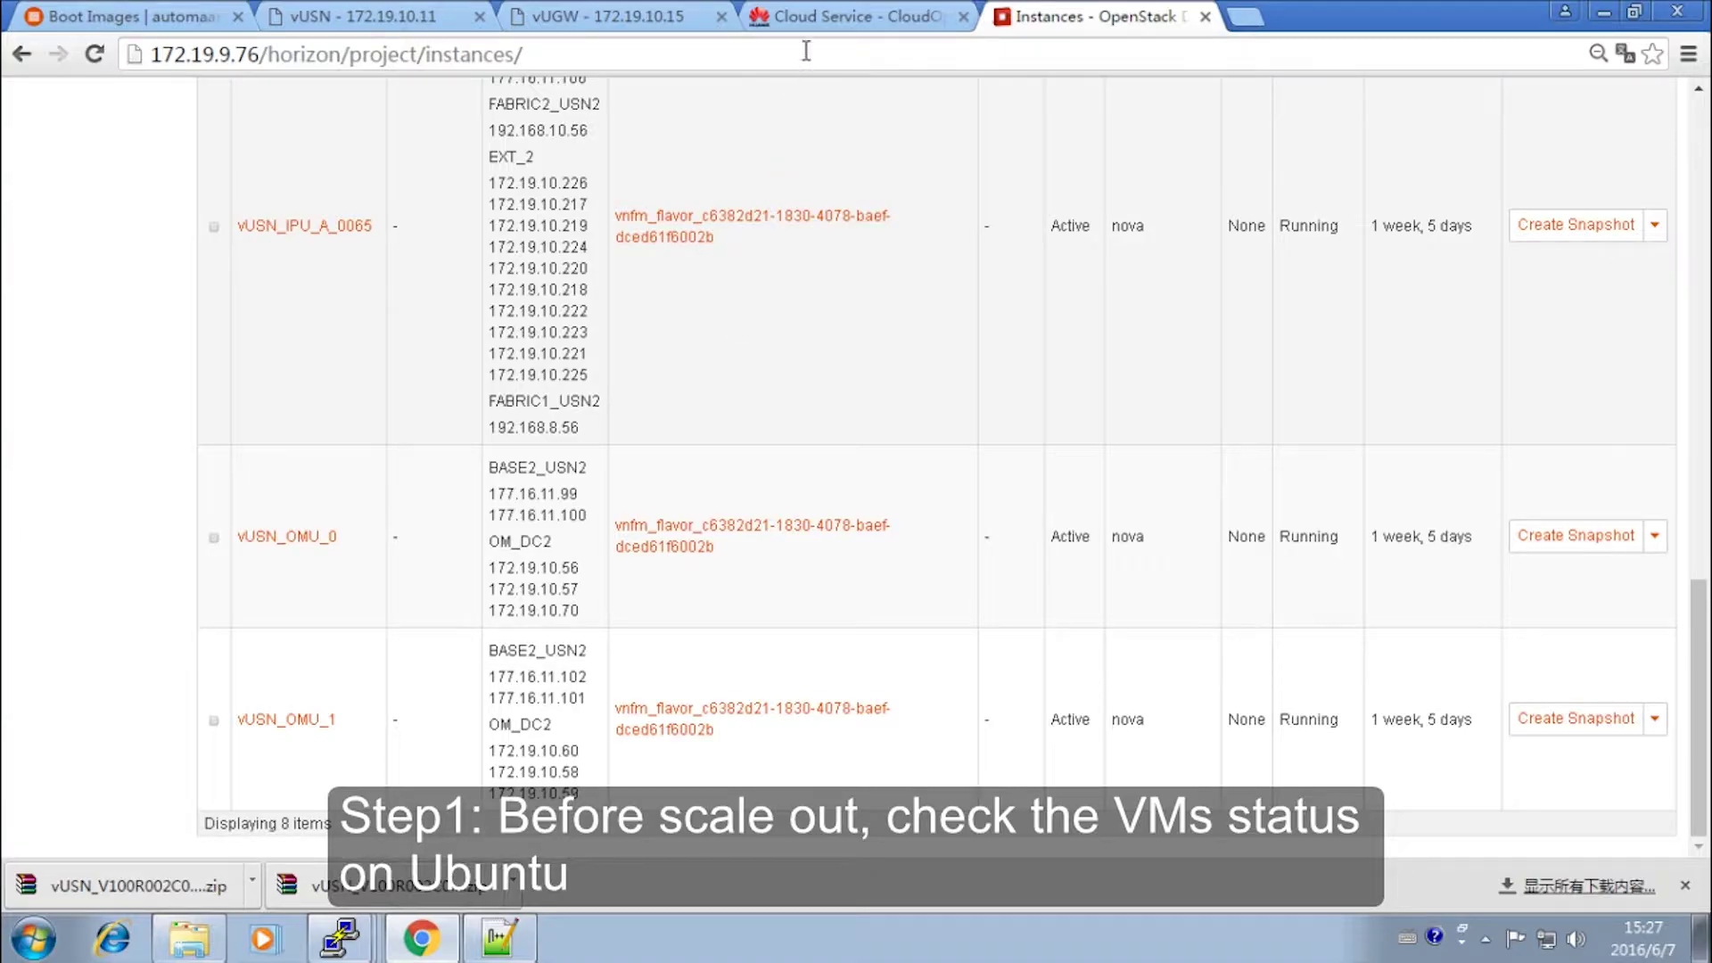
left_click(826, 20)
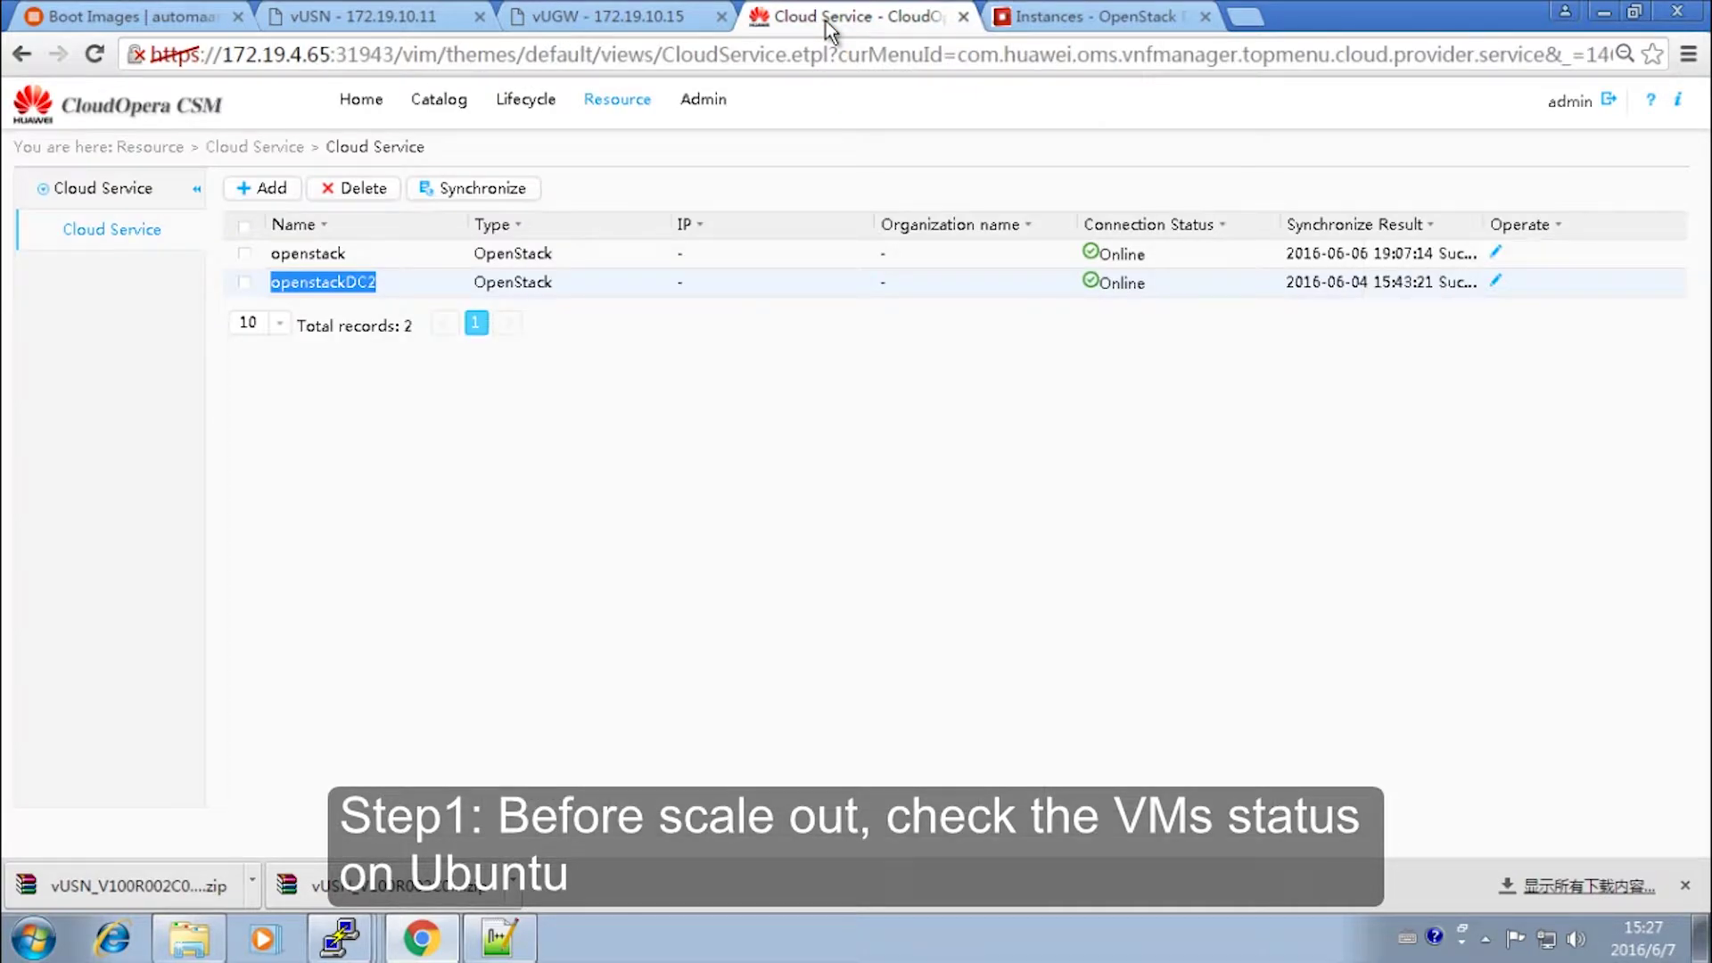
left_click(380, 9)
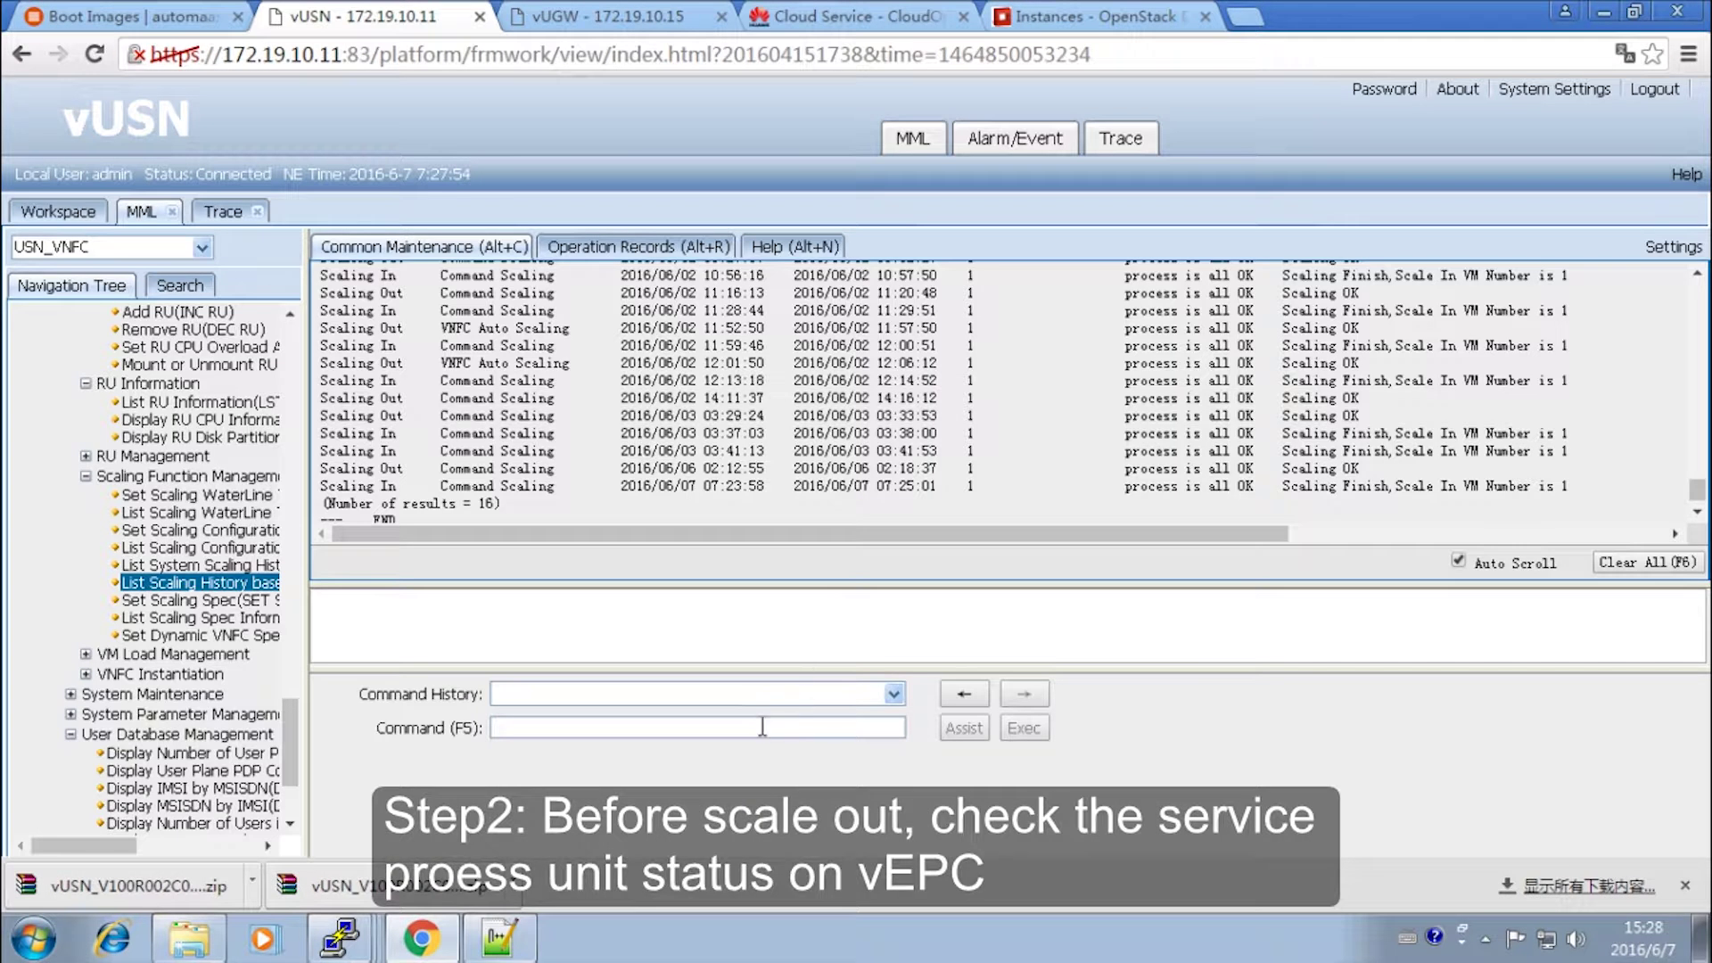
- Run LST SERVICERUSTATE to list the service RU states
type("LST SERV")
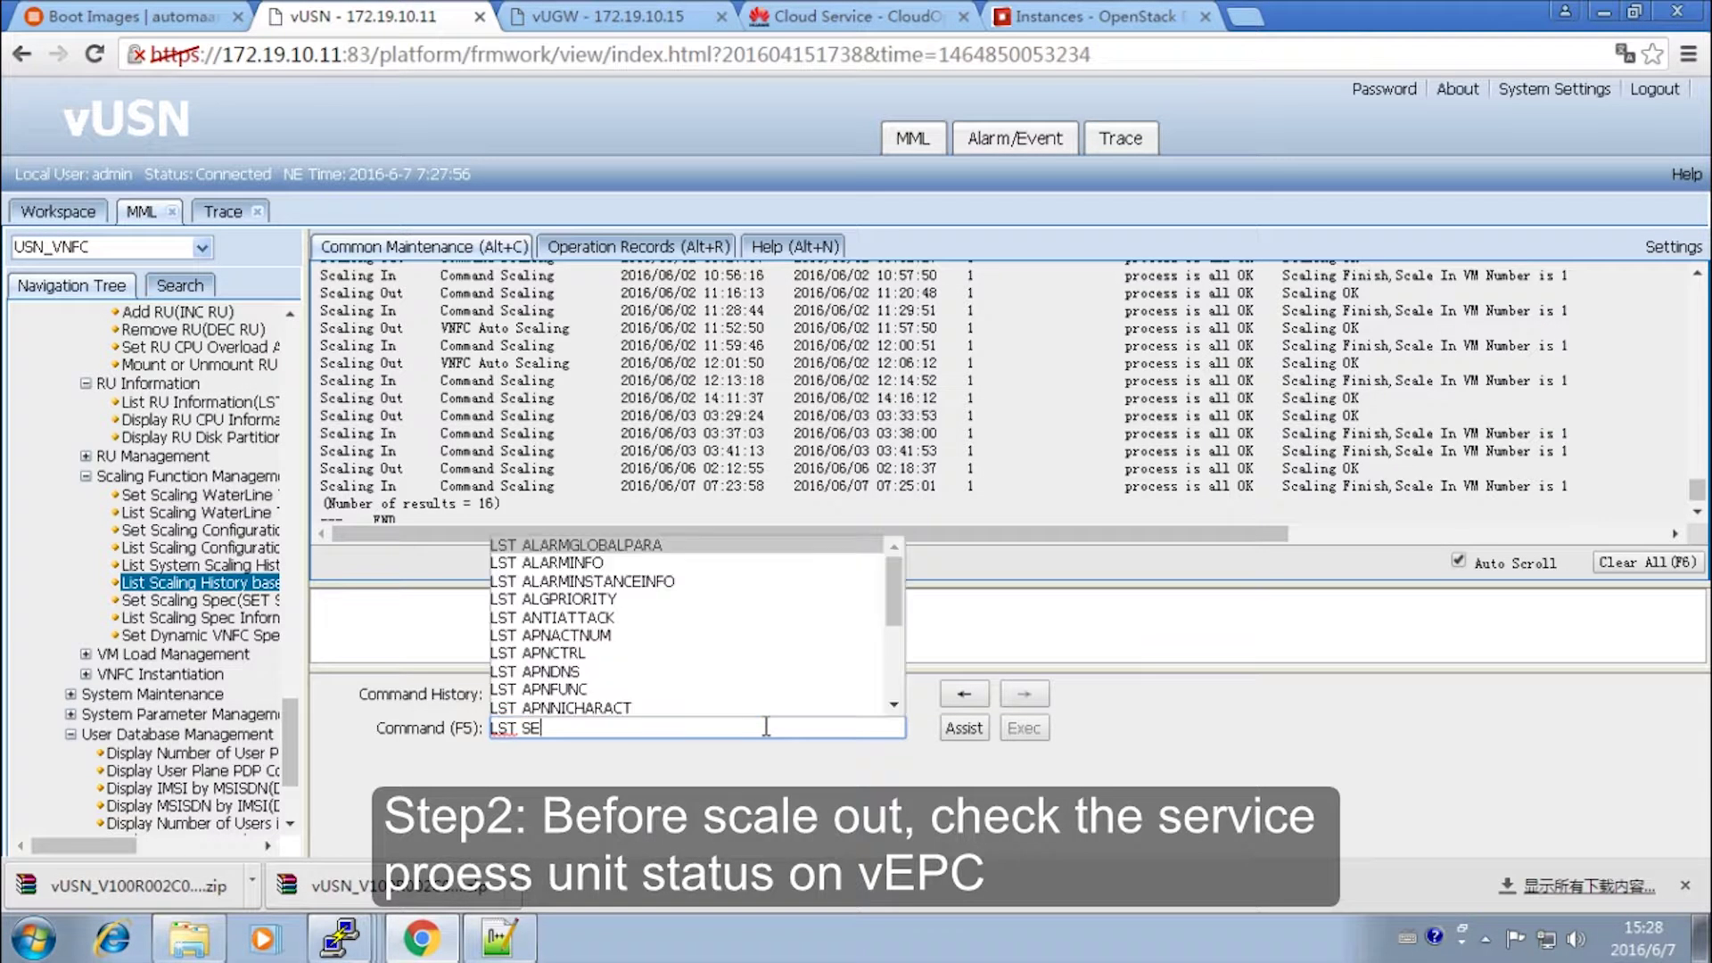
key("Down")
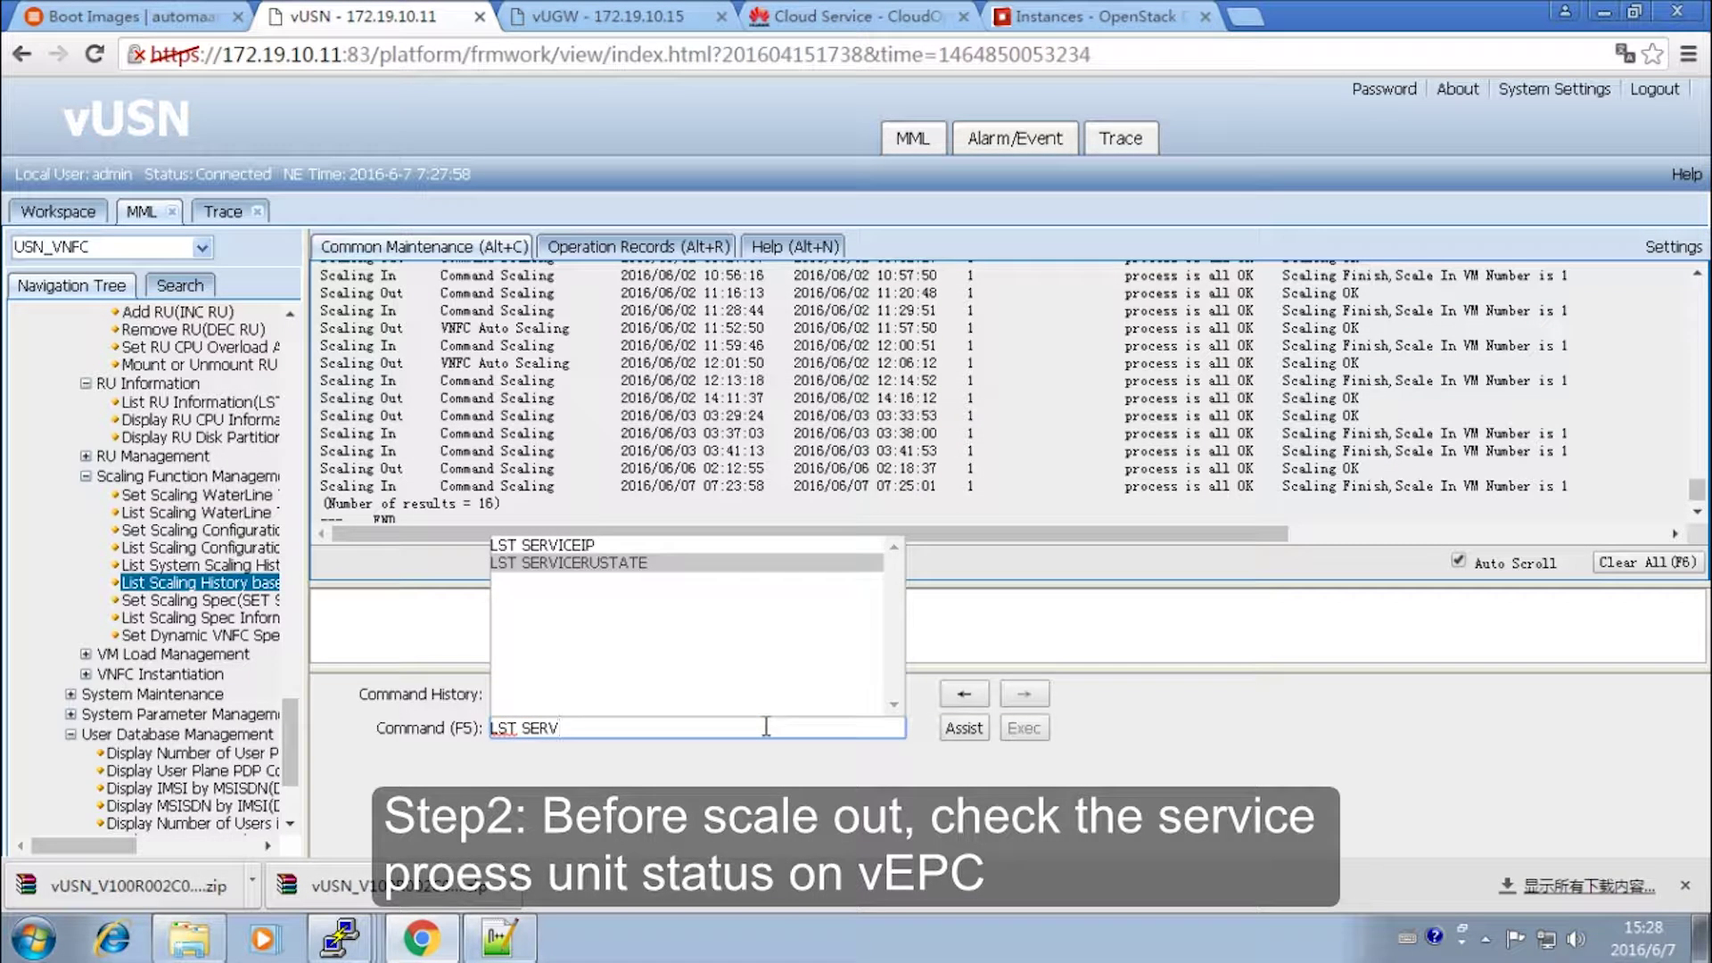
key("Return")
left_click(1021, 729)
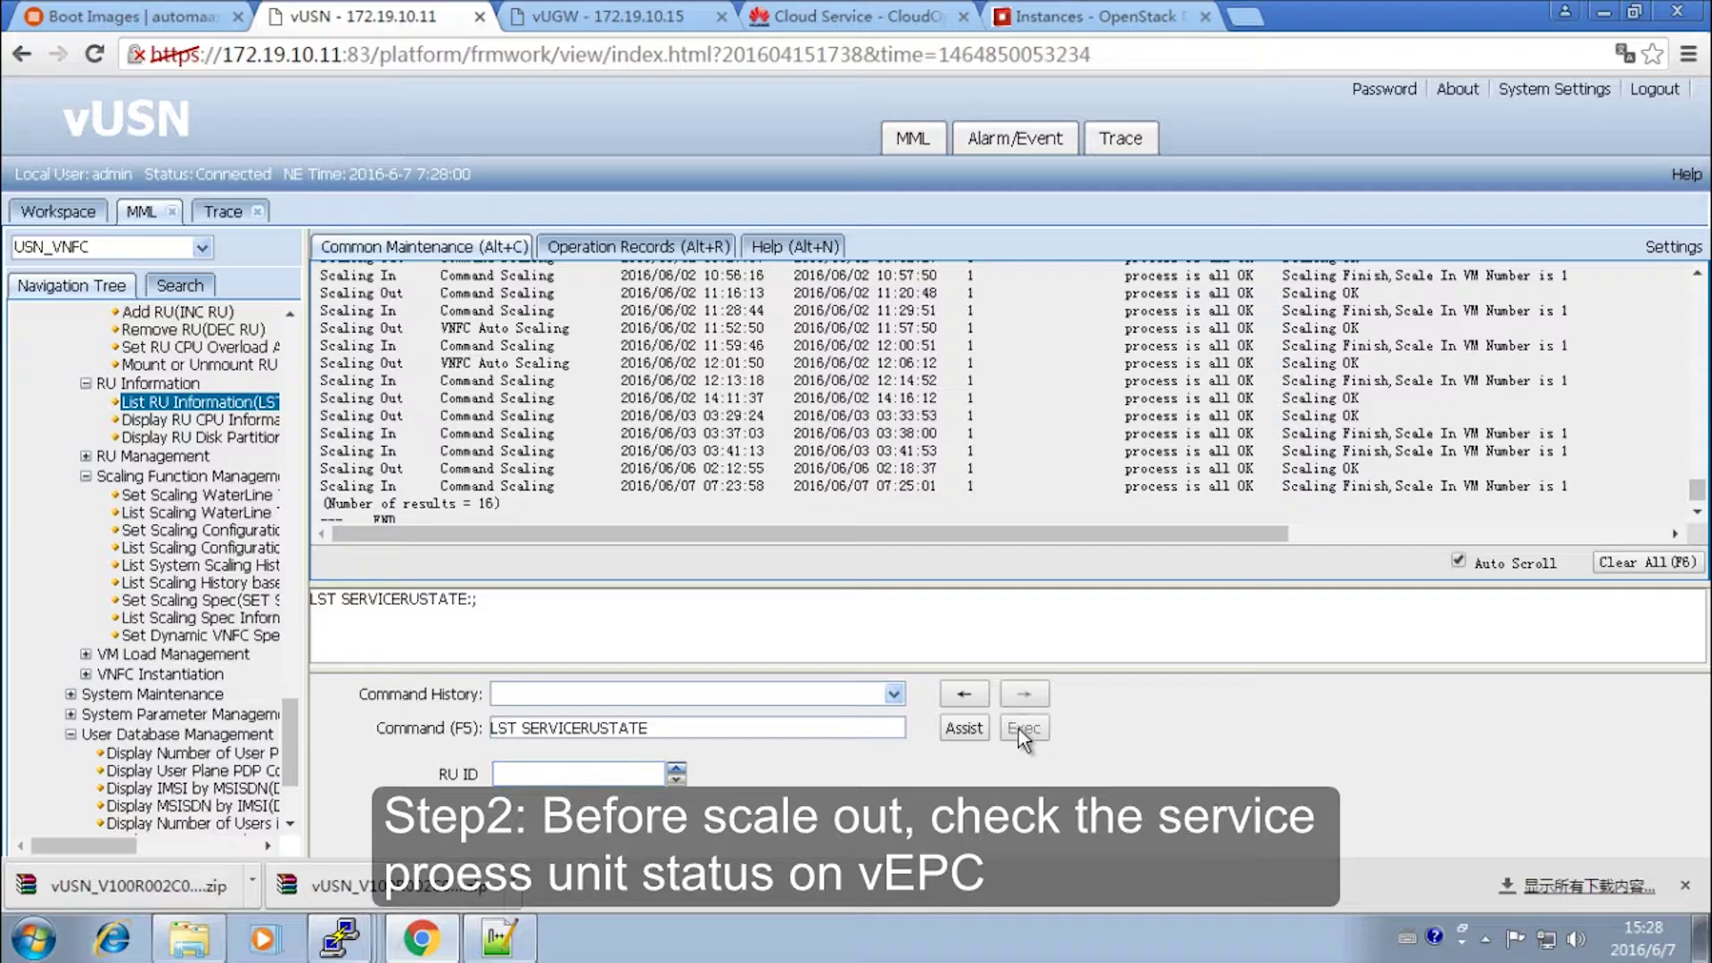
- Run INC RU to add a new service RU
type("INC RU")
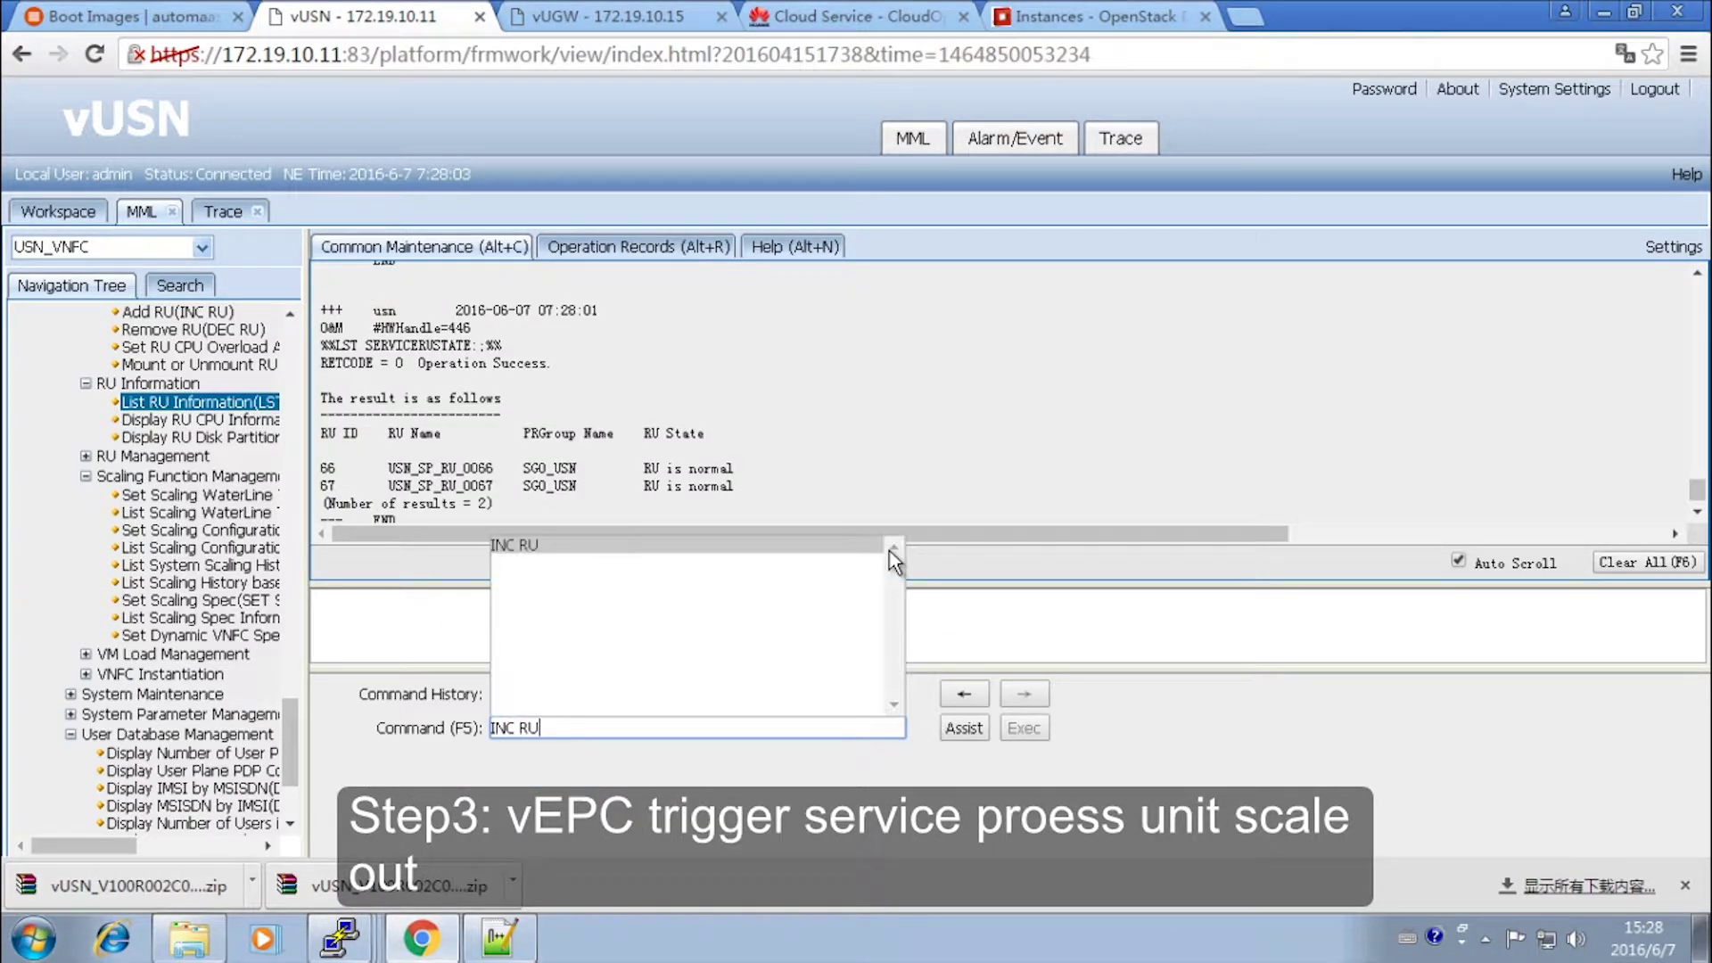
key("Return")
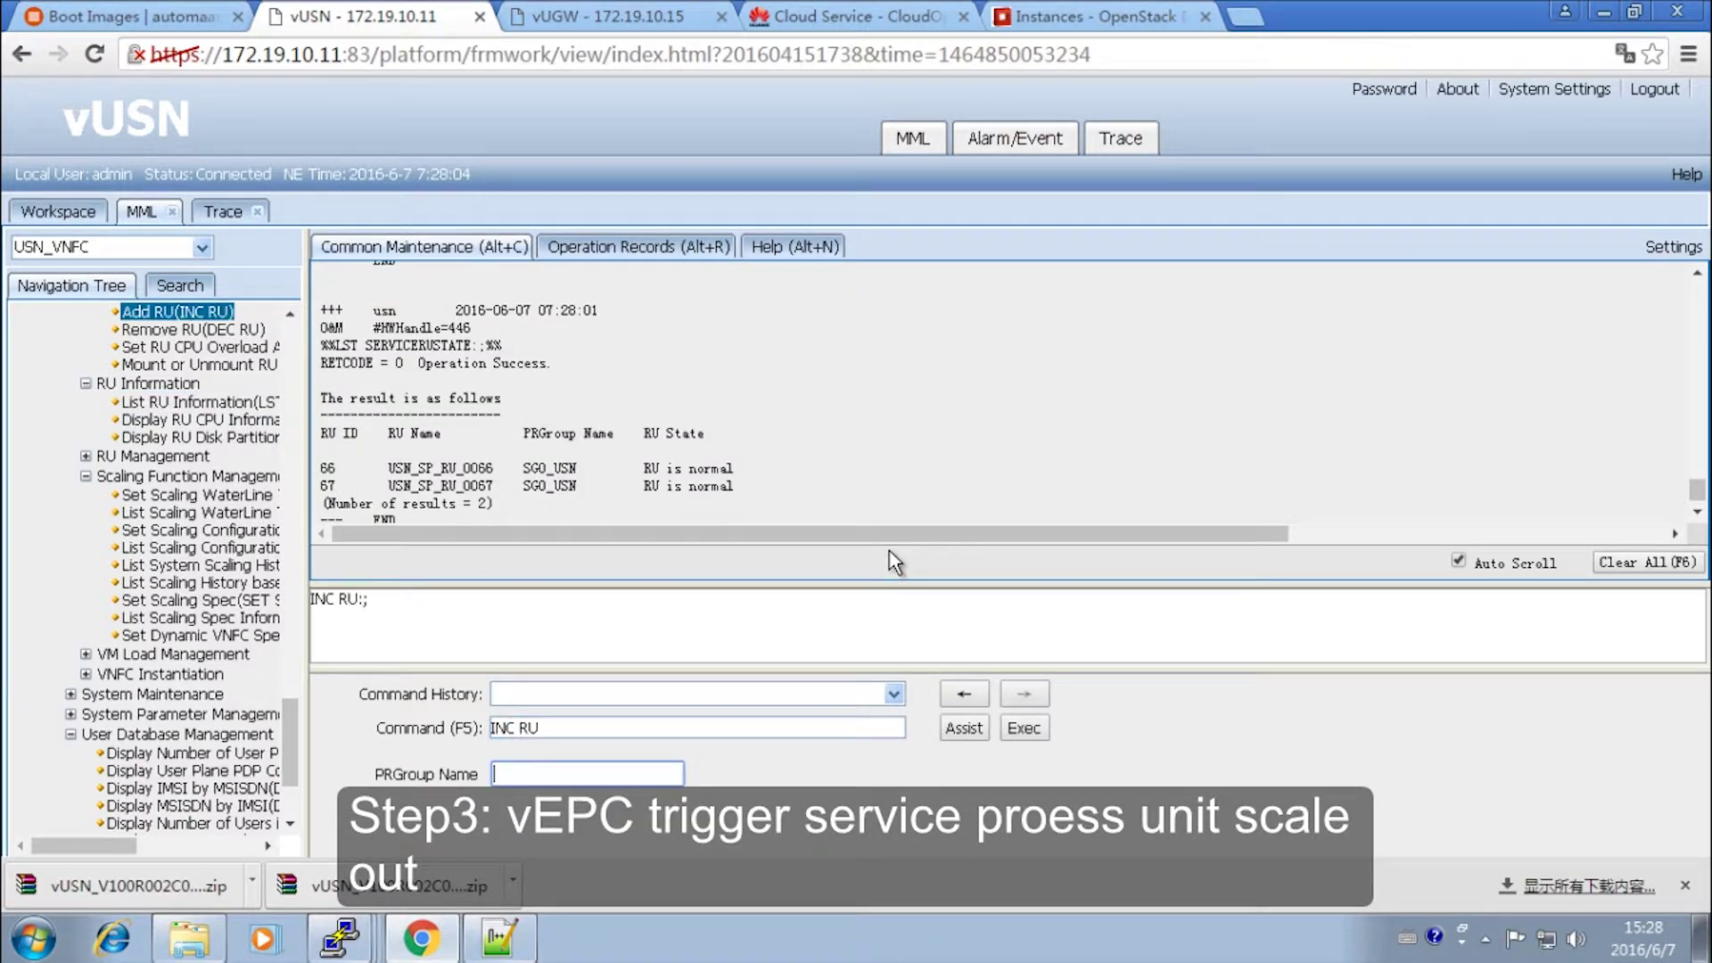
left_click(1025, 728)
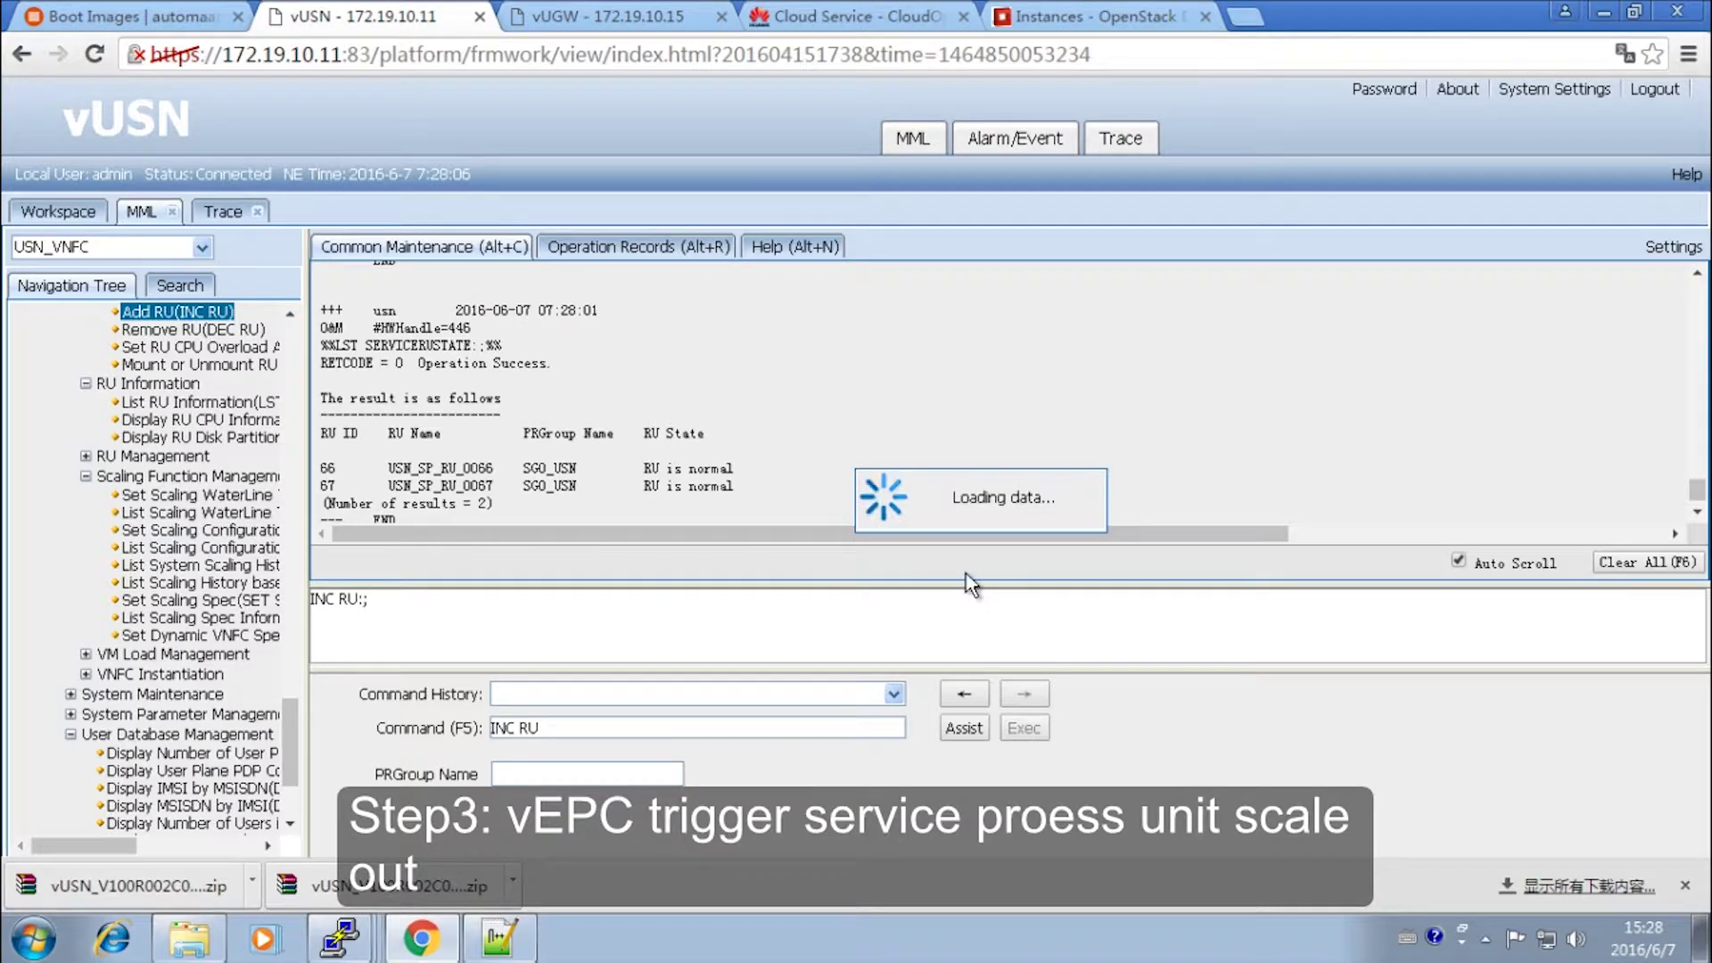
- Run LST SERVICERUSTATE again, confirming RUs 66 and 67 remain normal
type("LST SER")
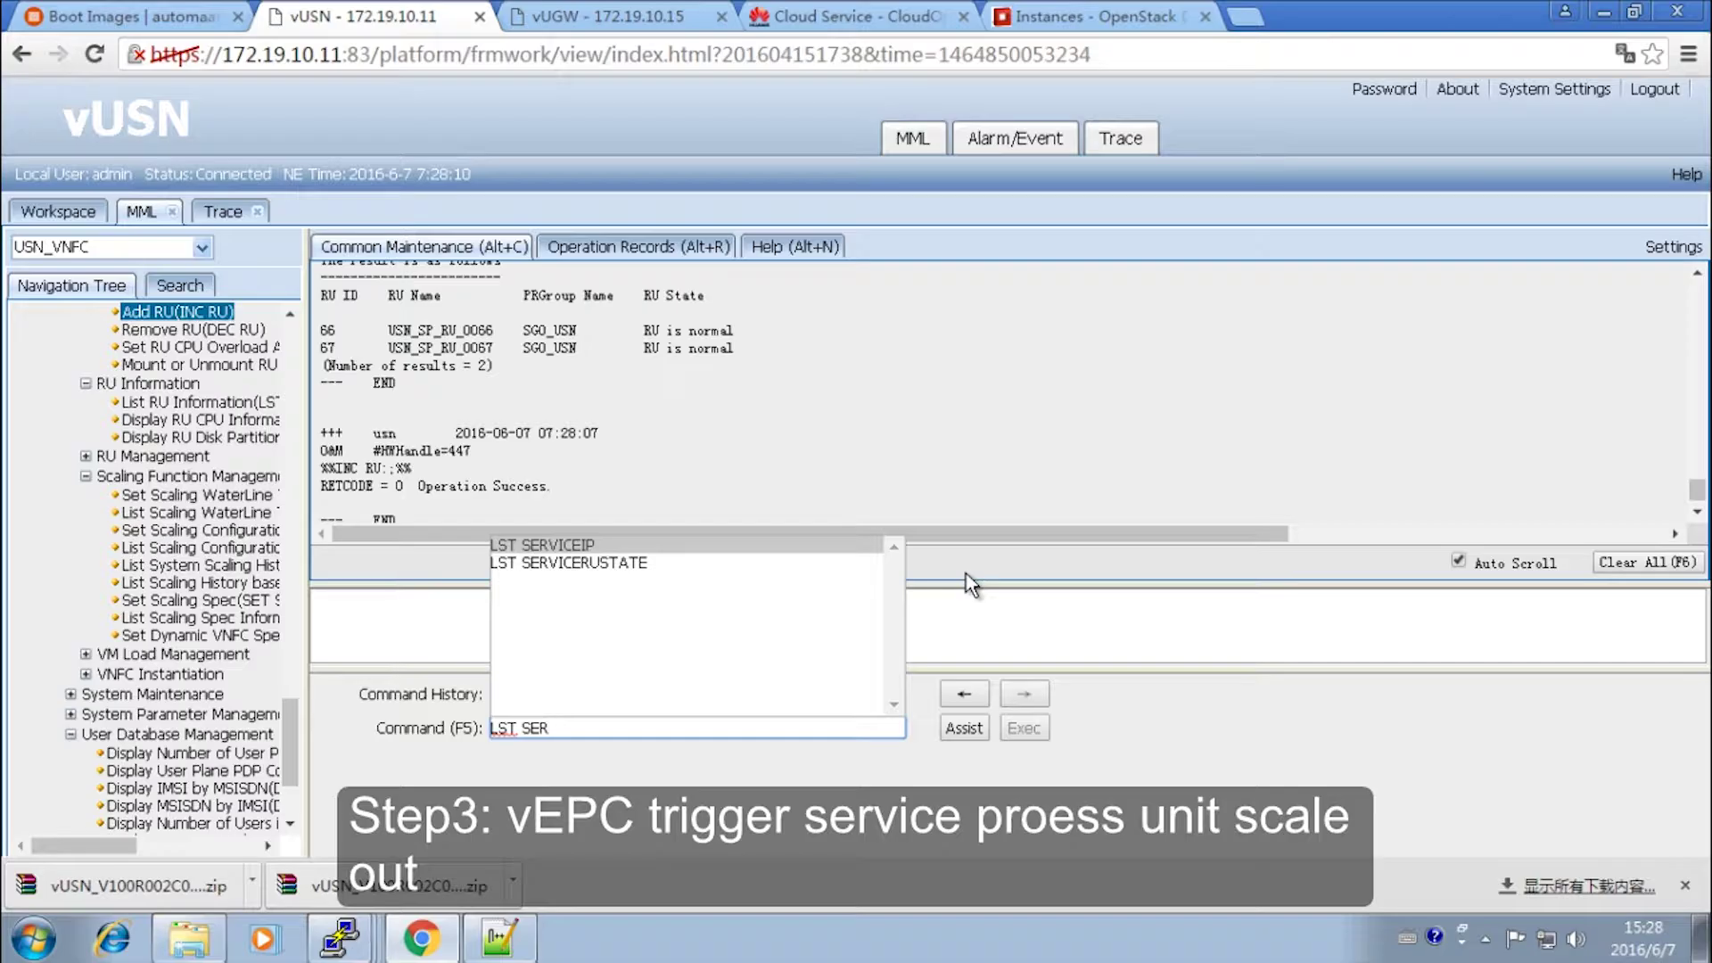
key("Down")
key("Return")
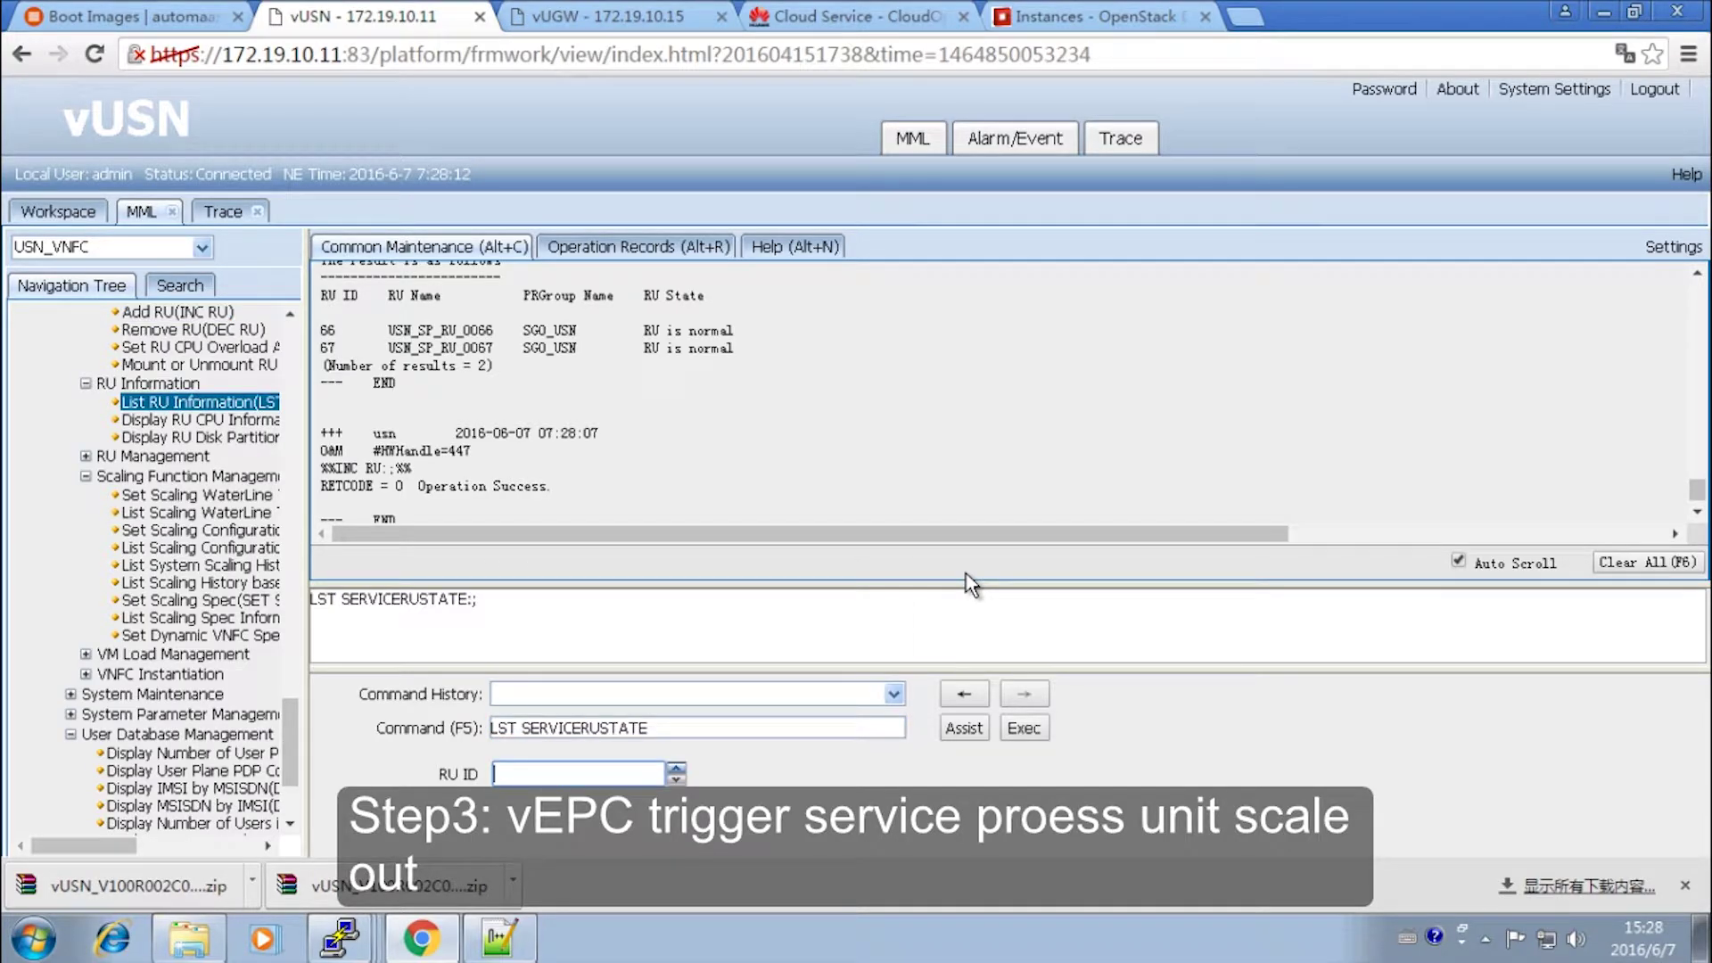
left_click(1023, 727)
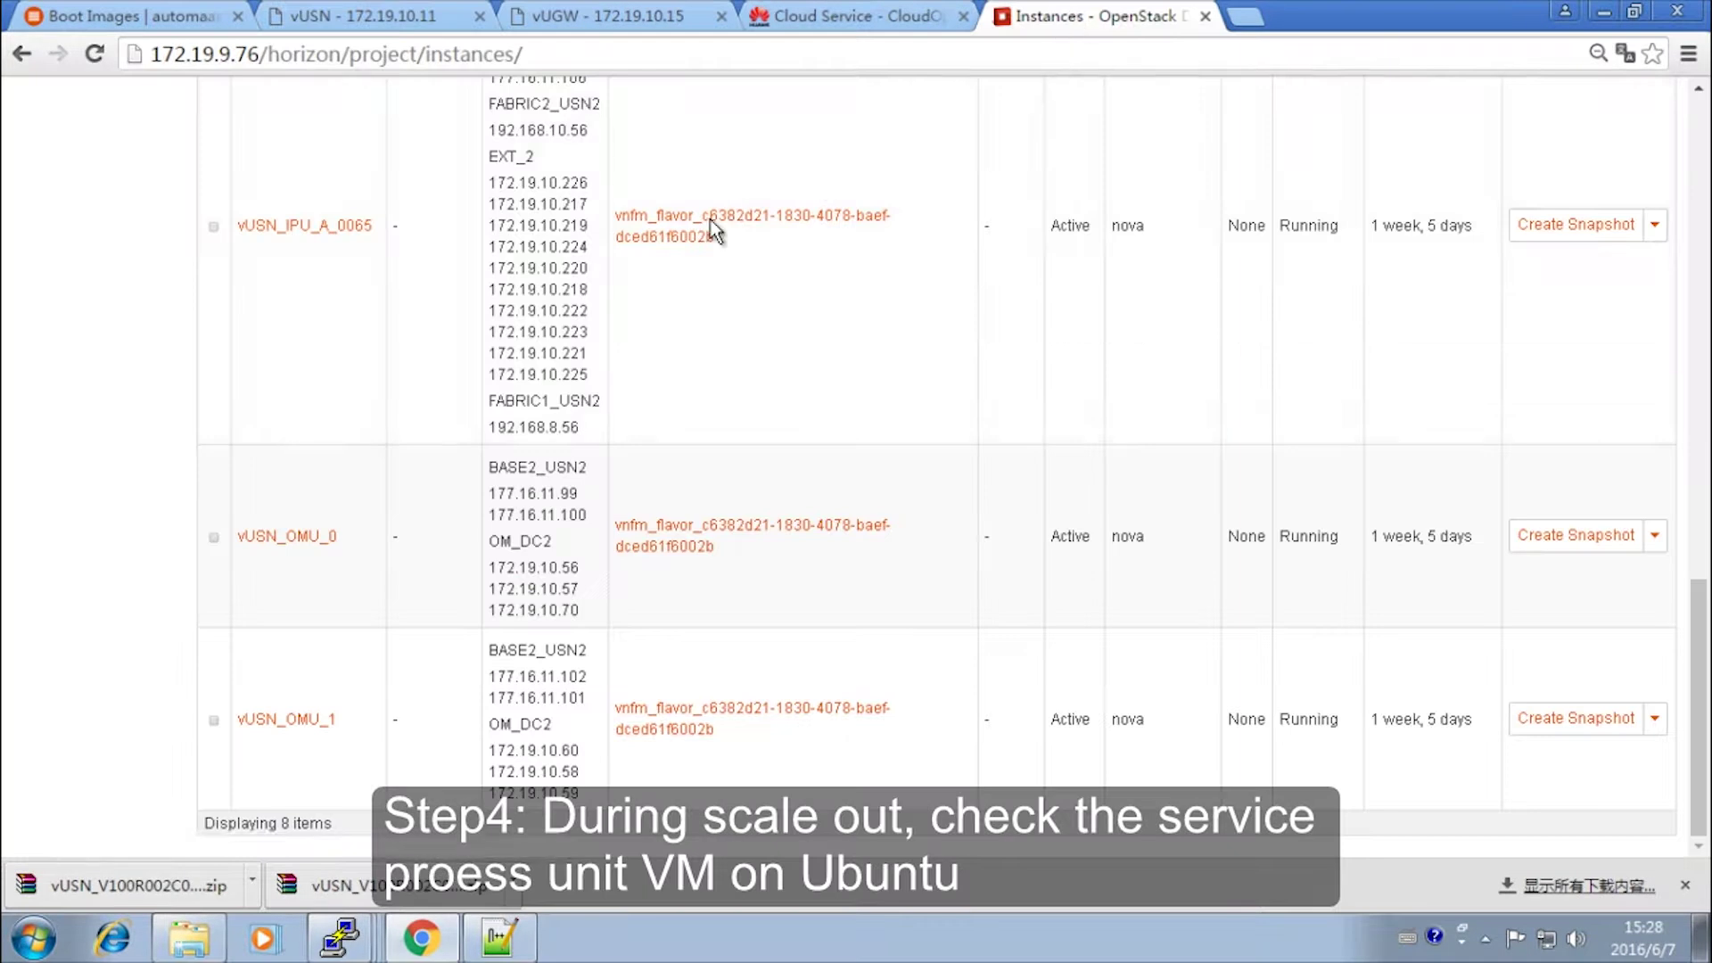
- Reload the Horizon Instances list twice, scrolling through SPU_B_0066 and SPU_B_0067 and the other vUSN VMs
scroll(282, 302, "up", 10)
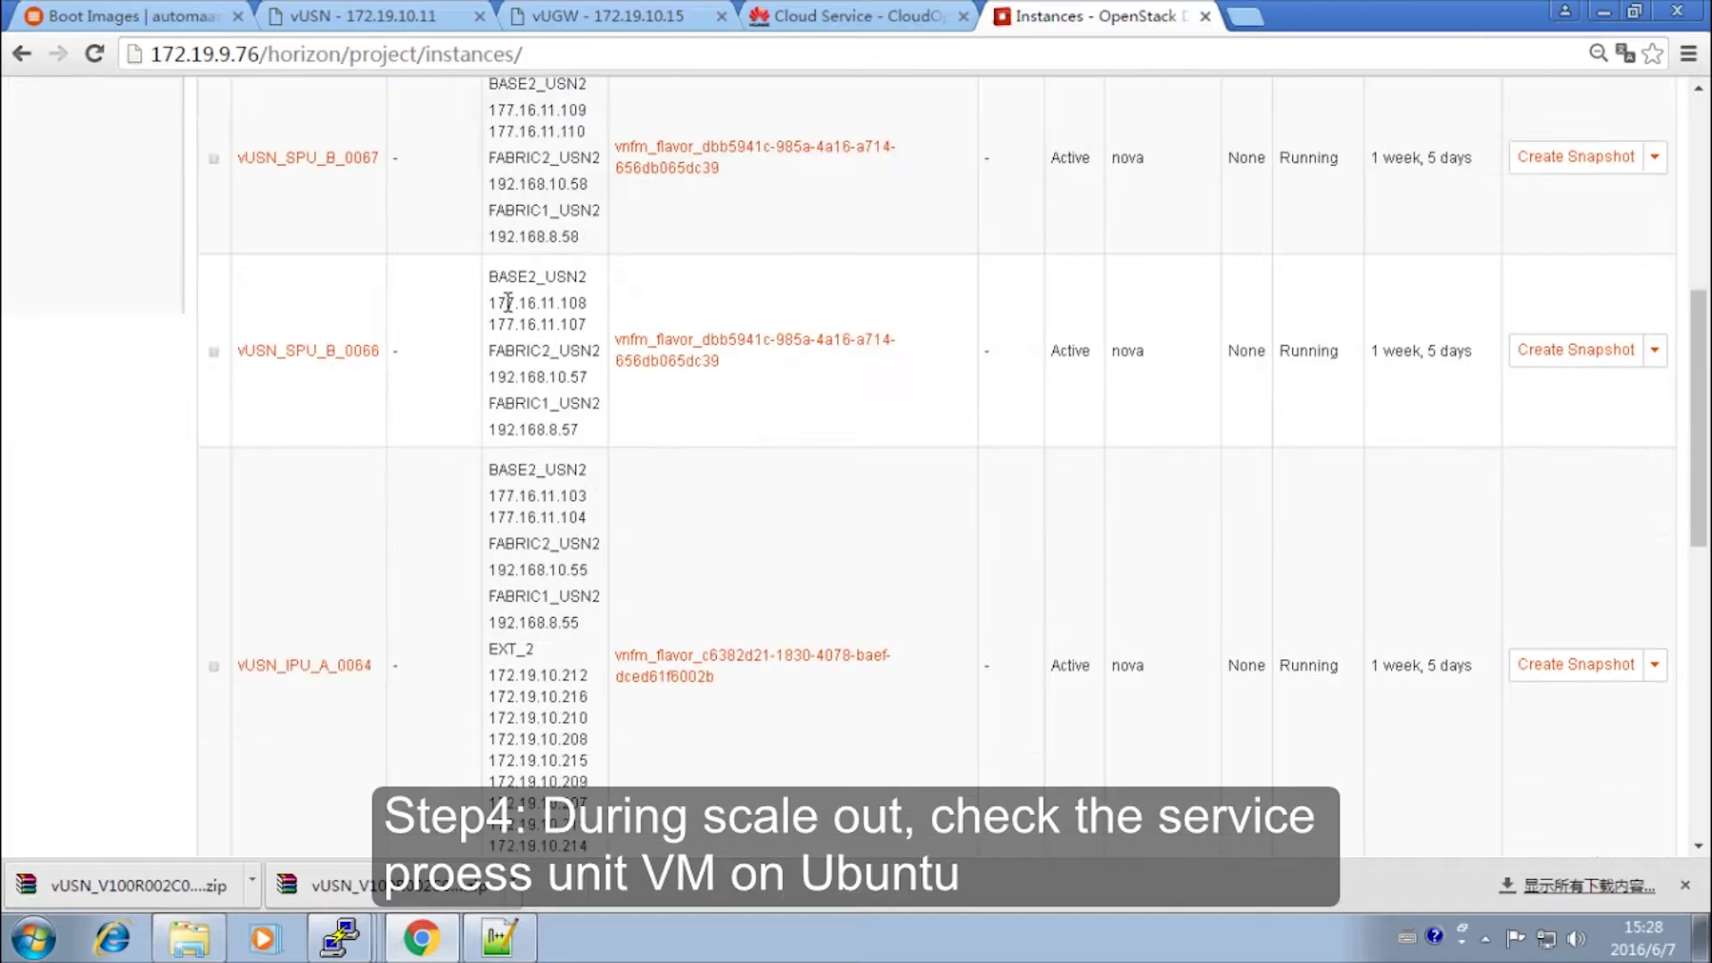
left_click(143, 282)
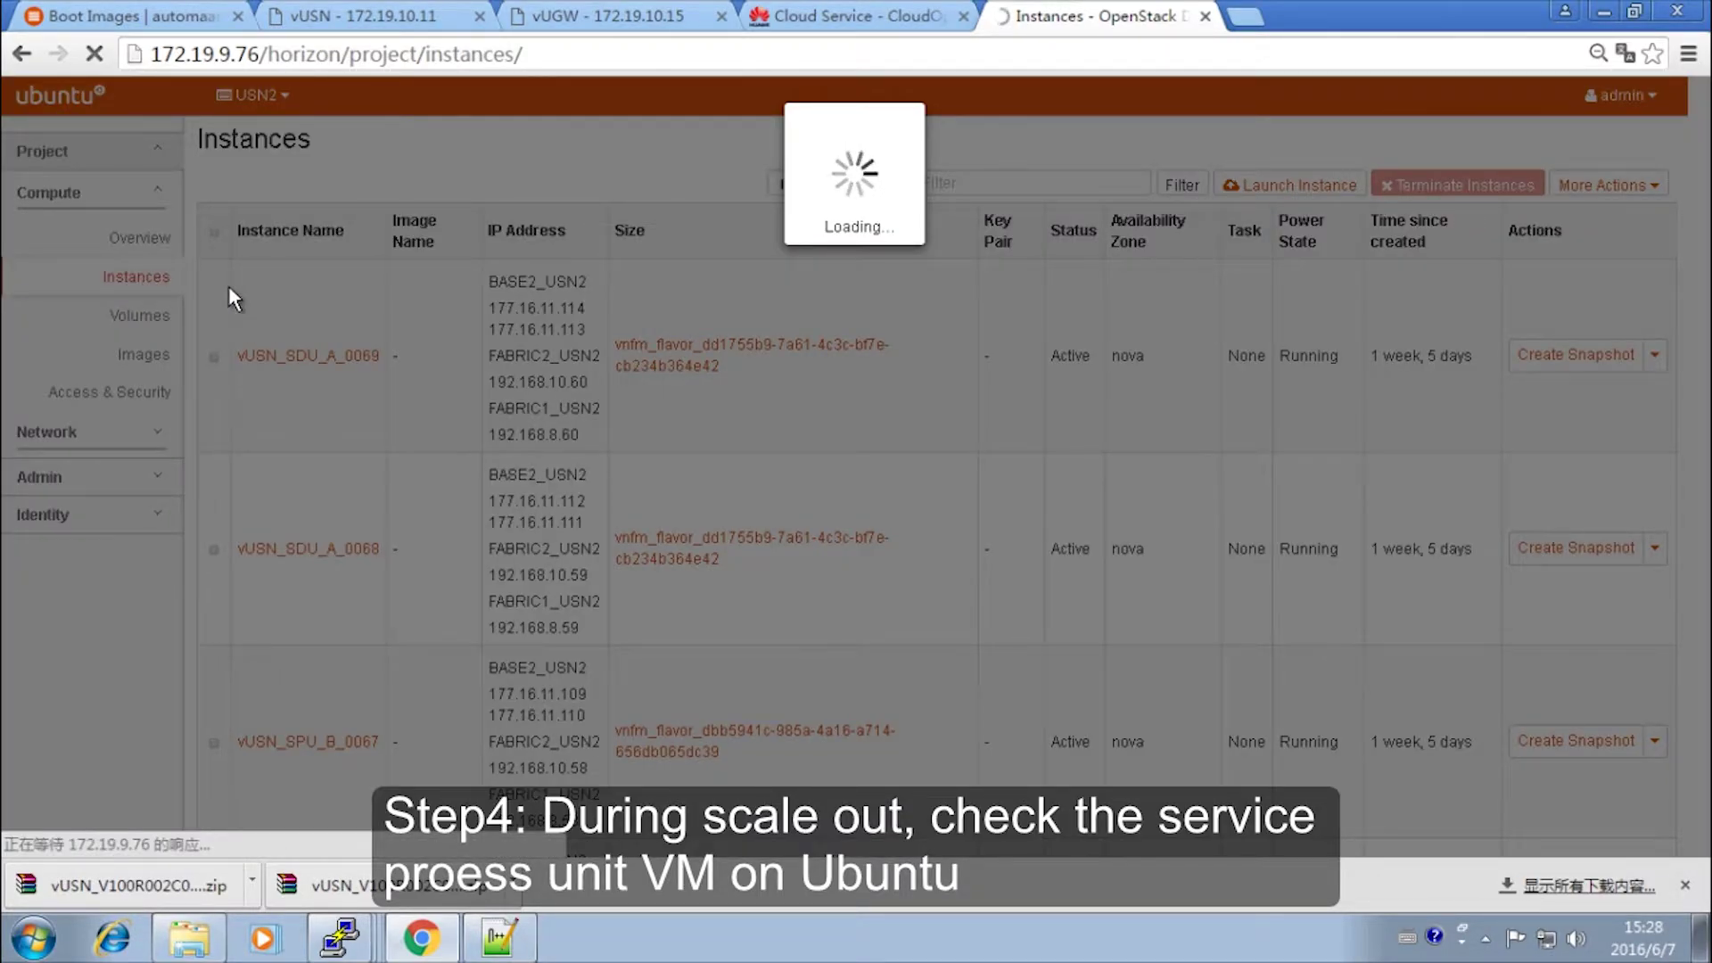
scroll(542, 363, "down", 15)
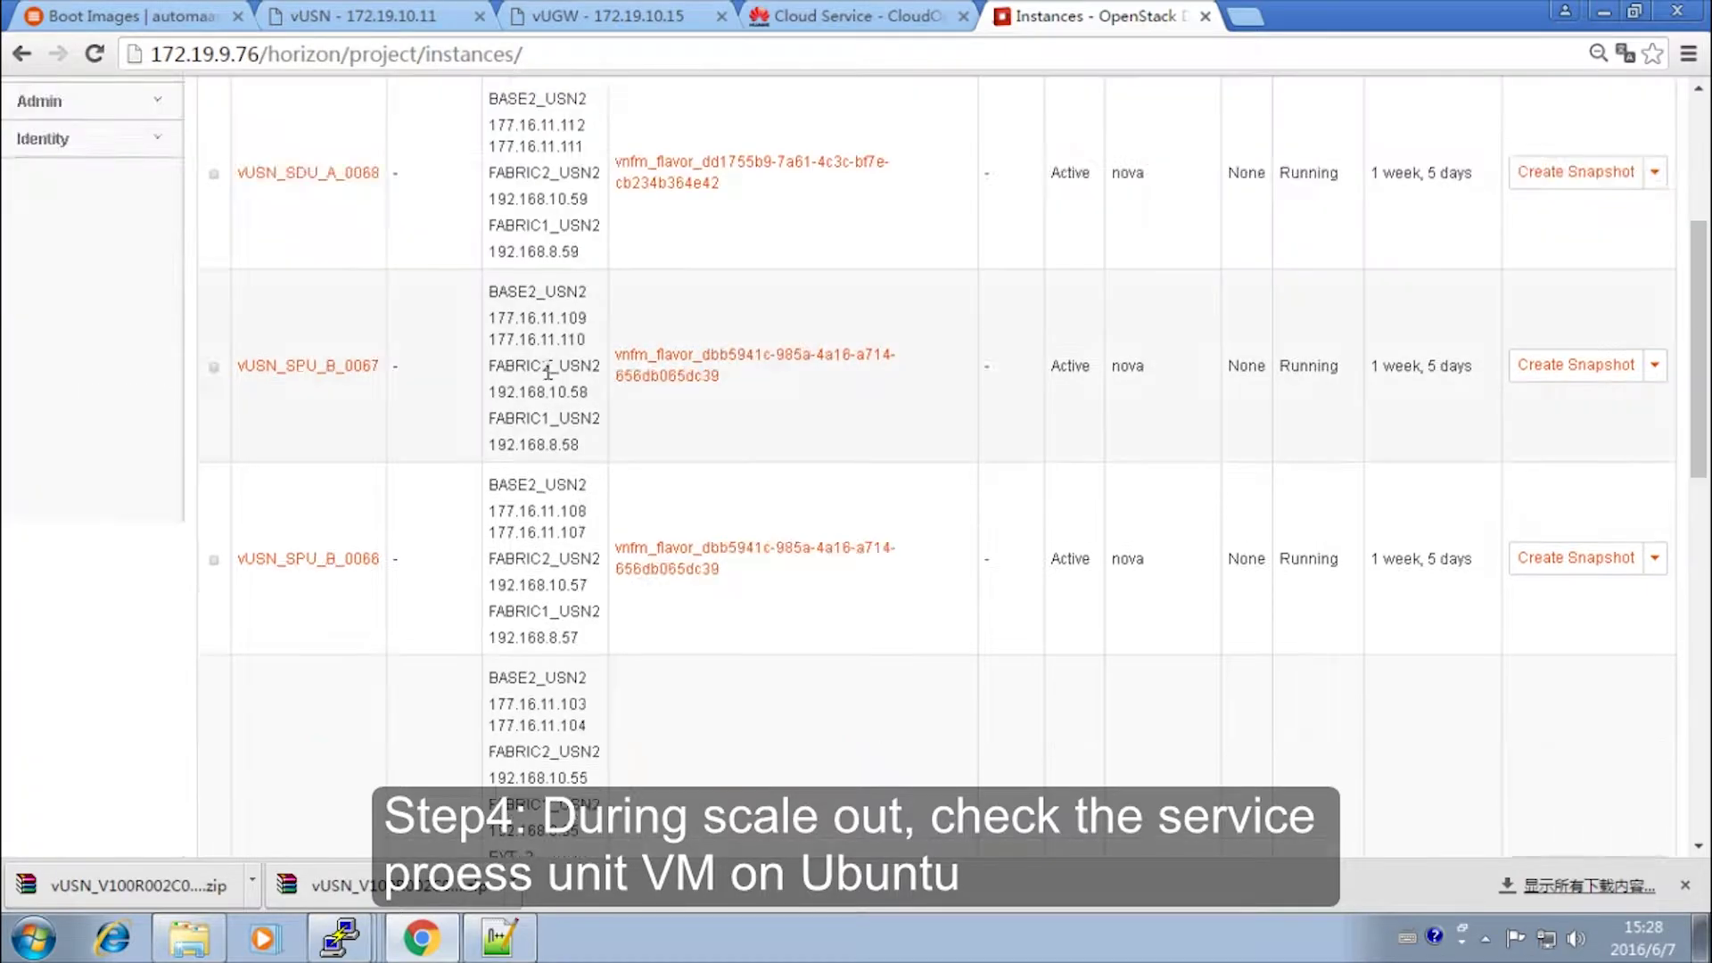
scroll(526, 365, "up", 15)
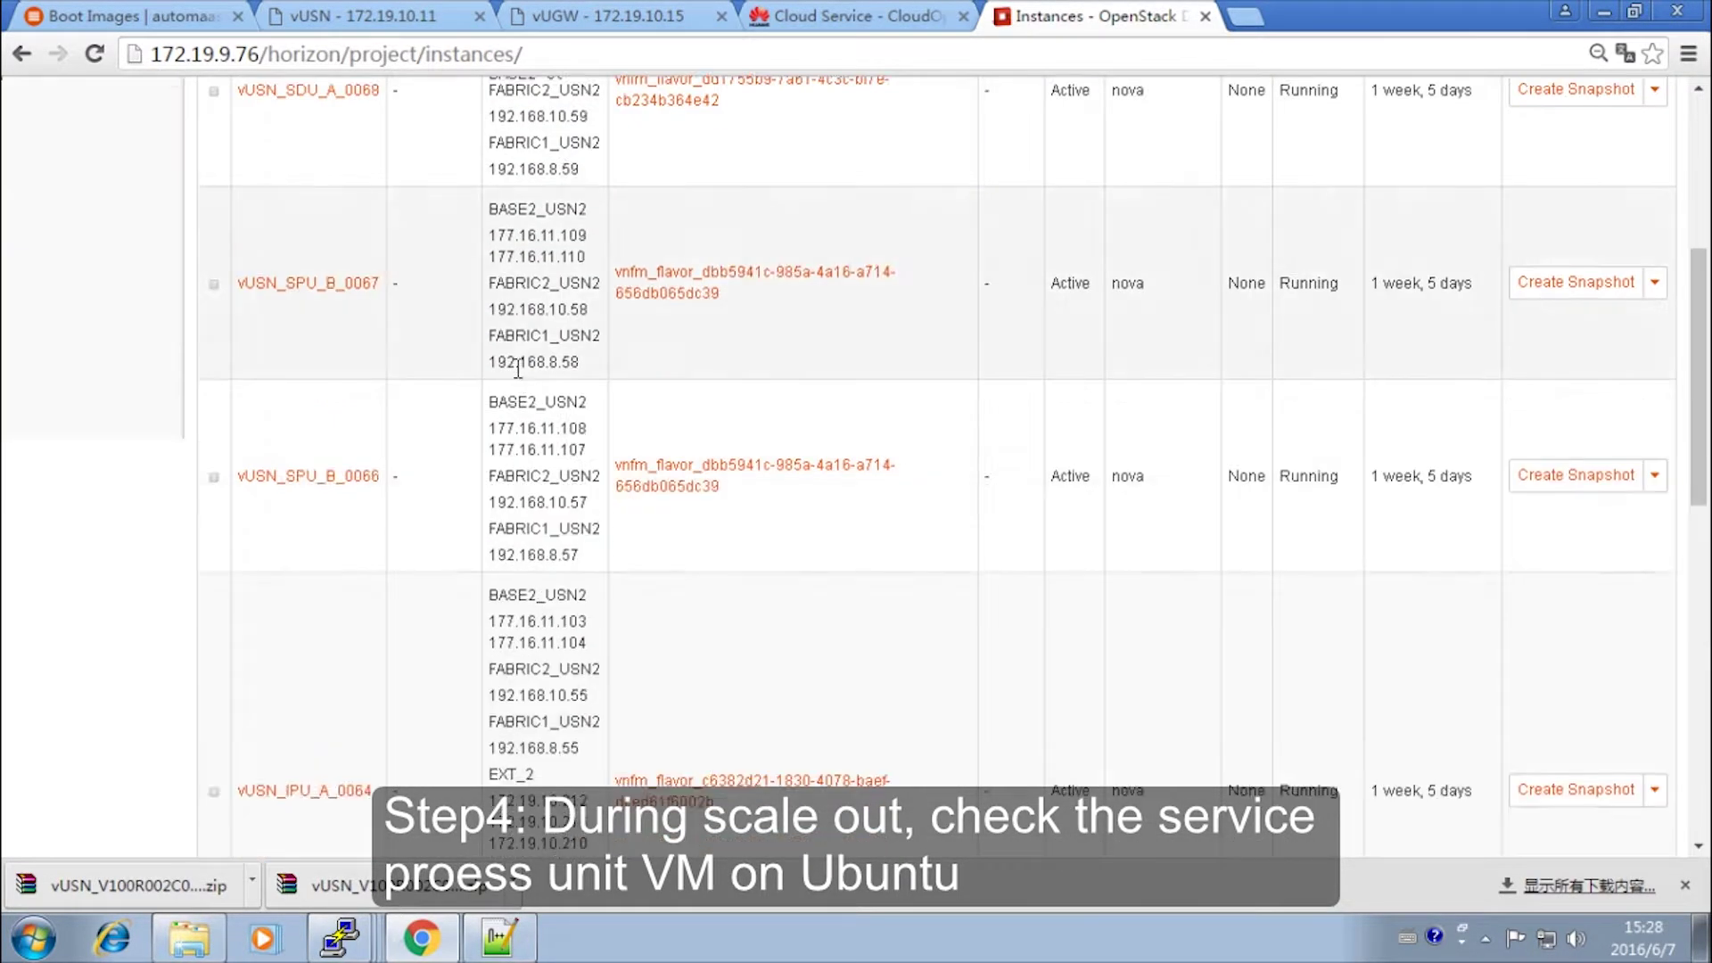
left_click(149, 281)
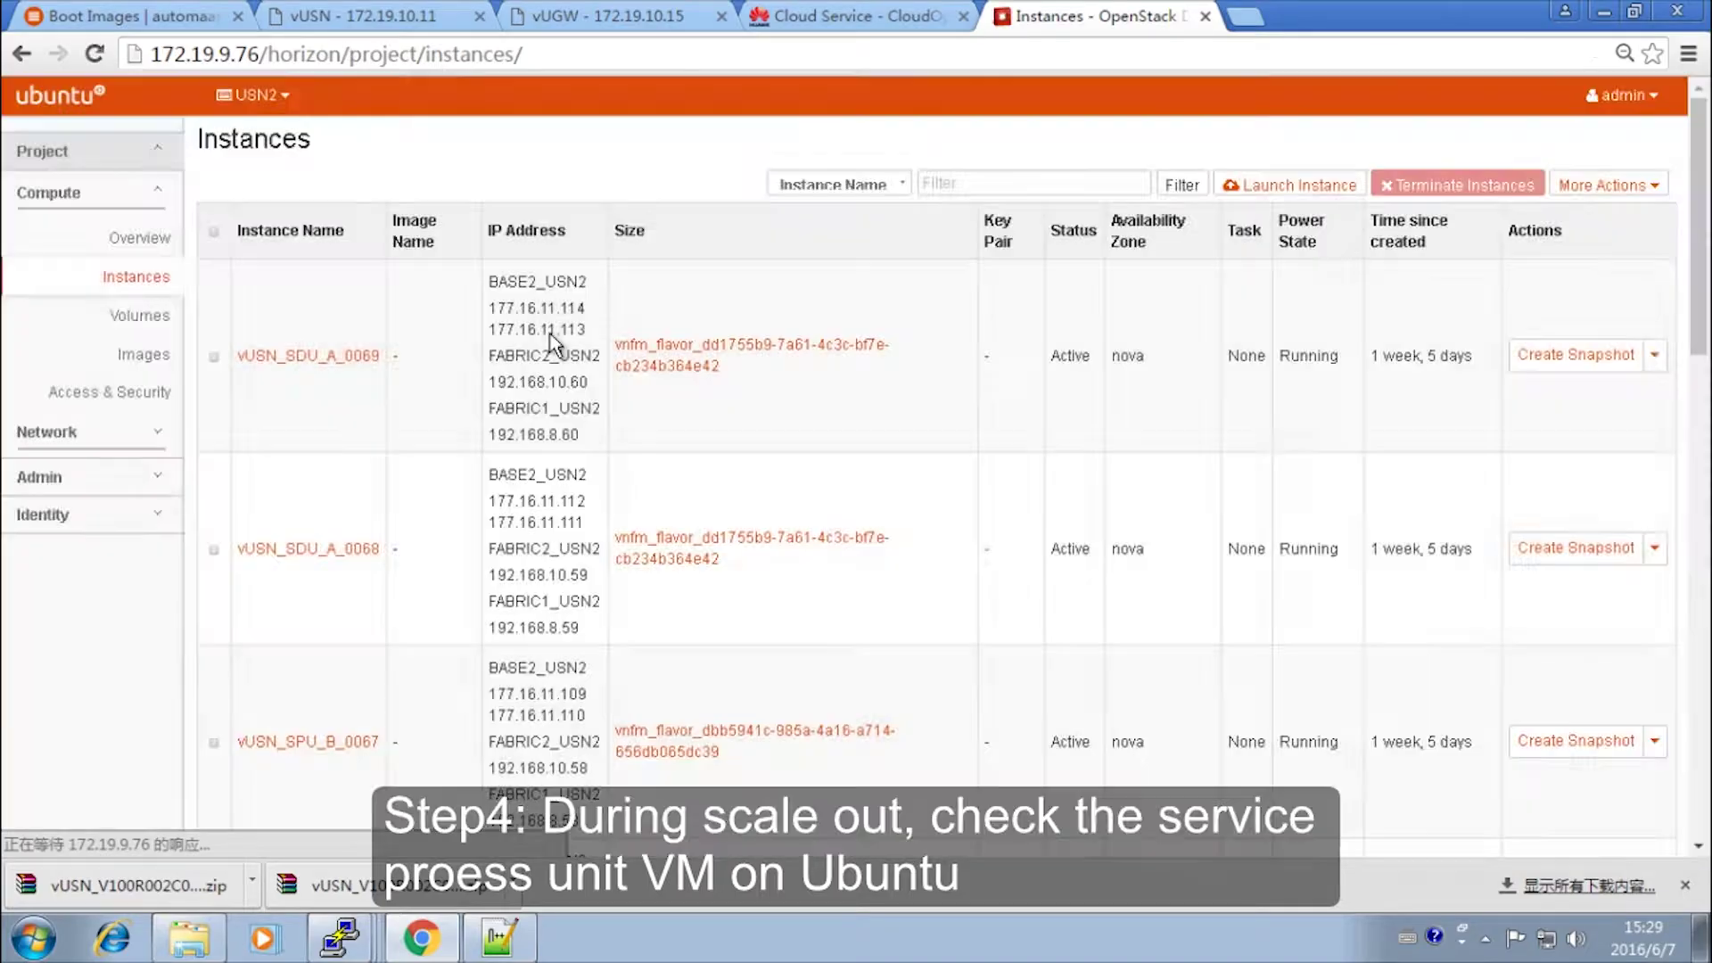
scroll(551, 339, "down", 2)
scroll(551, 340, "down", 10)
scroll(553, 339, "up", 4)
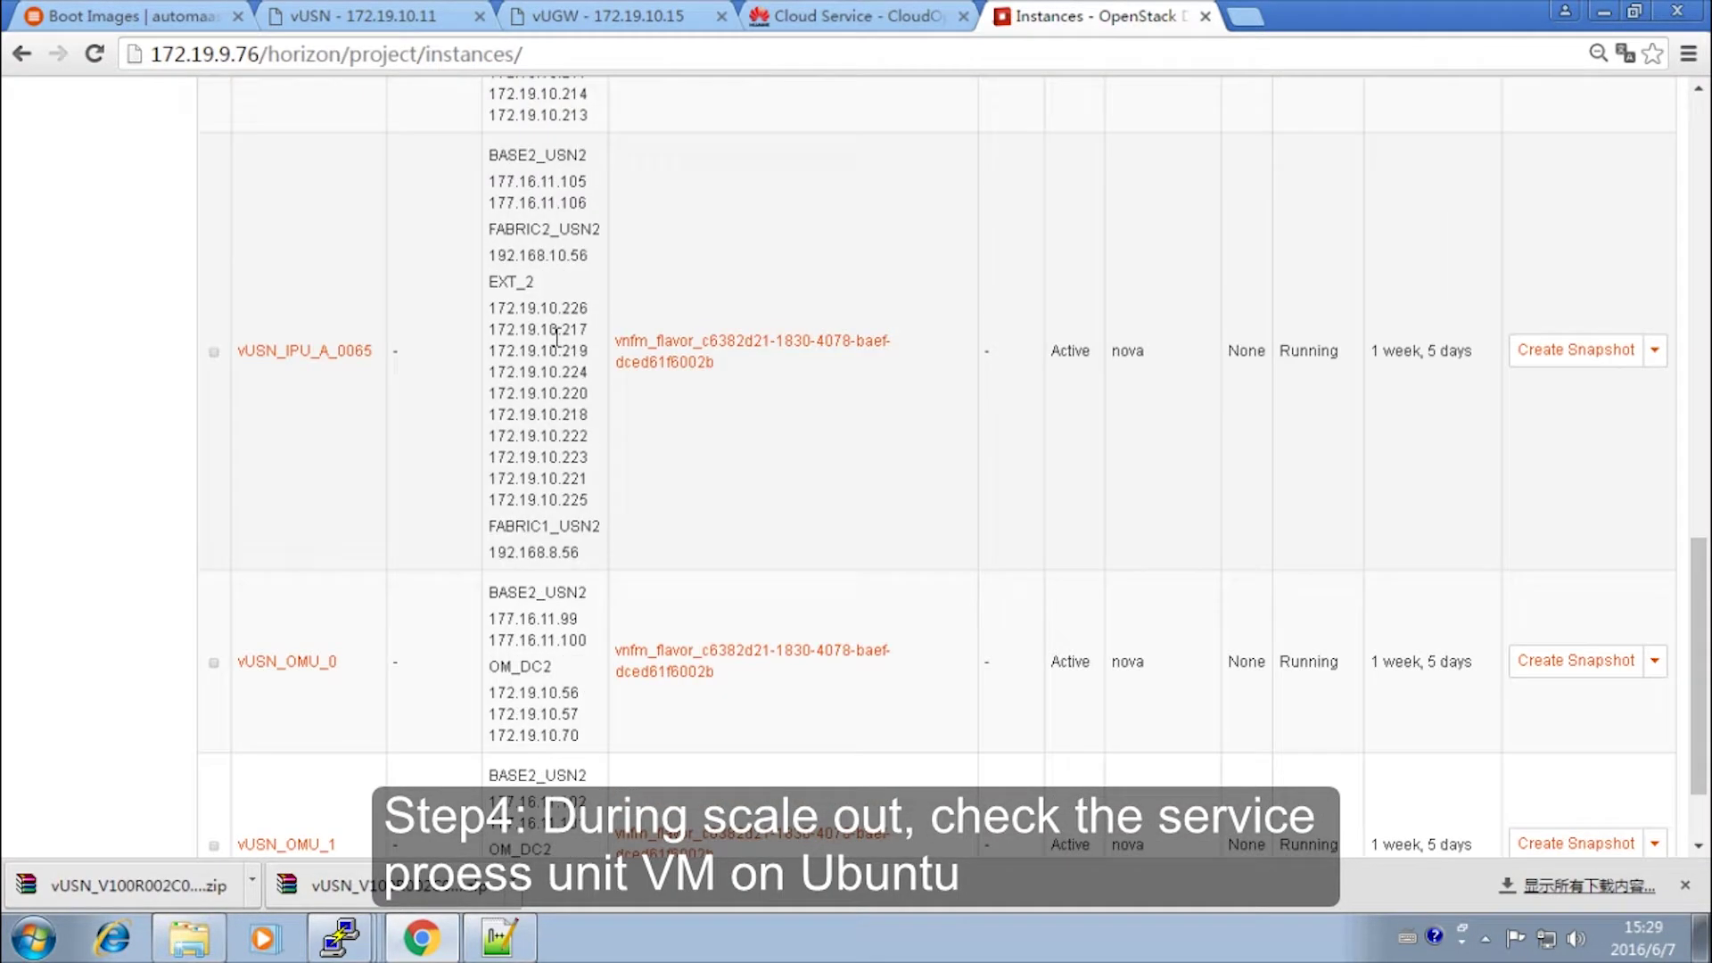
scroll(555, 337, "down", 3)
scroll(555, 337, "up", 6)
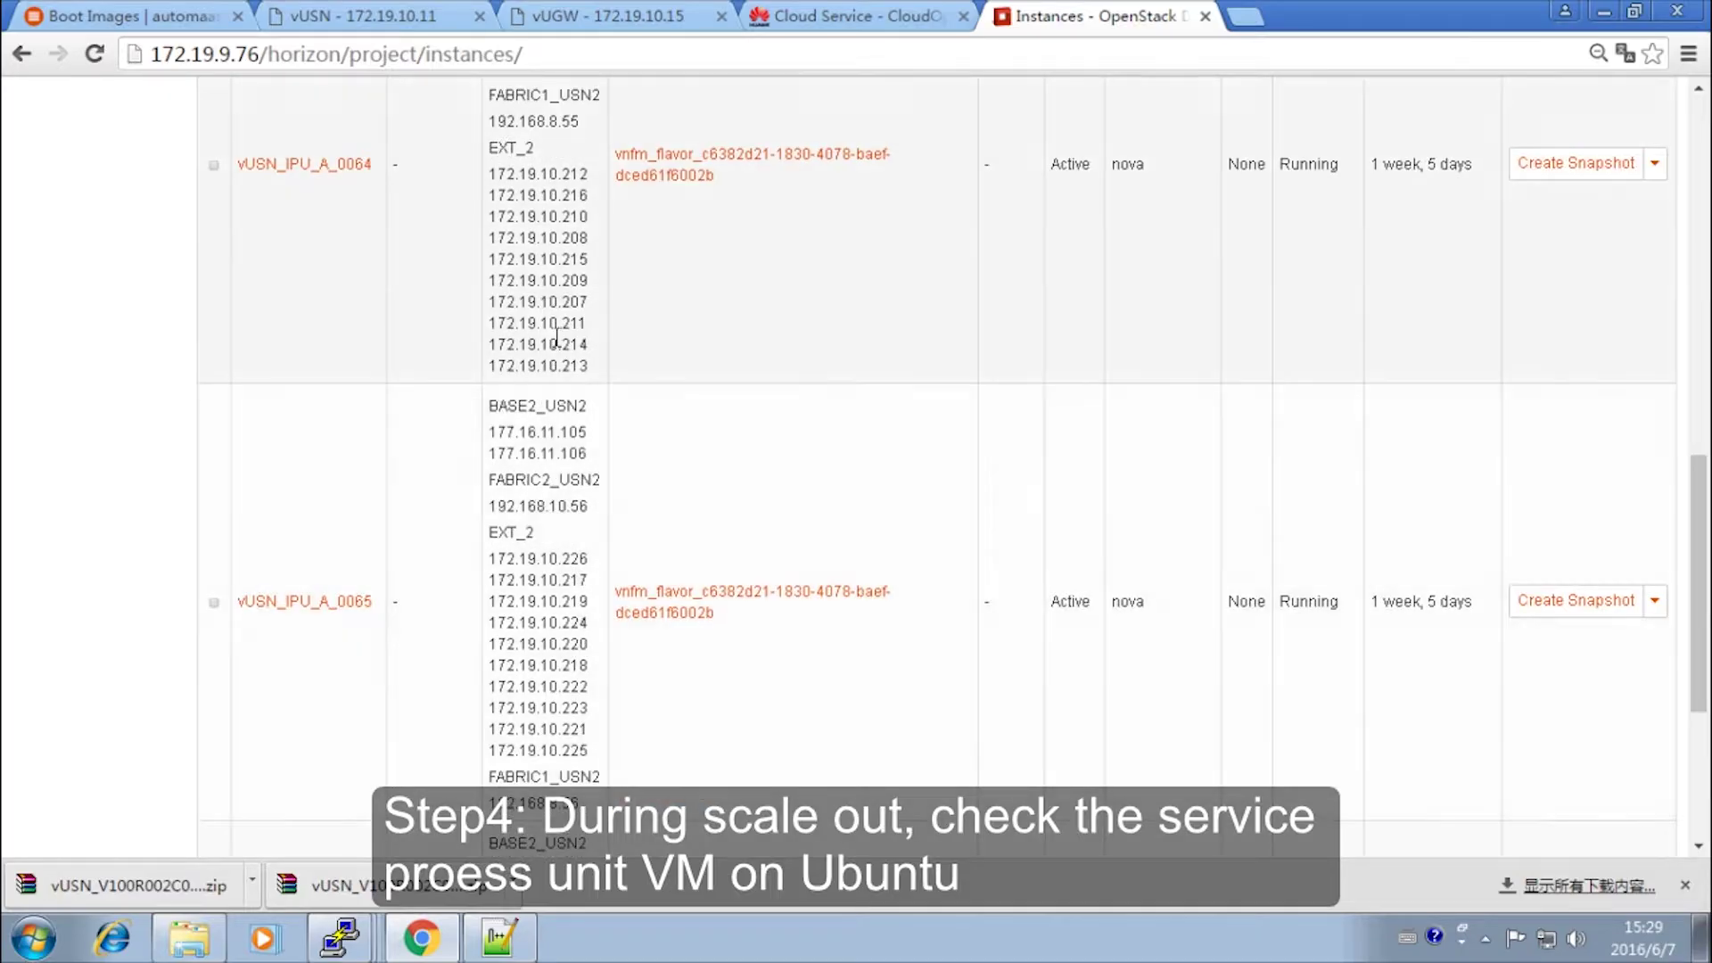
scroll(554, 337, "up", 8)
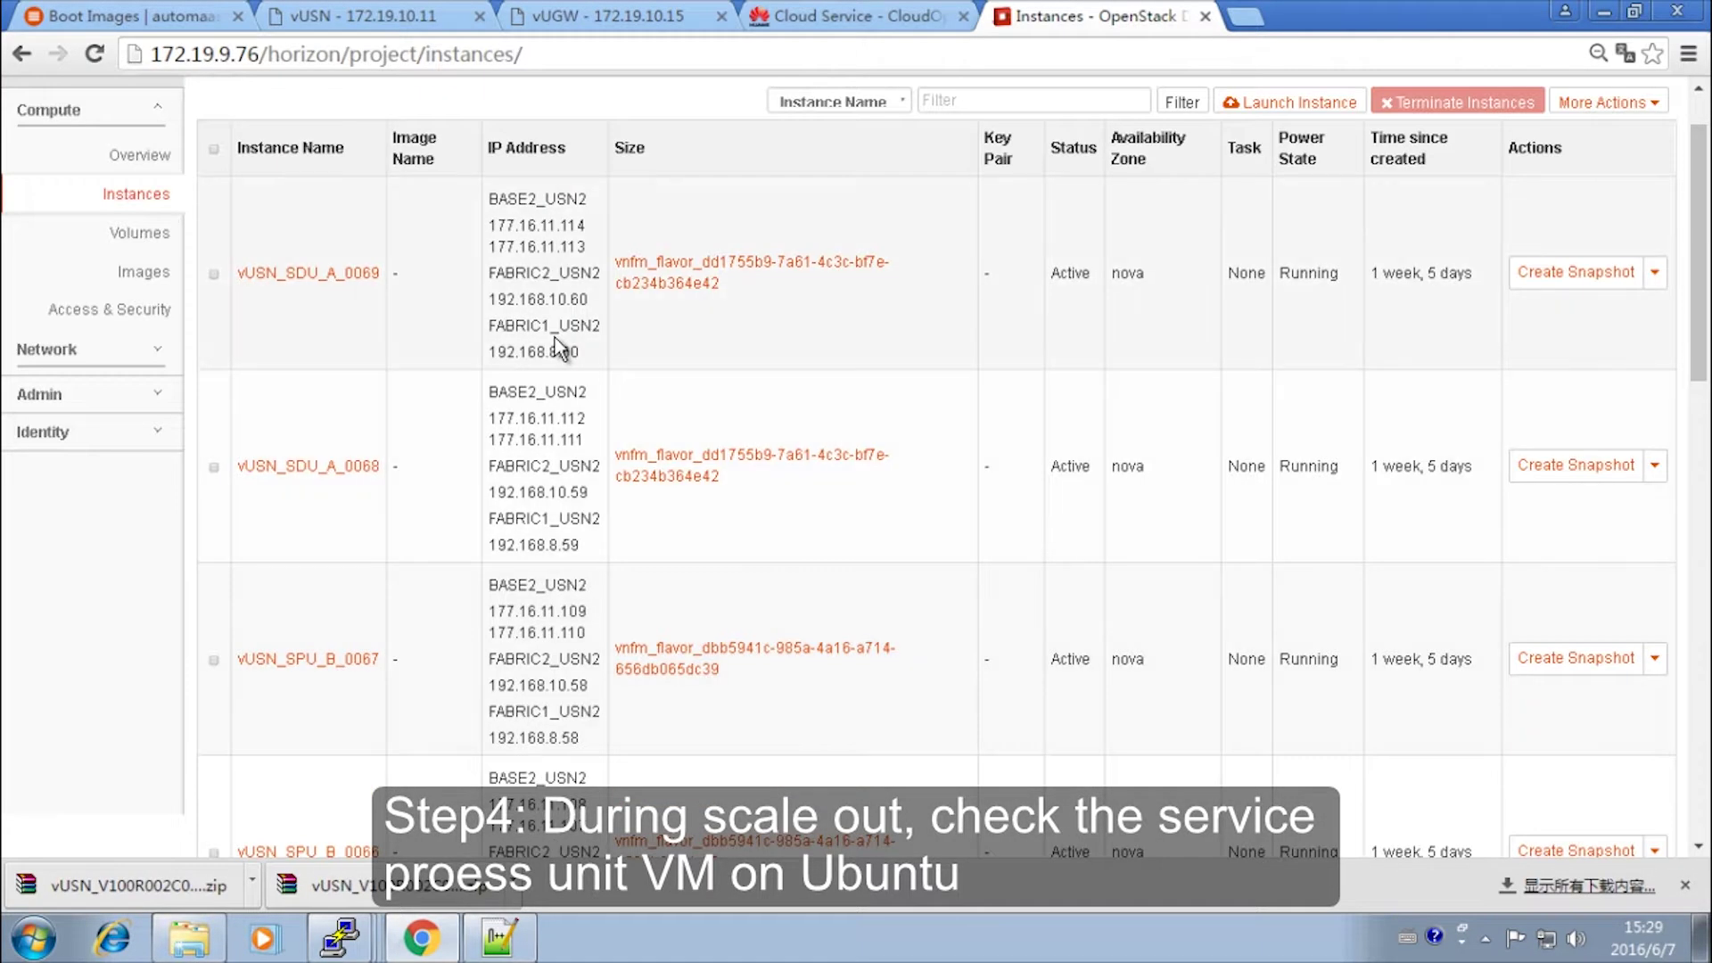
- Rerun LST SERVICERUSTATE in the vUSN MML console from command history
left_click(426, 20)
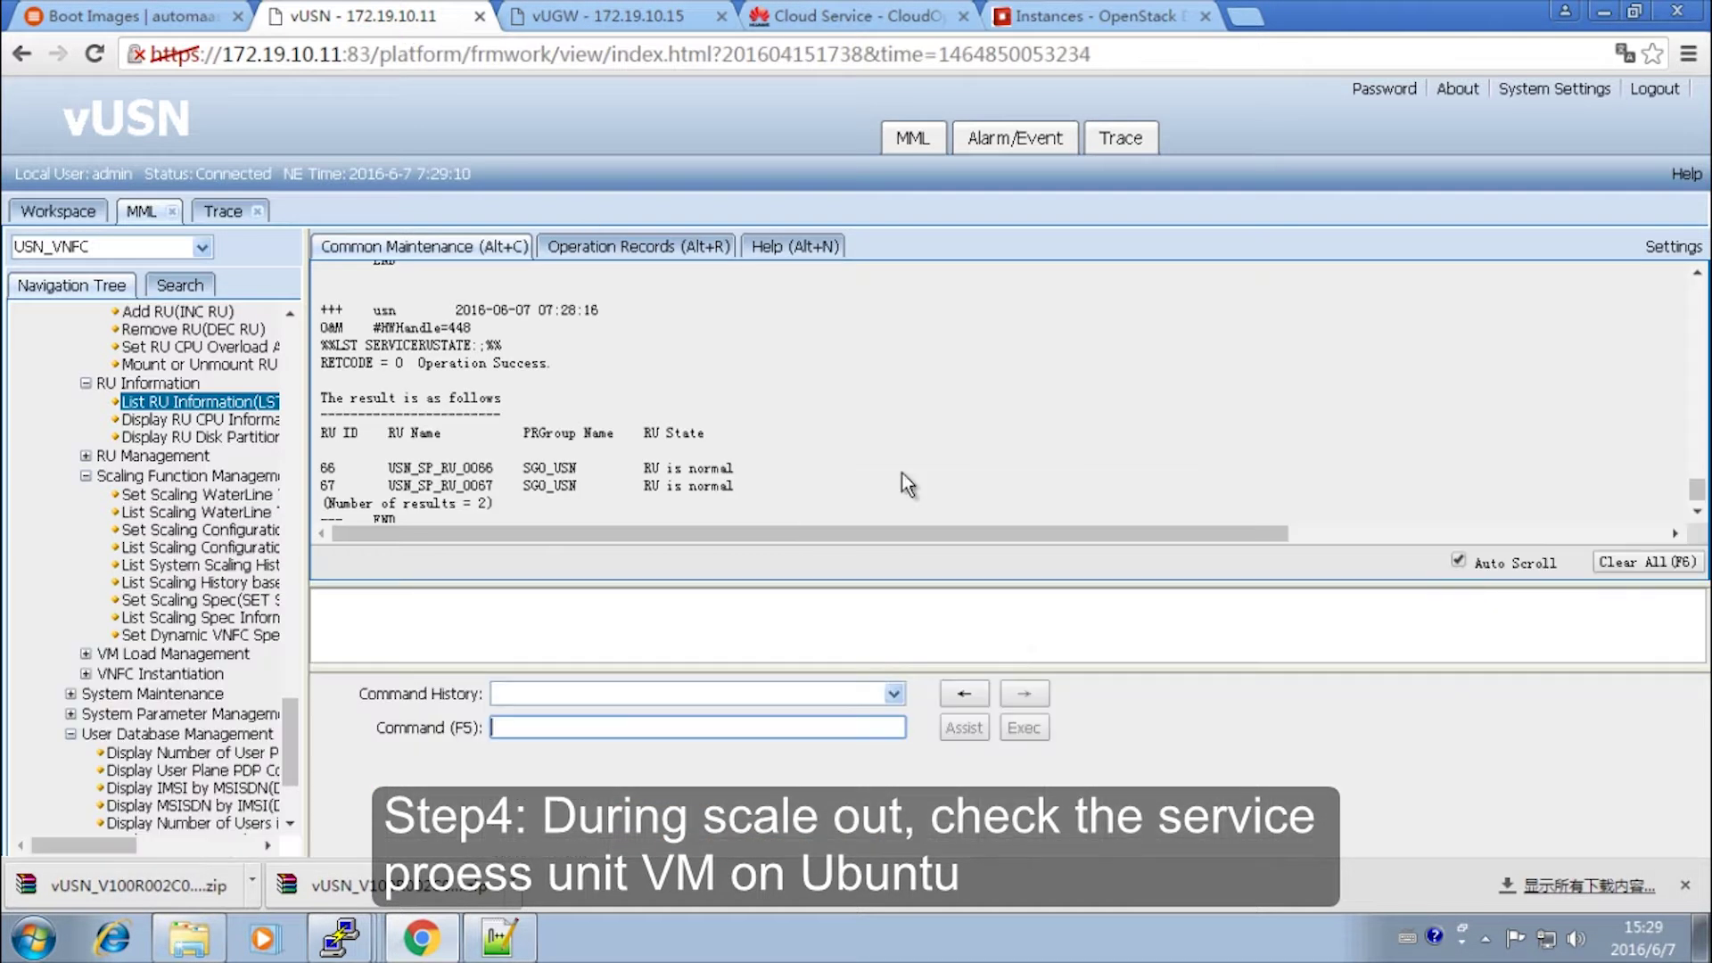
left_click(980, 691)
left_click(1024, 727)
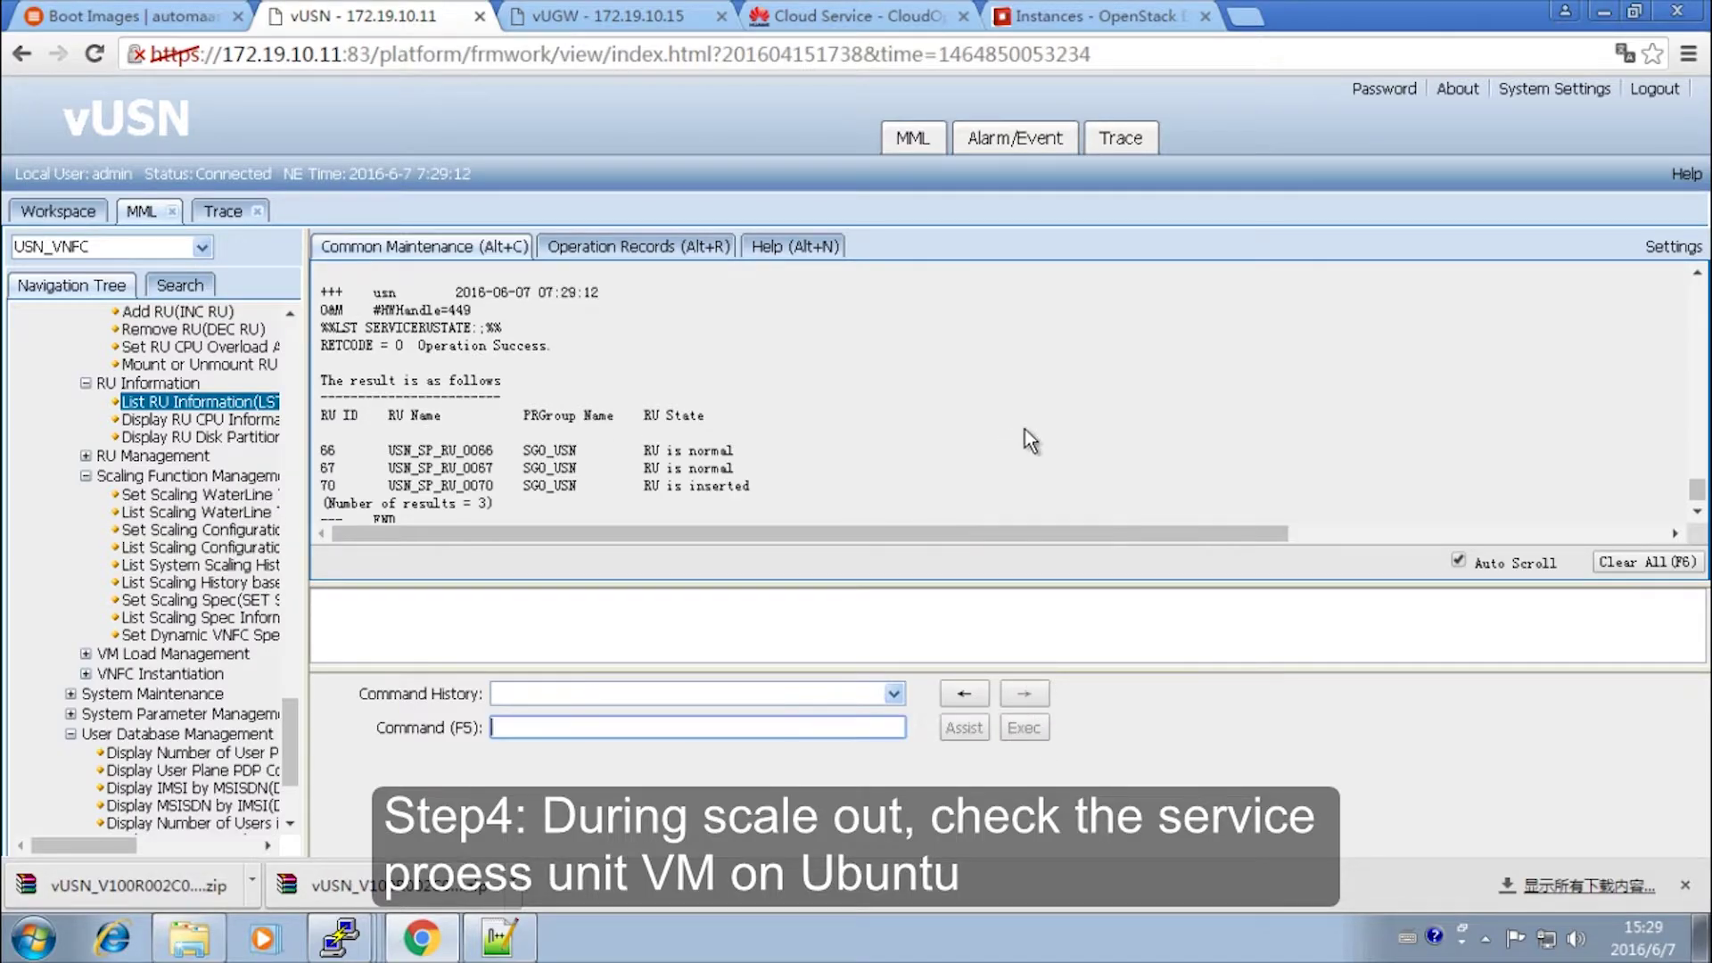
- Reload the Horizon Instances list several times, scrolling through it for the new VM
left_click(1064, 18)
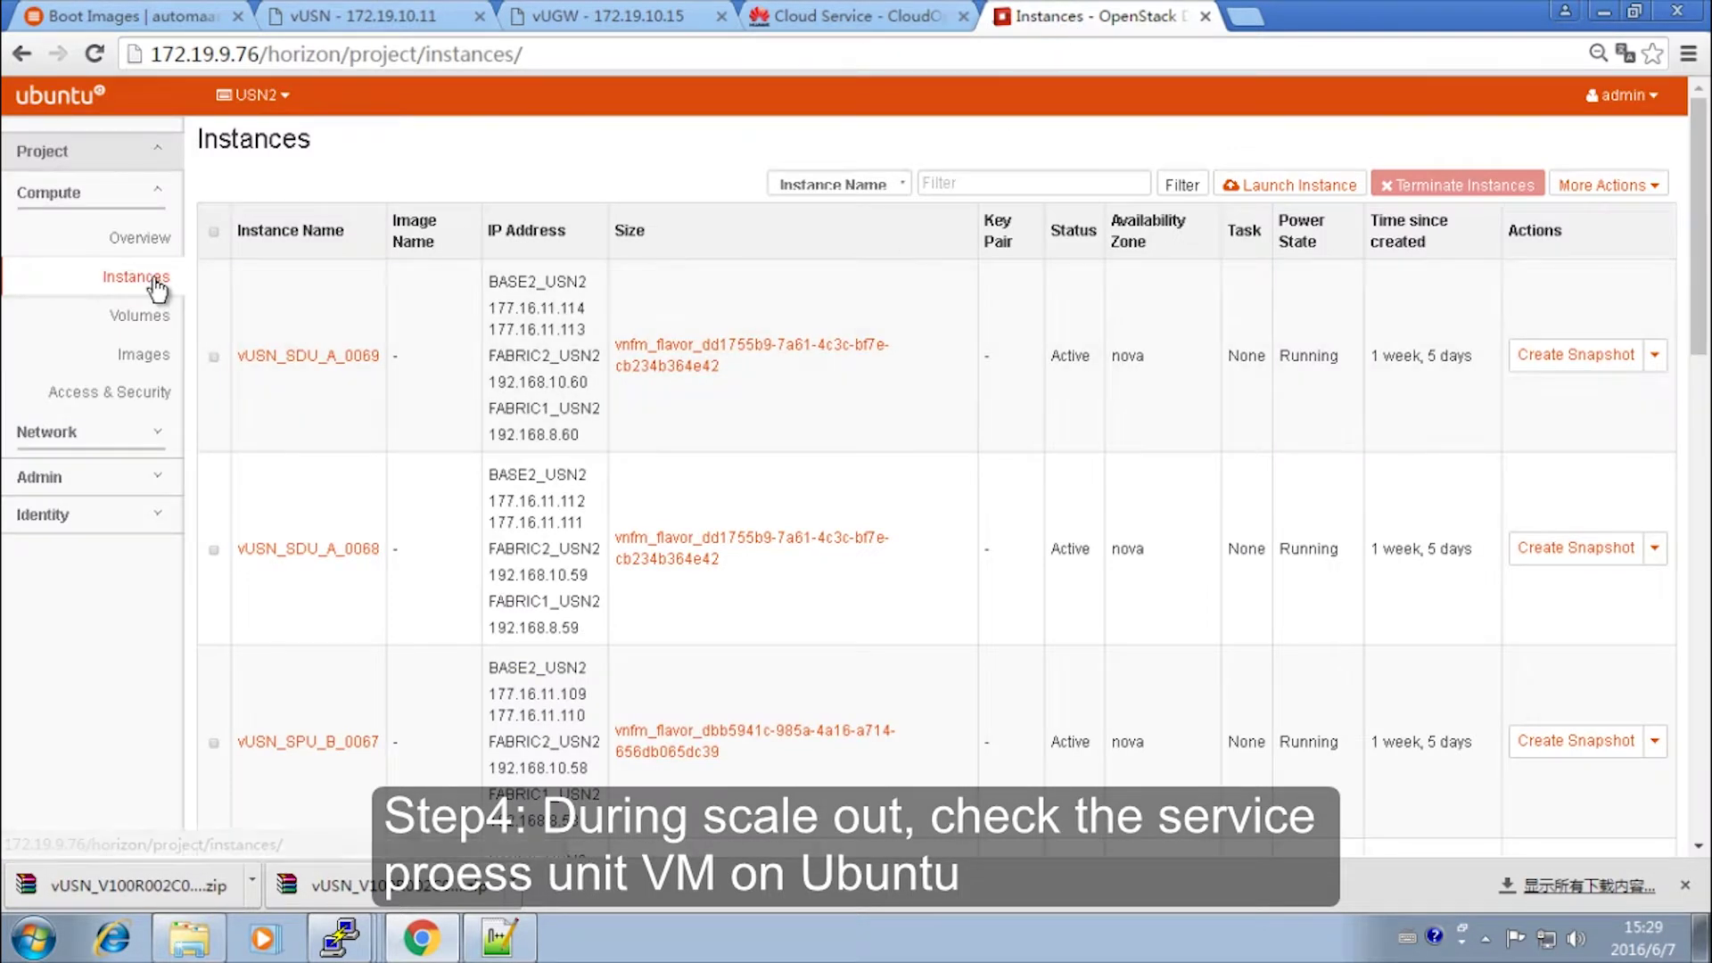
left_click(145, 277)
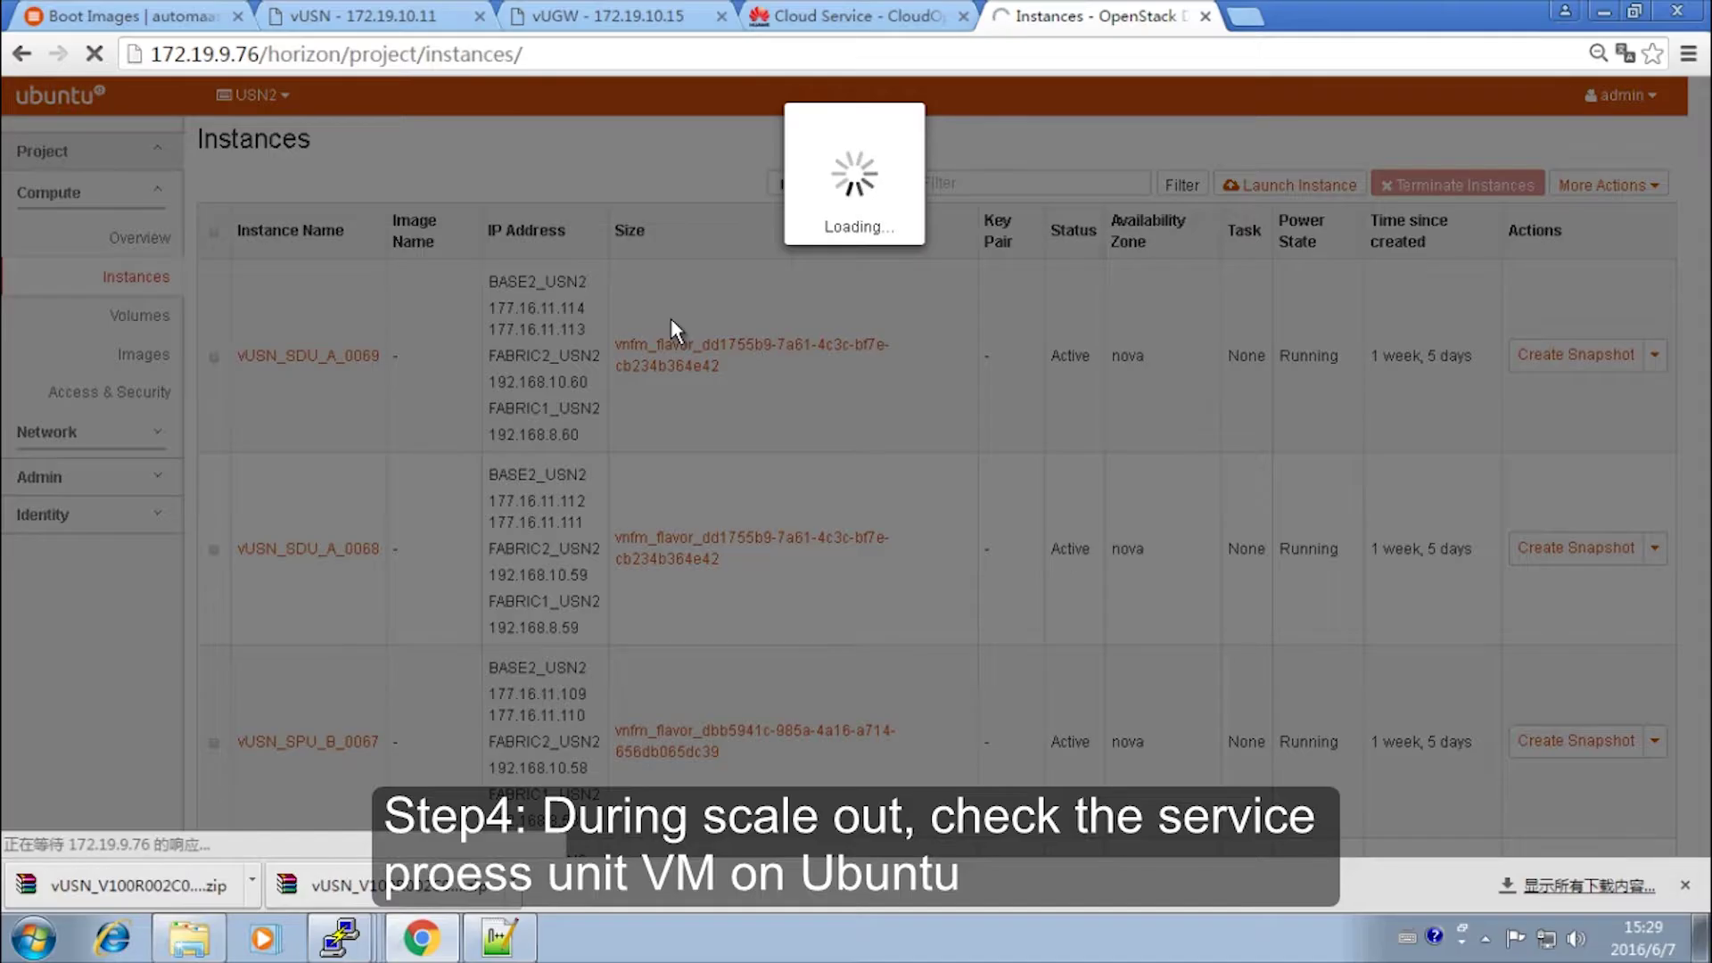
scroll(671, 320, "down", 2)
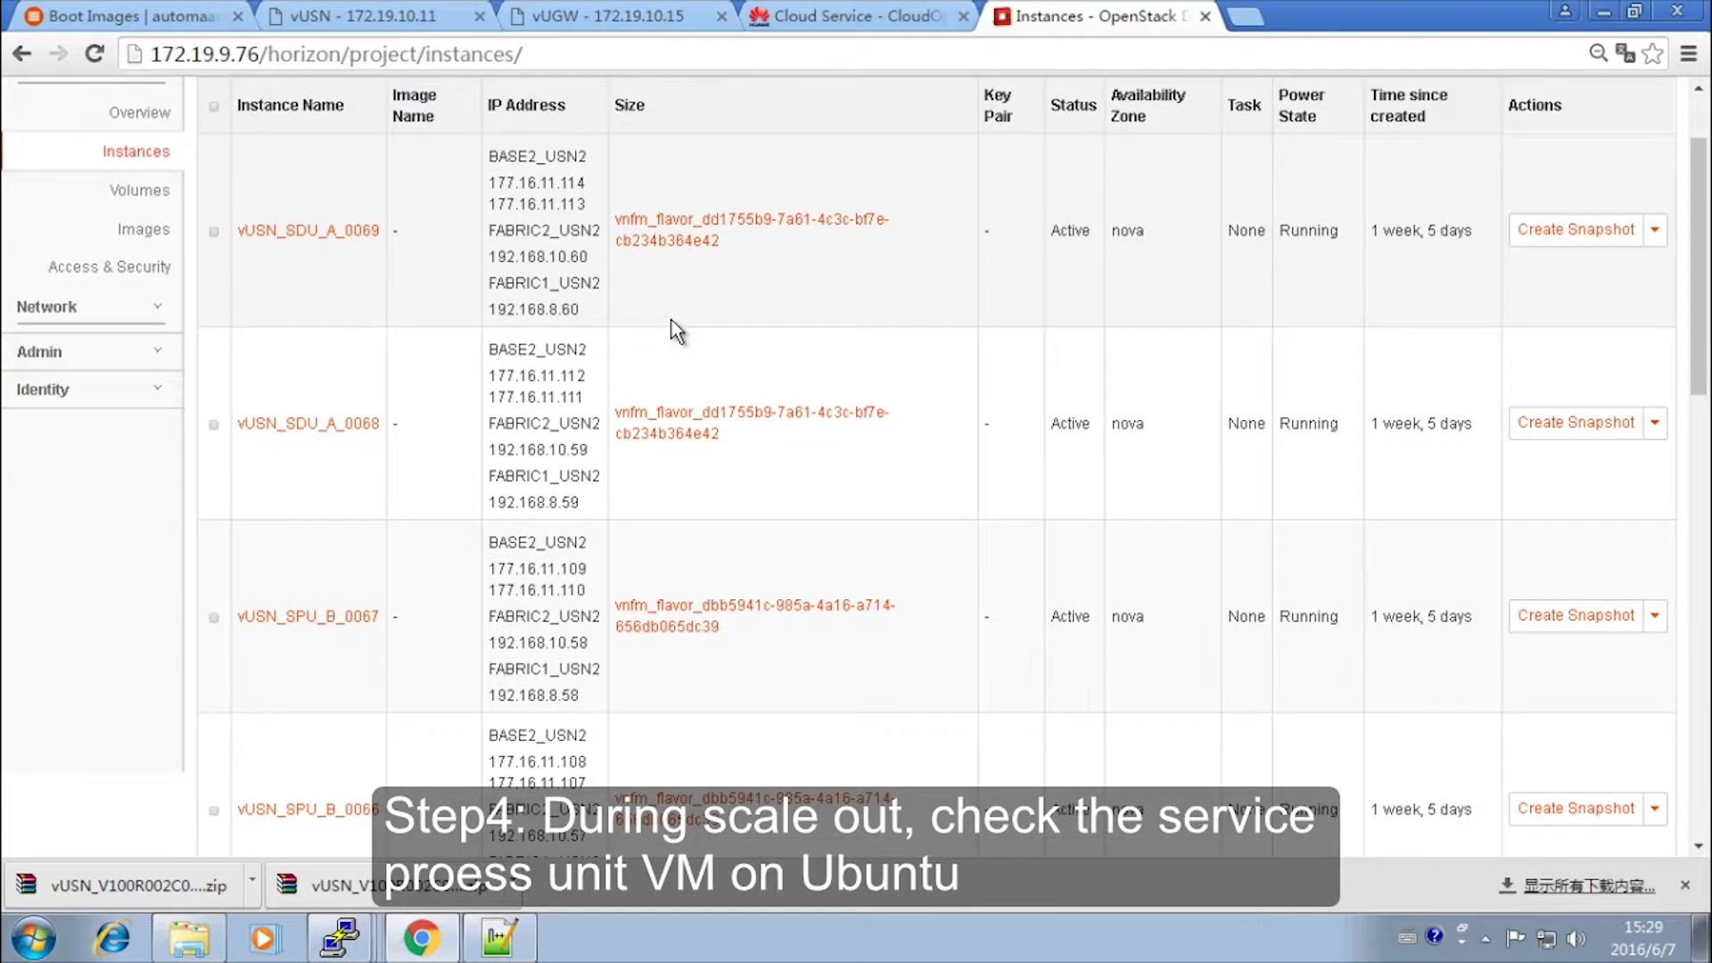
scroll(675, 331, "down", 15)
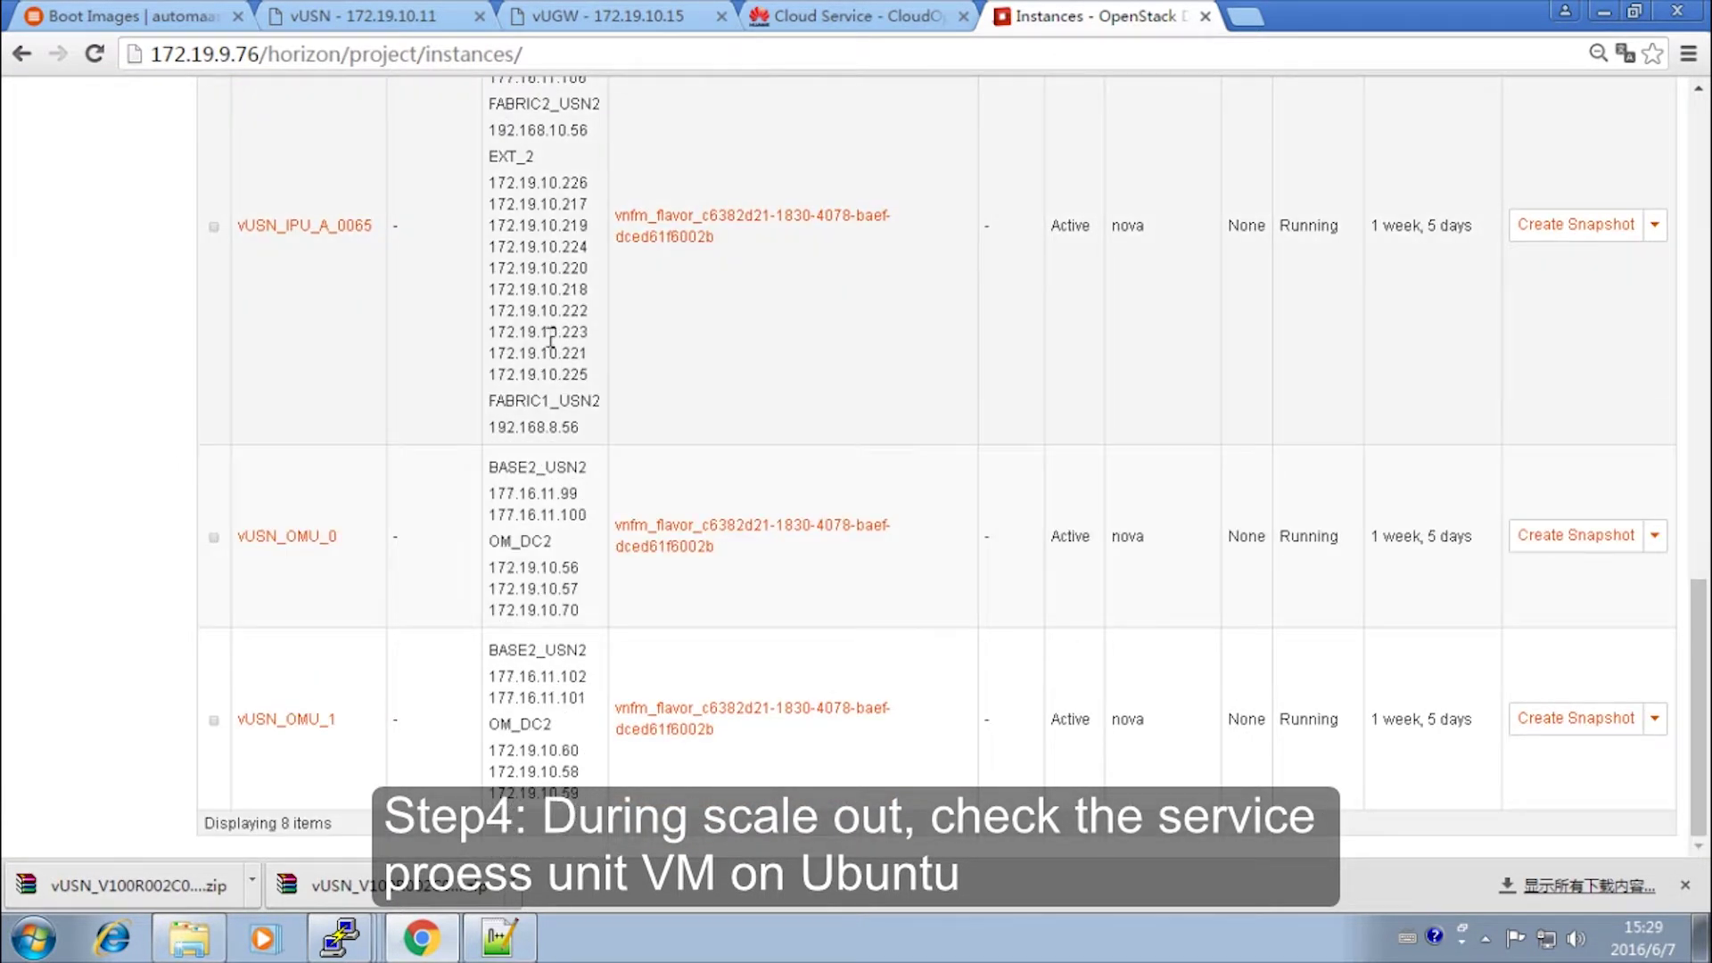
scroll(551, 338, "up", 7)
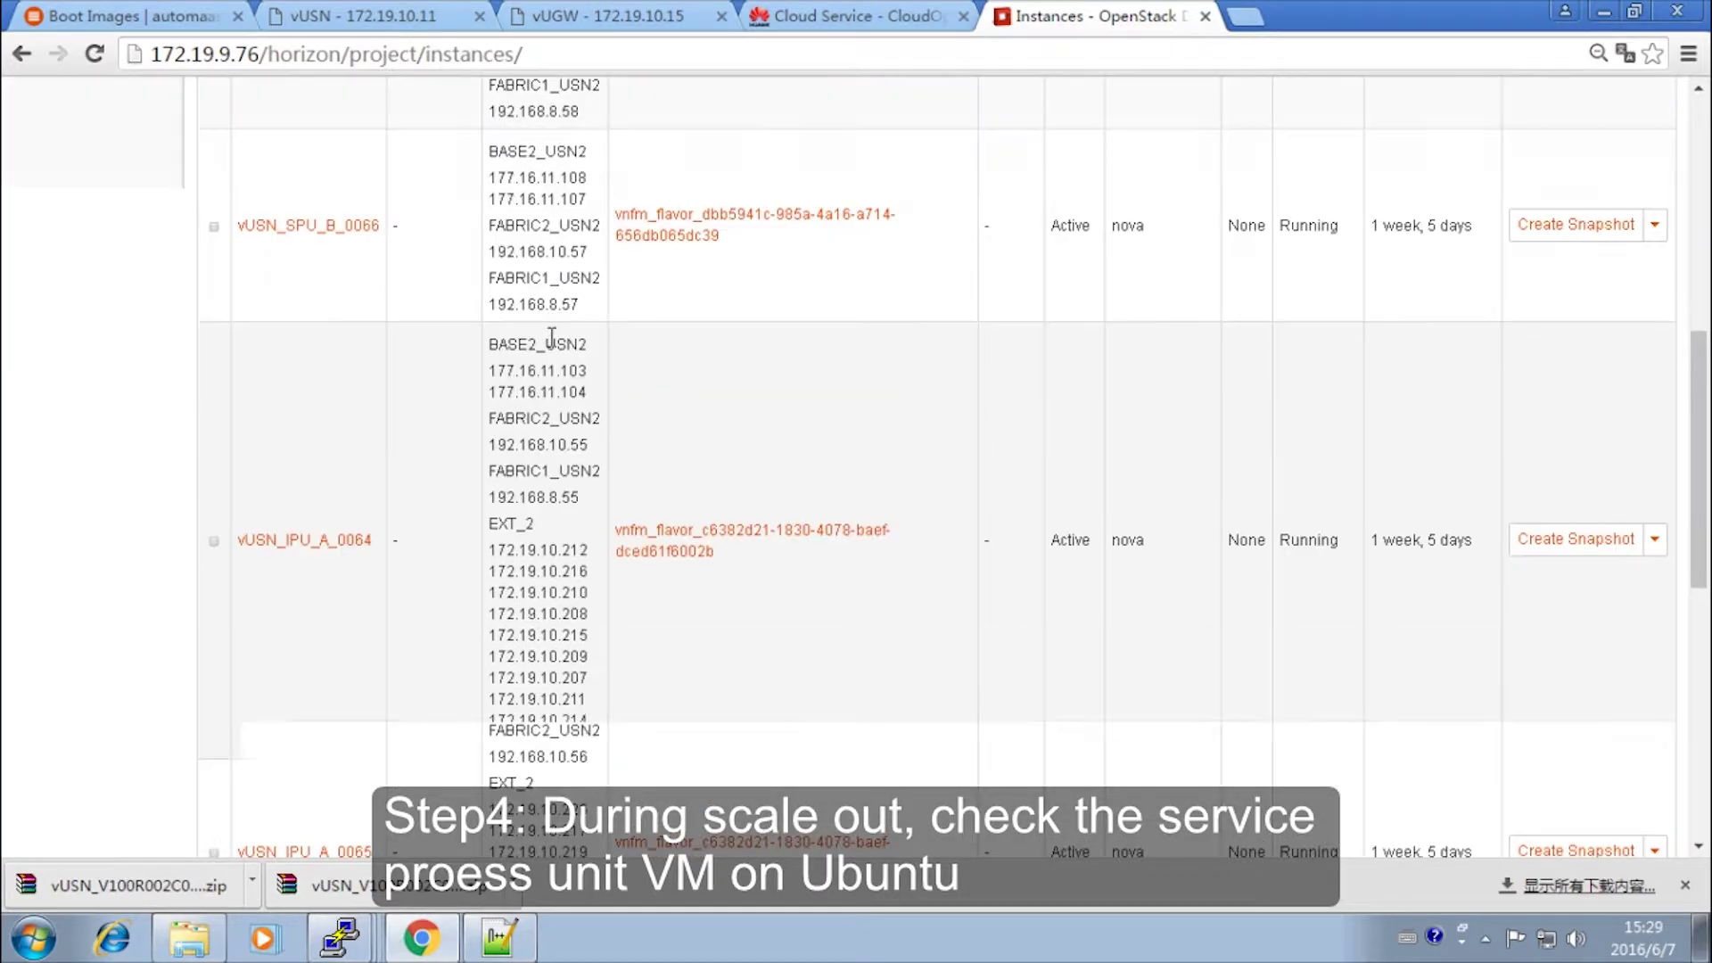
scroll(551, 339, "up", 7)
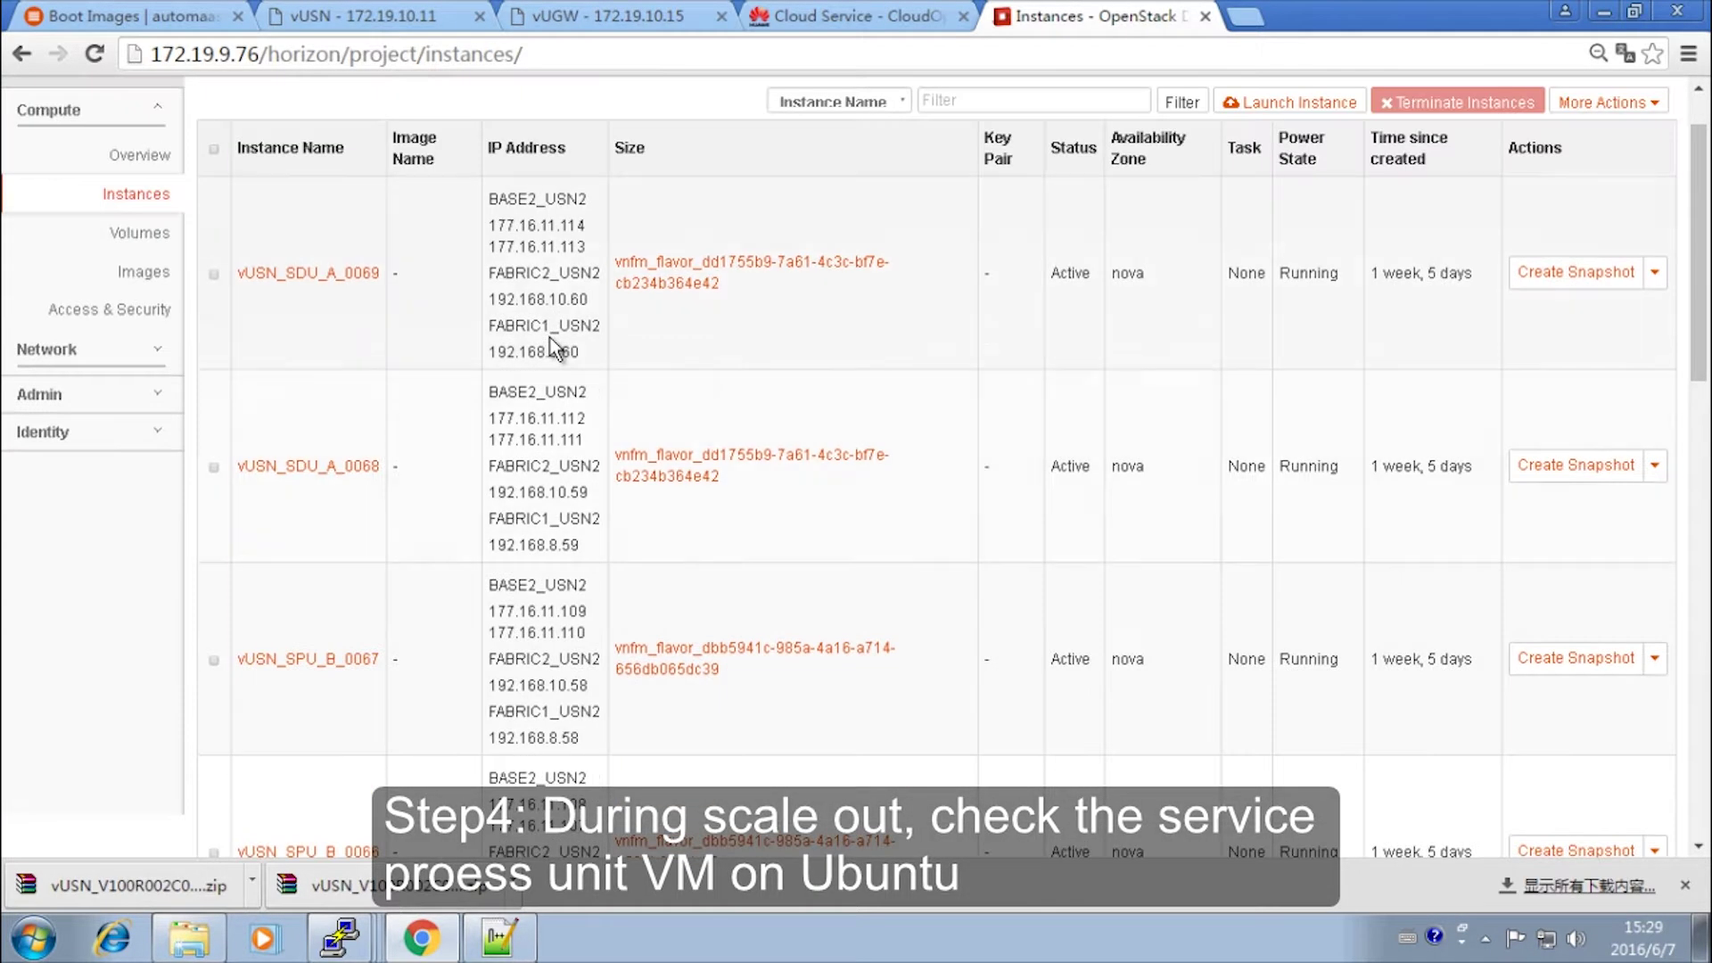
scroll(555, 348, "up", 1)
left_click(135, 276)
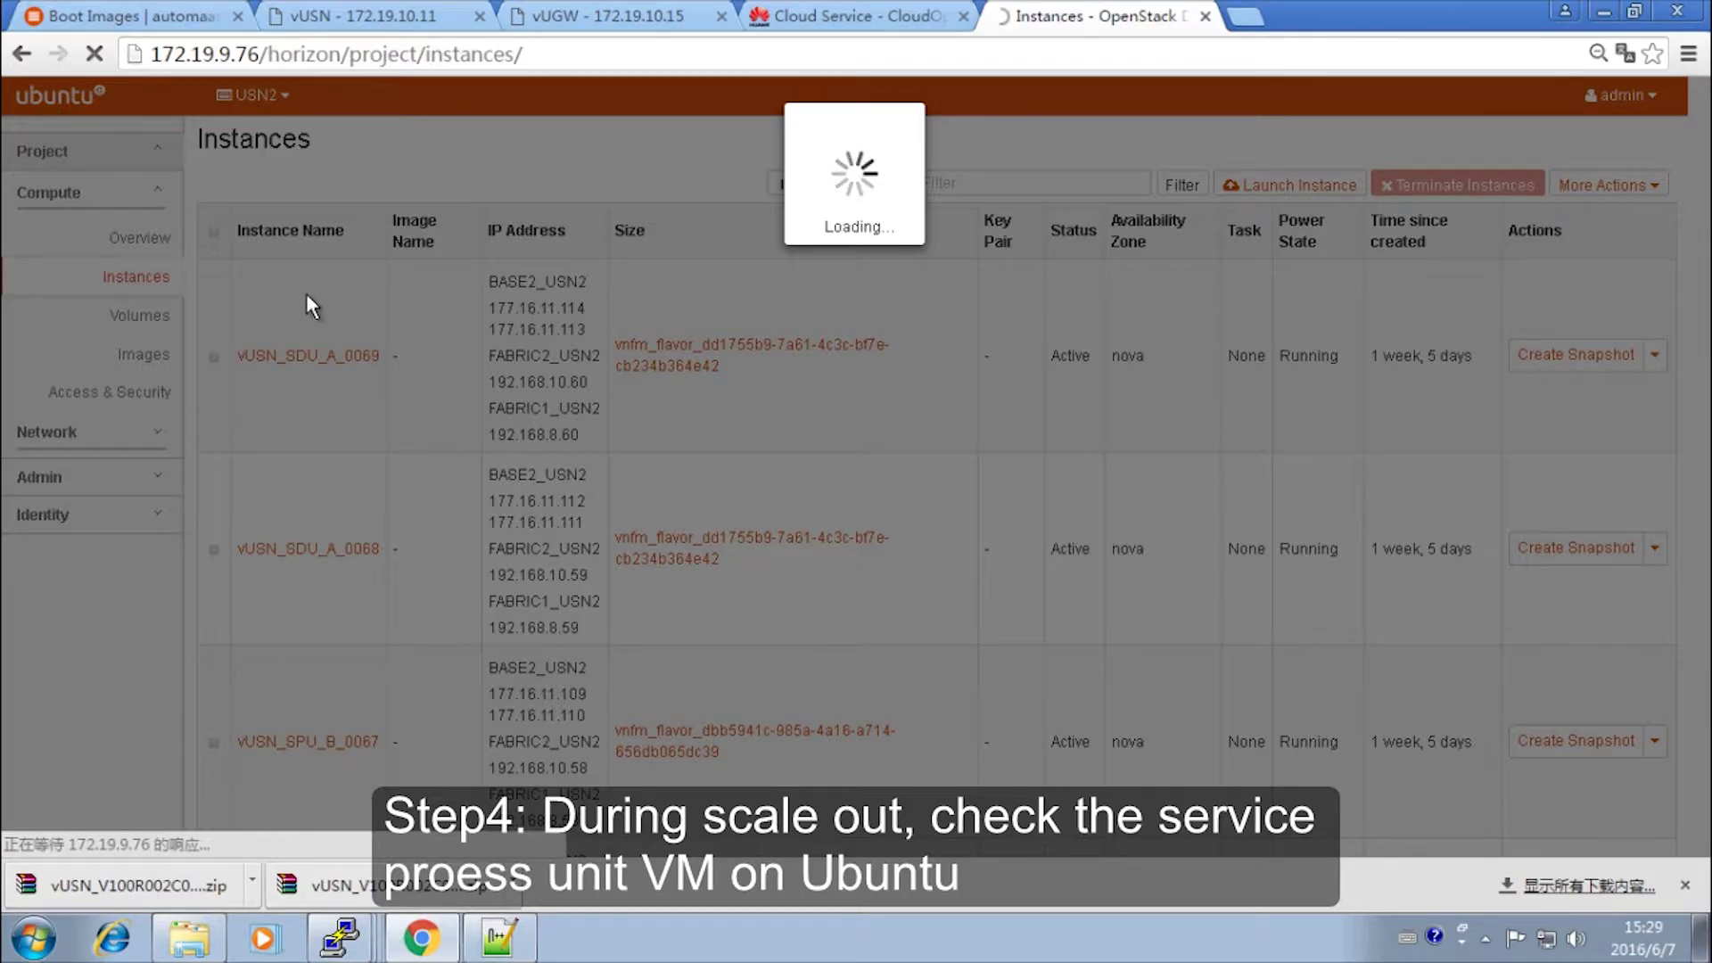
scroll(365, 334, "down", 10)
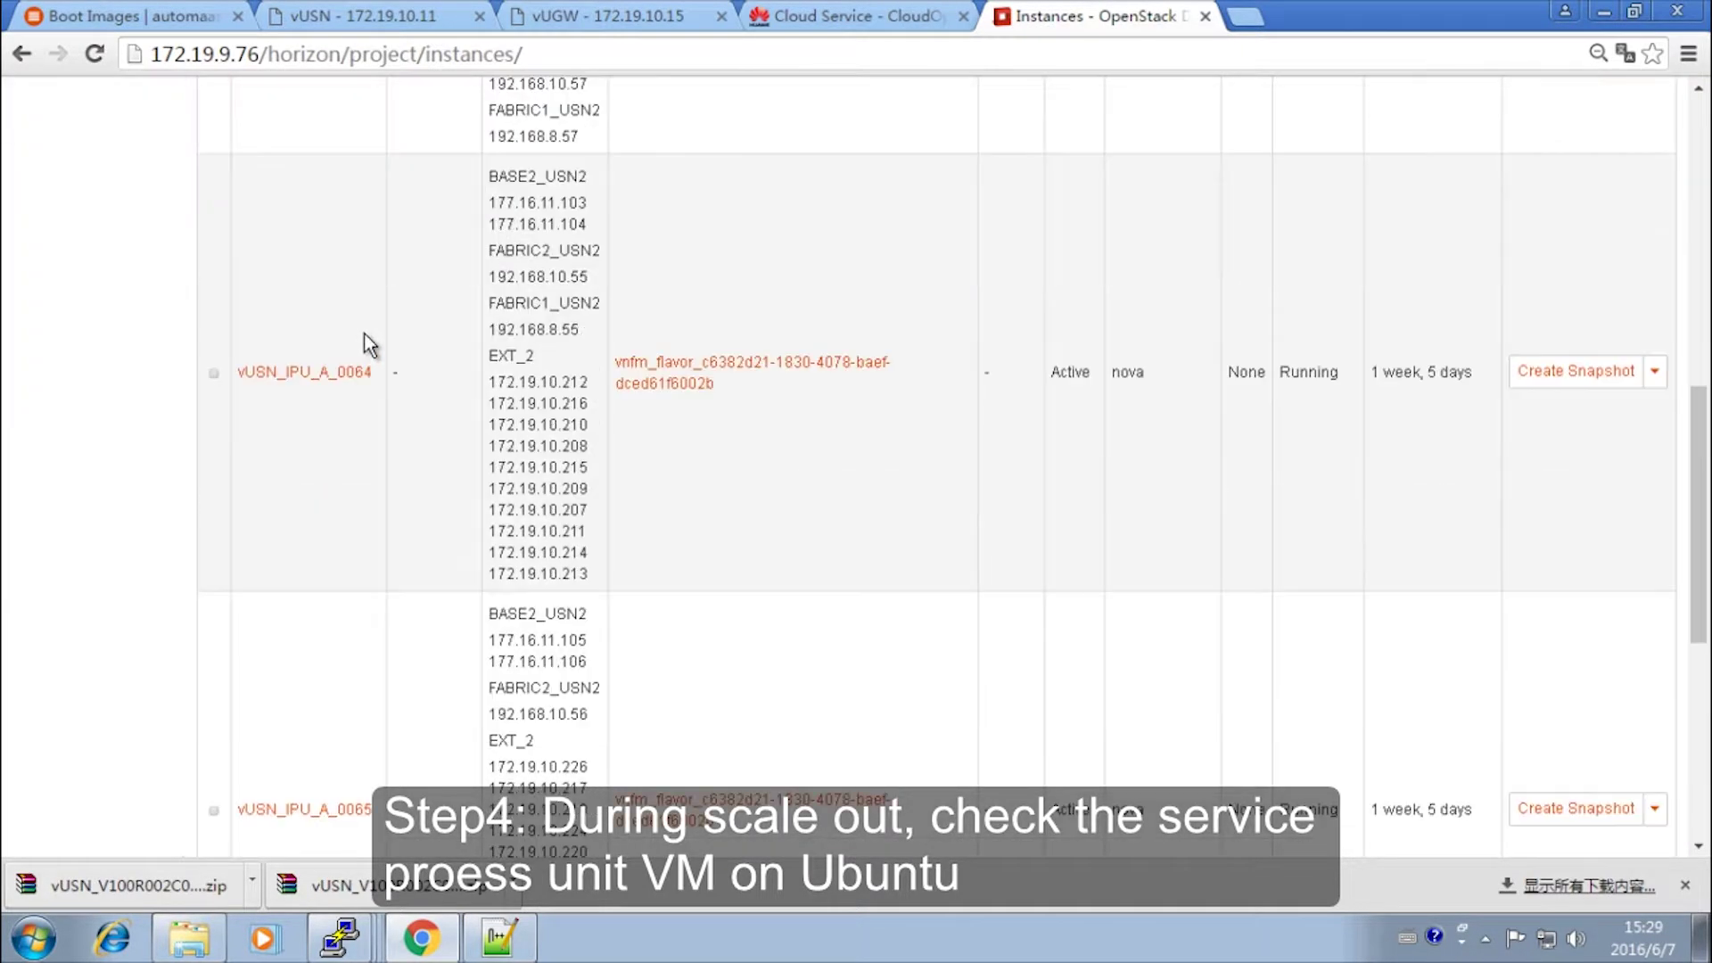
scroll(364, 335, "up", 10)
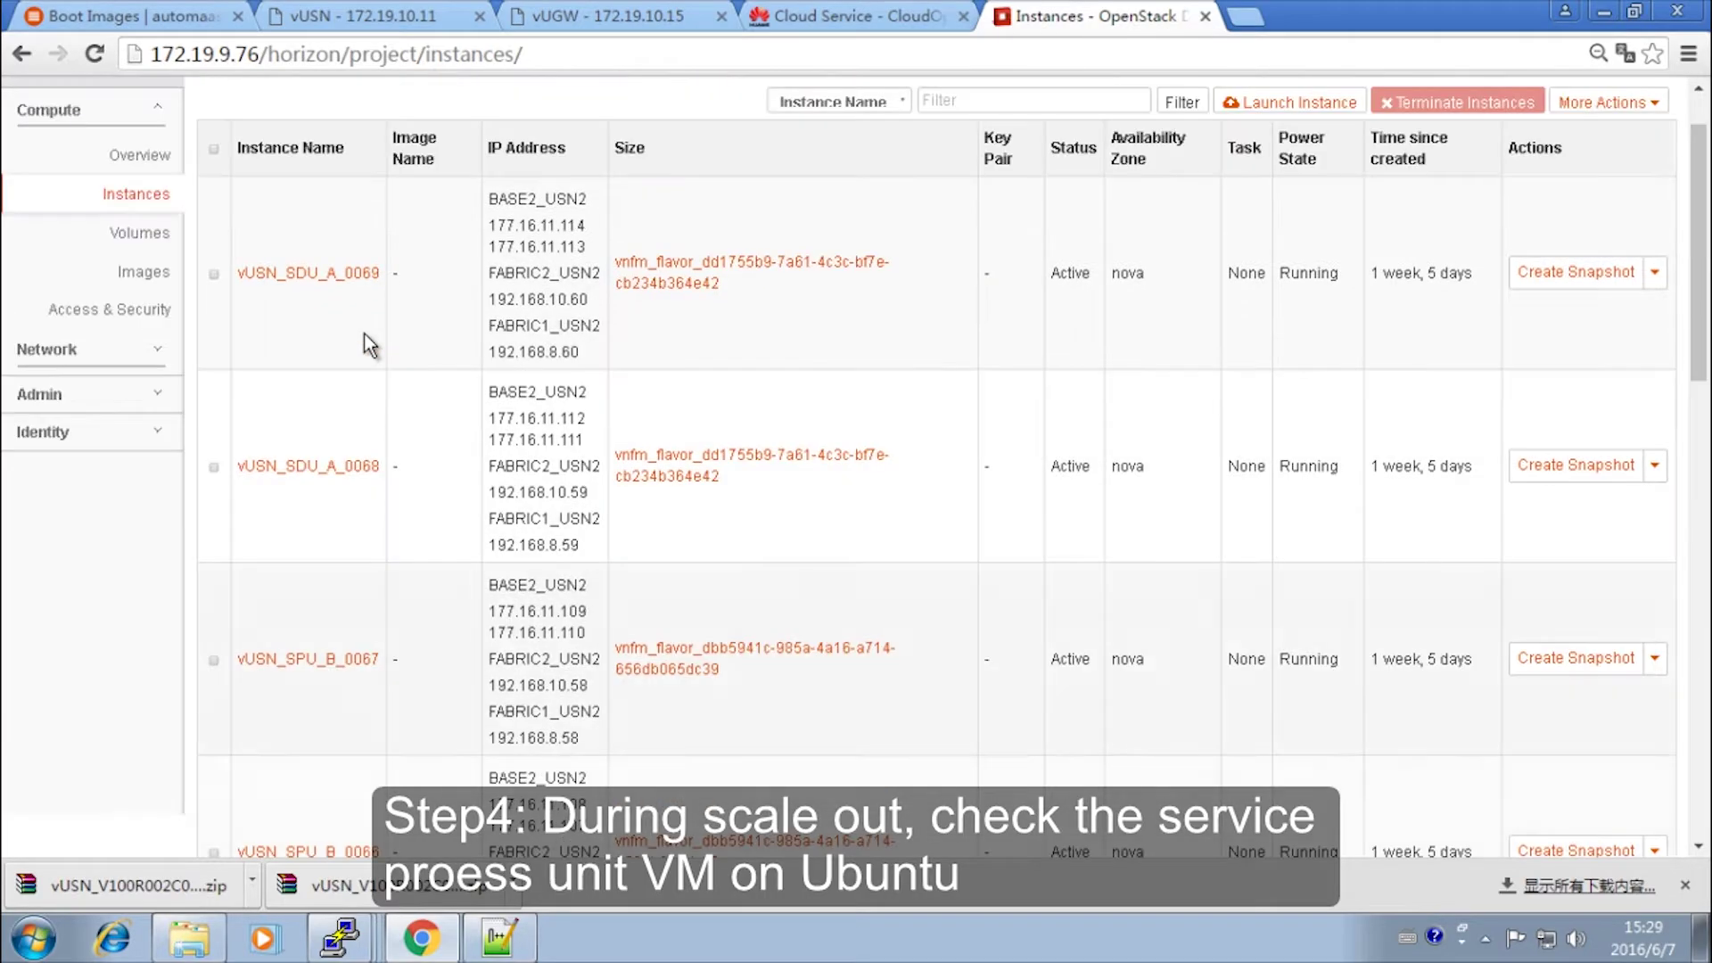
scroll(363, 333, "up", 1)
left_click(143, 278)
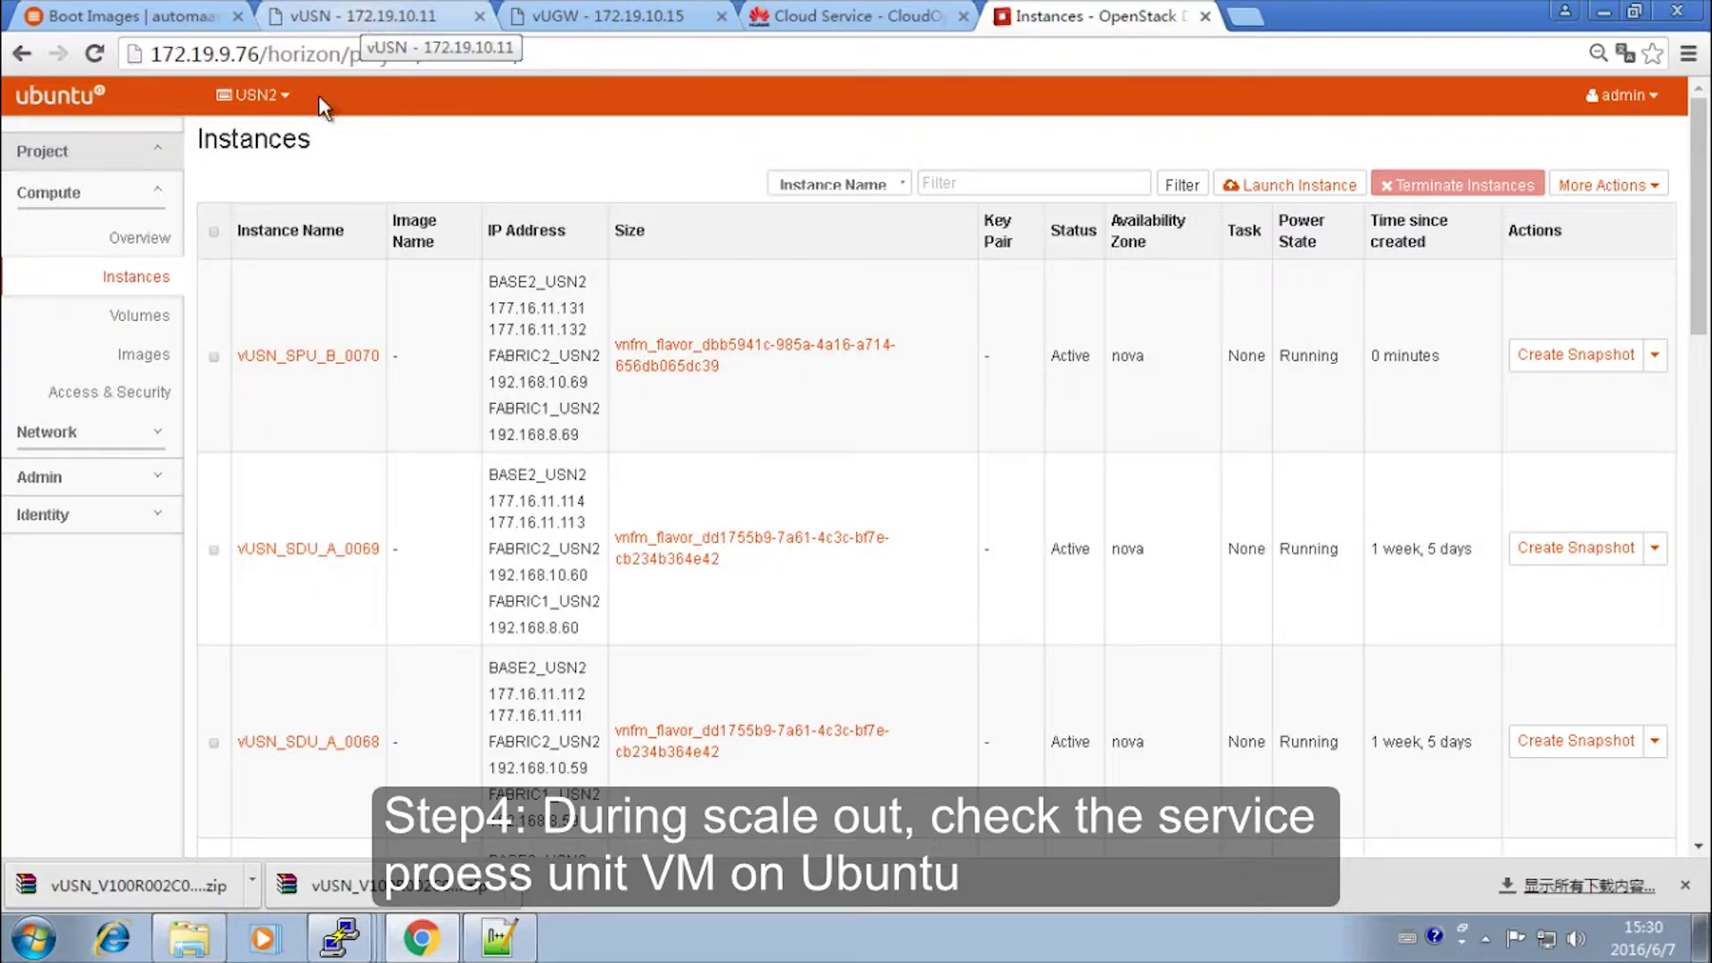
- Refresh Instances to find vUSN_SPU_B_0070, then rerun the RU query showing RU 70 inserted
left_click(139, 277)
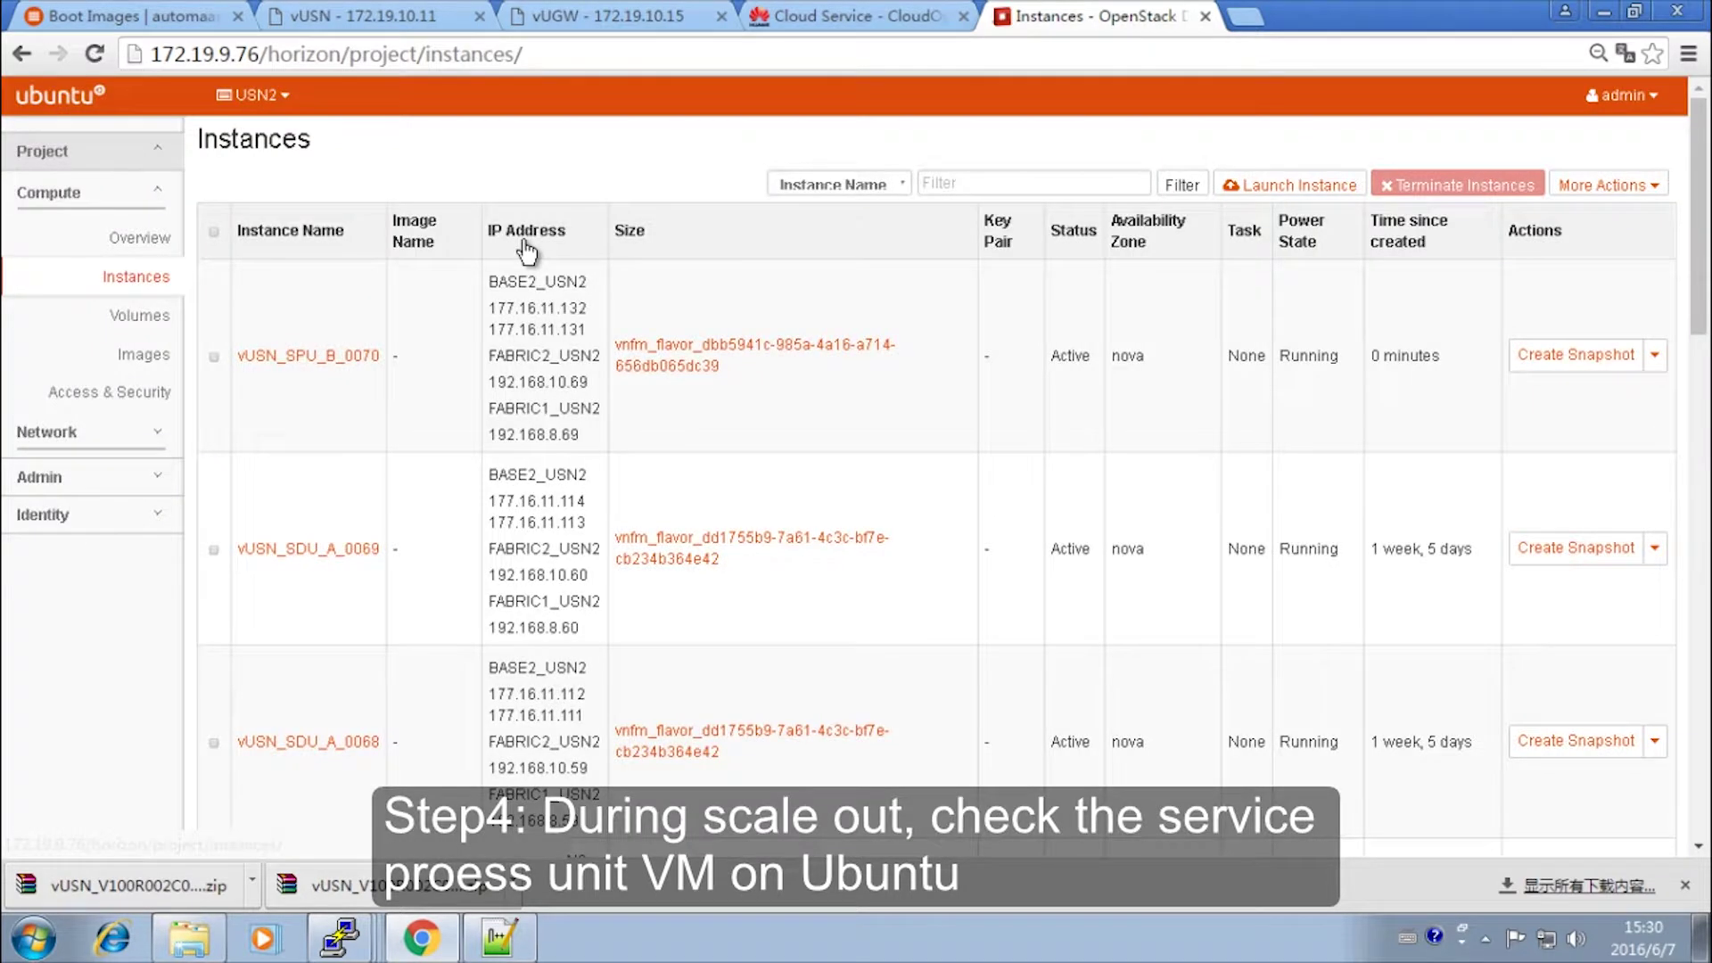
scroll(519, 289, "down", 3)
scroll(519, 290, "down", 12)
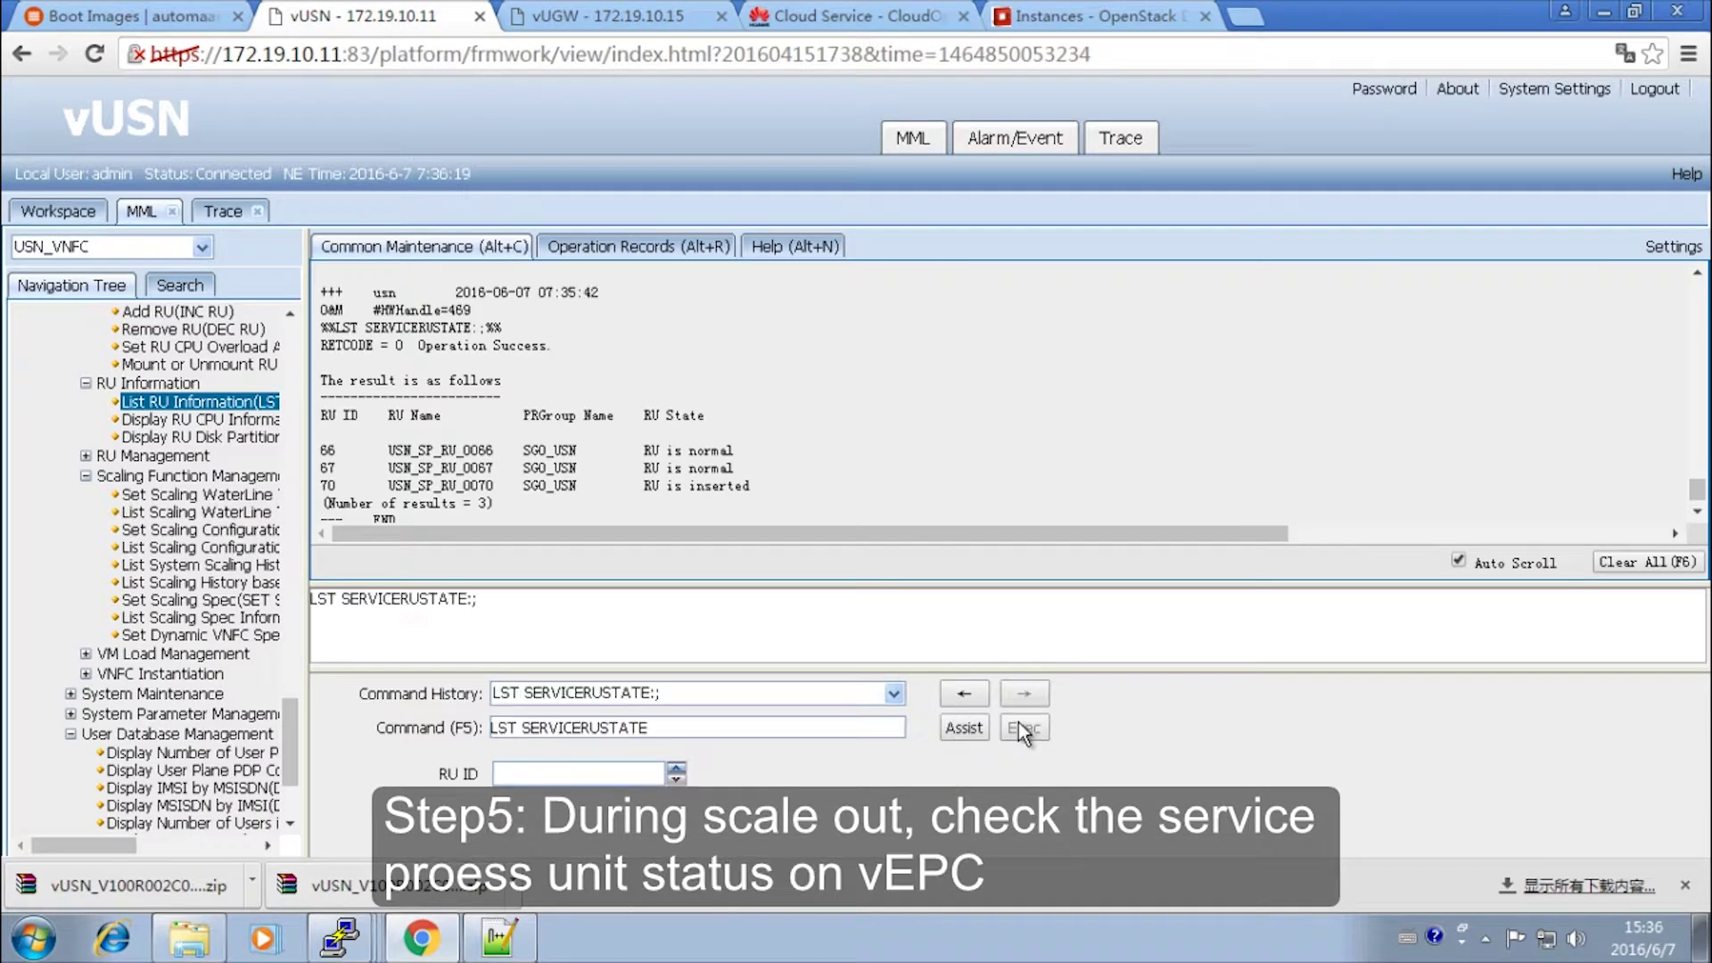
left_click(1023, 728)
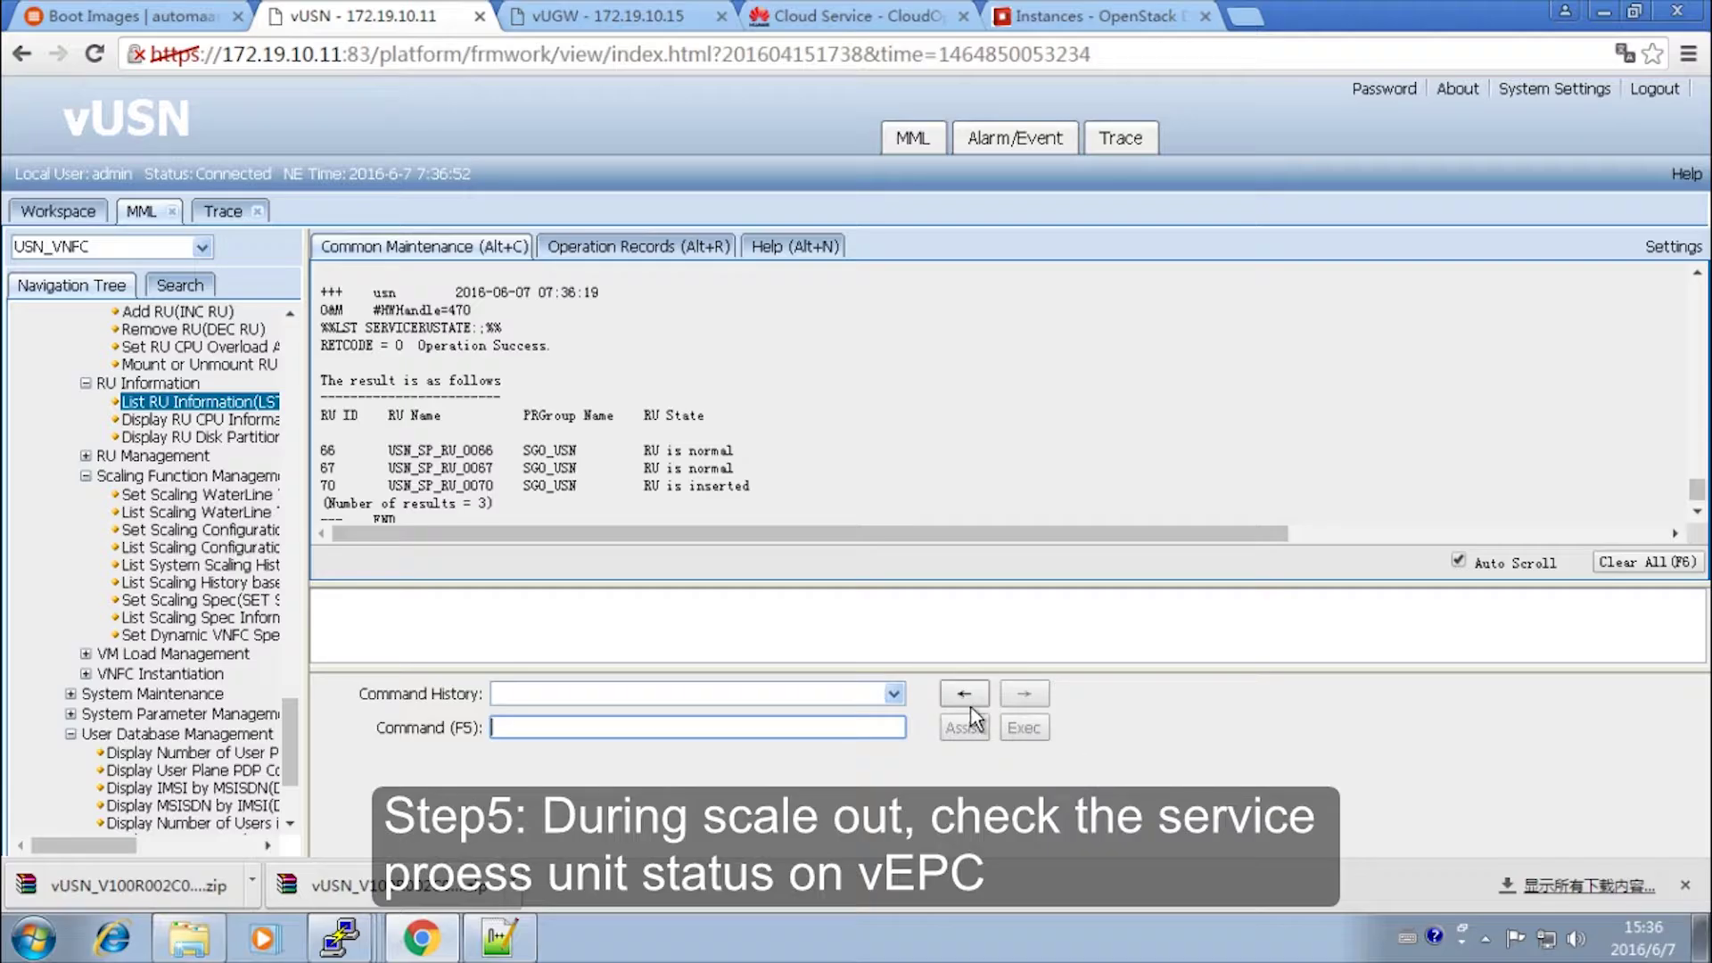
- Rerun LST SERVICERUSTATE showing RU 70 normal, then run LST VNFCSCALINGHISTORY from Command History
left_click(964, 694)
left_click(1022, 727)
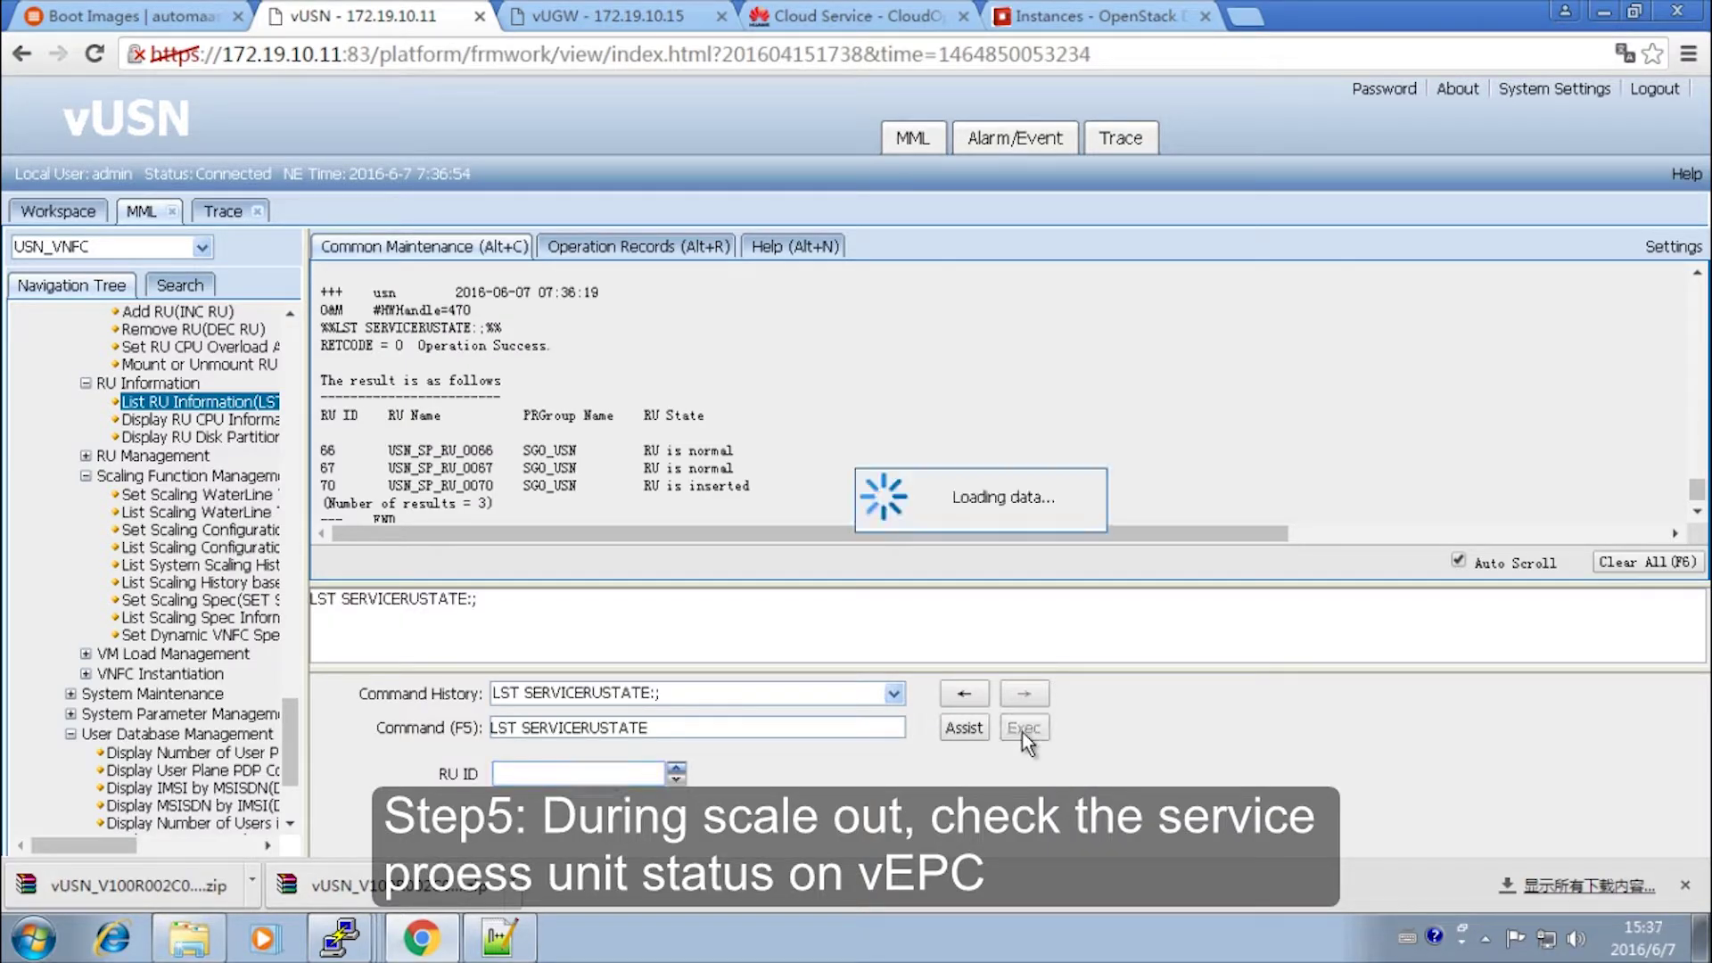
left_click(899, 694)
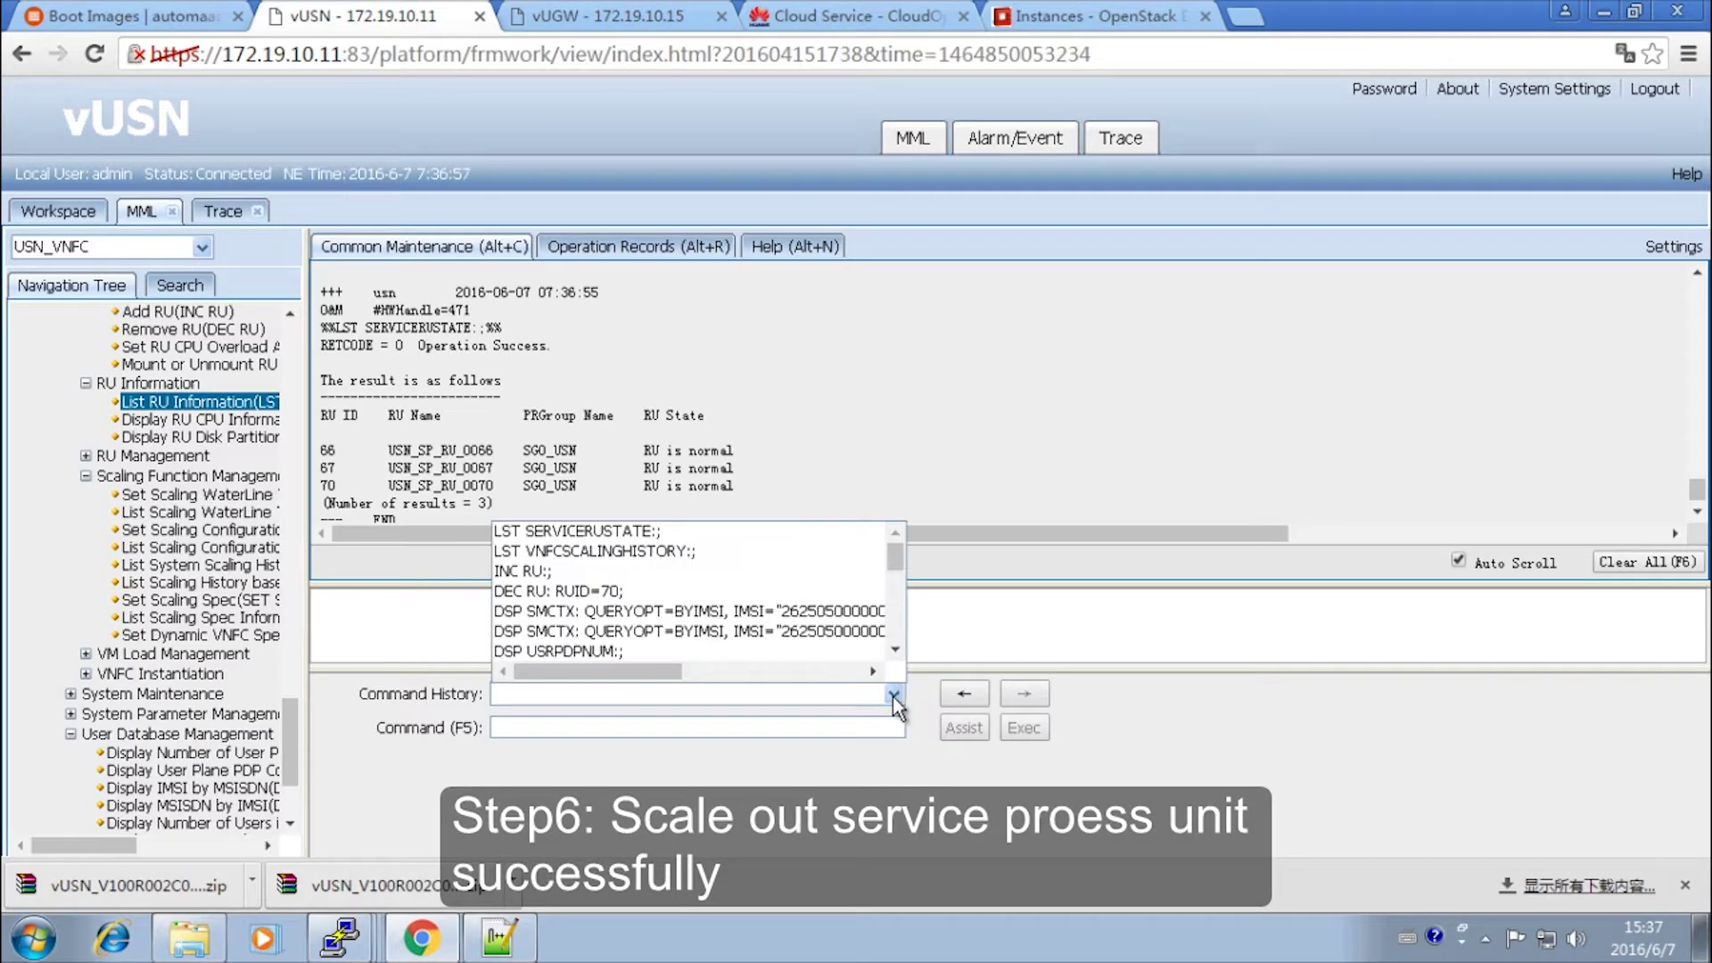
left_click(720, 552)
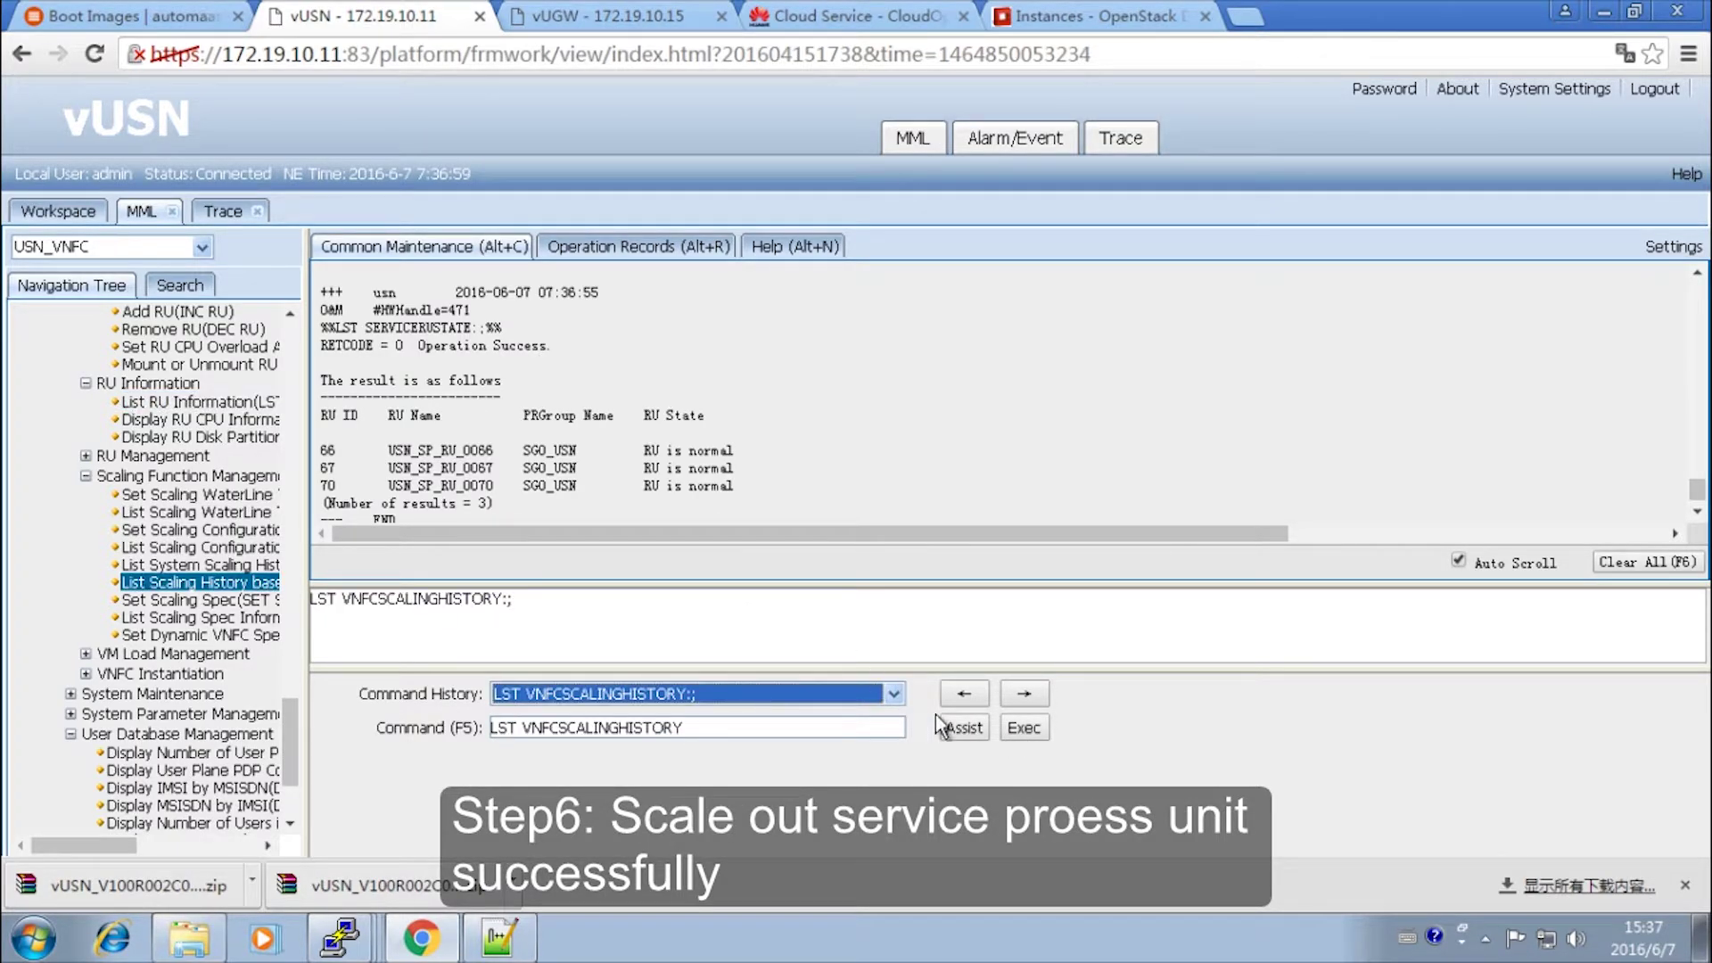
left_click(1021, 729)
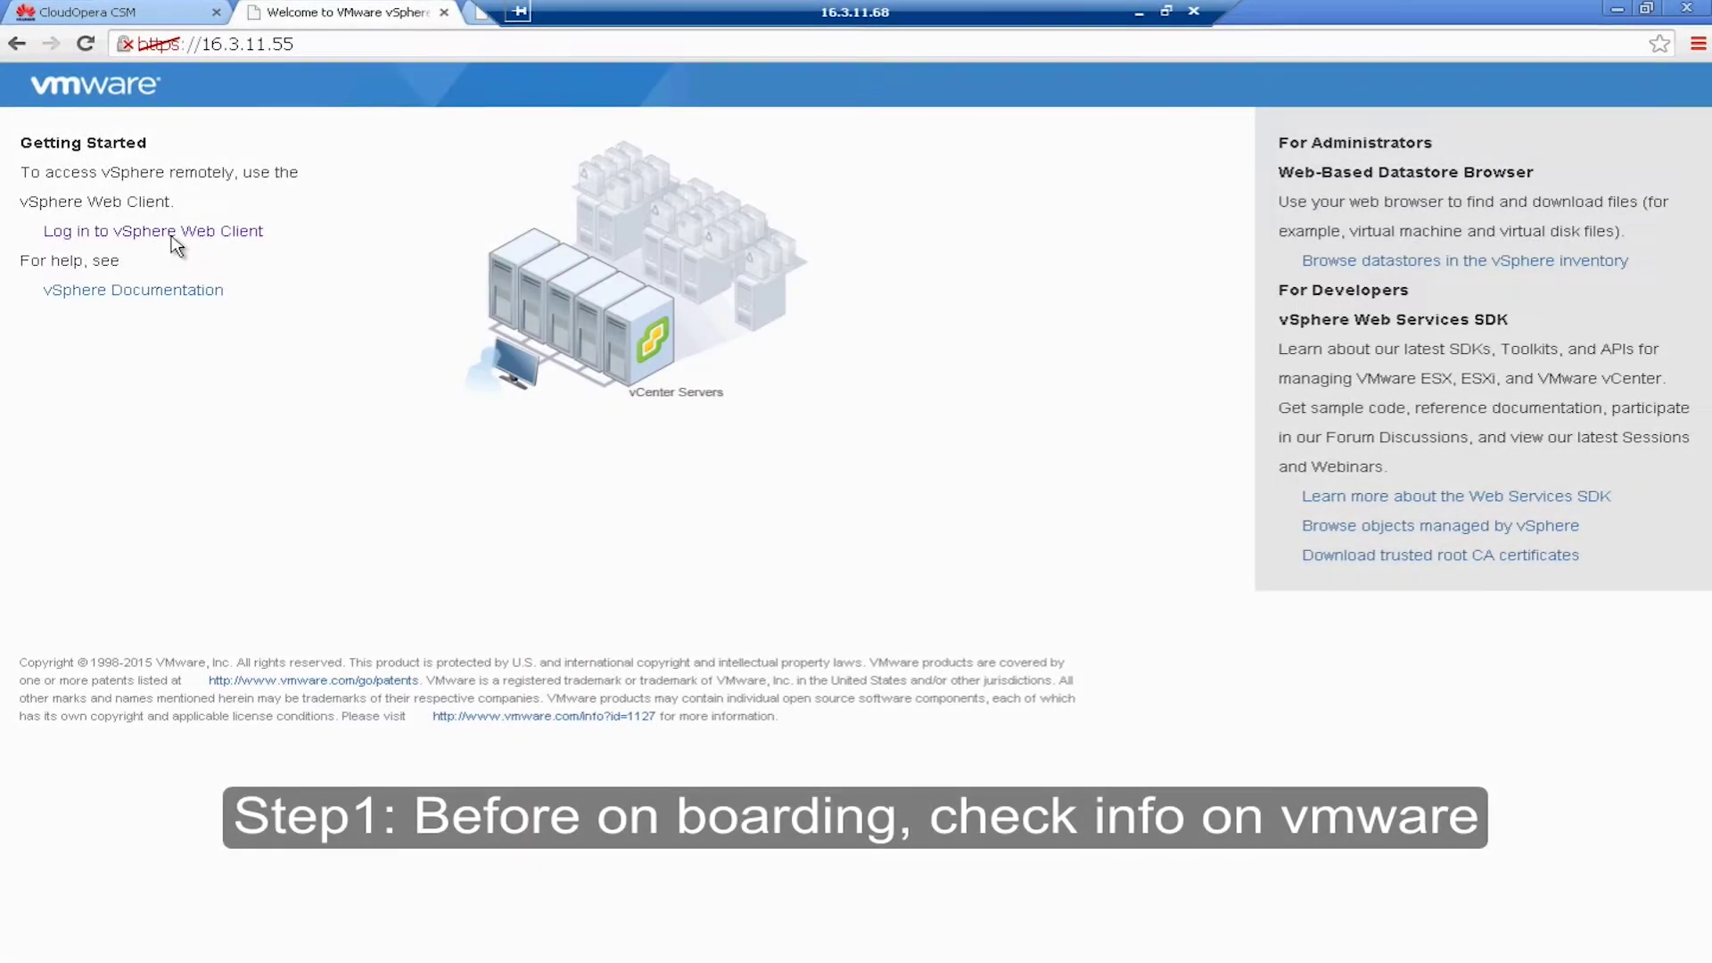
- Sign in to the vSphere Web Client with the user's credentials
left_click(192, 231)
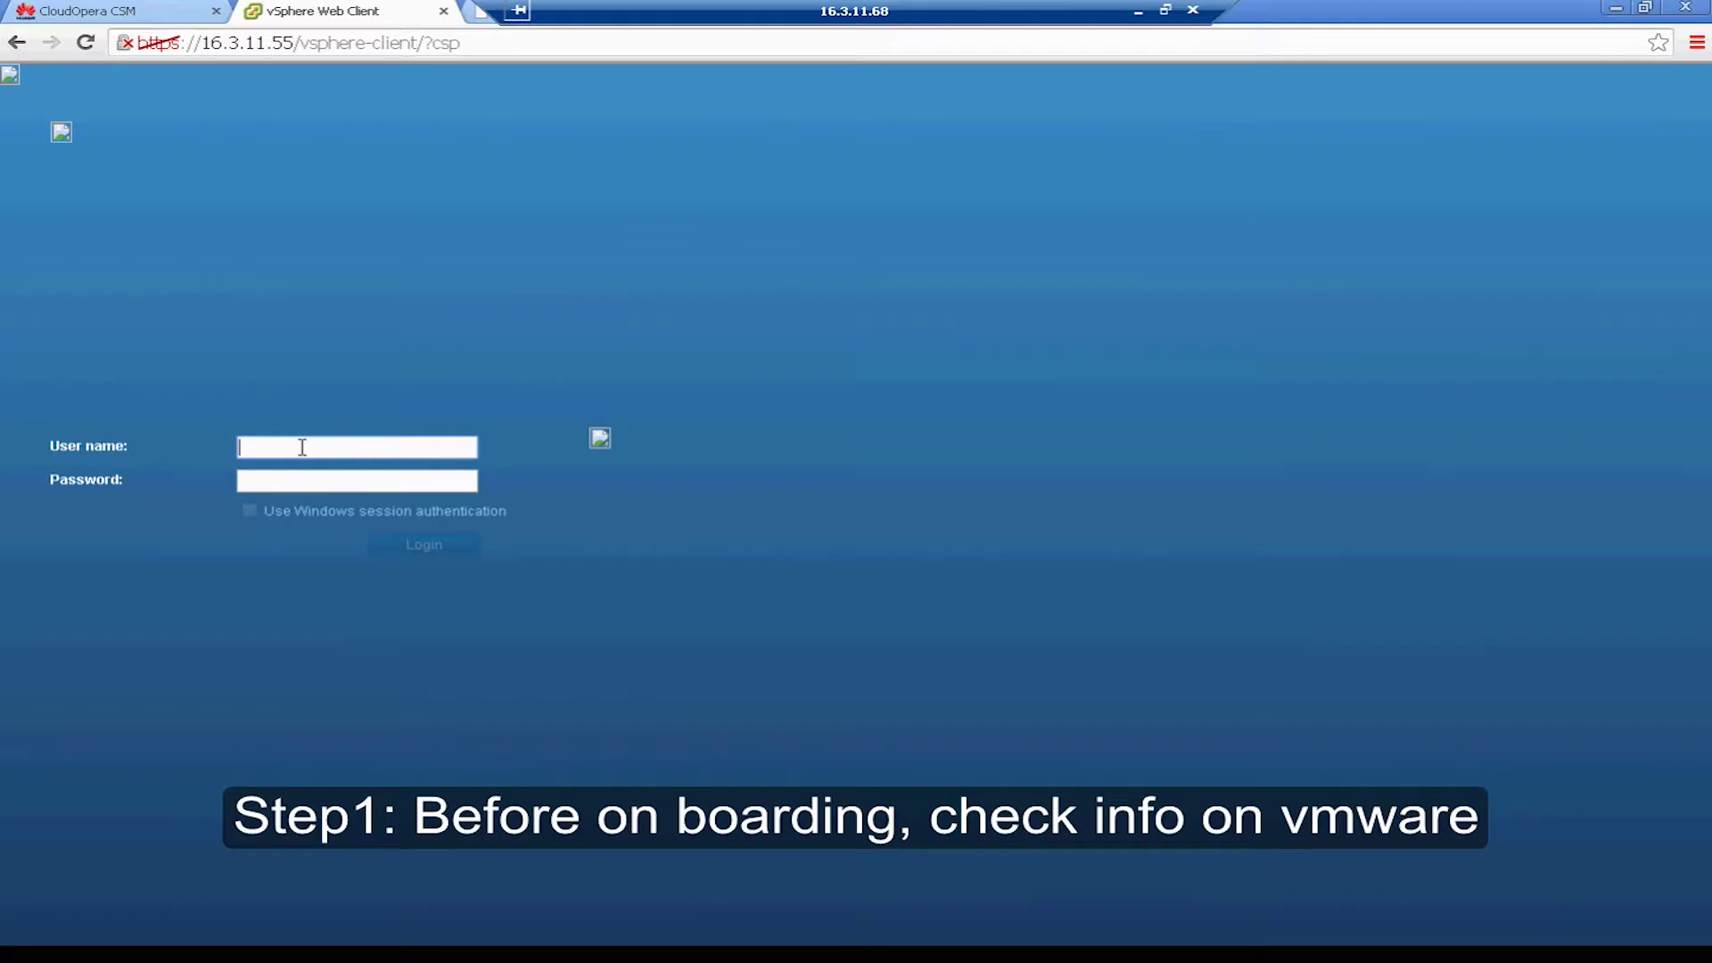
type("huawei.com\\wdf")
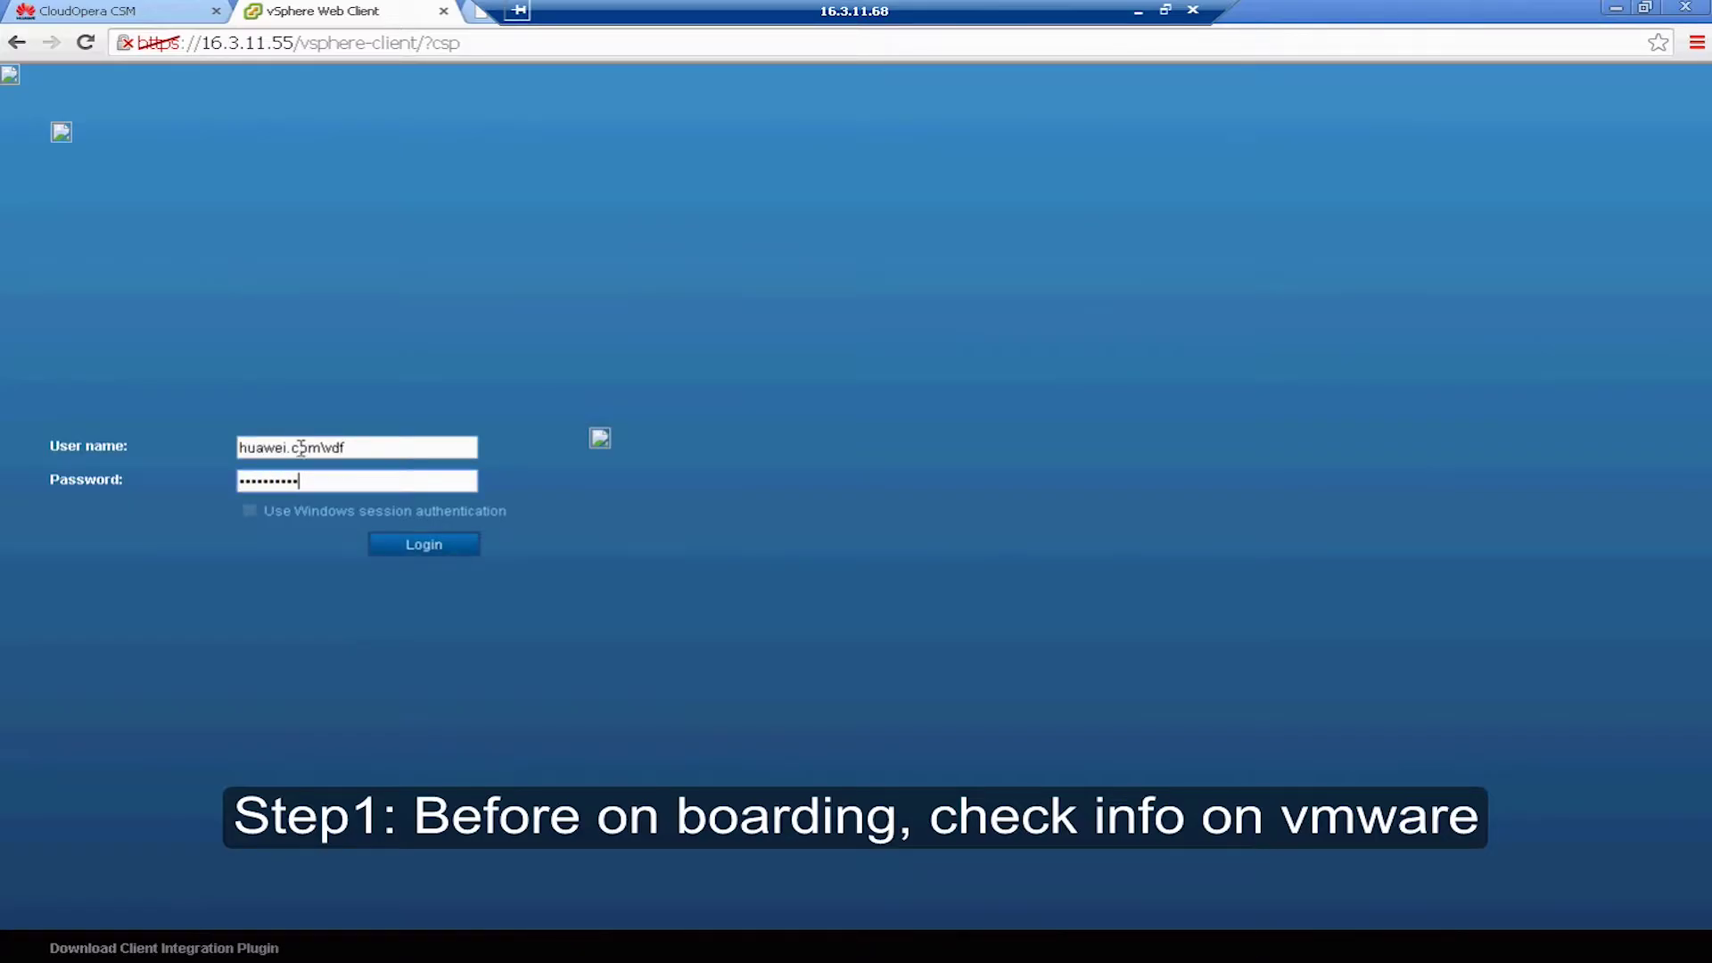
left_click(404, 552)
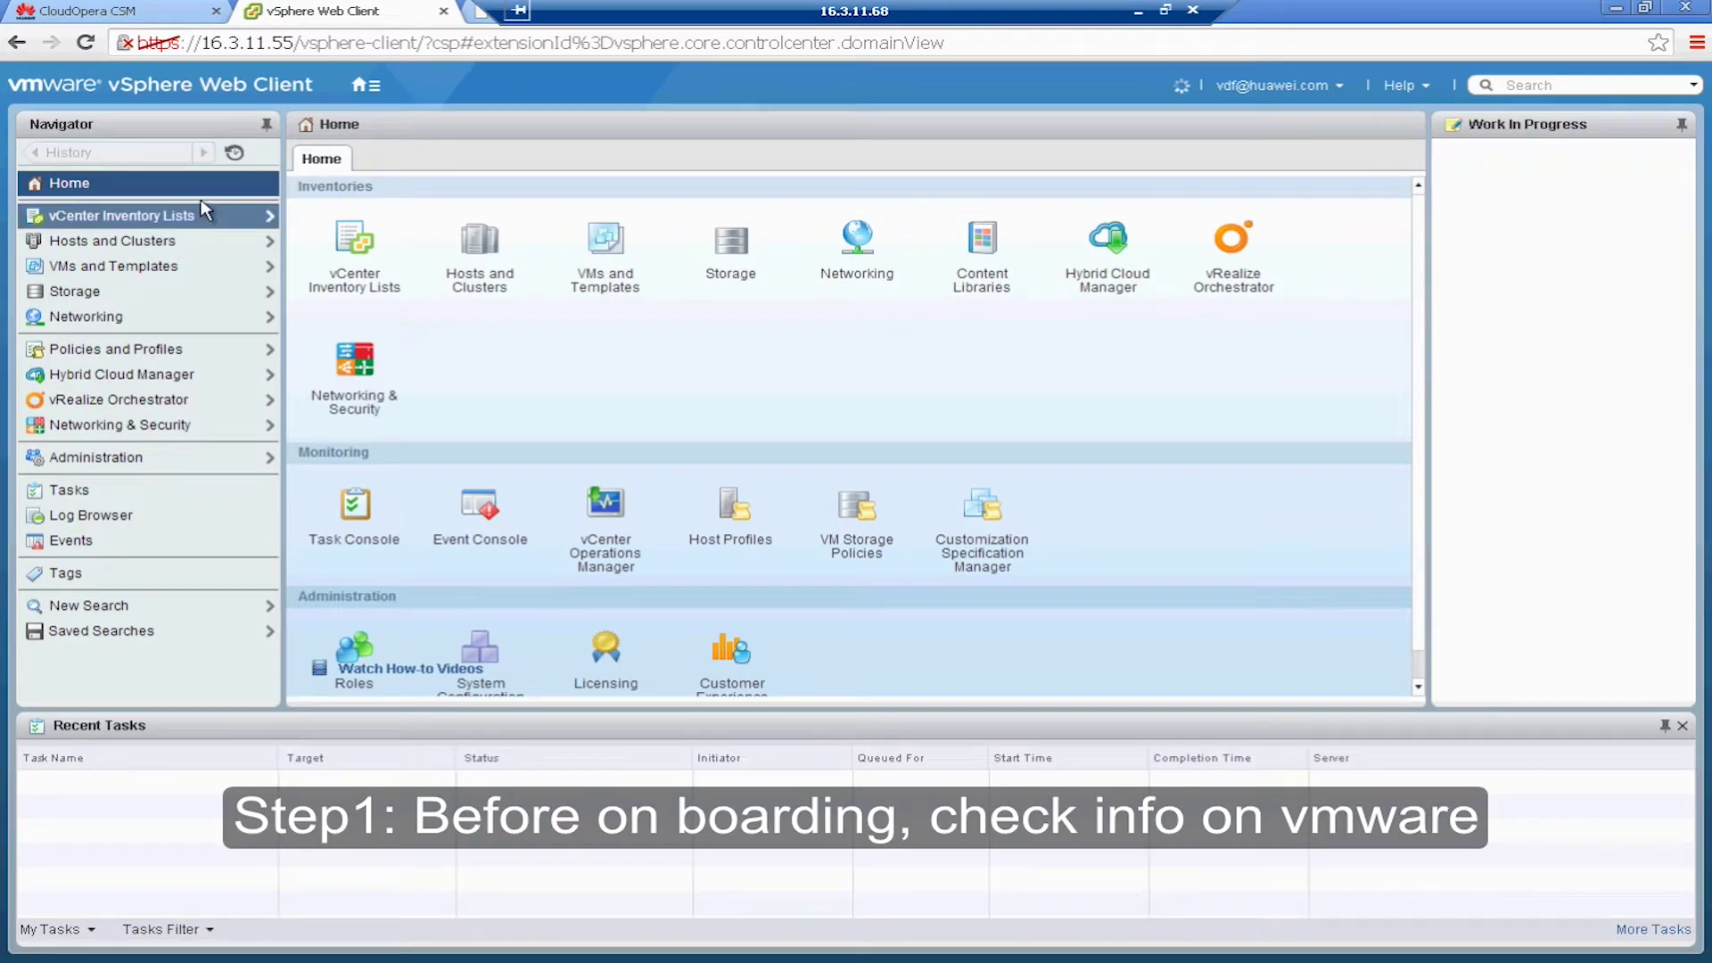
- Browse VMs and Templates, then Hosts and Clusters to view Datacenter2's cluster4 hosts
left_click(150, 269)
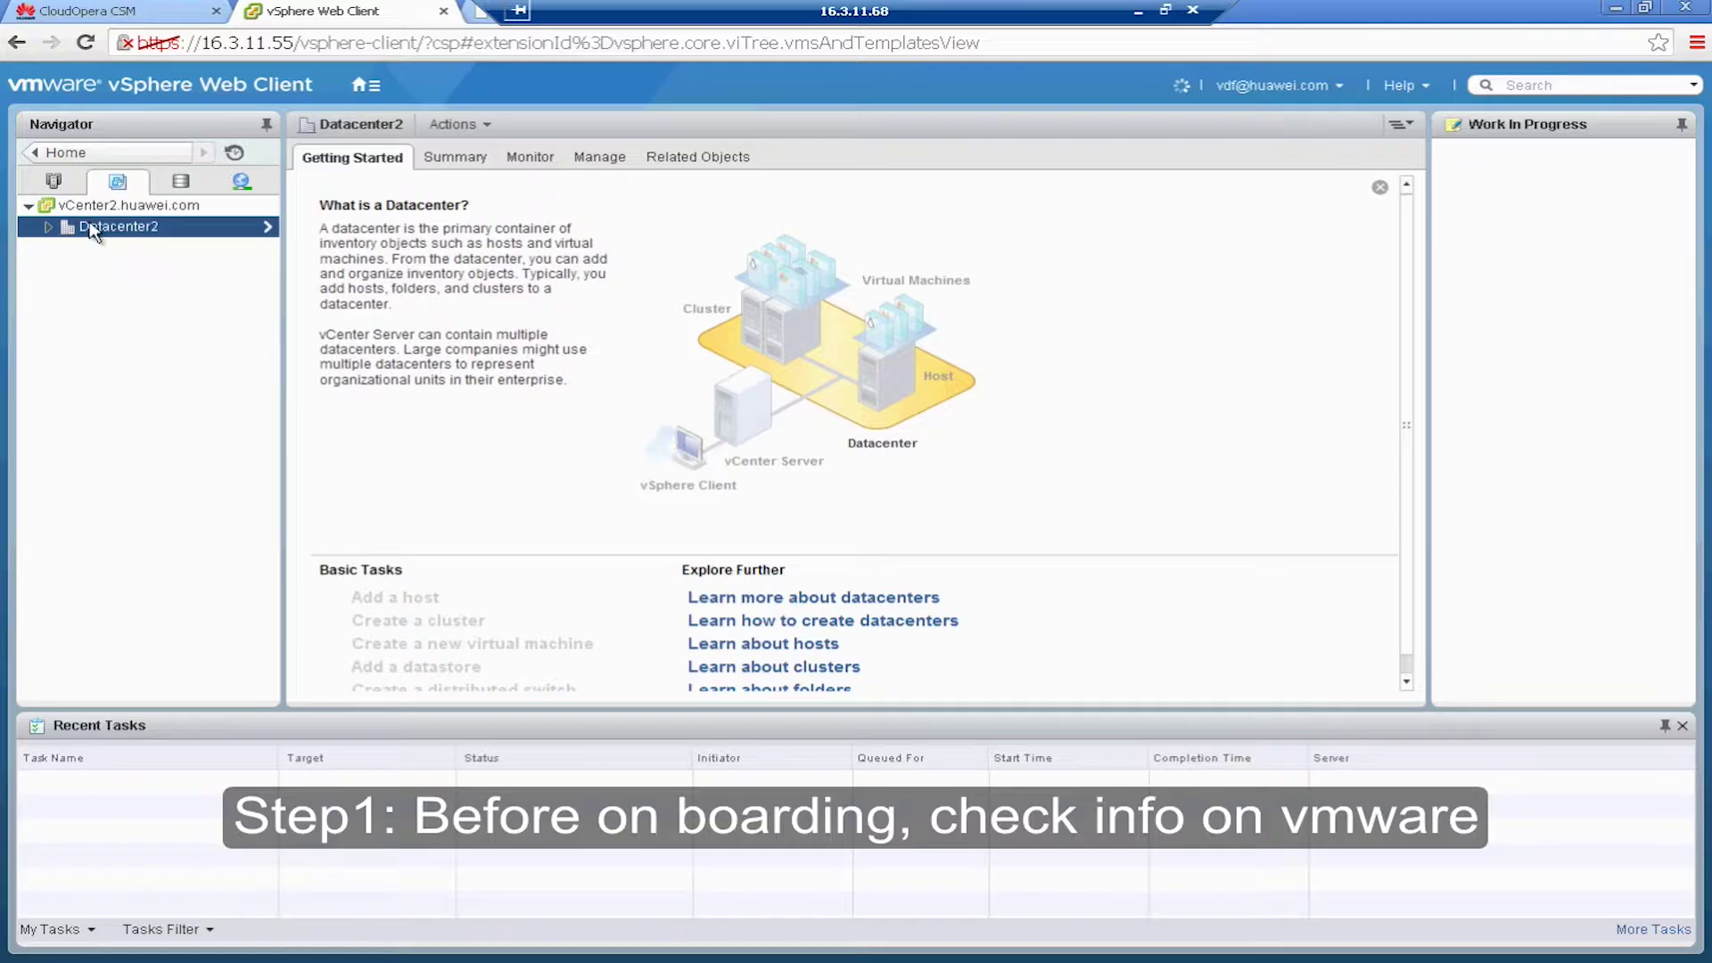
left_click(54, 181)
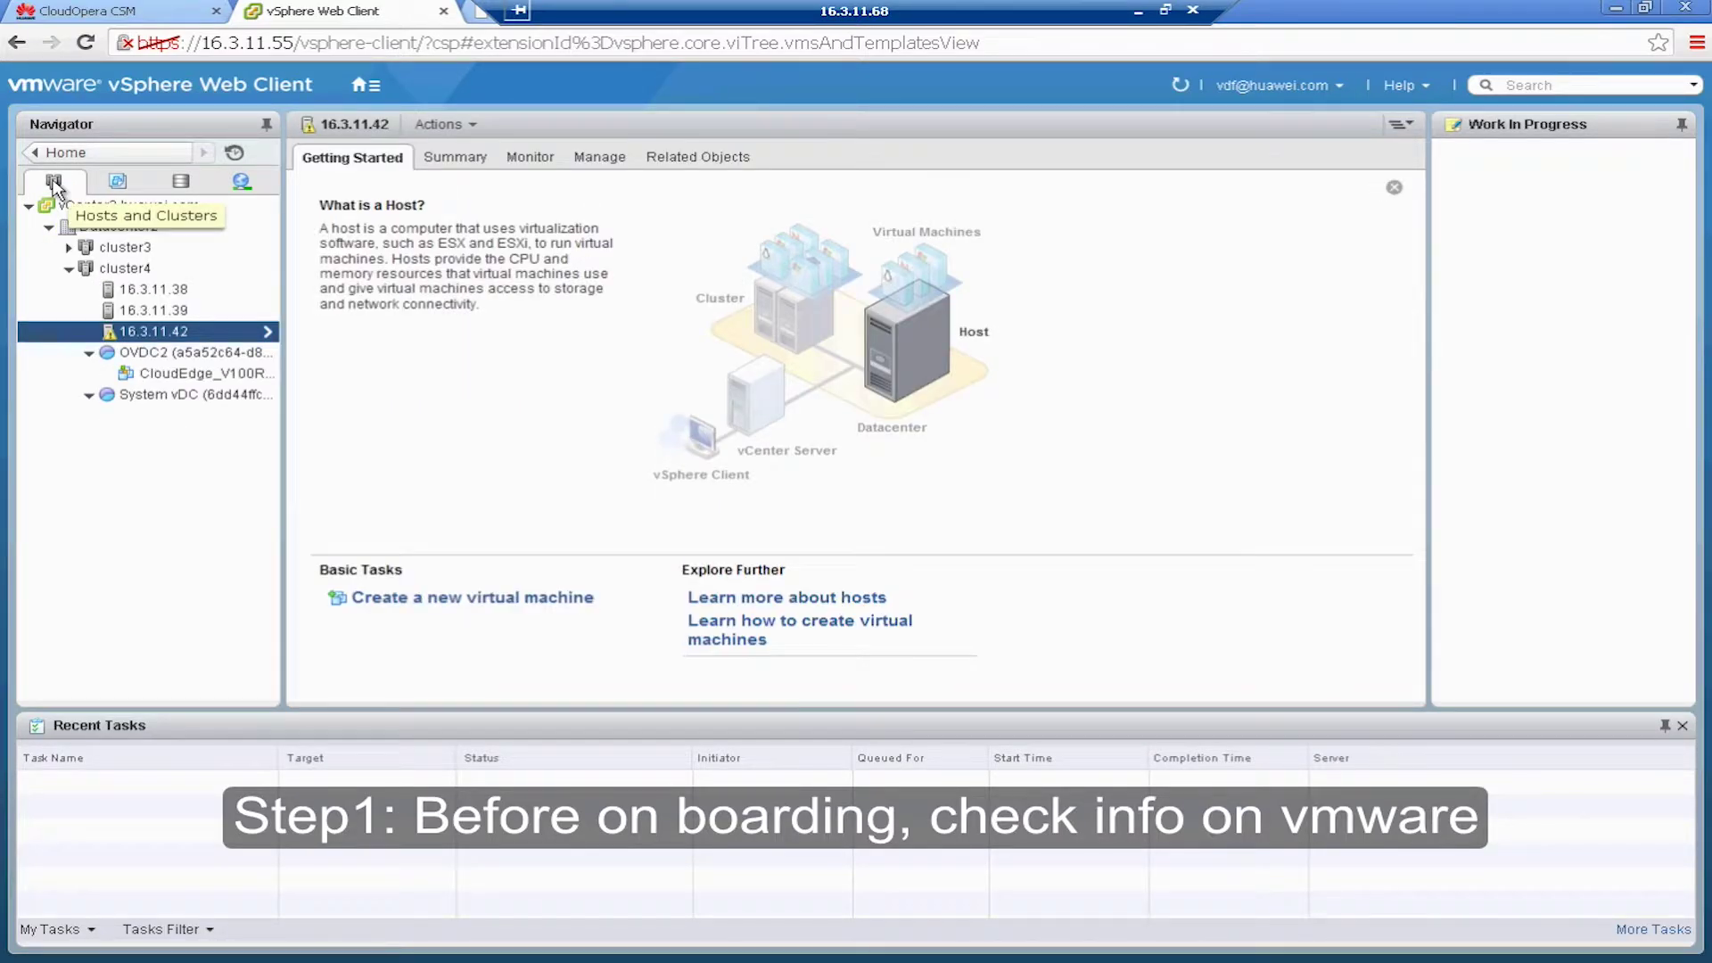
left_click(125, 13)
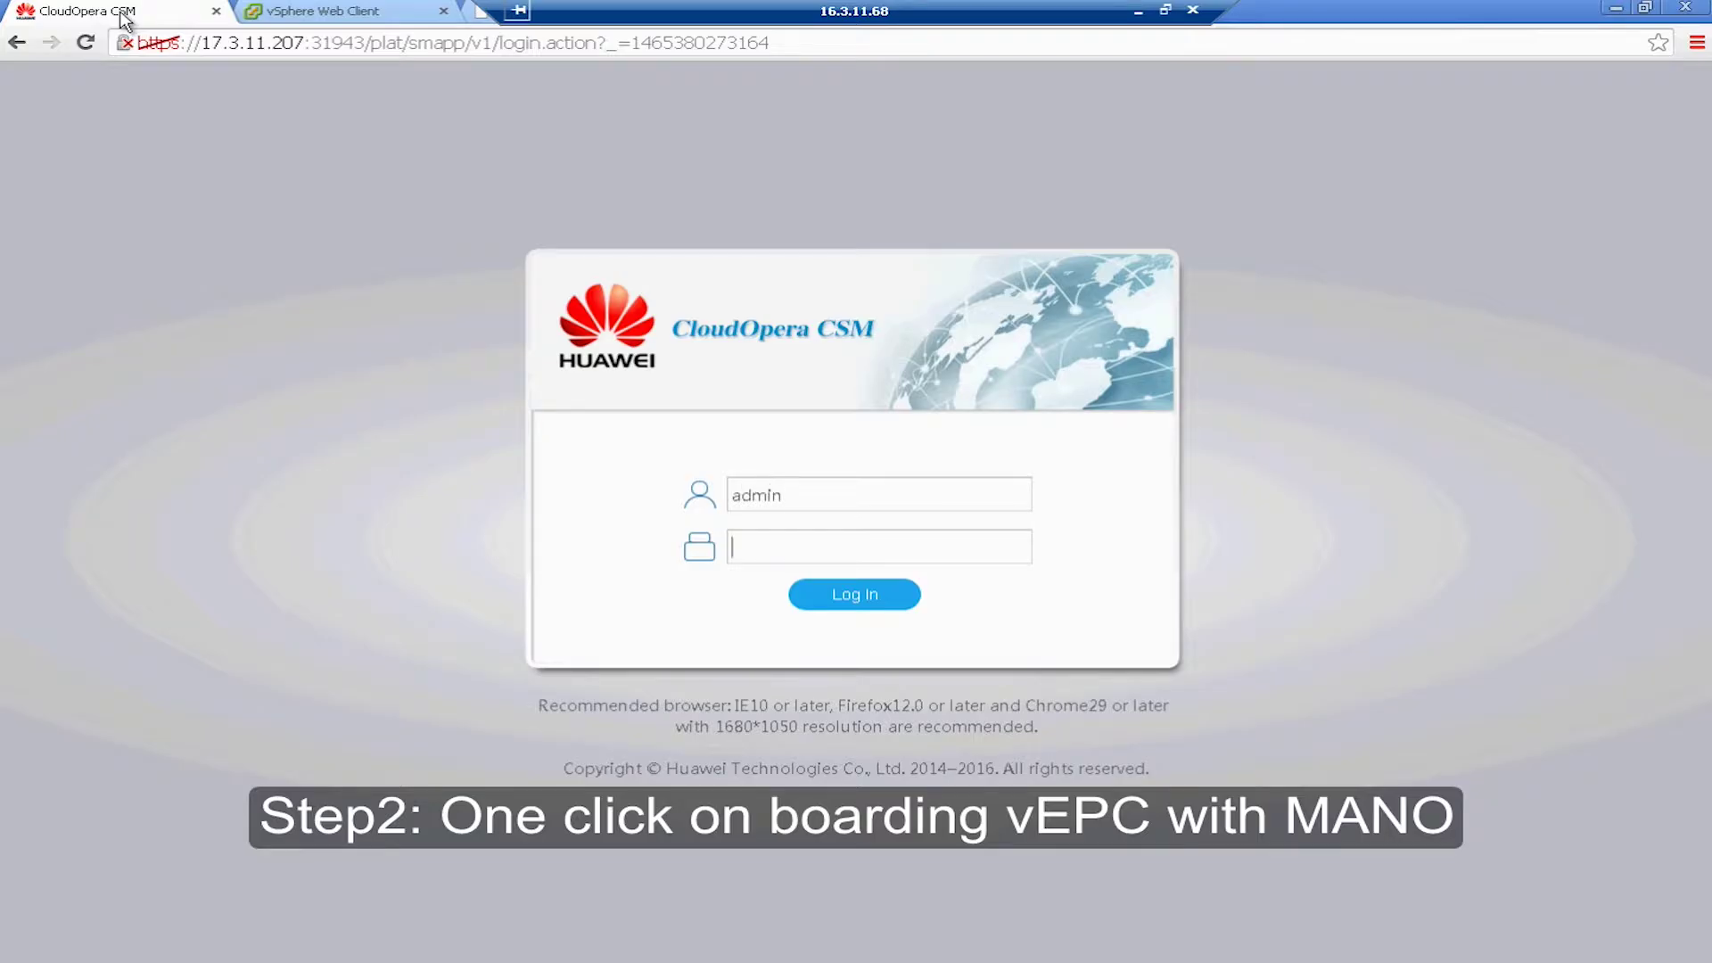
- Log in to CloudOpera CSM past the licence warning and go to Lifecycle > VNF Deploy
left_click(836, 597)
left_click(145, 224)
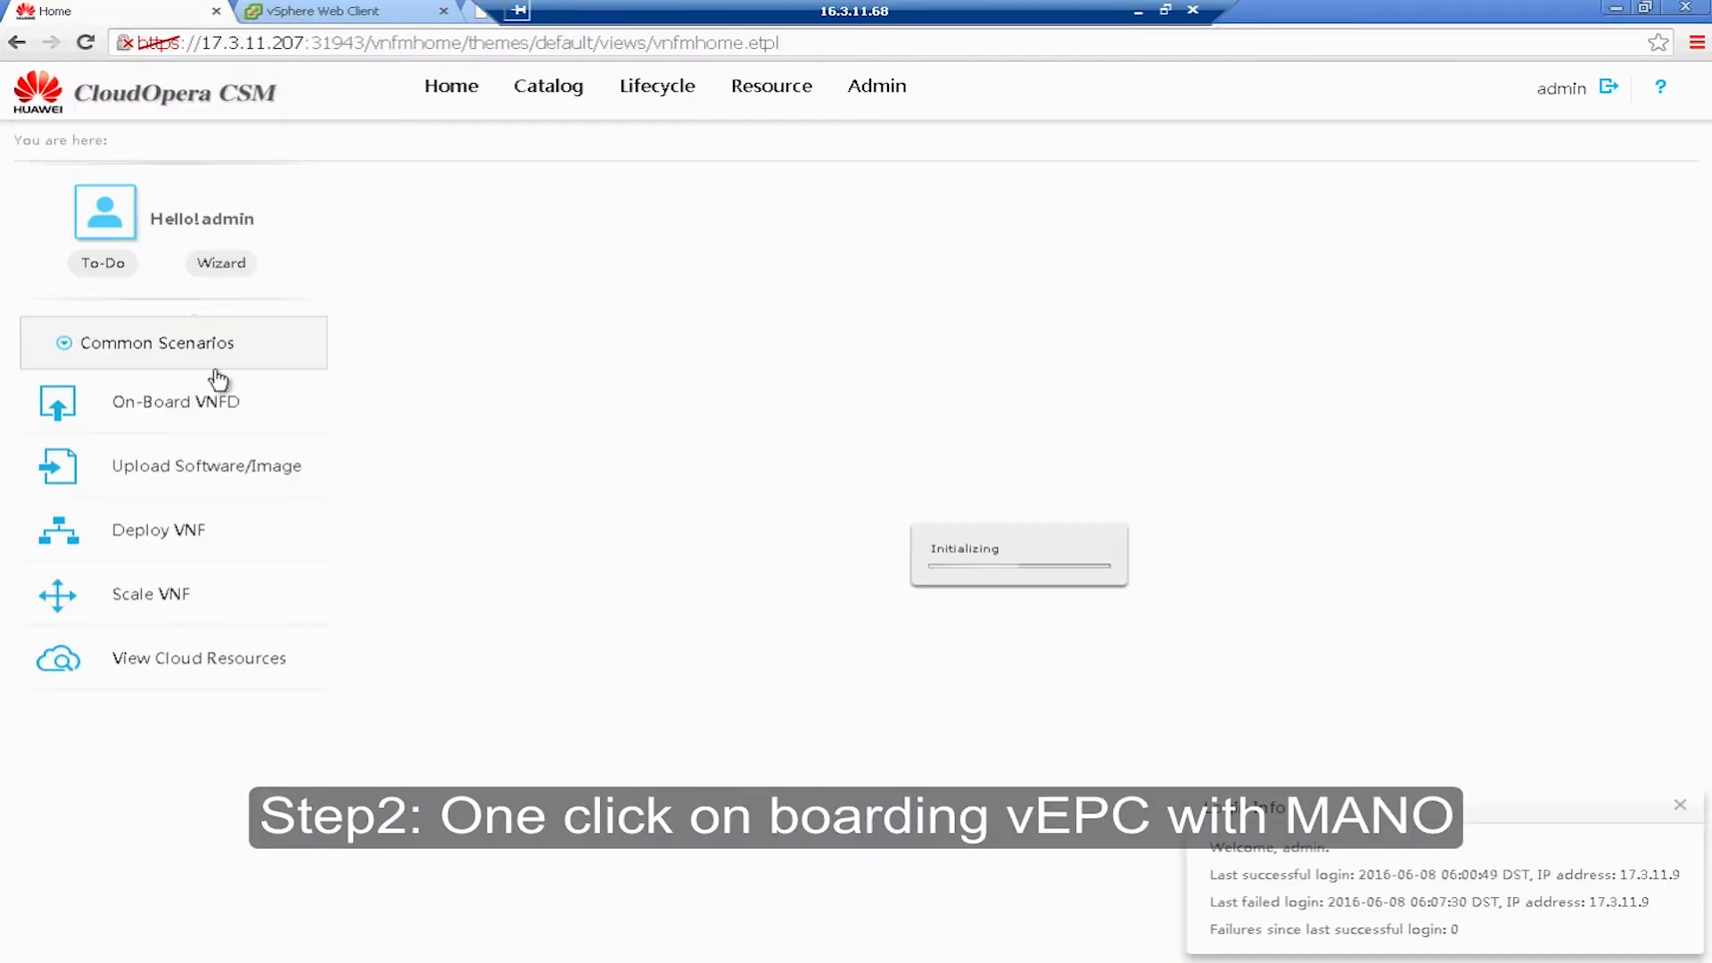
mouse_move(662, 89)
left_click(682, 173)
- Deploy the VNFD_vUGW package as task VNFD_vUGW10 with the Normal plan and confirm
left_click(493, 252)
left_click(477, 187)
scroll(588, 418, "down", 1)
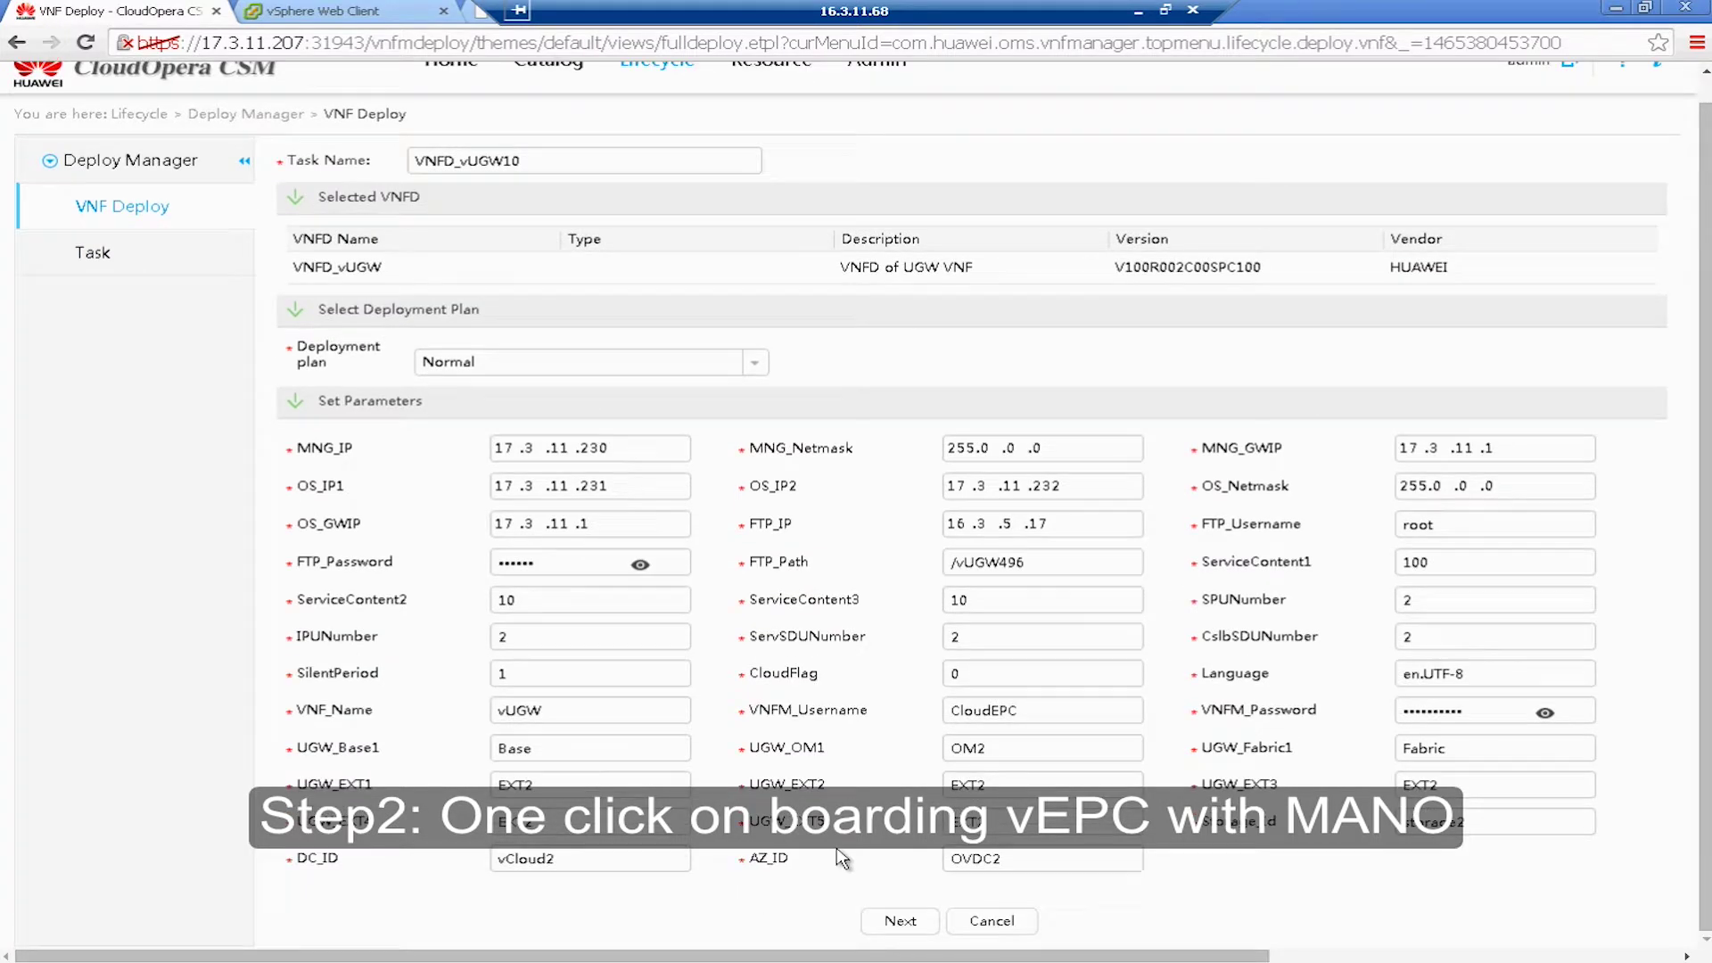
left_click(899, 921)
scroll(716, 466, "down", 10)
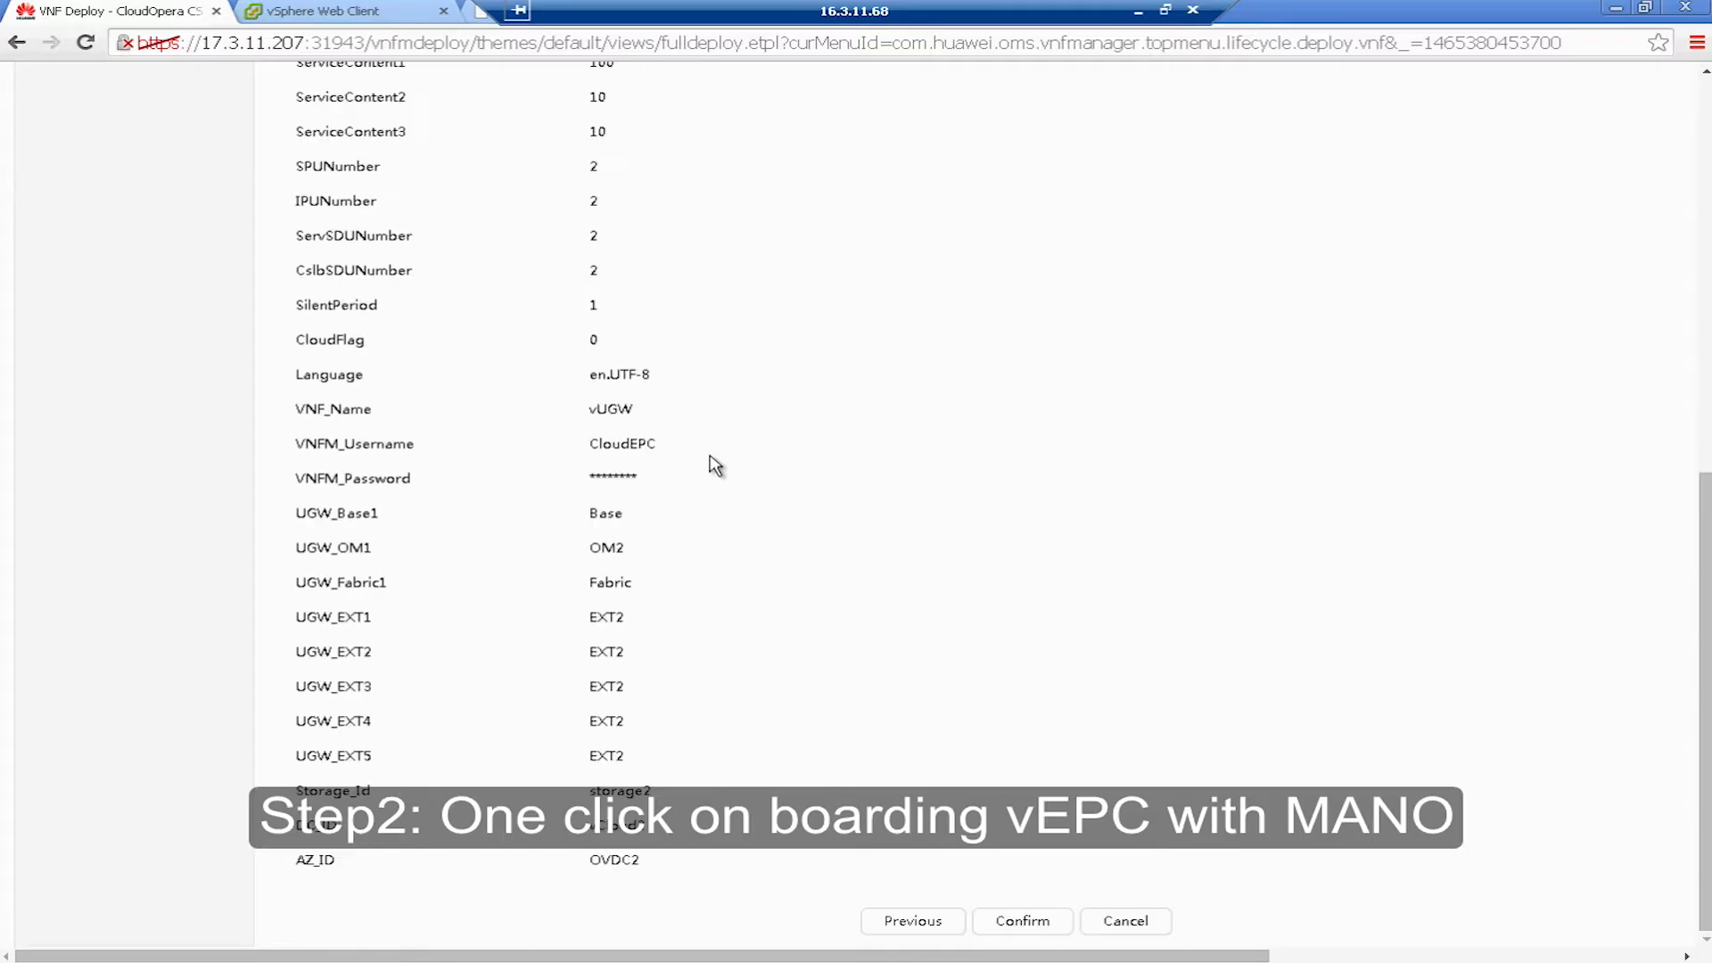
left_click(1022, 921)
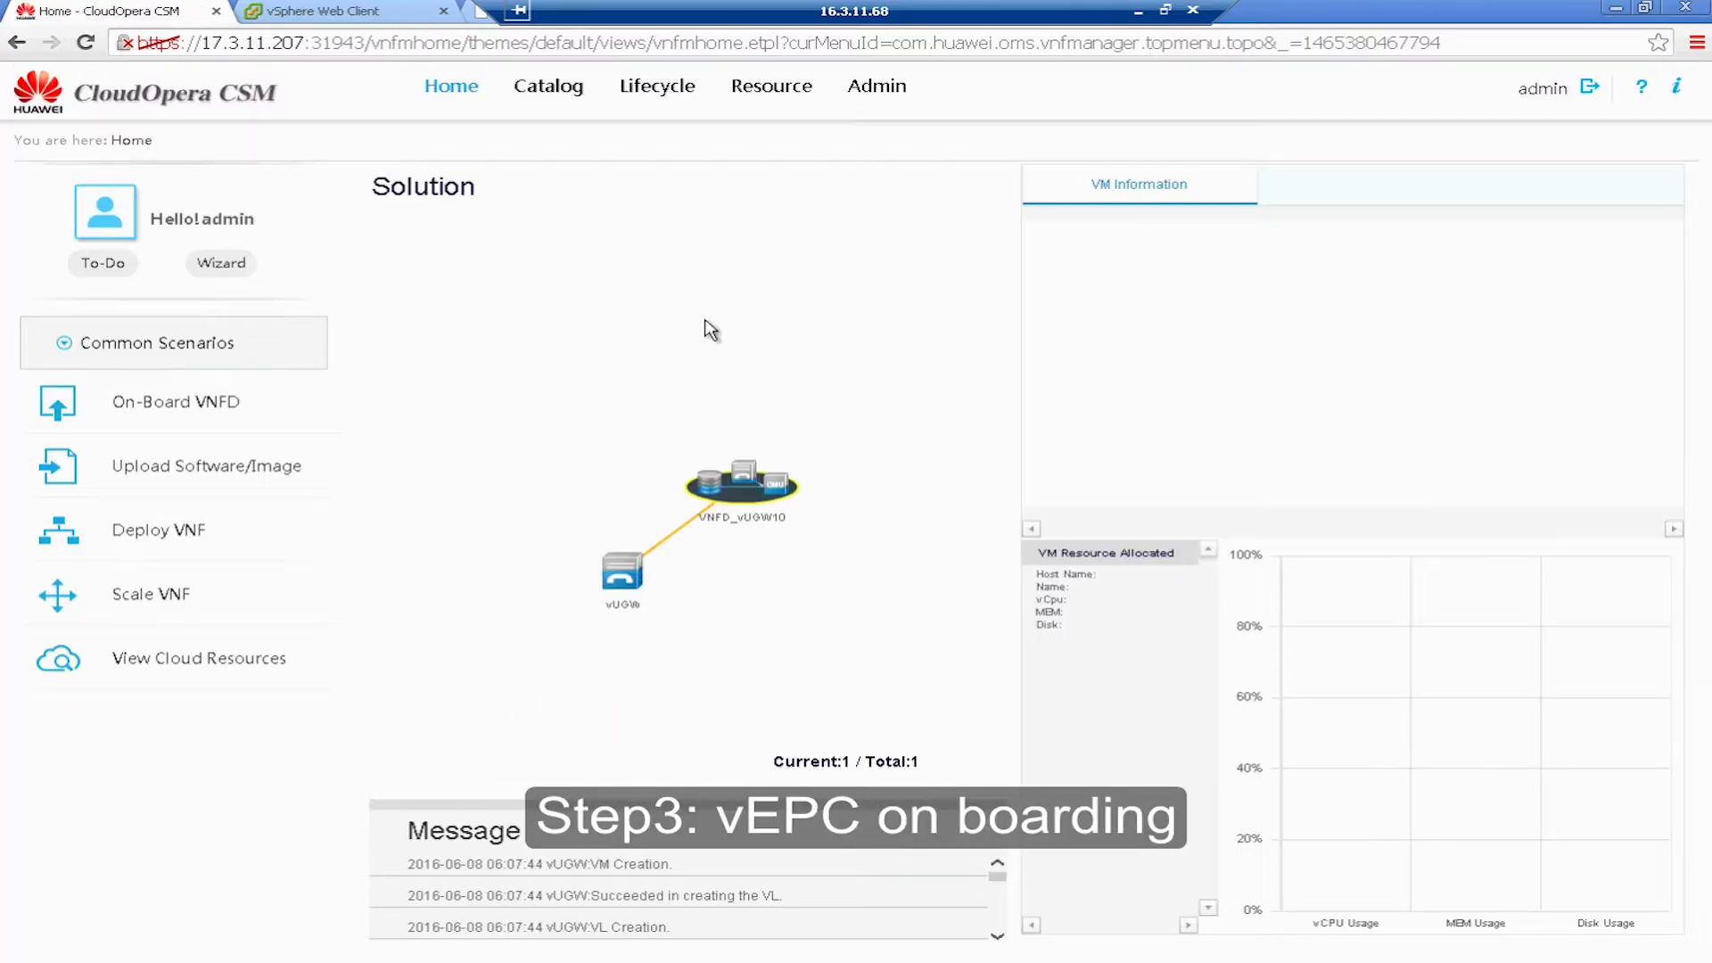
- Select the vUGW node in the topology and monitor its VM list and creation messages
left_click(622, 586)
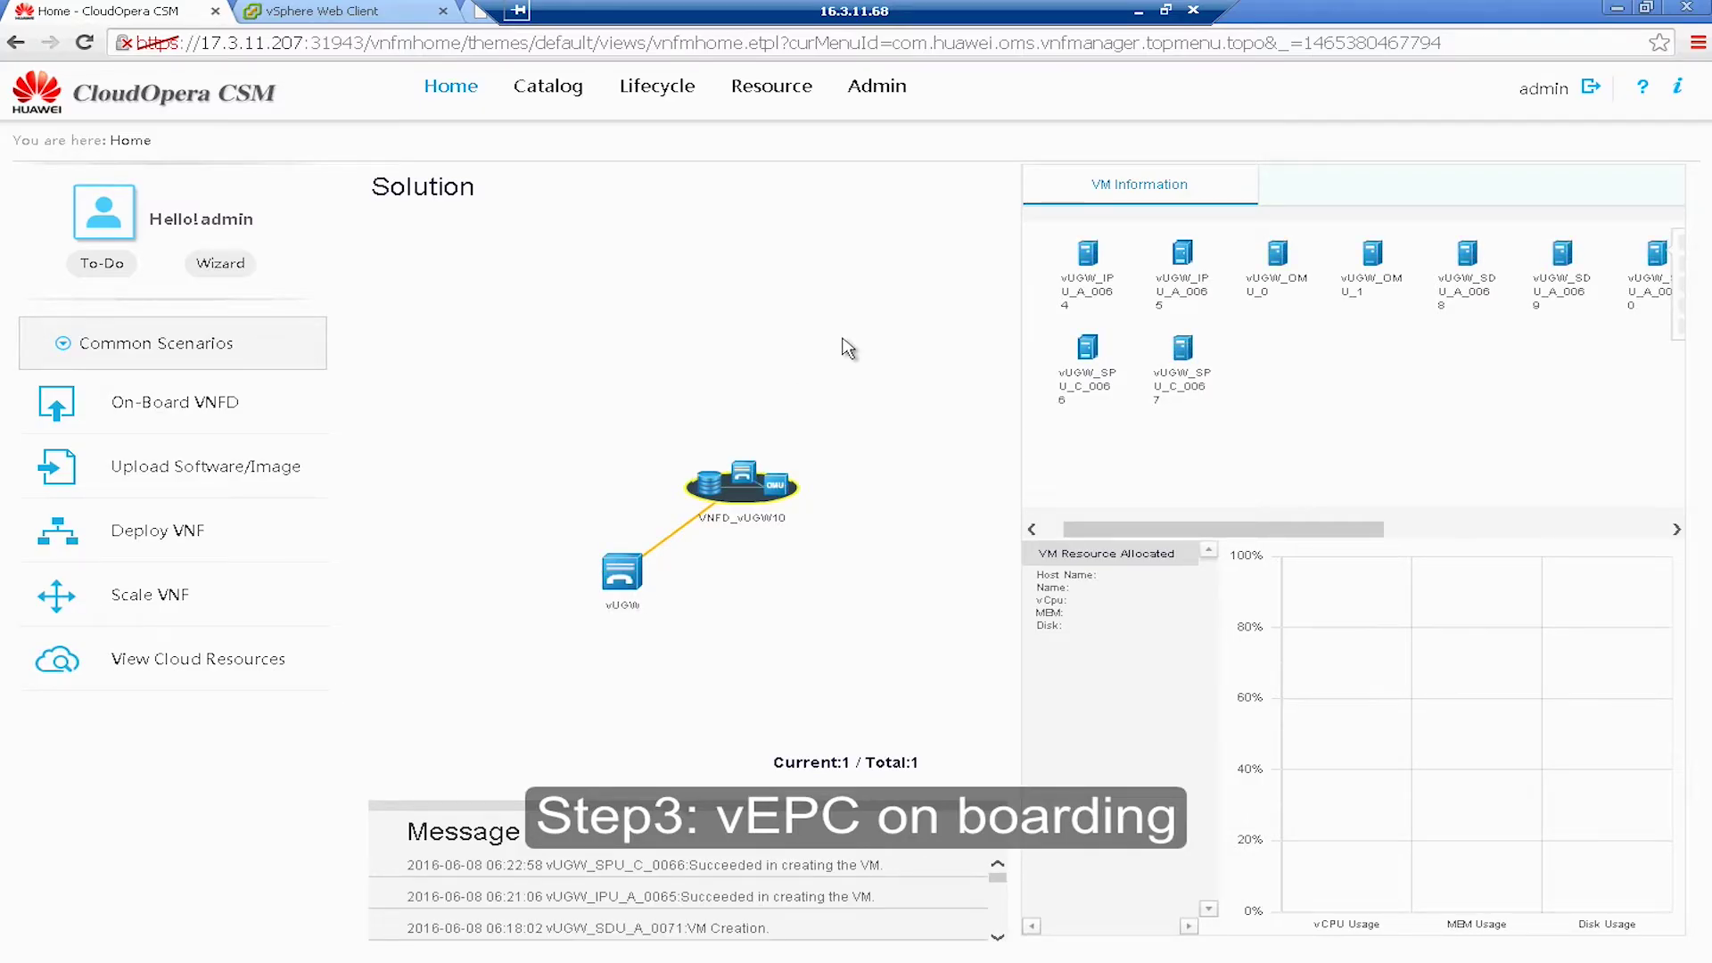
mouse_move(624, 584)
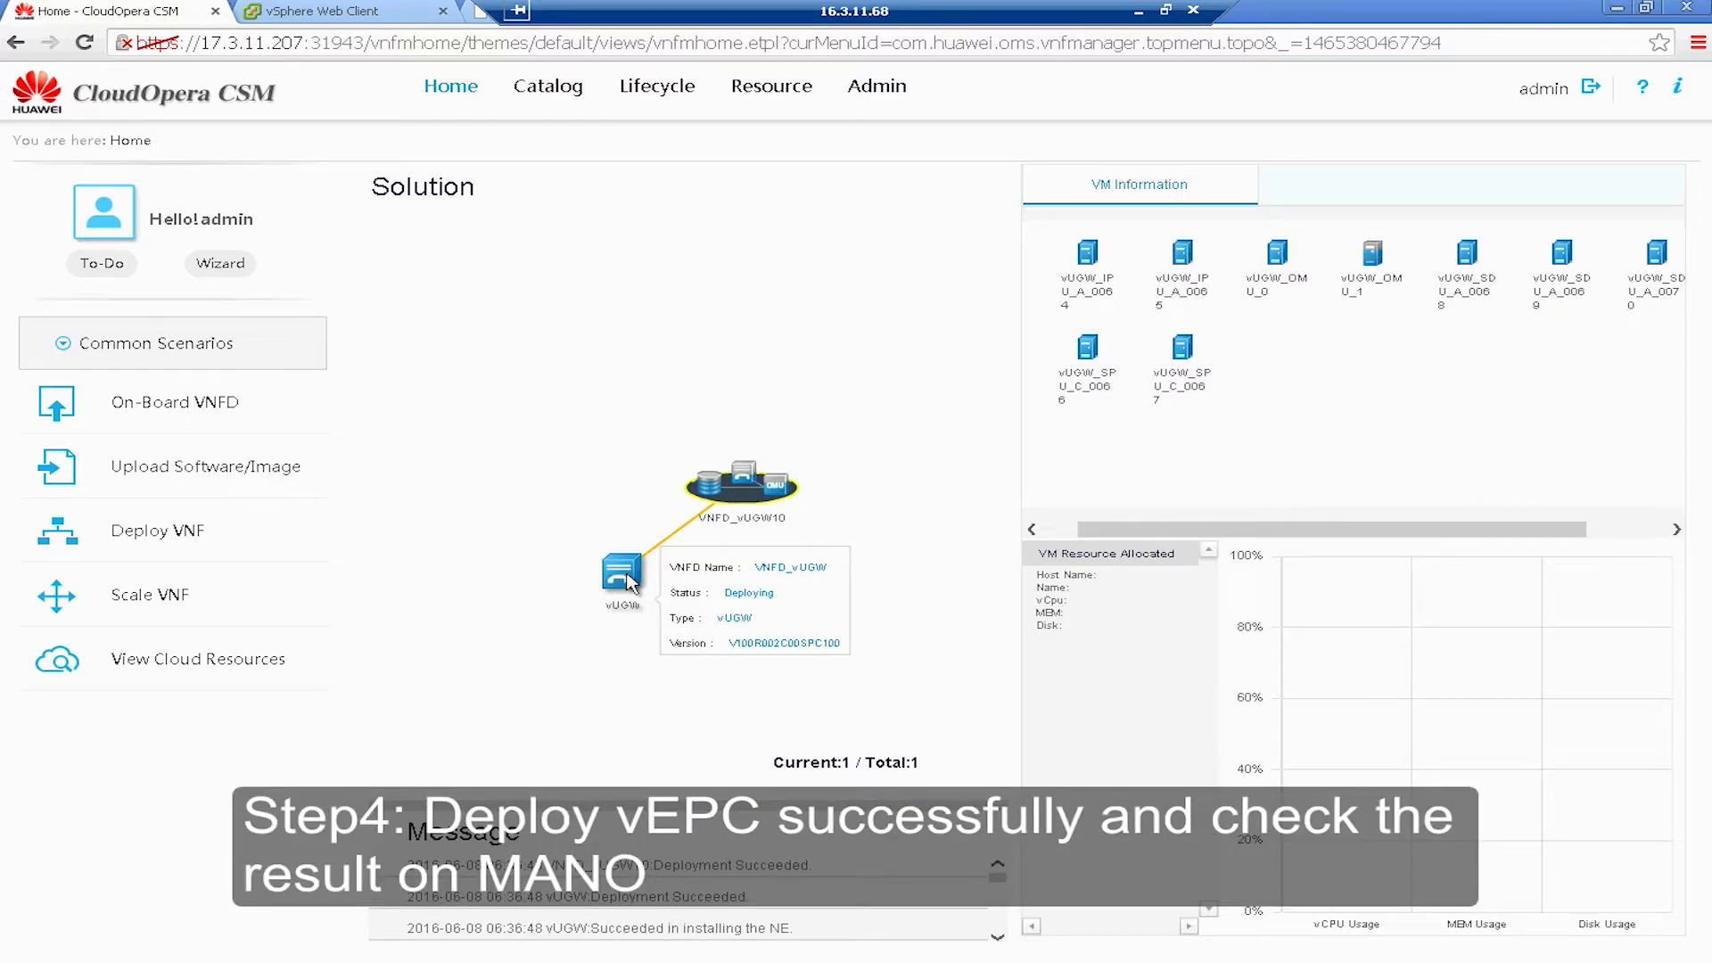
- Review the deployment log of the succeeded vUGW task in the Lifecycle task list
left_click(622, 573)
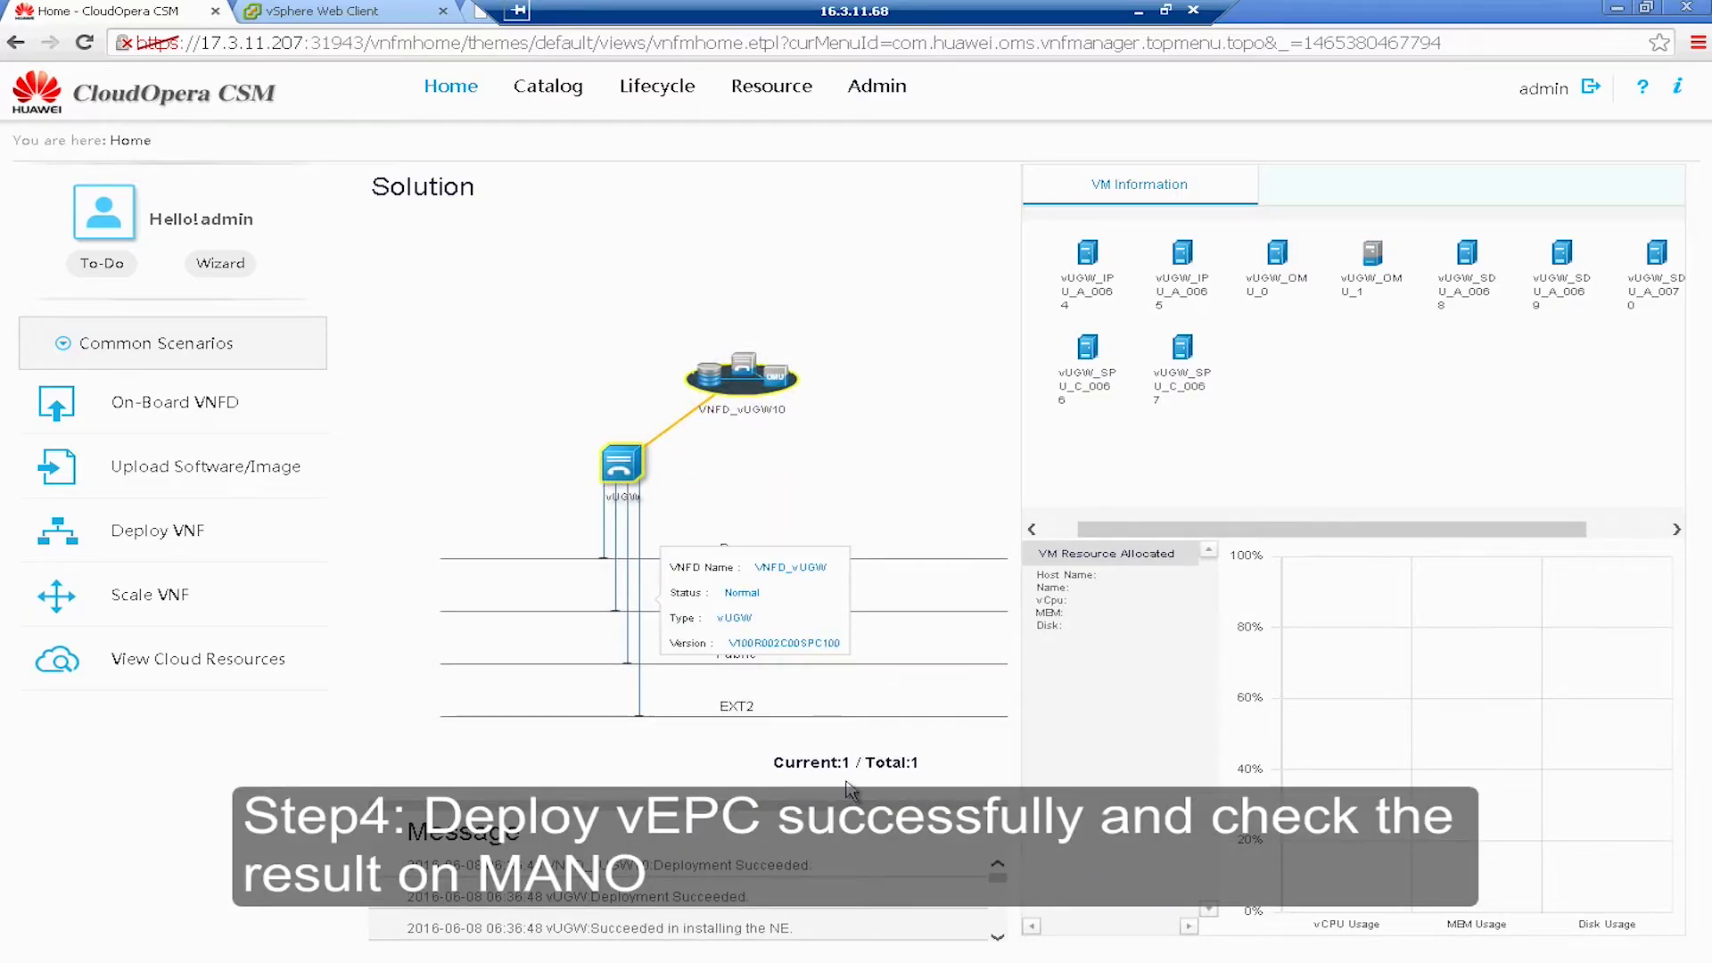
mouse_move(566, 94)
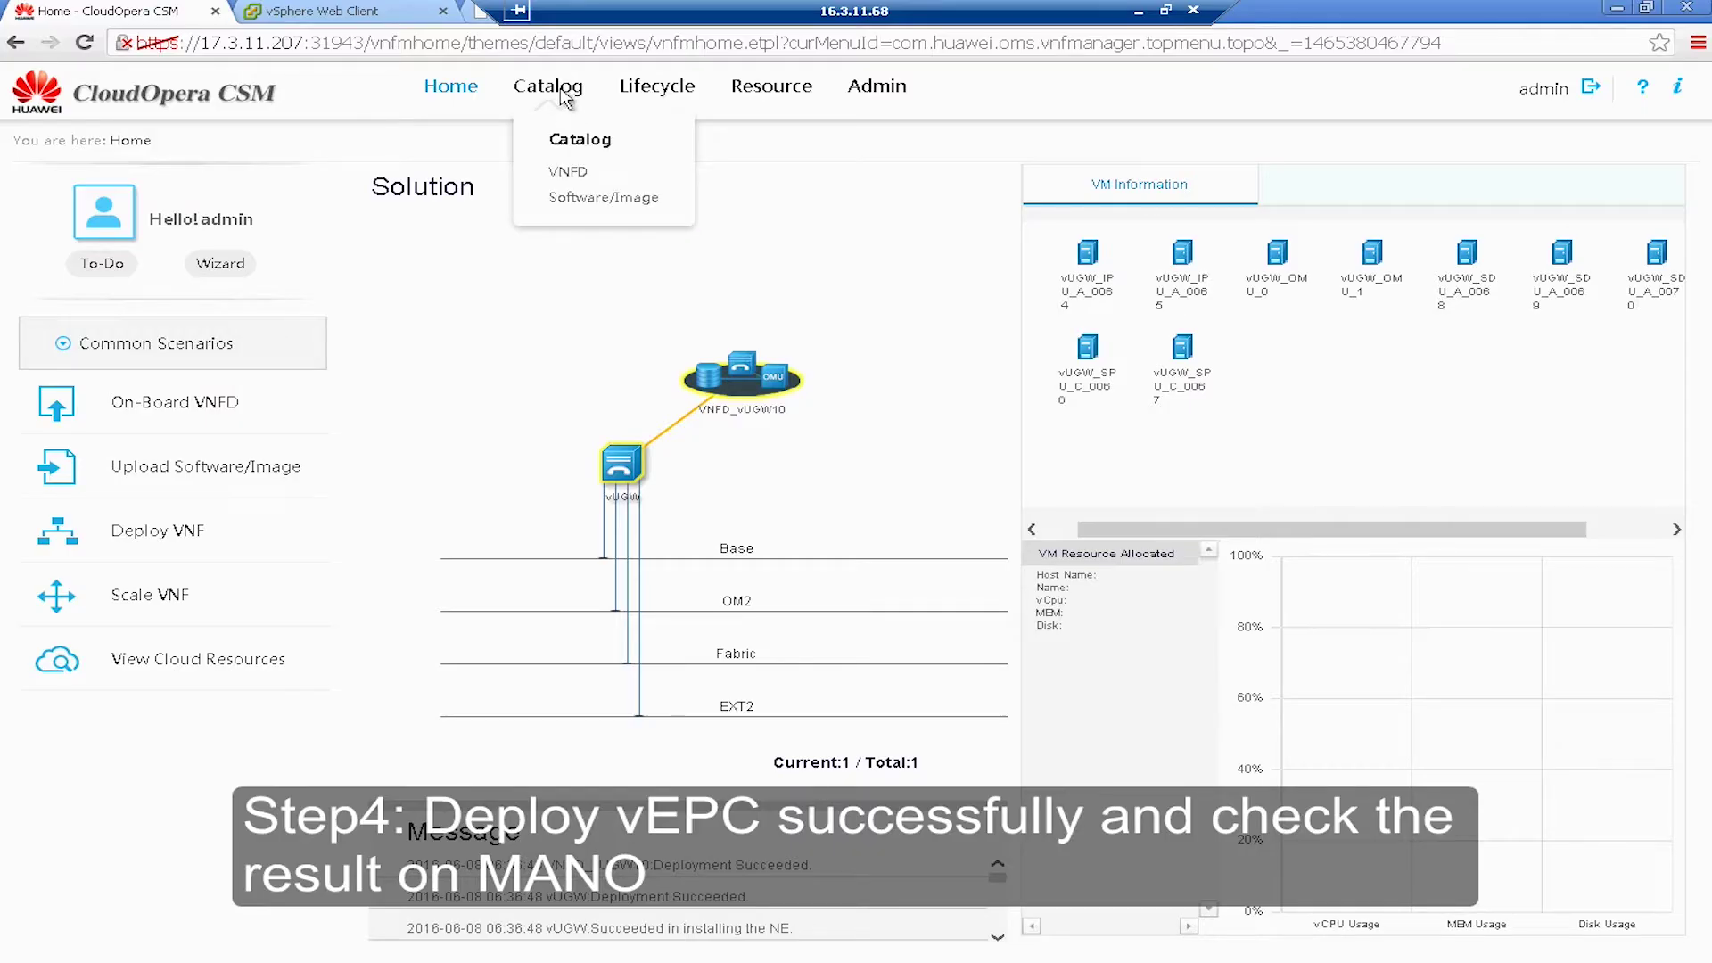
mouse_move(657, 89)
left_click(673, 197)
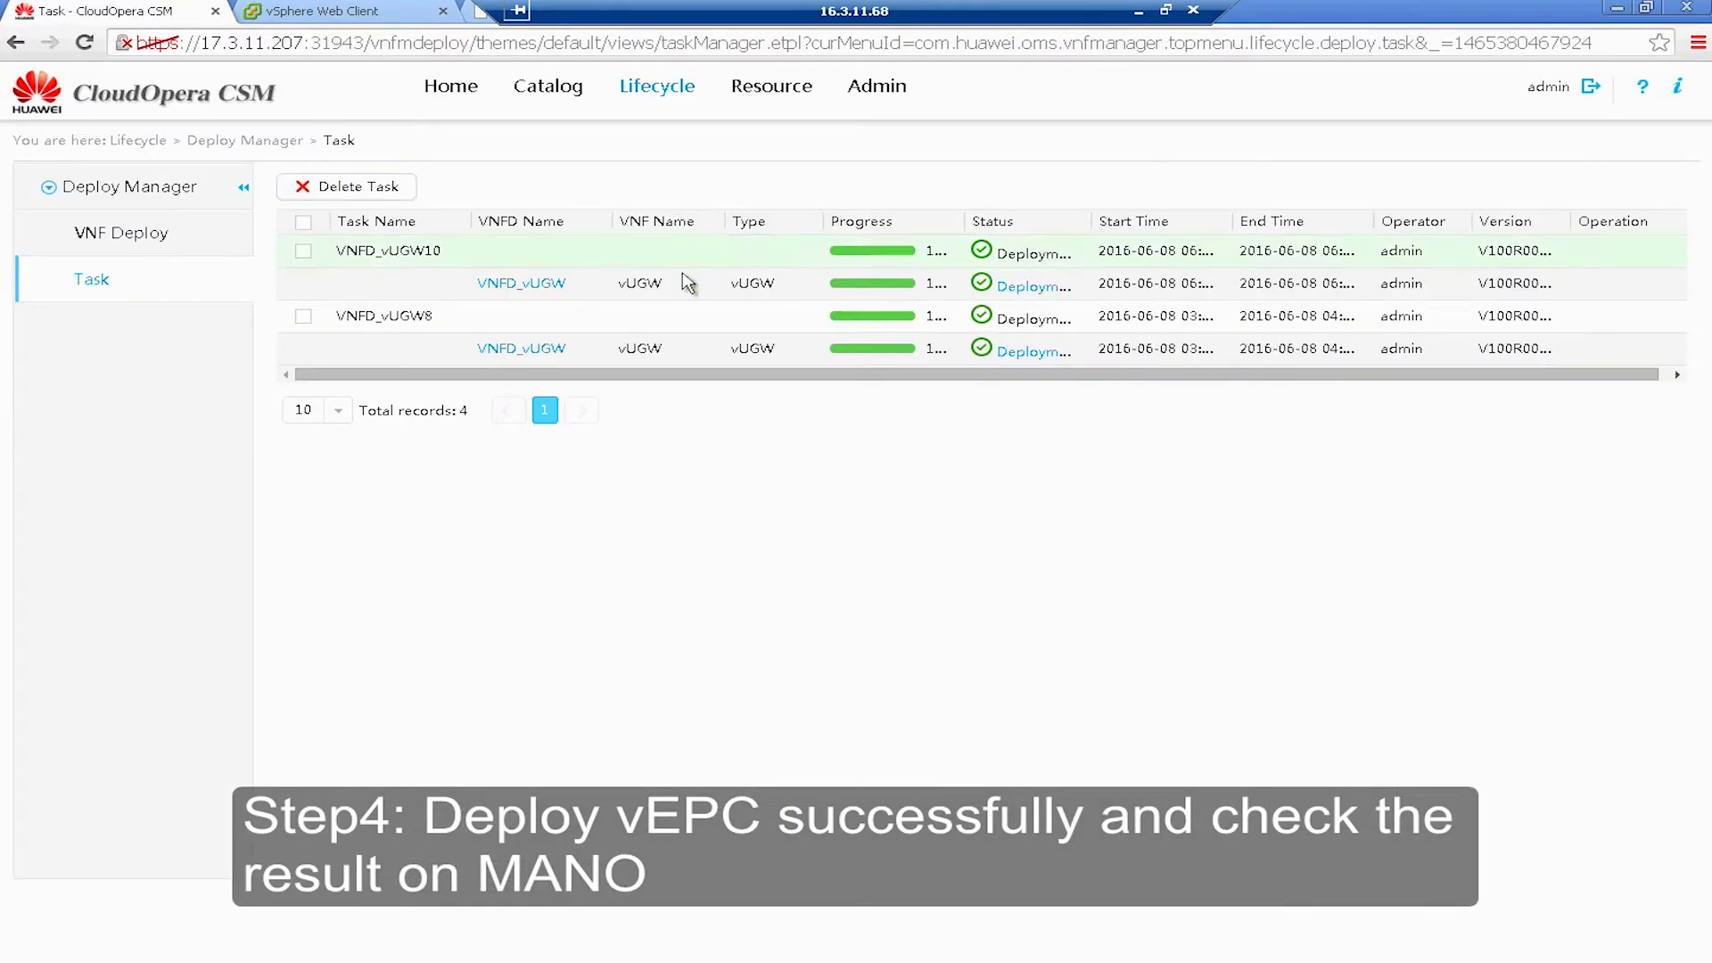
left_click(1027, 289)
scroll(874, 384, "down", 15)
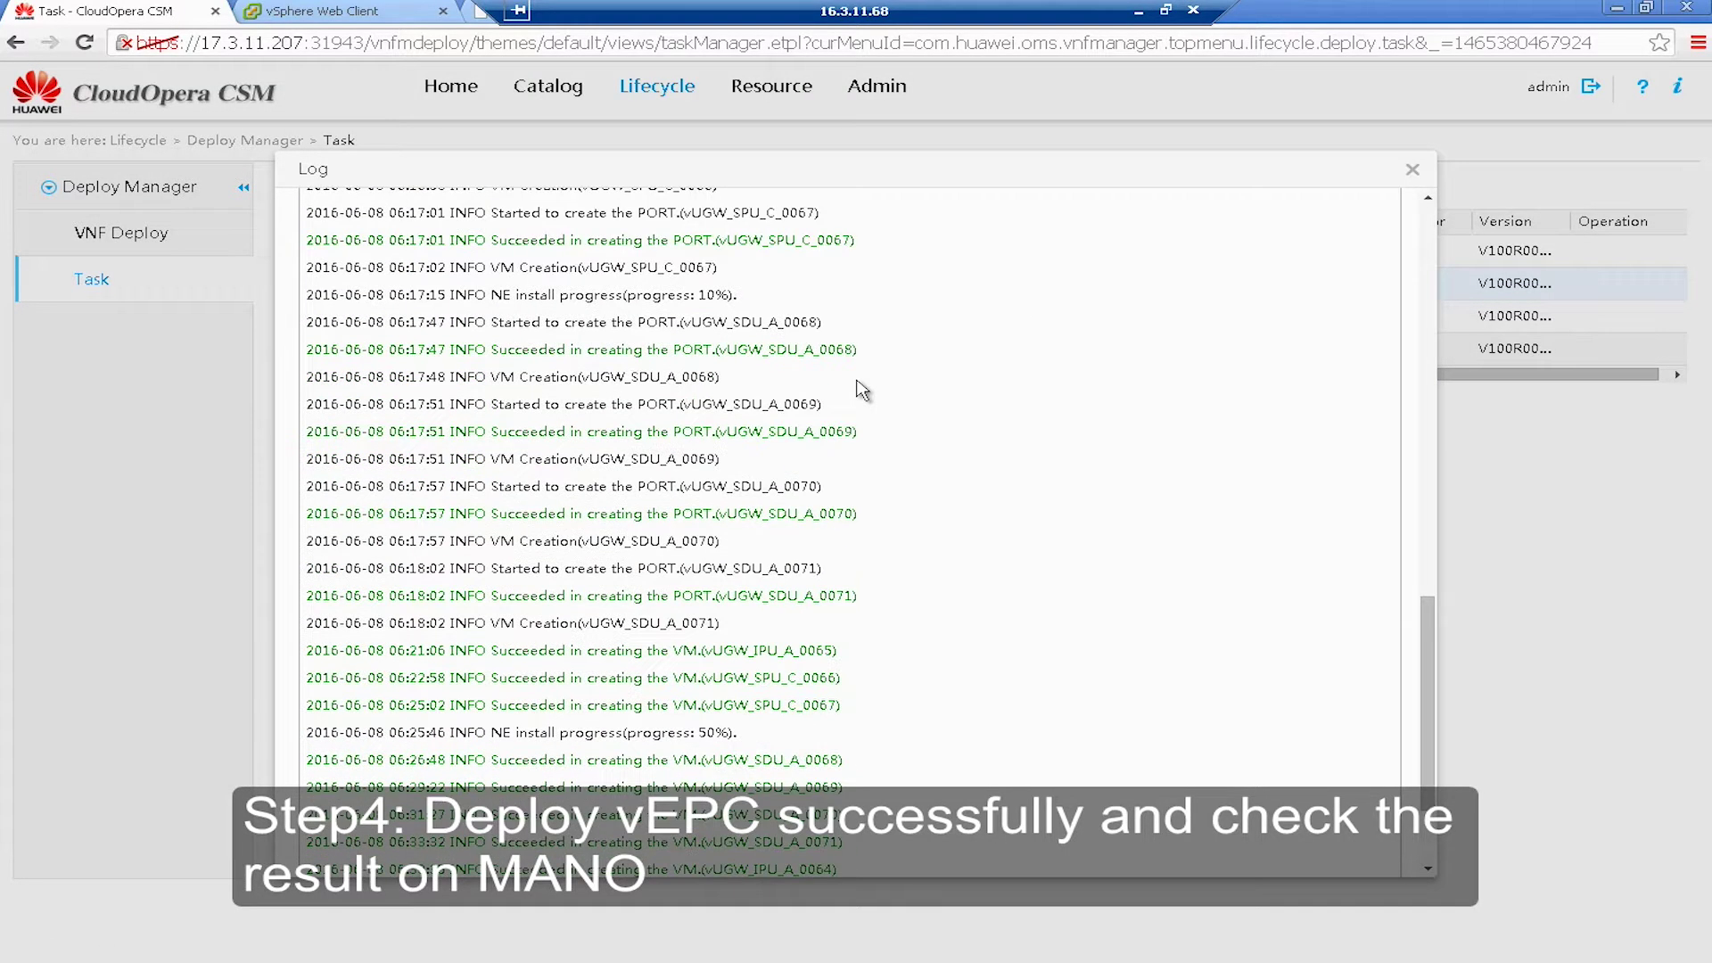
scroll(860, 390, "down", 3)
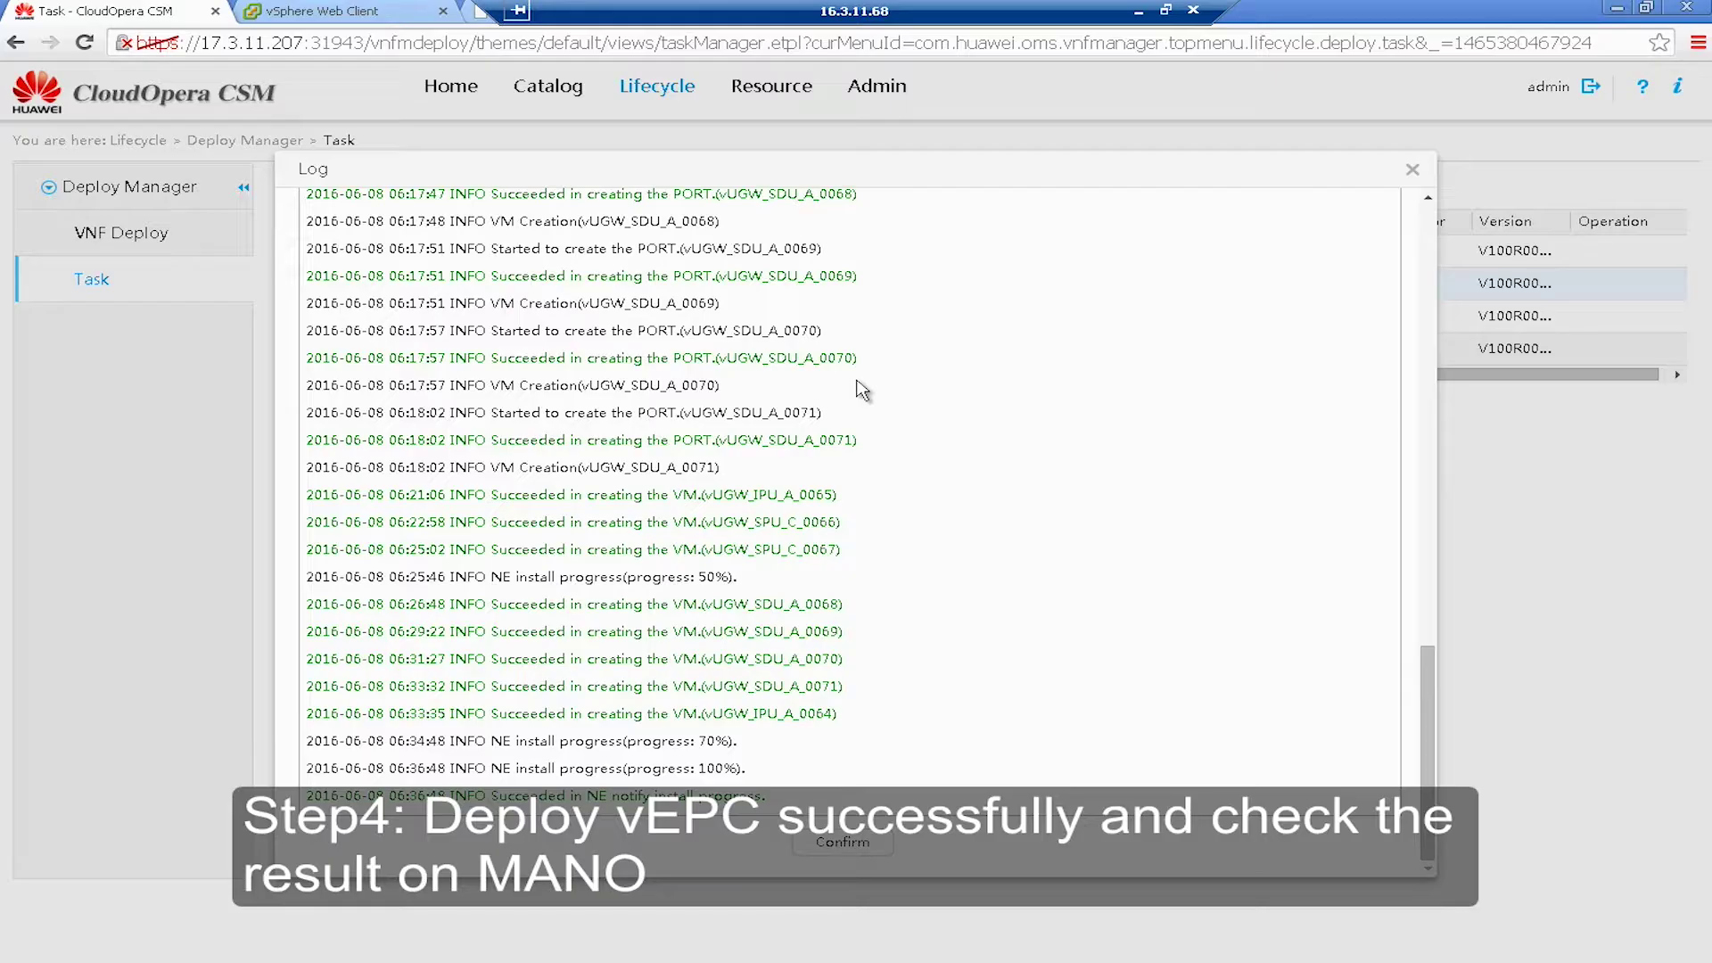
scroll(863, 586, "up", 18)
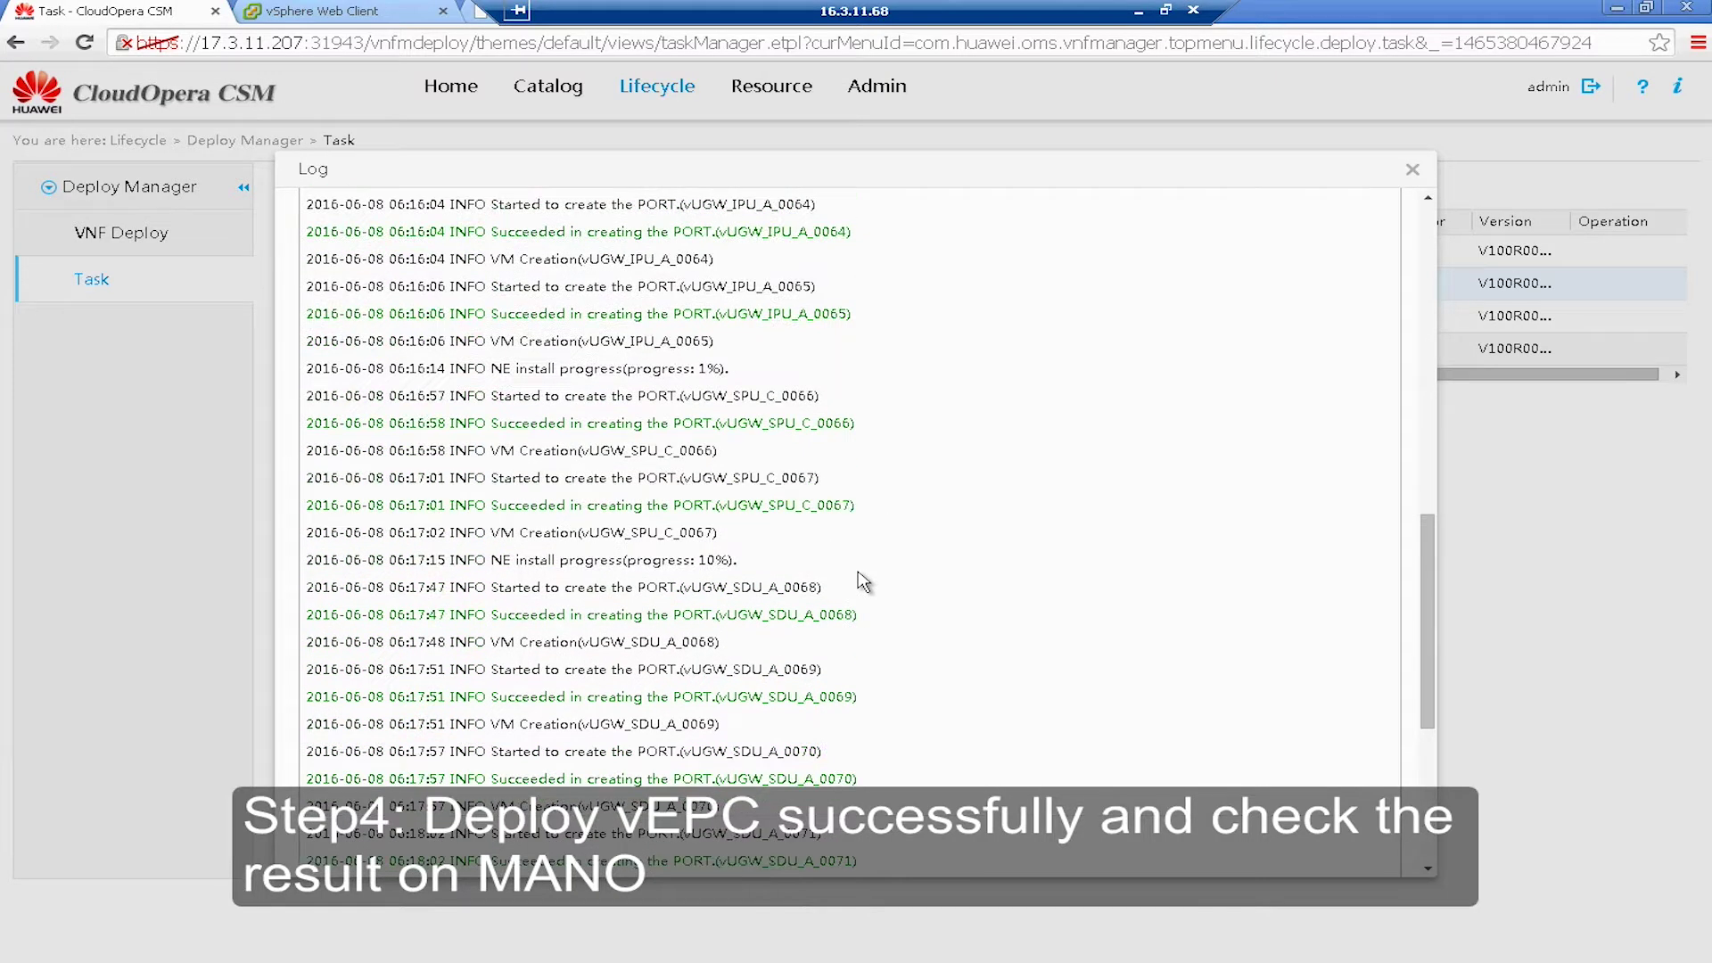
left_click(1413, 170)
- Switch to the vSphere Web Client sign-in page and enter the user name
left_click(342, 17)
left_click(278, 446)
type("huawei.com\\wdf")
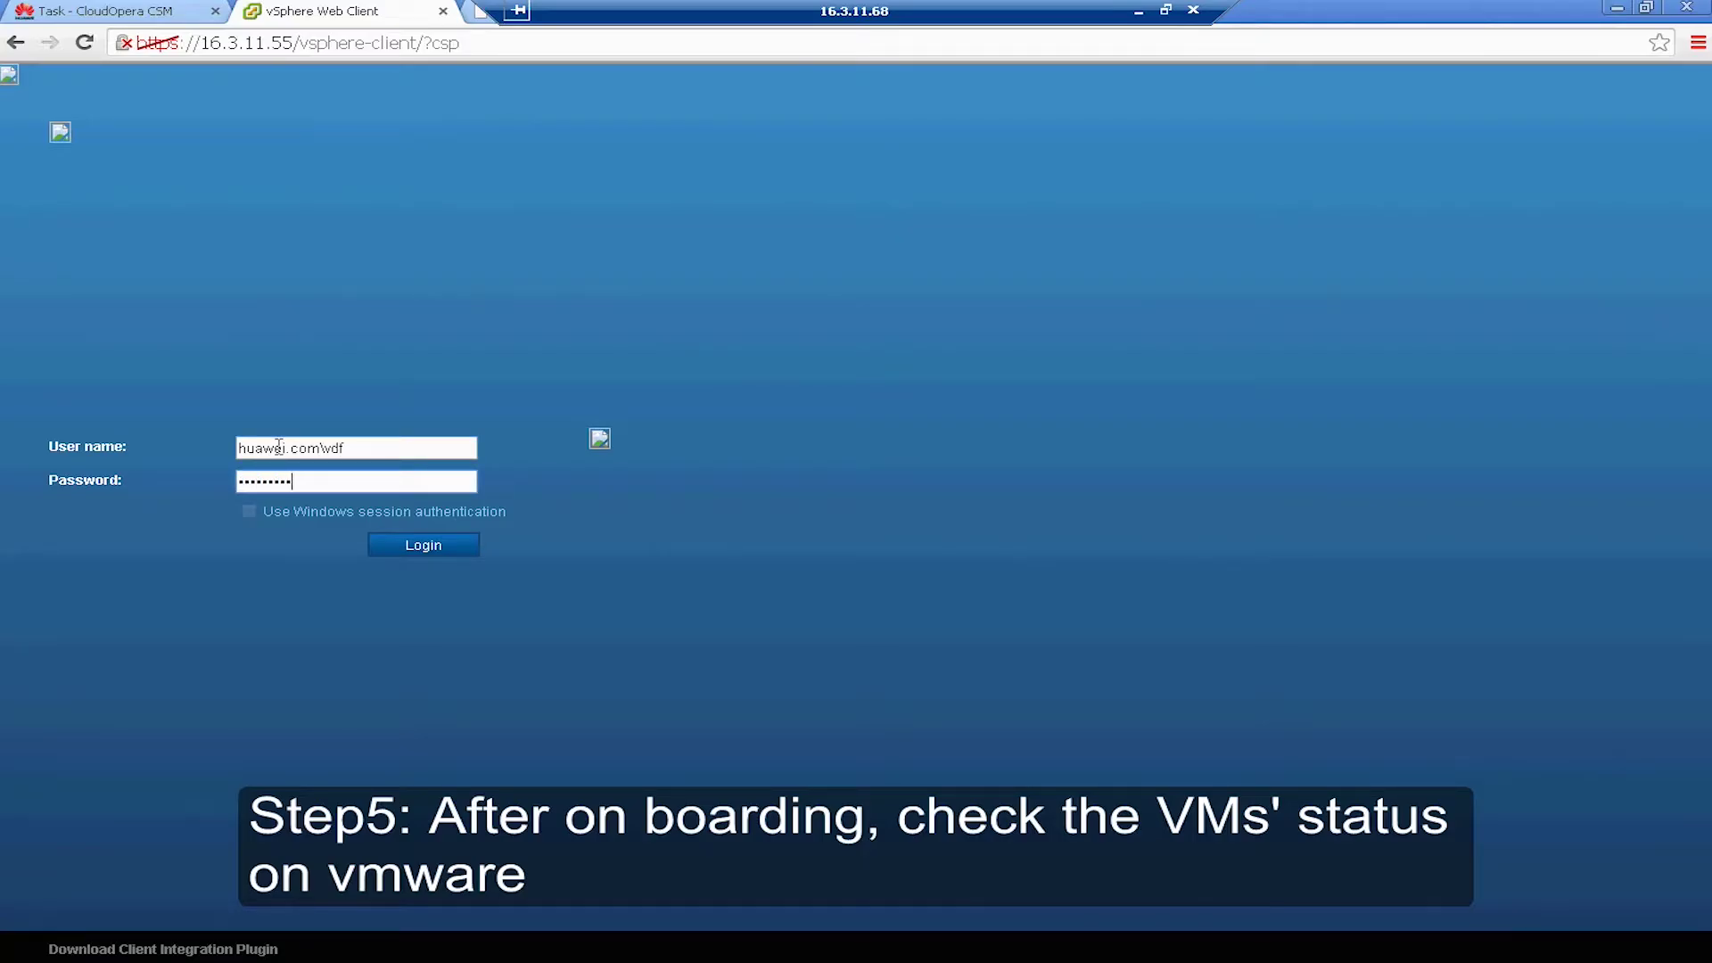
- Log in, expand Datacenter2 under Hosts and Clusters, and widen the Navigator to show full vUGW VM names
left_click(428, 553)
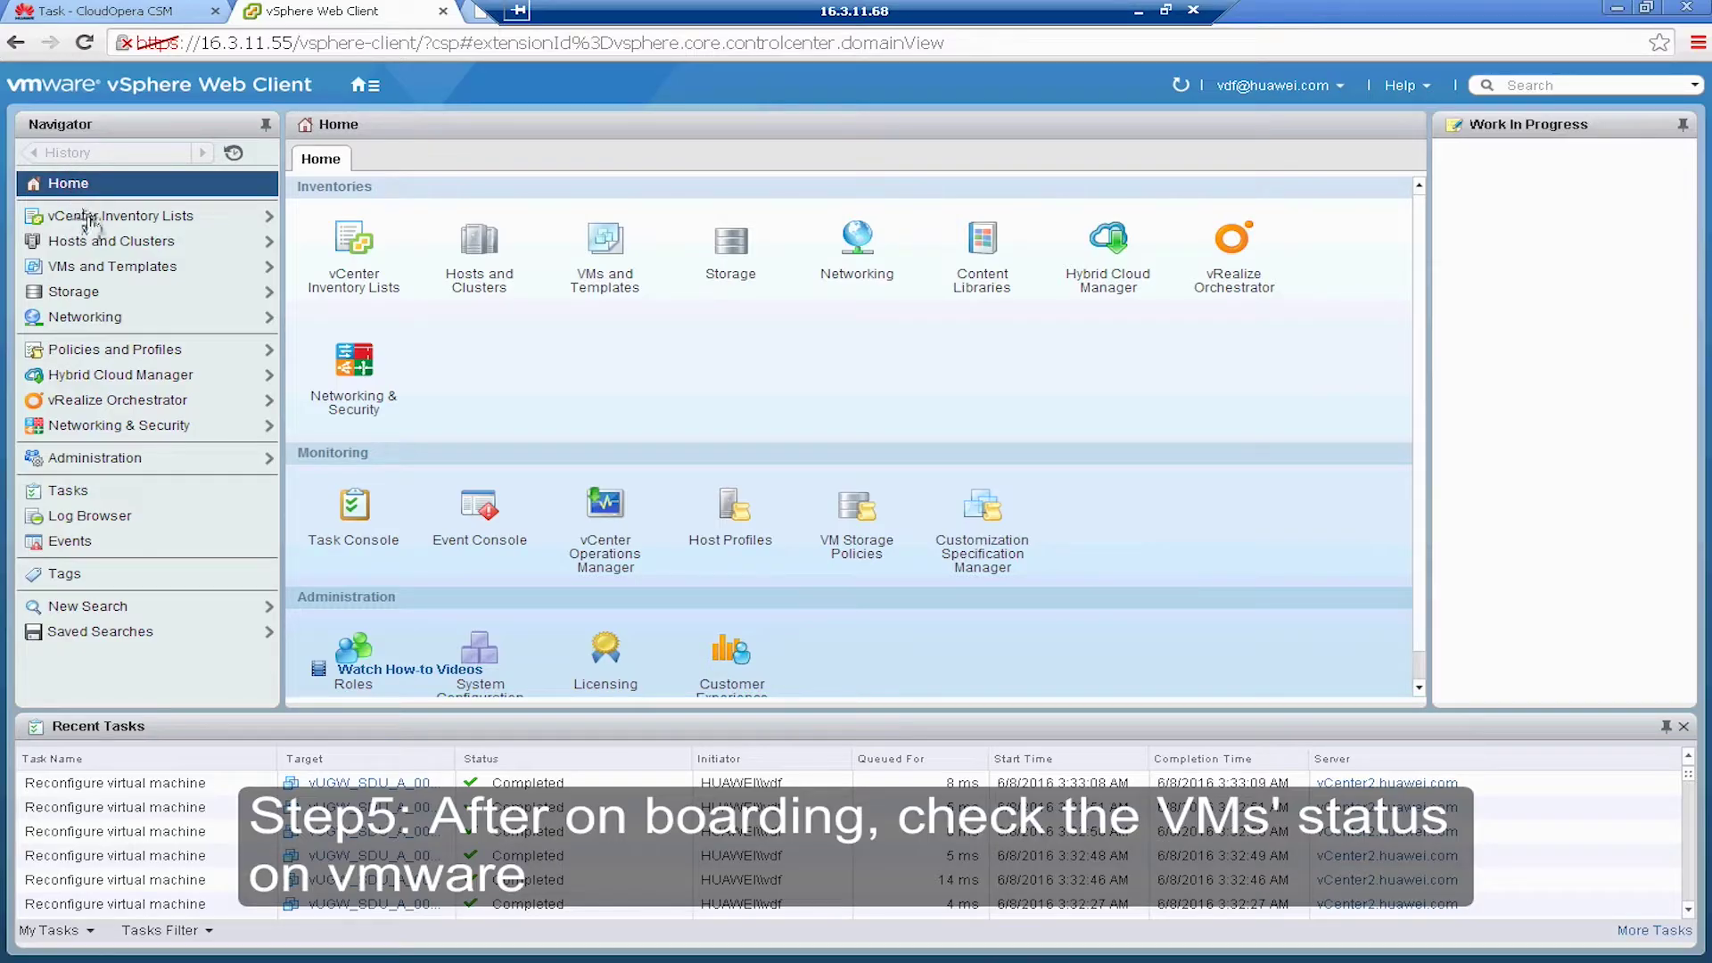
left_click(80, 266)
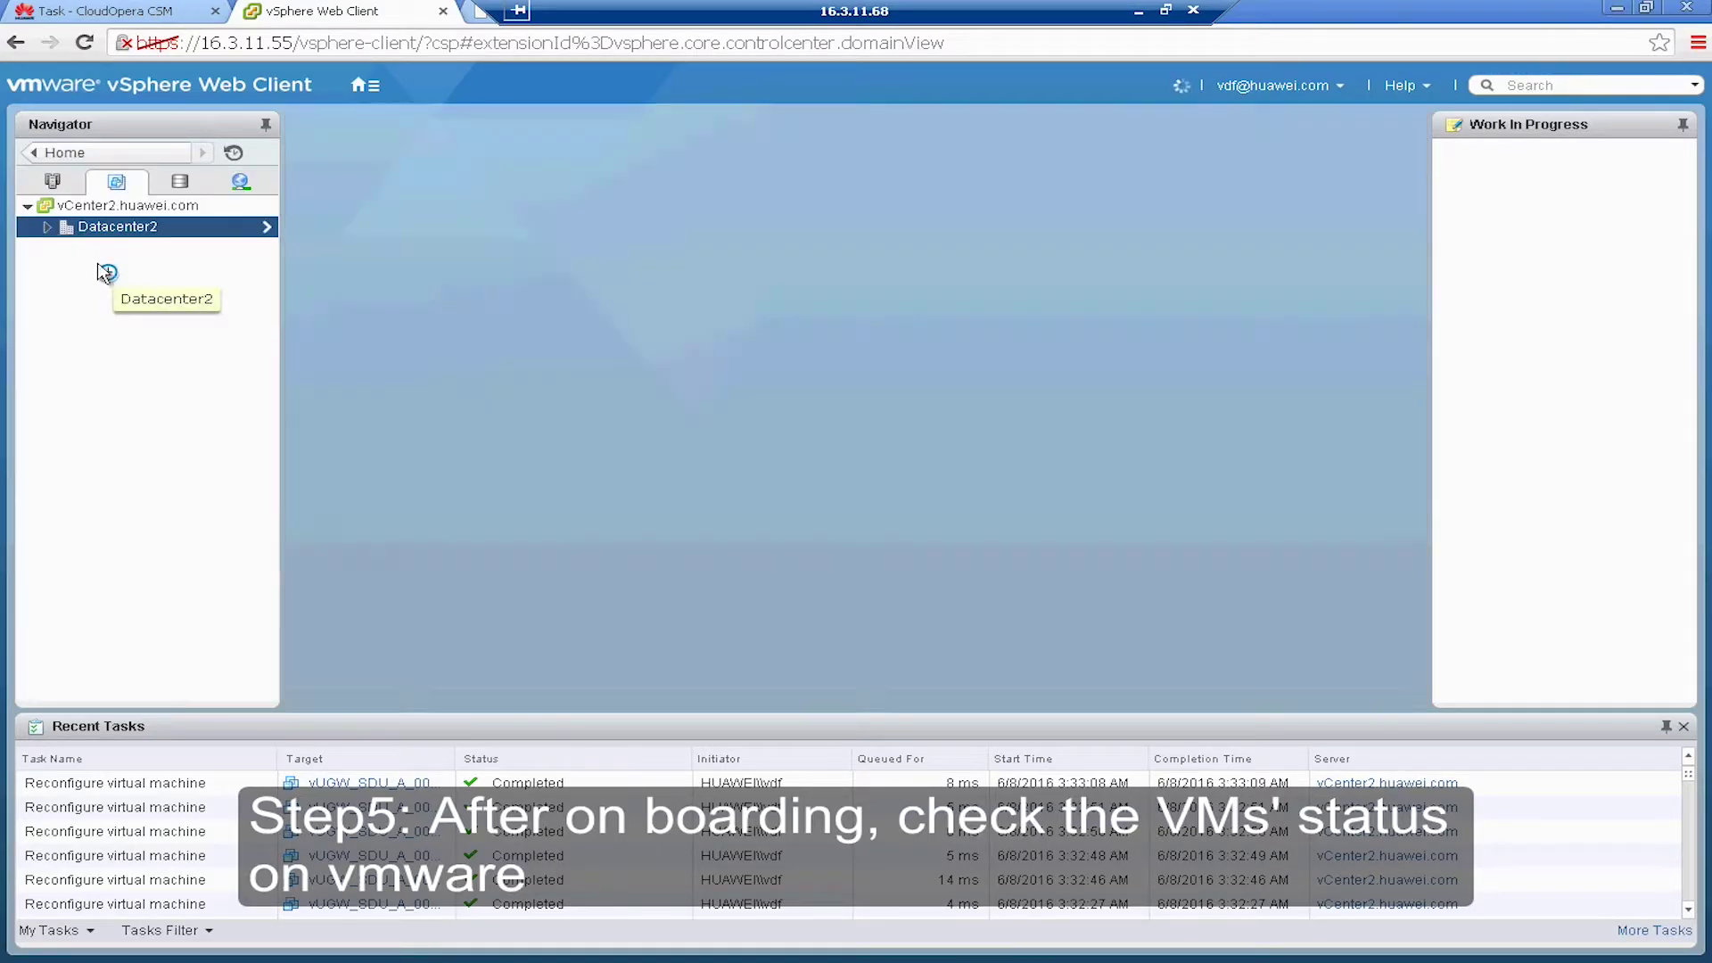
left_click(47, 228)
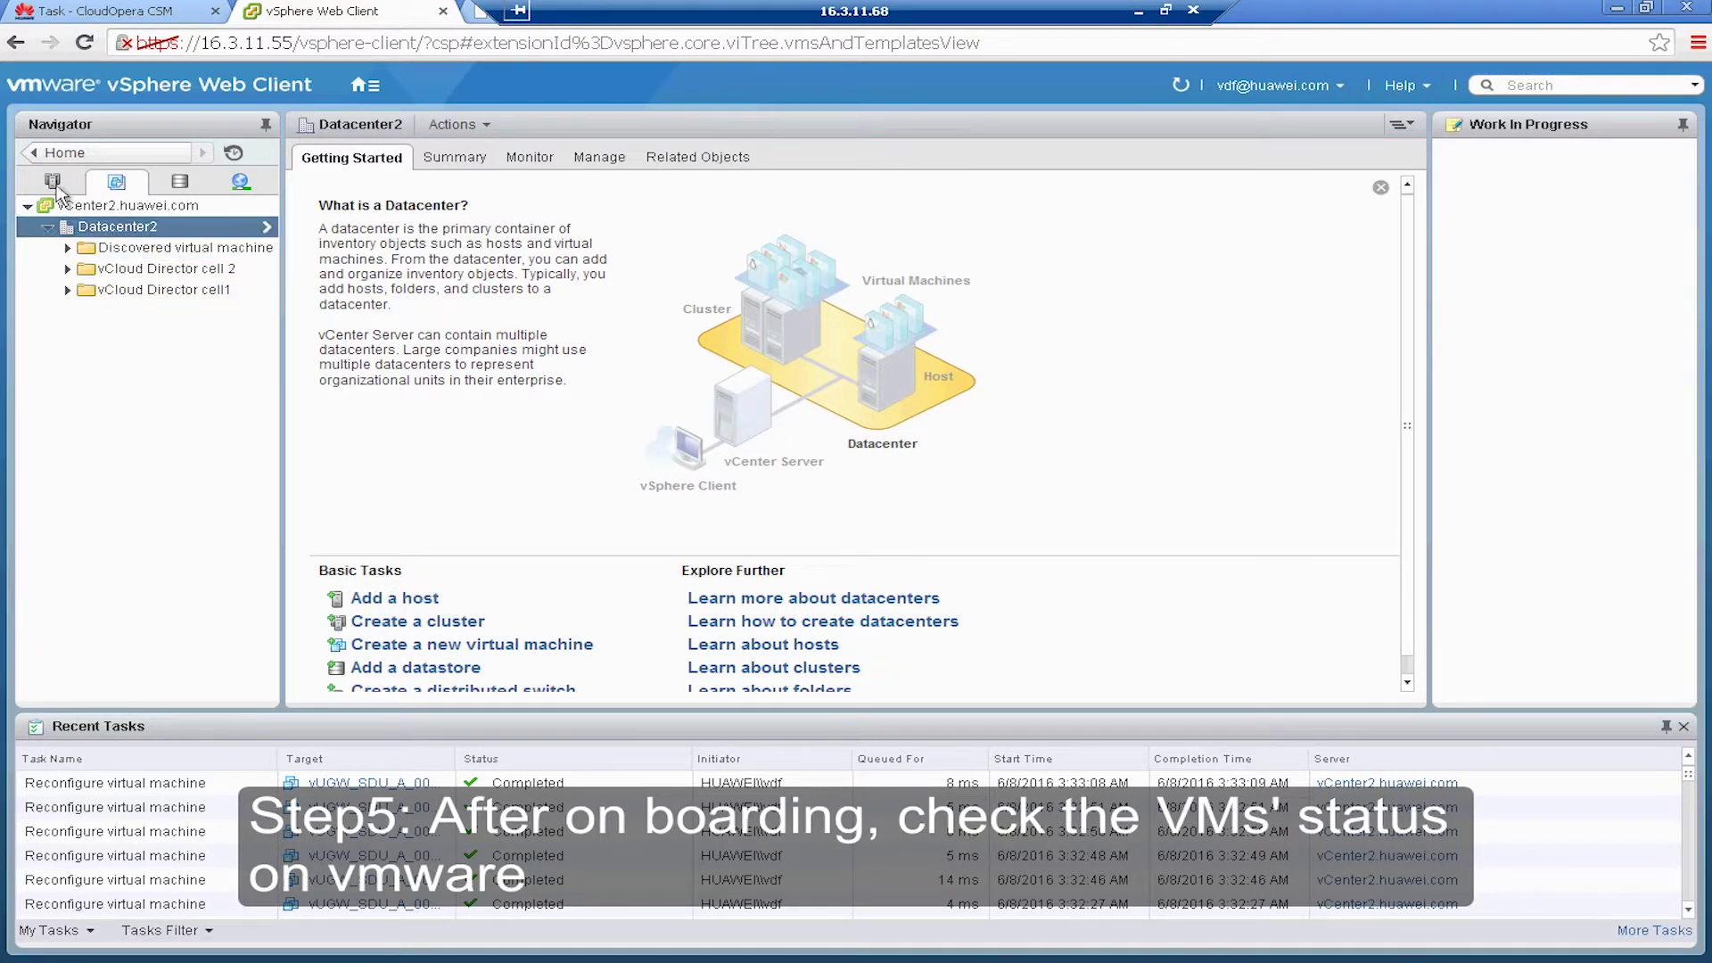
left_click(53, 181)
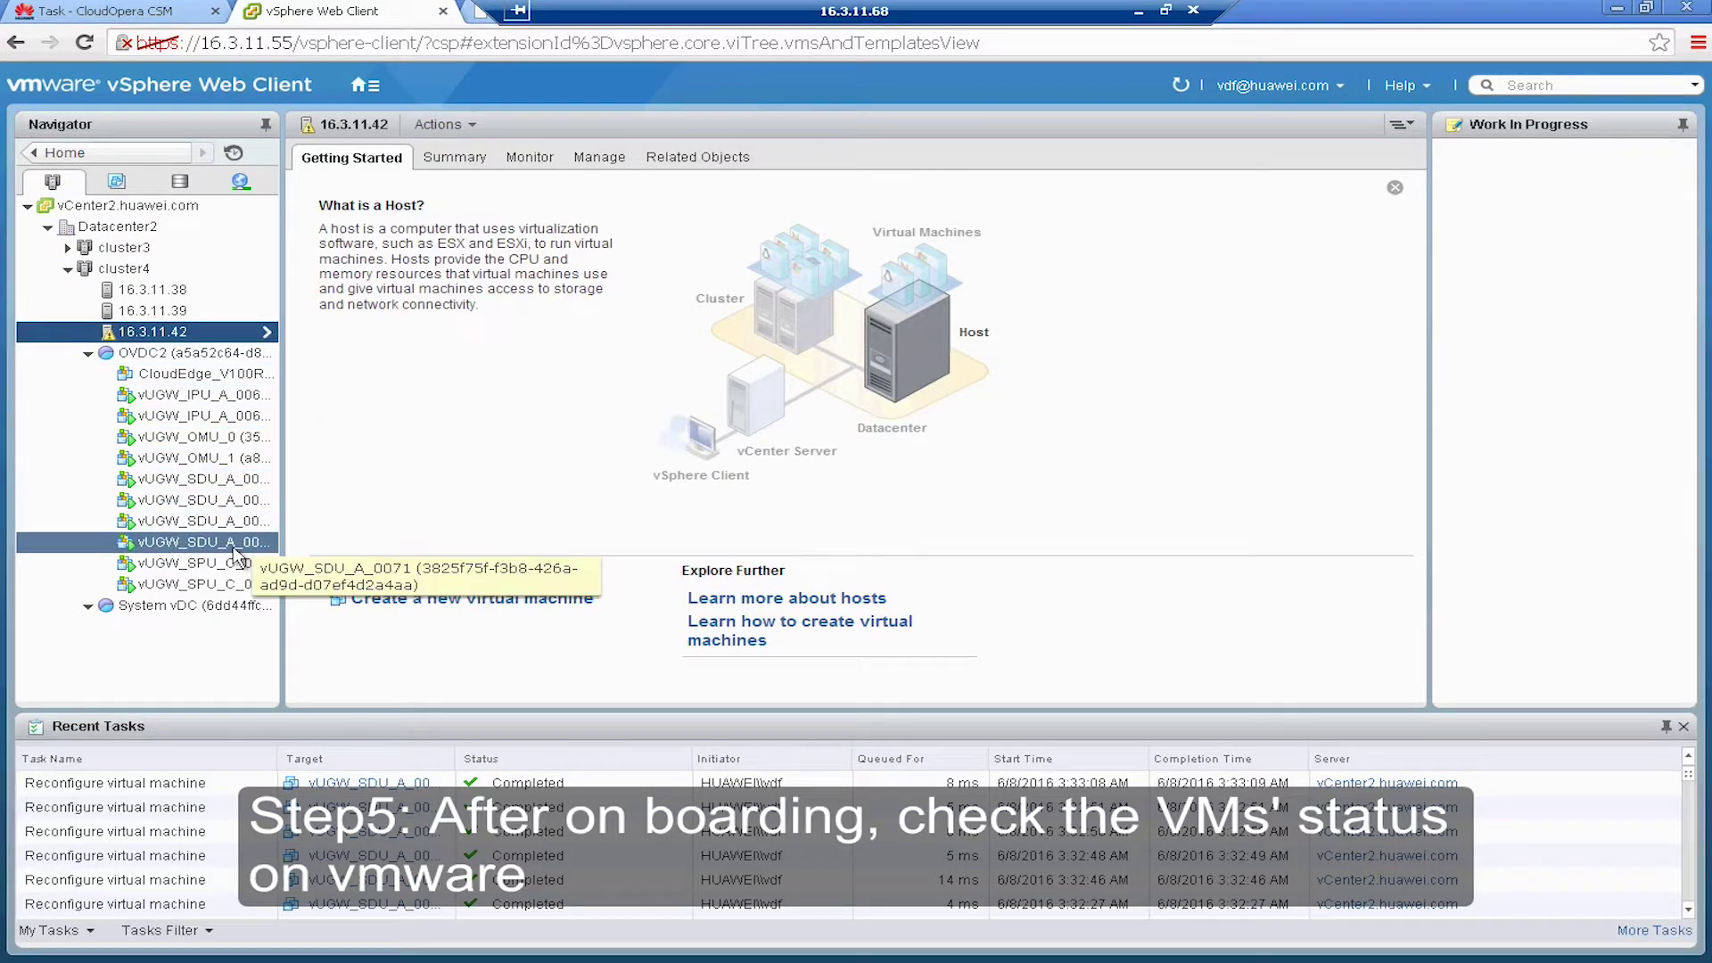
left_click_drag(284, 518, 847, 555)
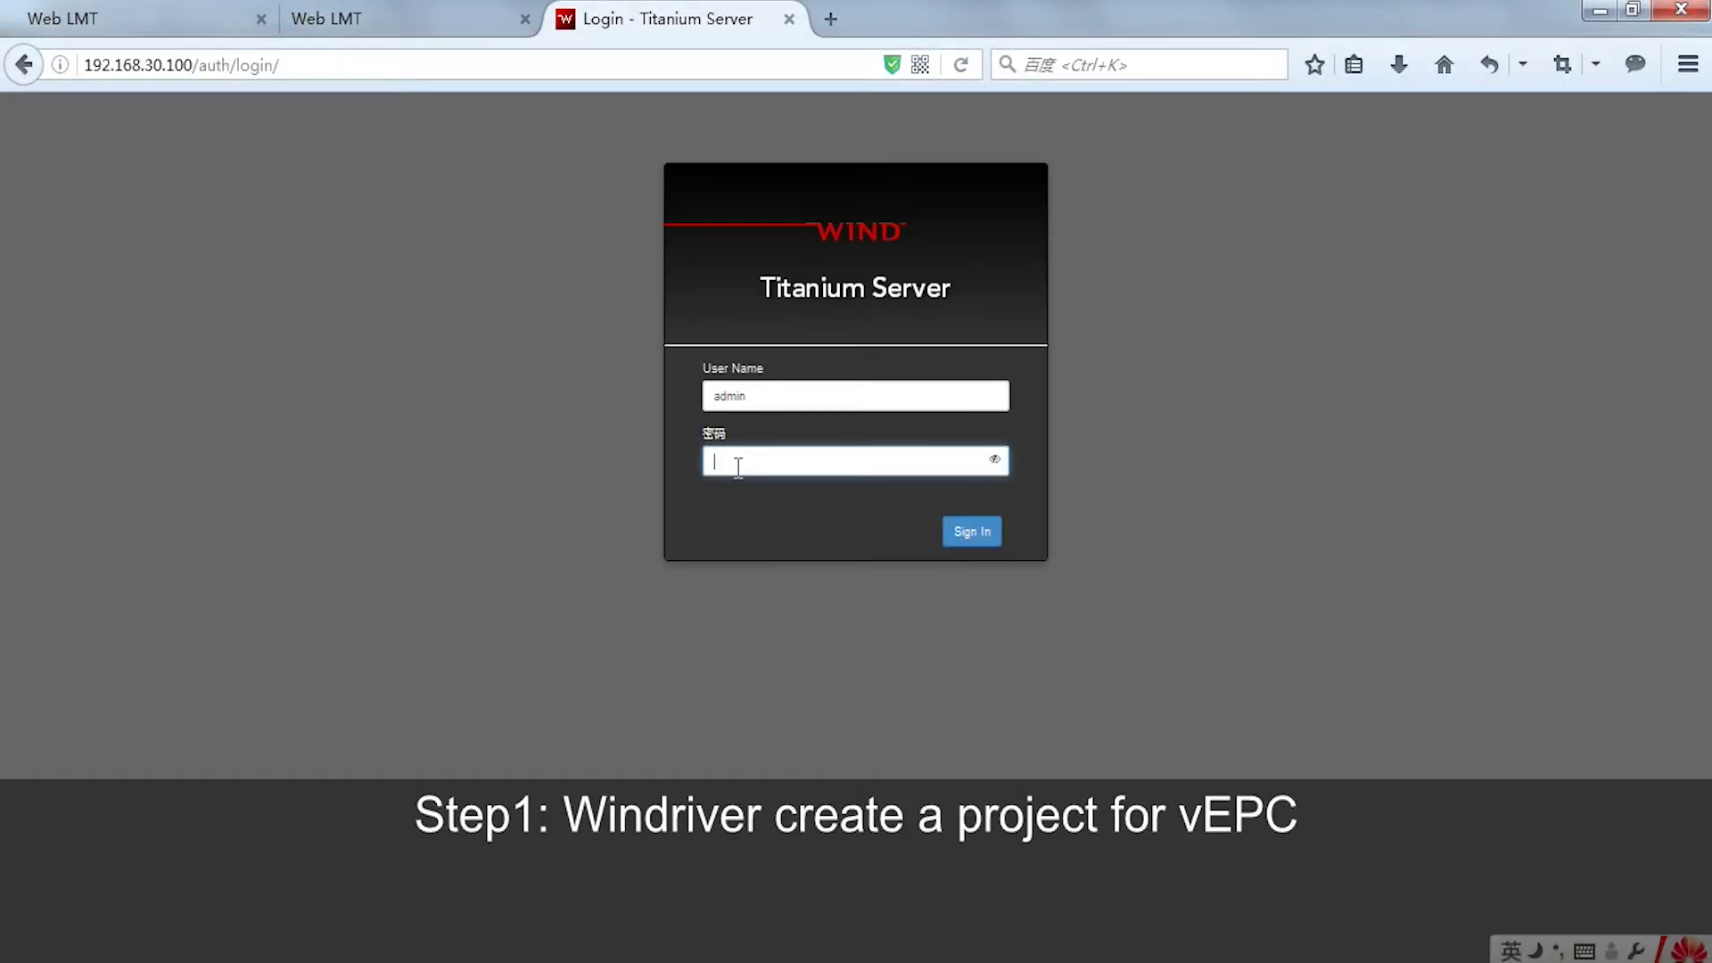
- Sign in to Titanium Server as admin and open the Identity > Projects list
type("Hua")
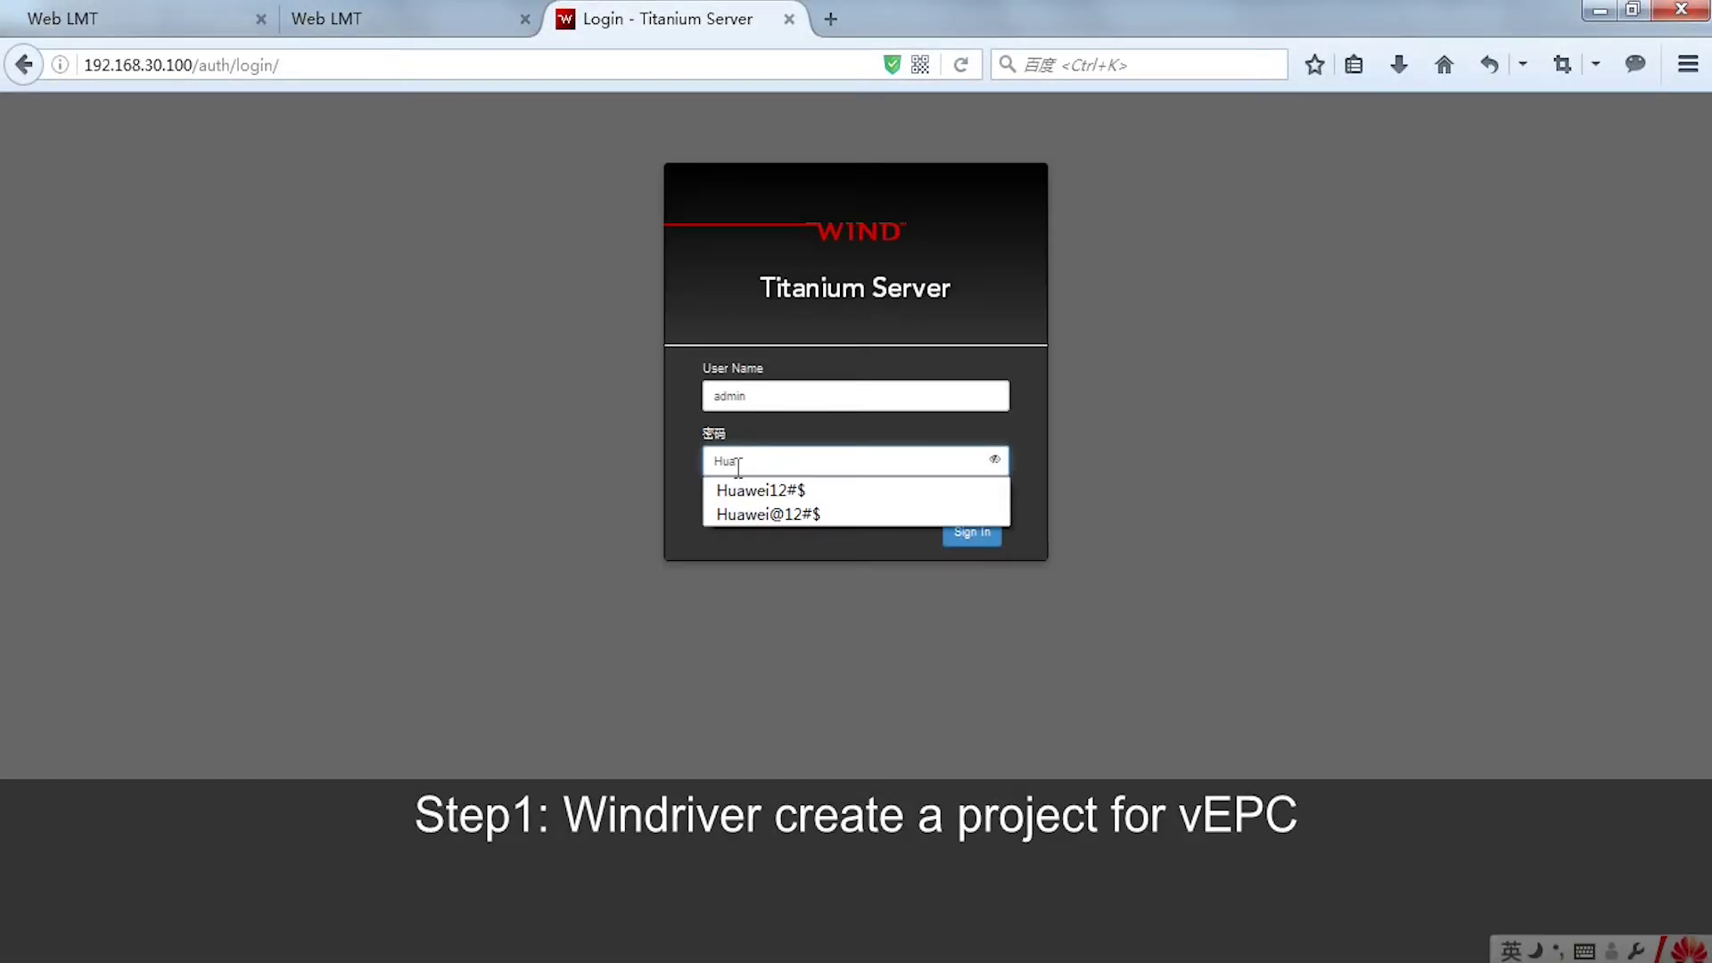
left_click(772, 493)
left_click(963, 533)
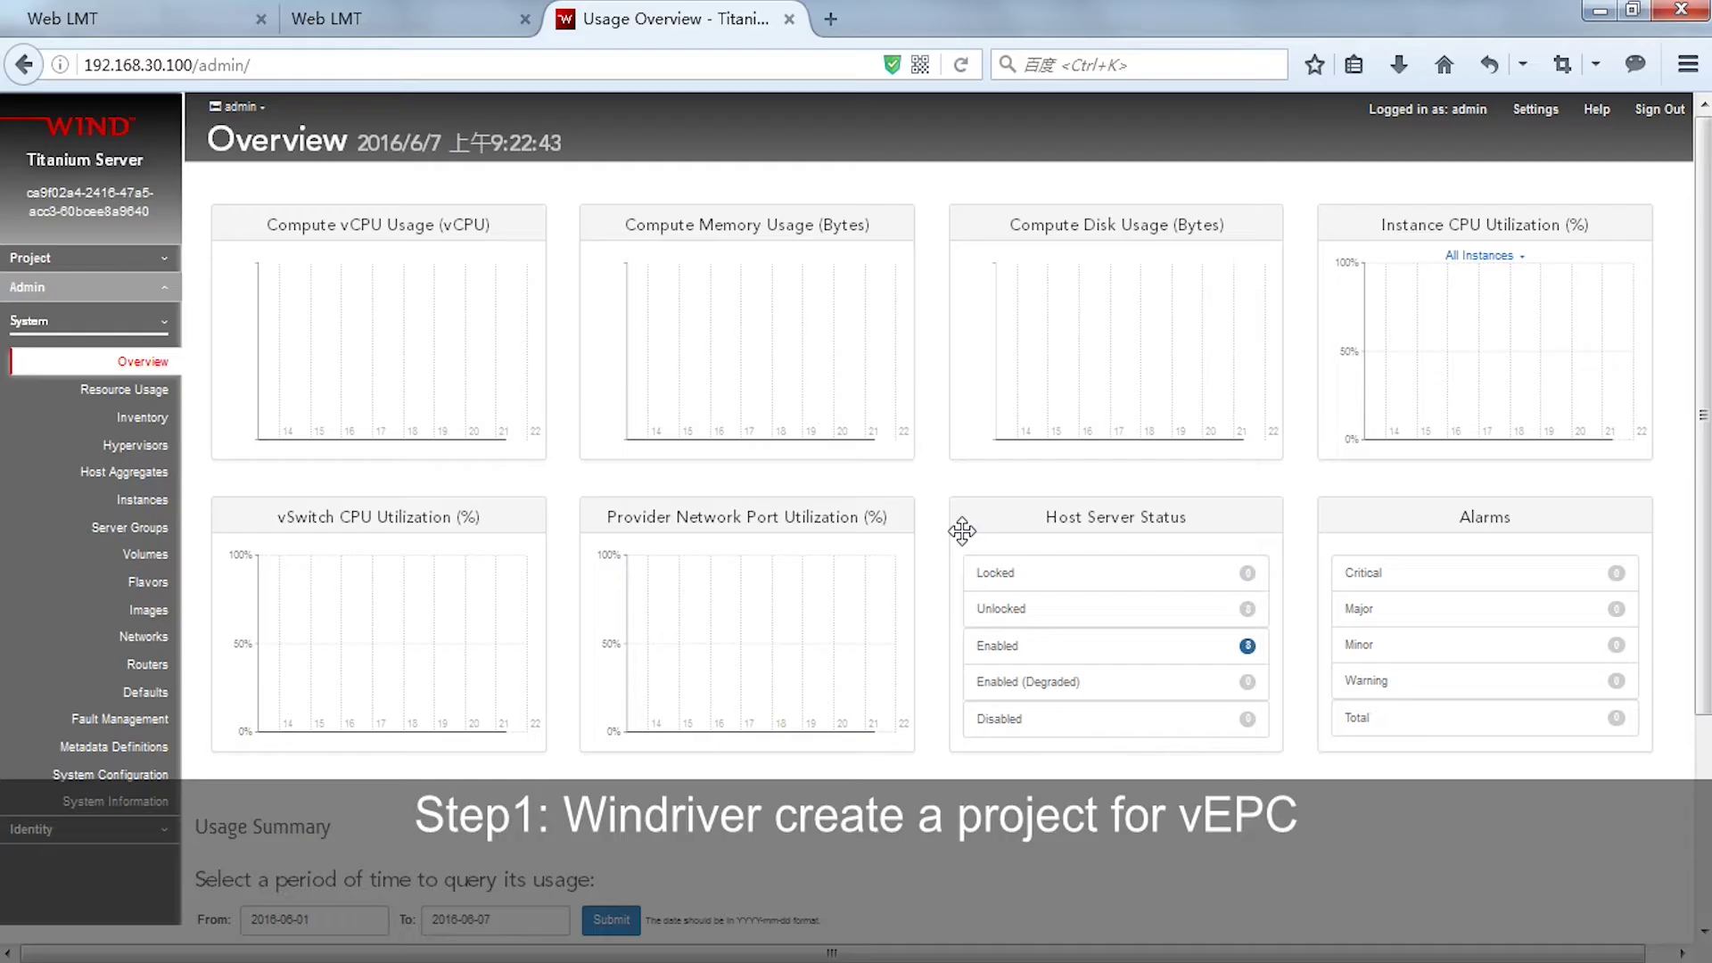
left_click(94, 822)
left_click(157, 356)
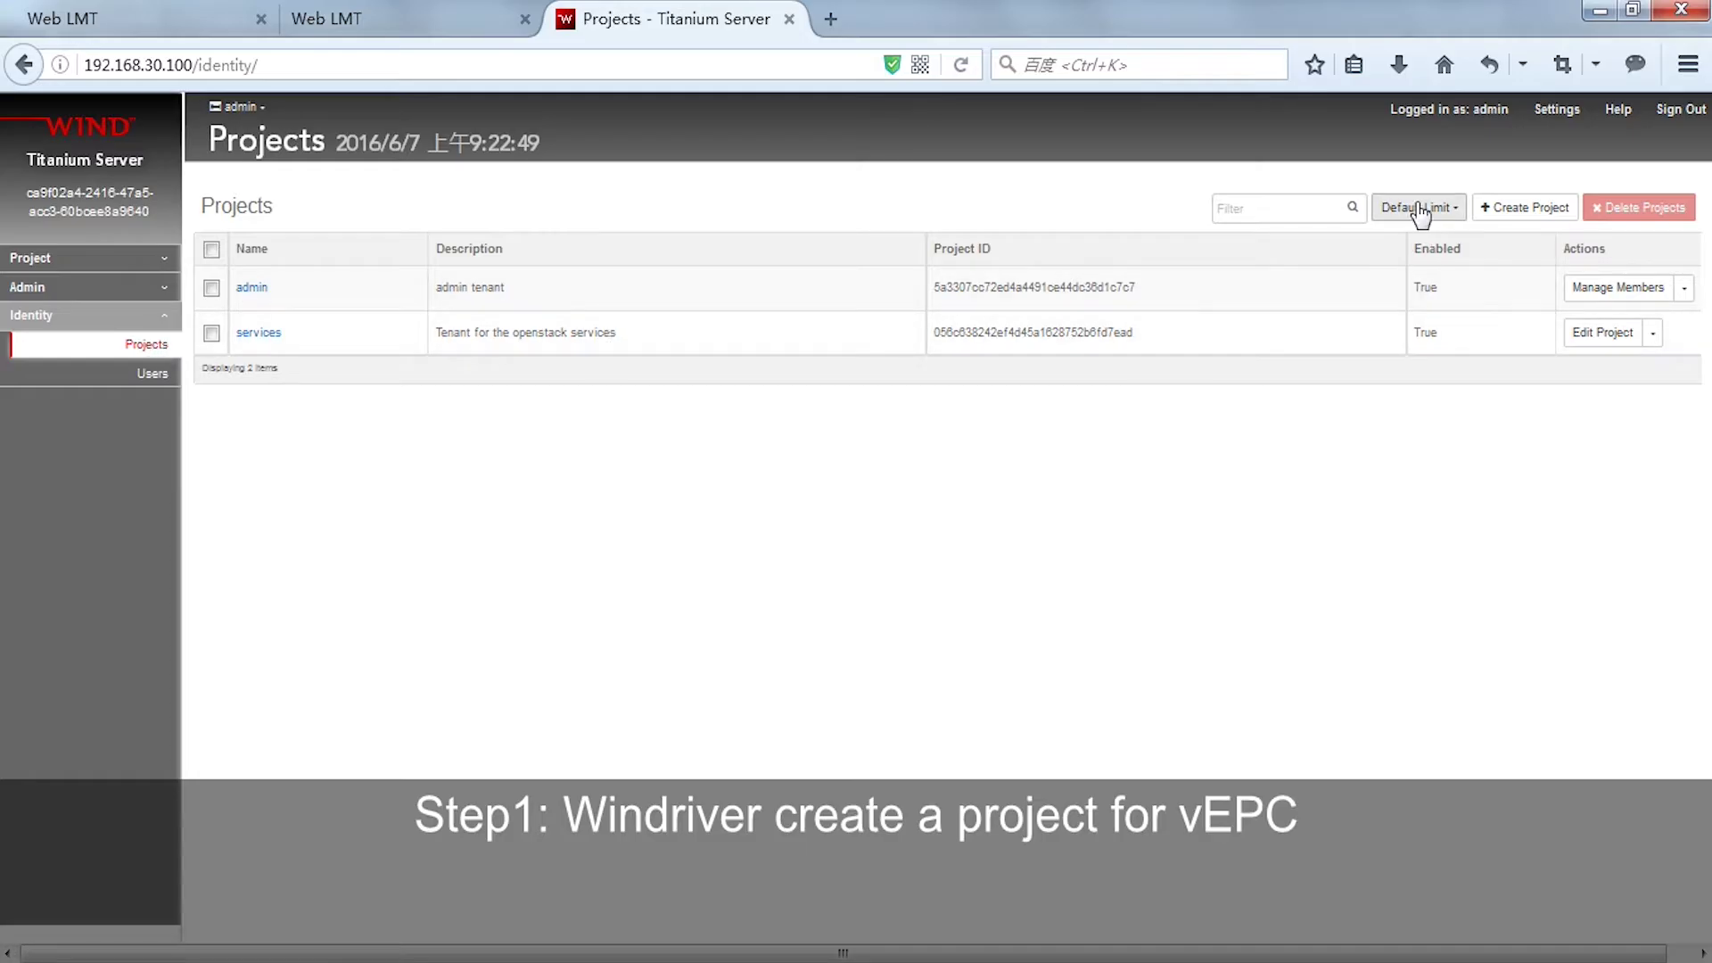
- Start a new project named vUSN with admin as a member holding the admin role
left_click(1523, 207)
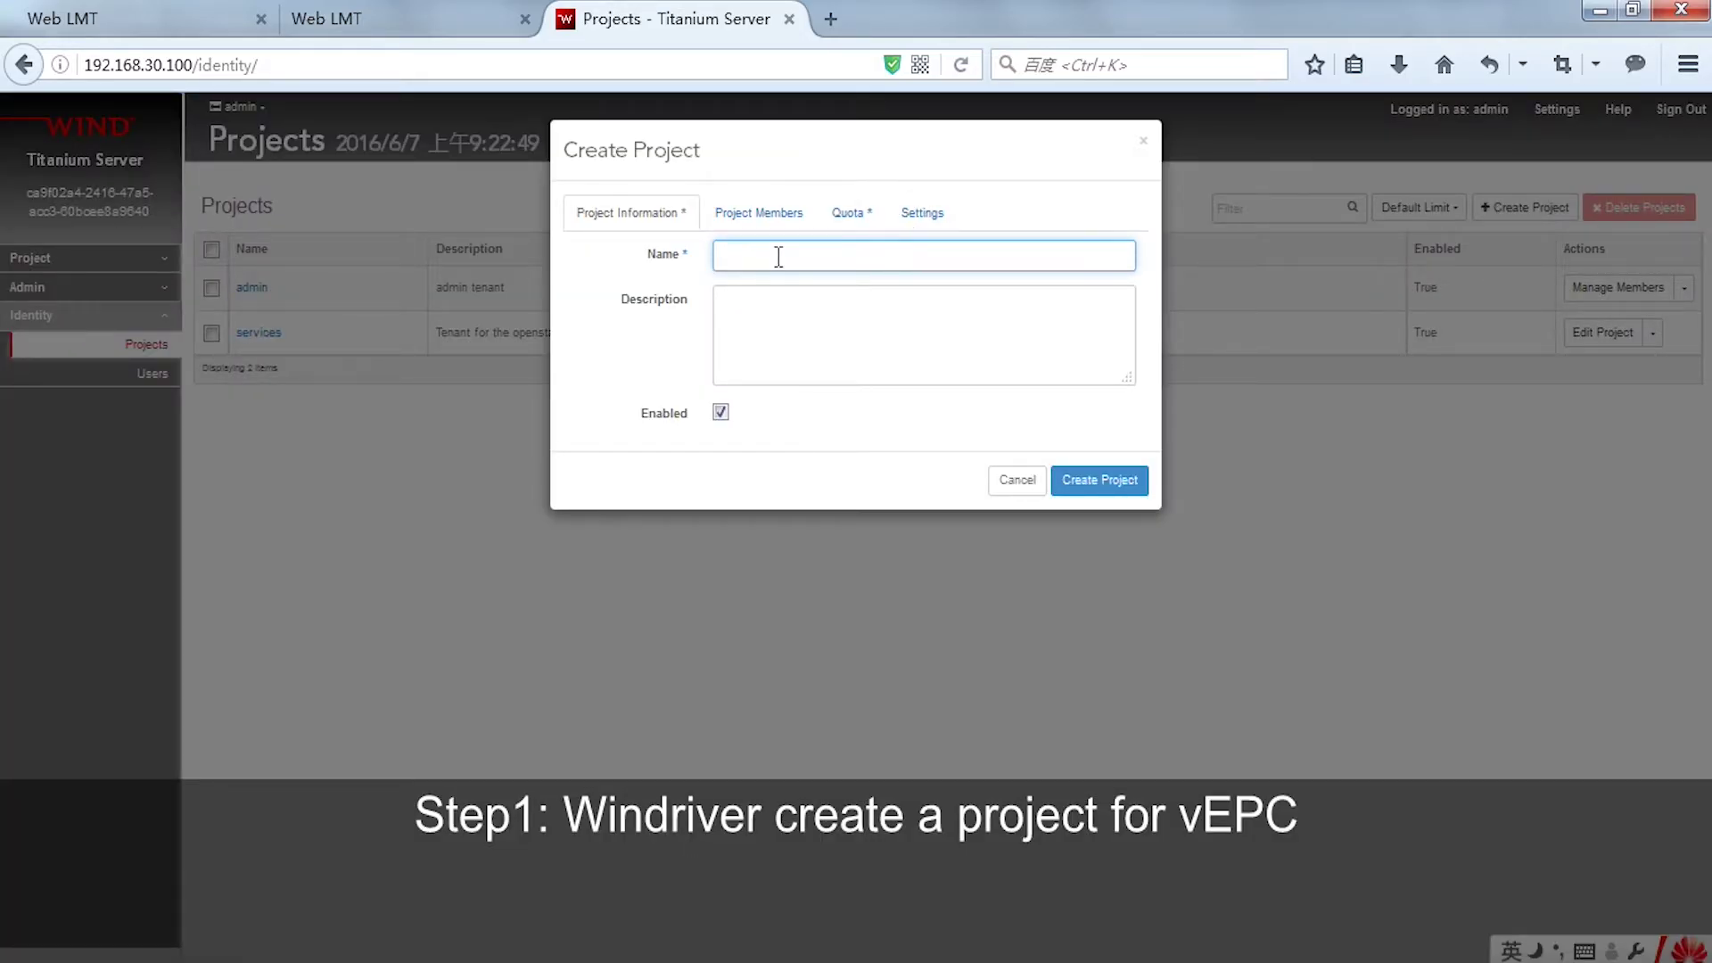
type("v")
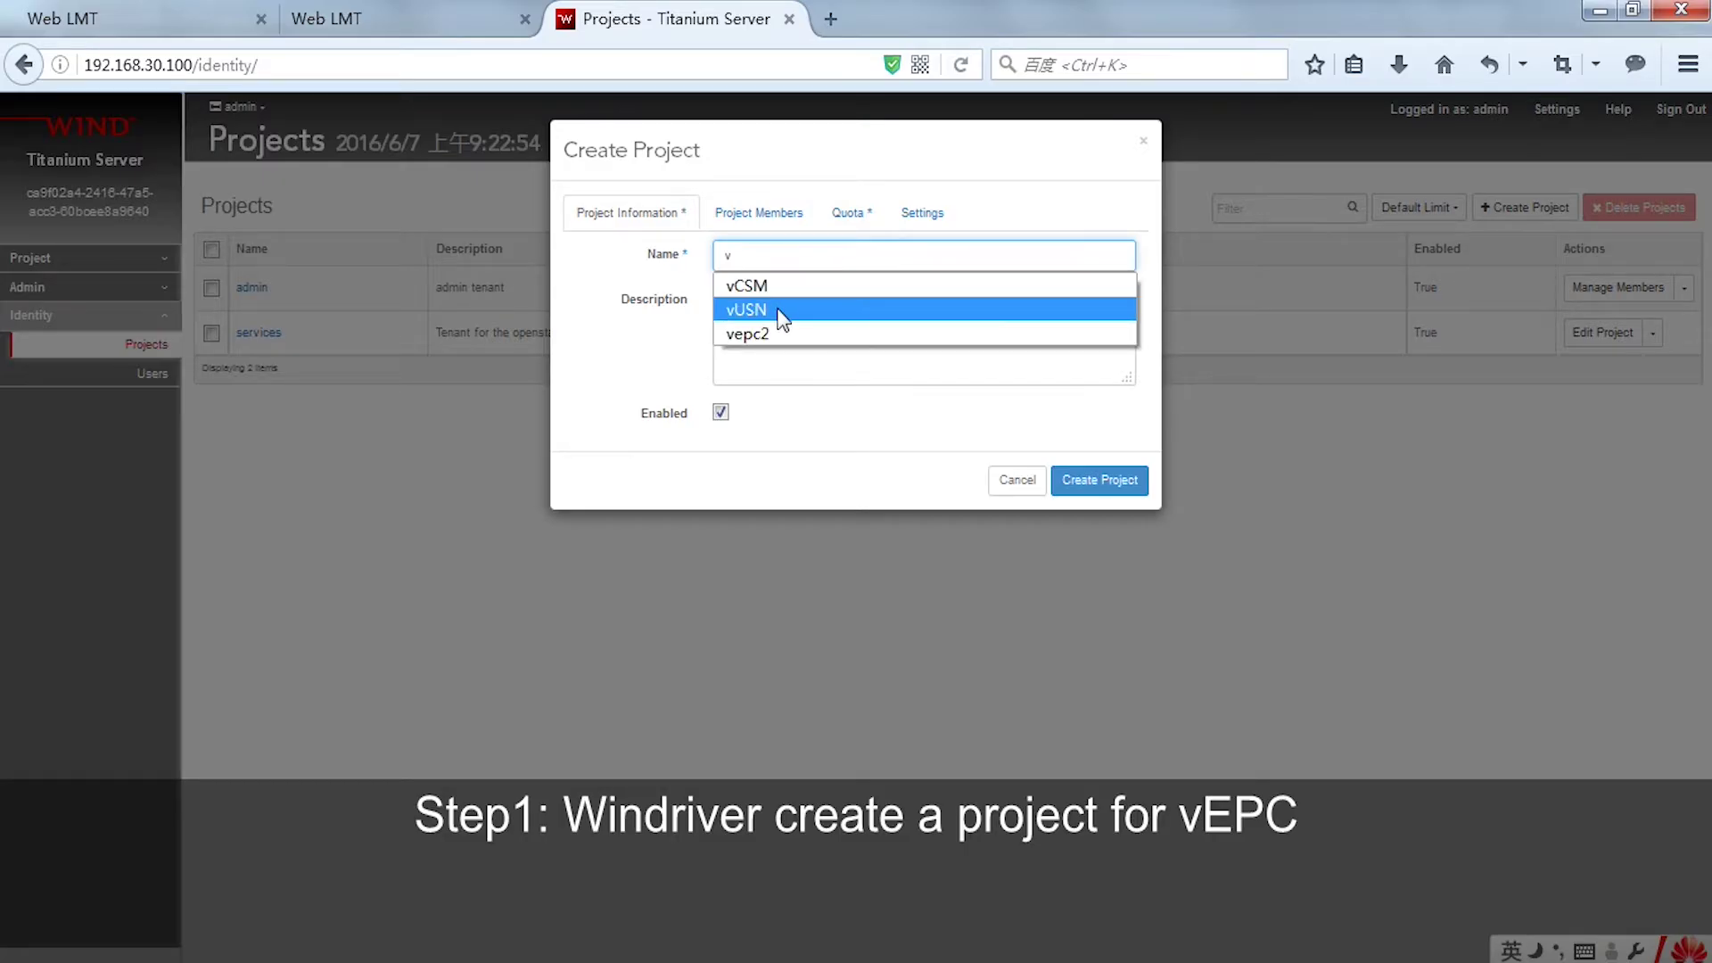
left_click(781, 312)
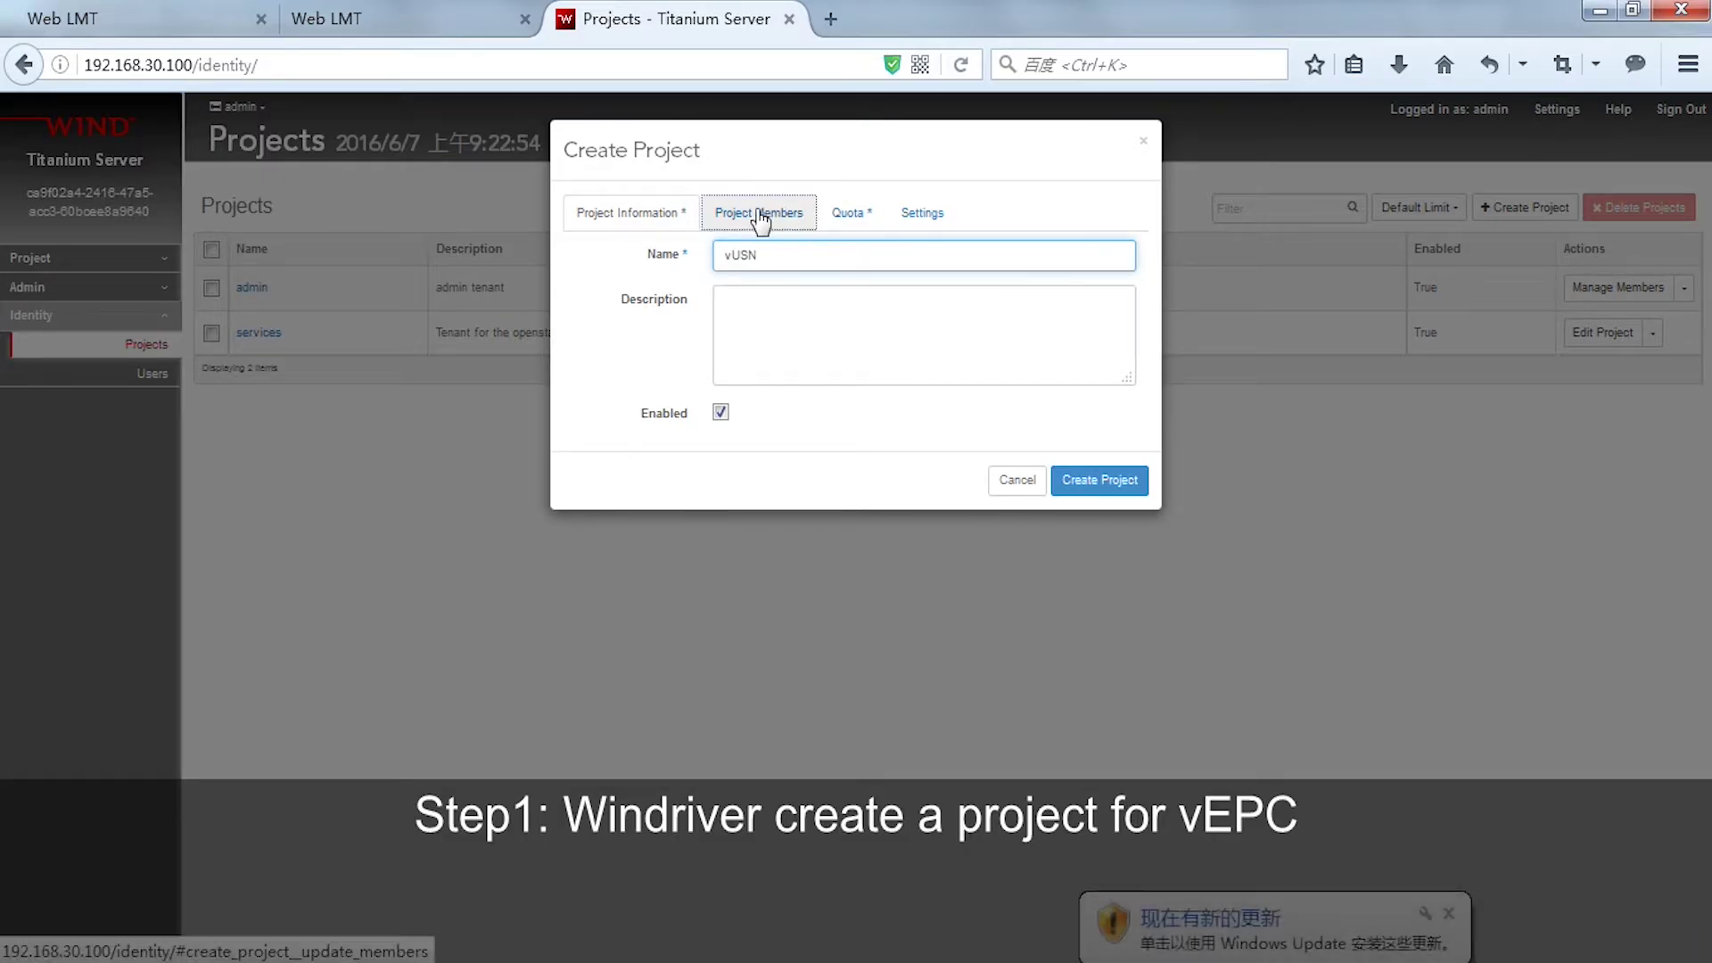
left_click(761, 217)
left_click(826, 315)
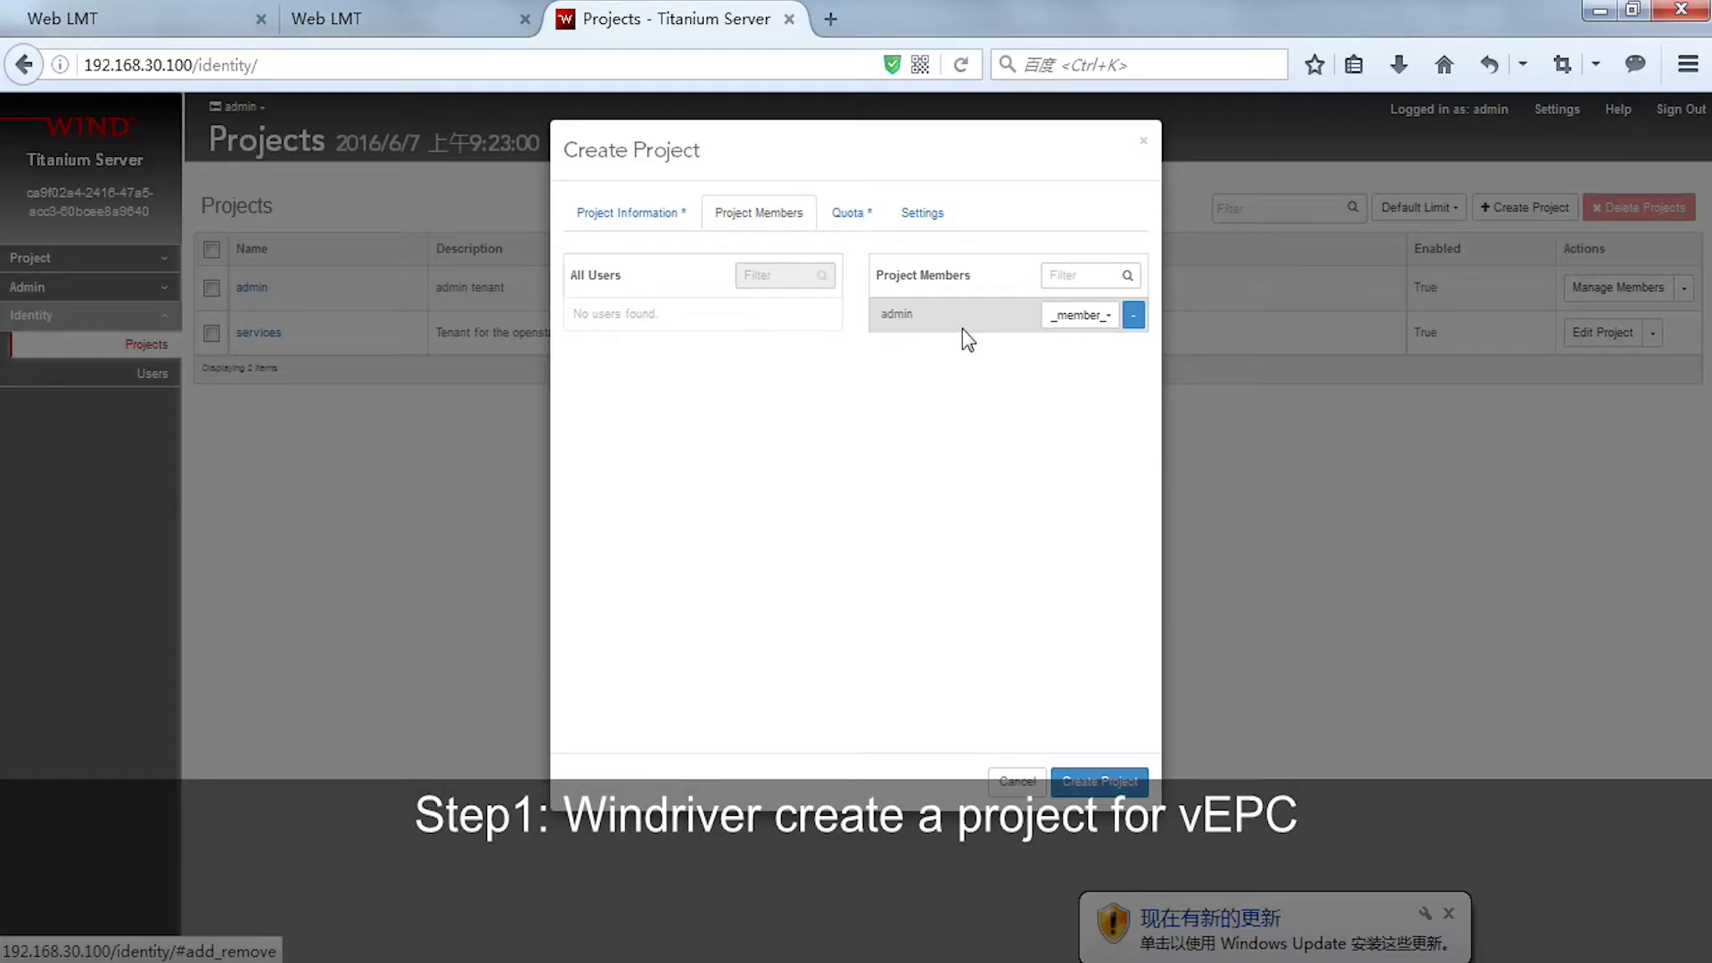
left_click(1095, 321)
left_click(1023, 398)
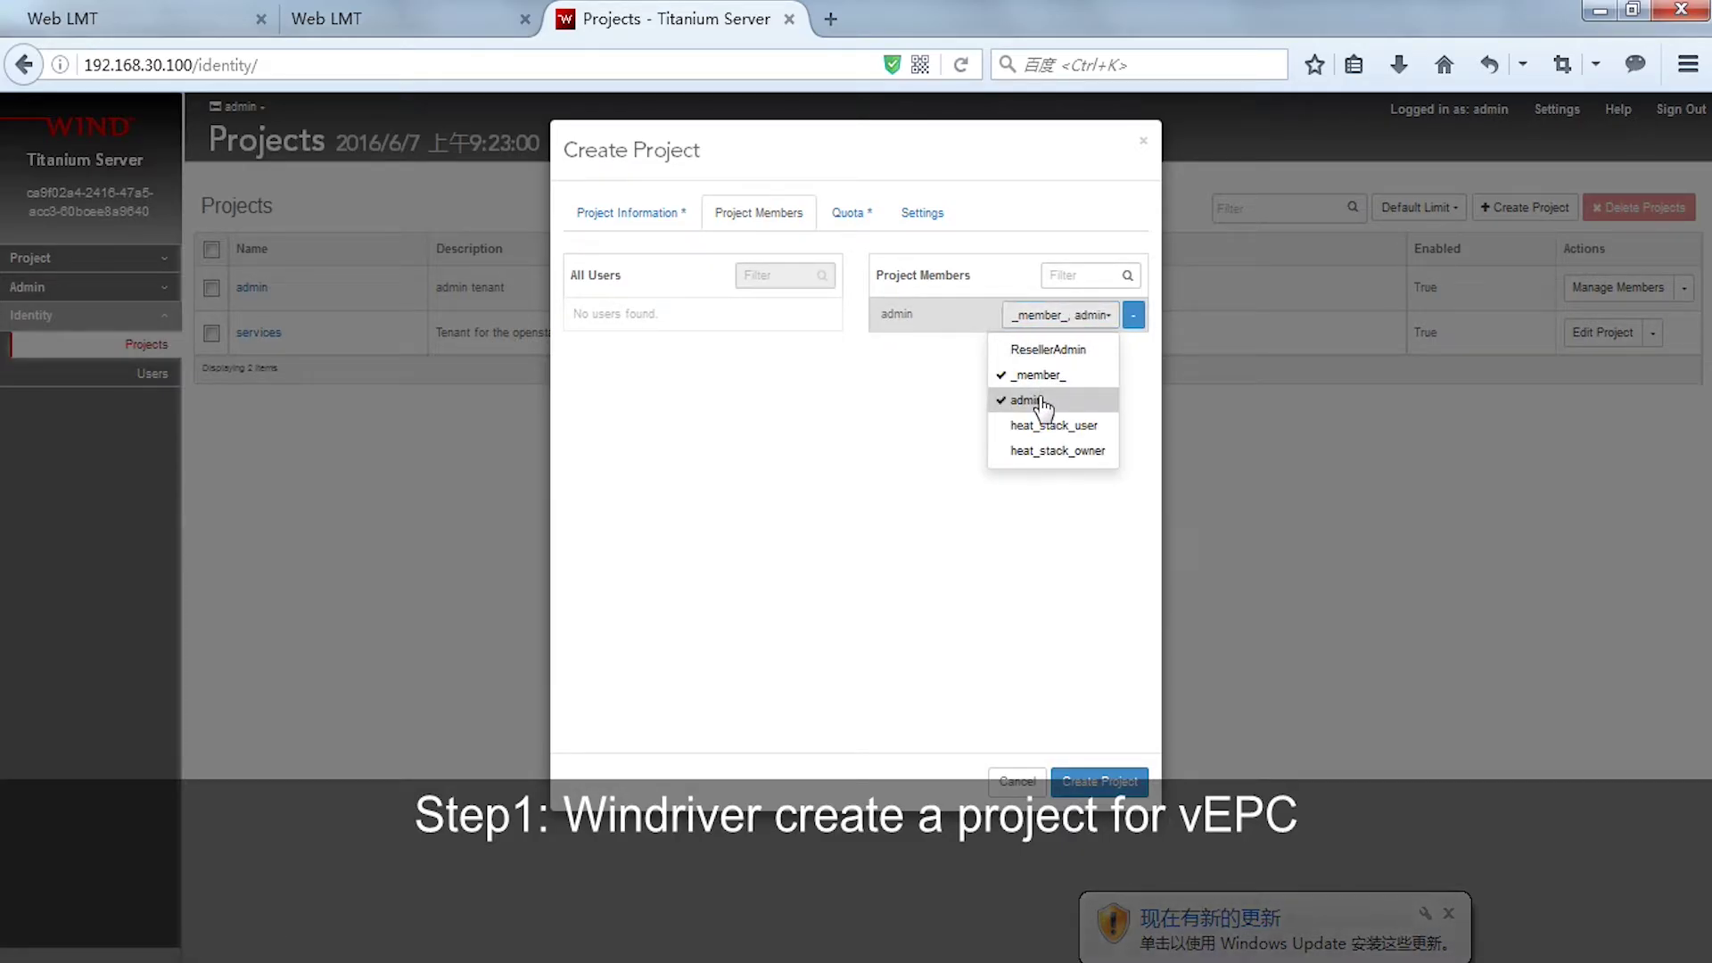
- Set Injected File Content quota 409600 and RAM 40960000 MB, create vUSN, and make it current
left_click(848, 223)
left_click(771, 431)
key("BackSpace")
key("BackSpace")
key("BackSpace")
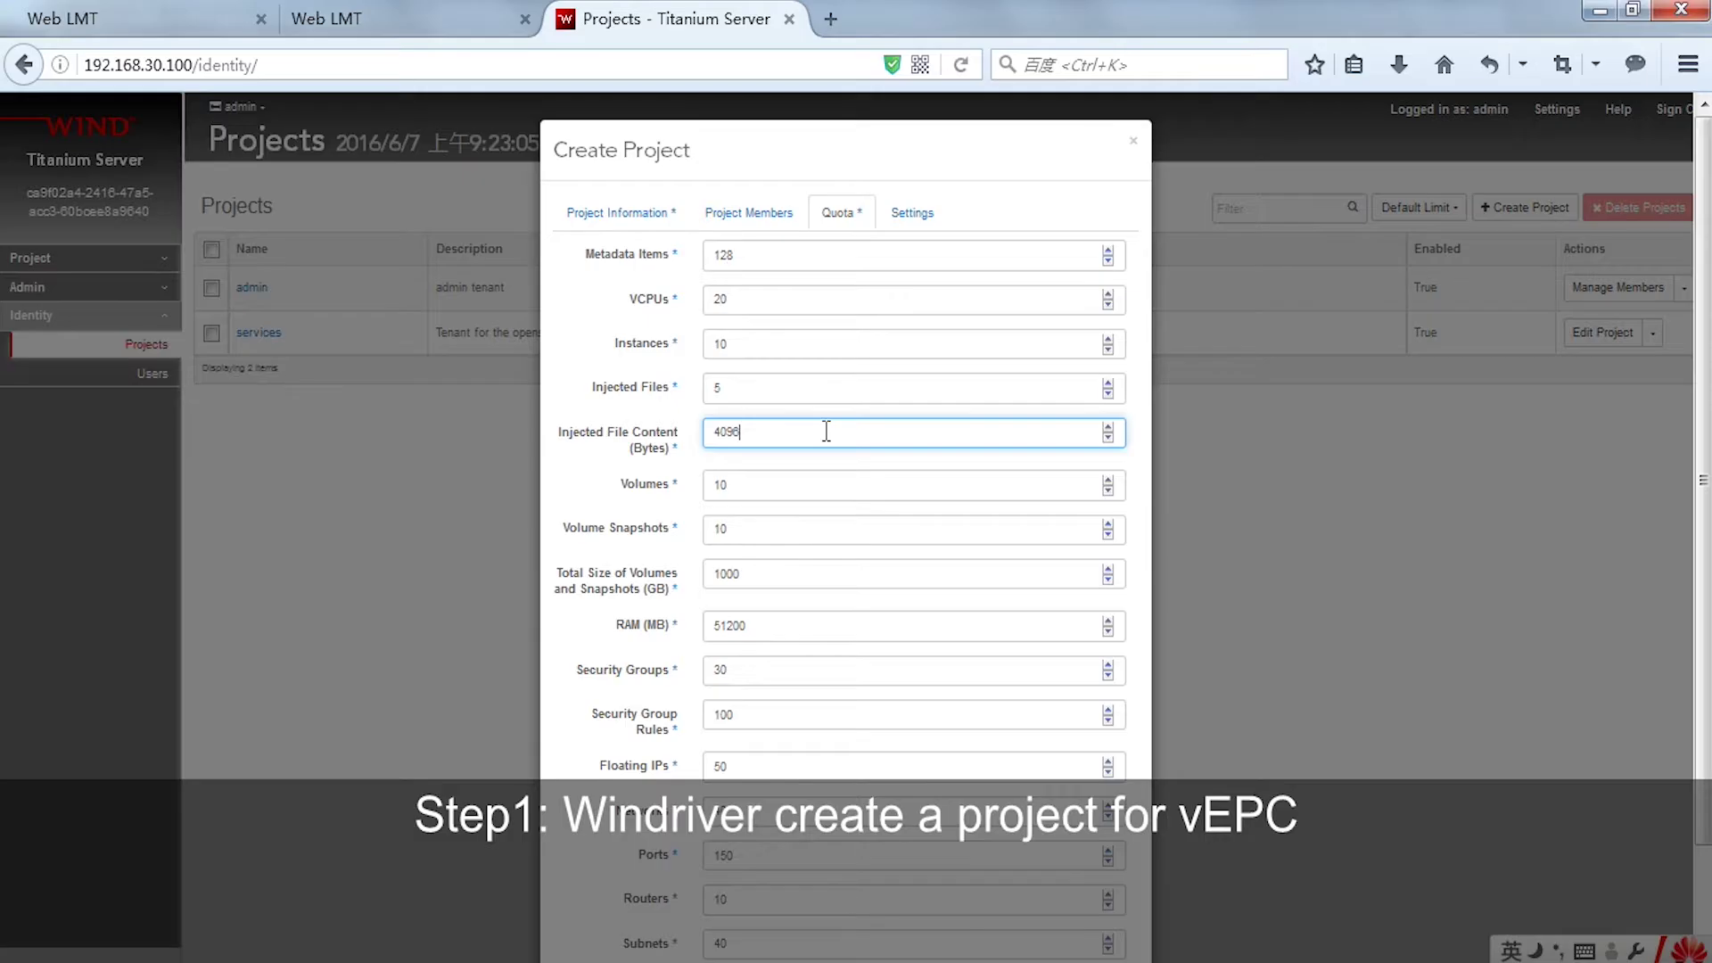
type("409600")
scroll(811, 606, "down", 1)
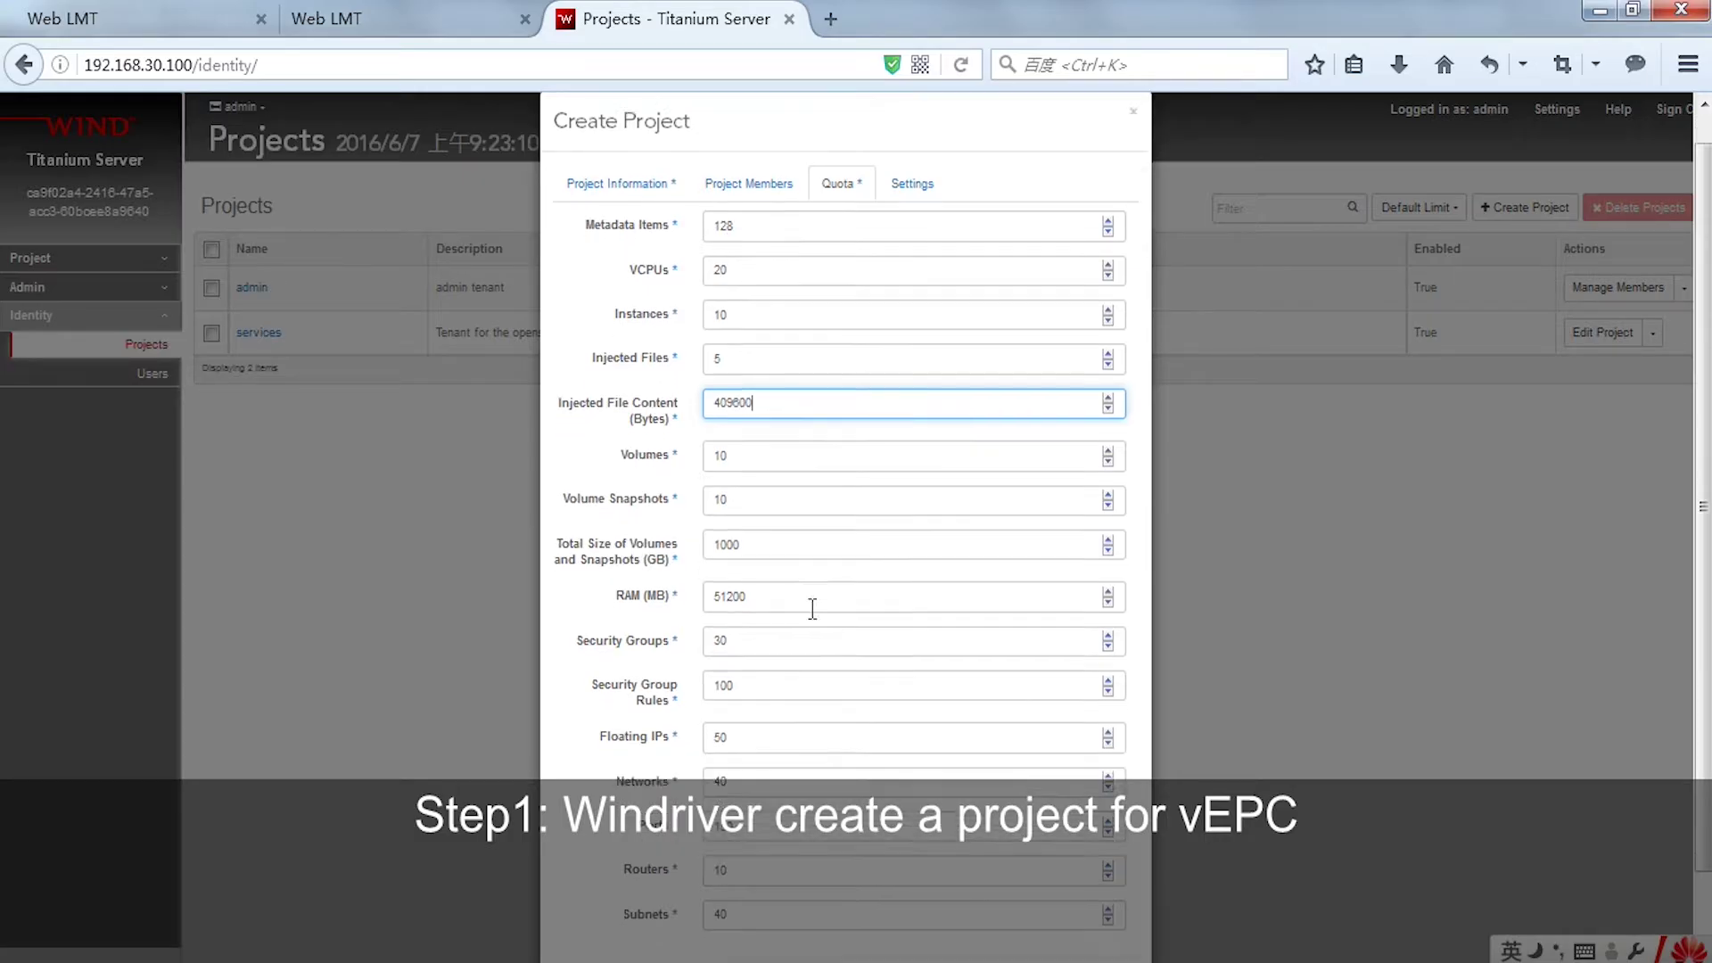
left_click_drag(776, 584, 660, 575)
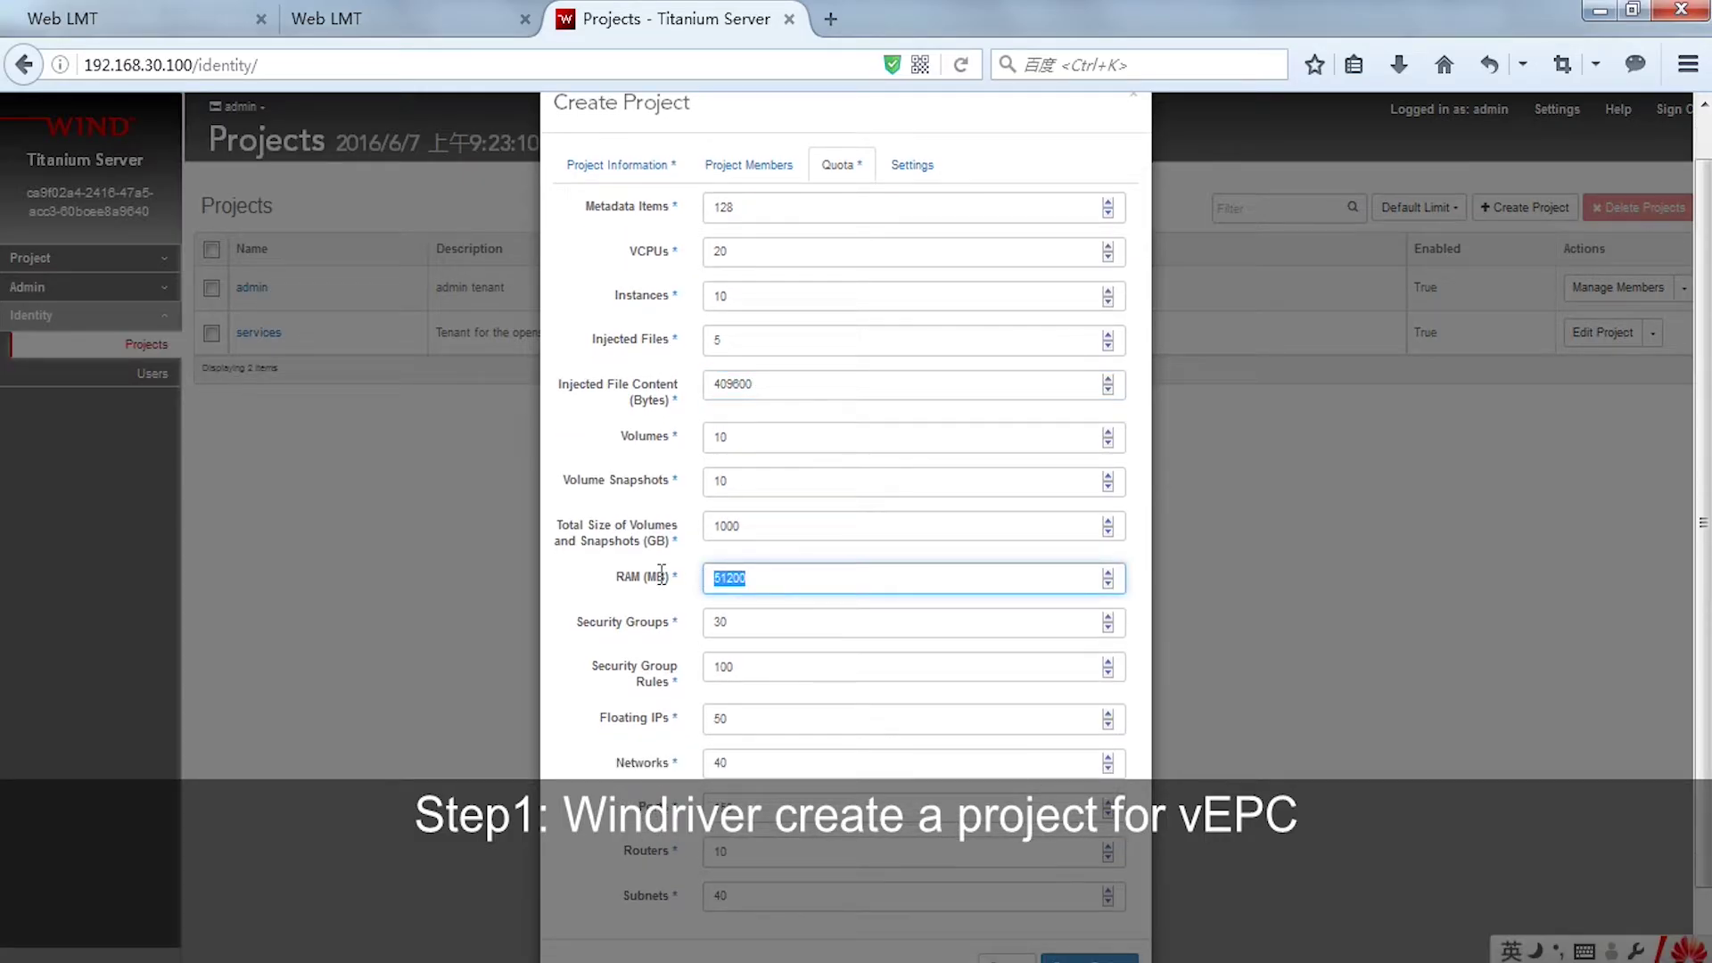
type("40960000")
scroll(878, 657, "down", 2)
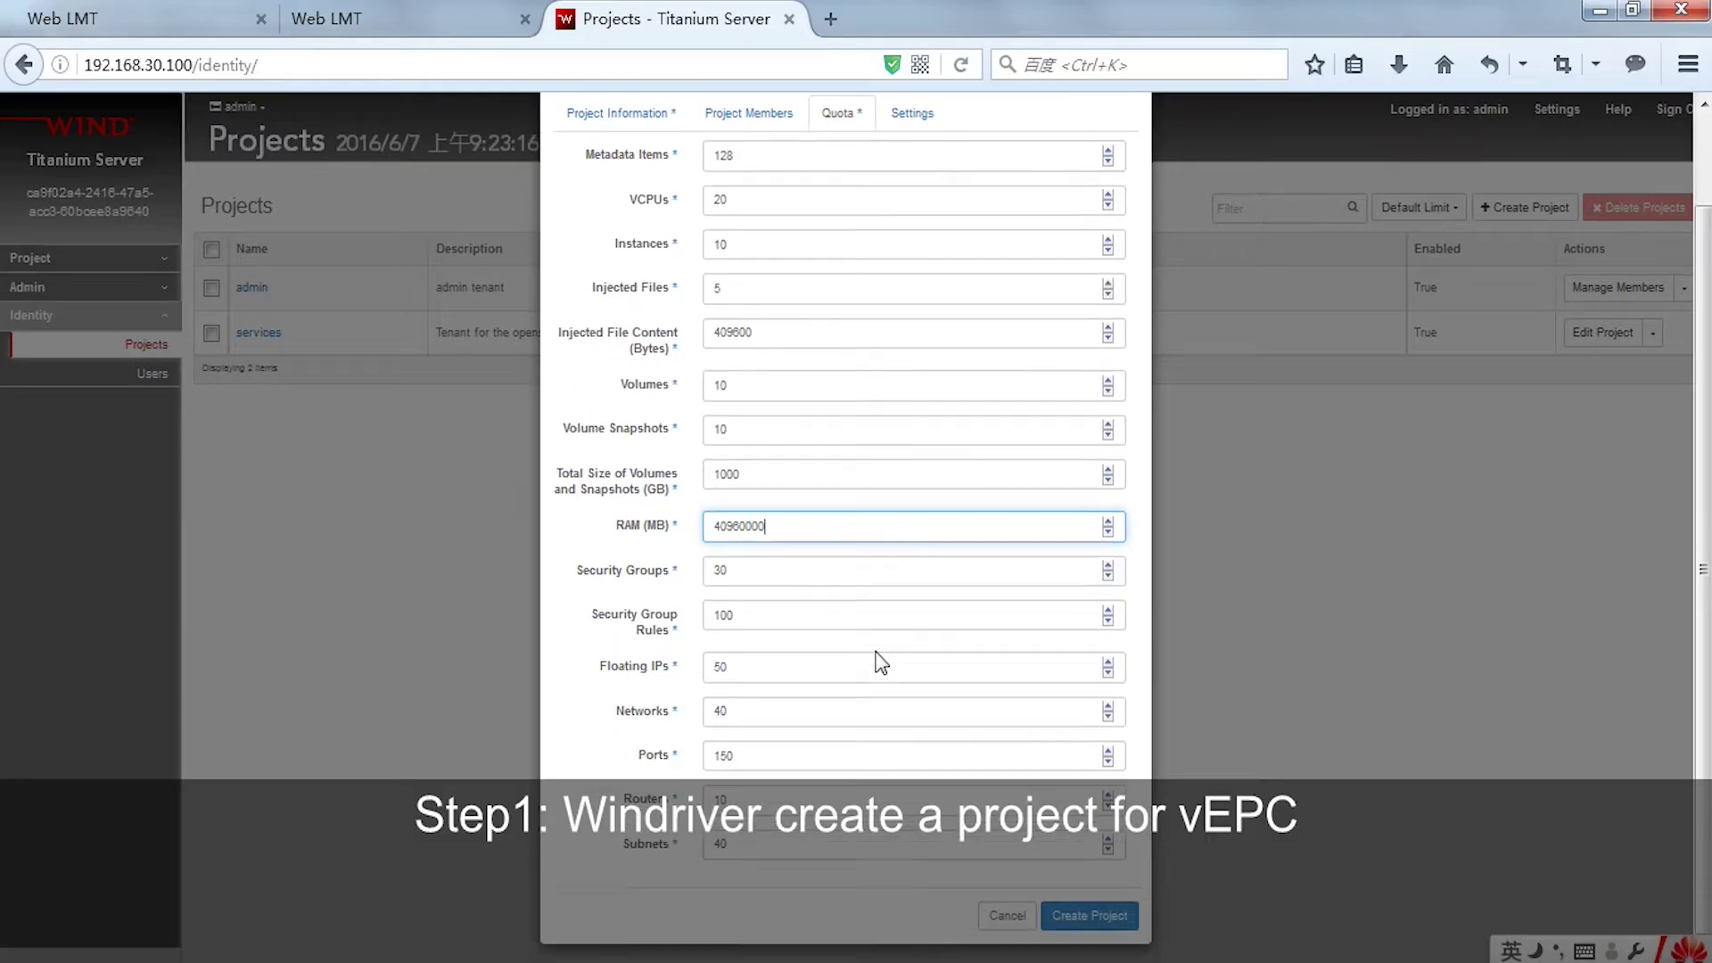
left_click(1113, 917)
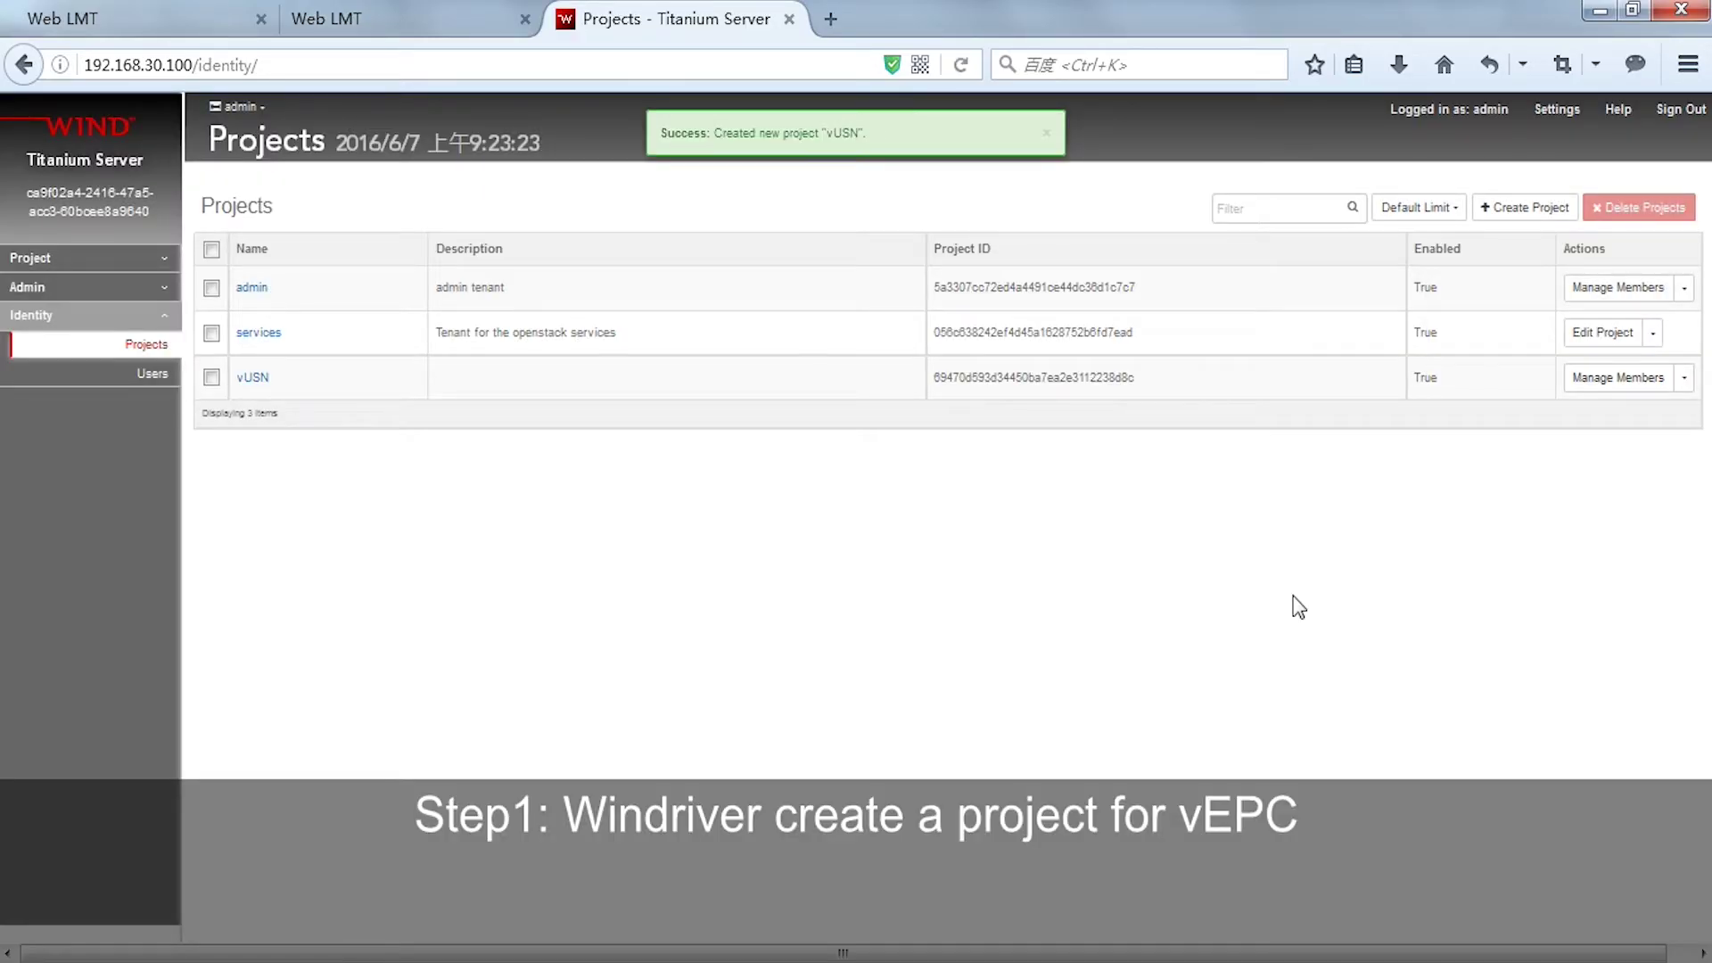
left_click(261, 108)
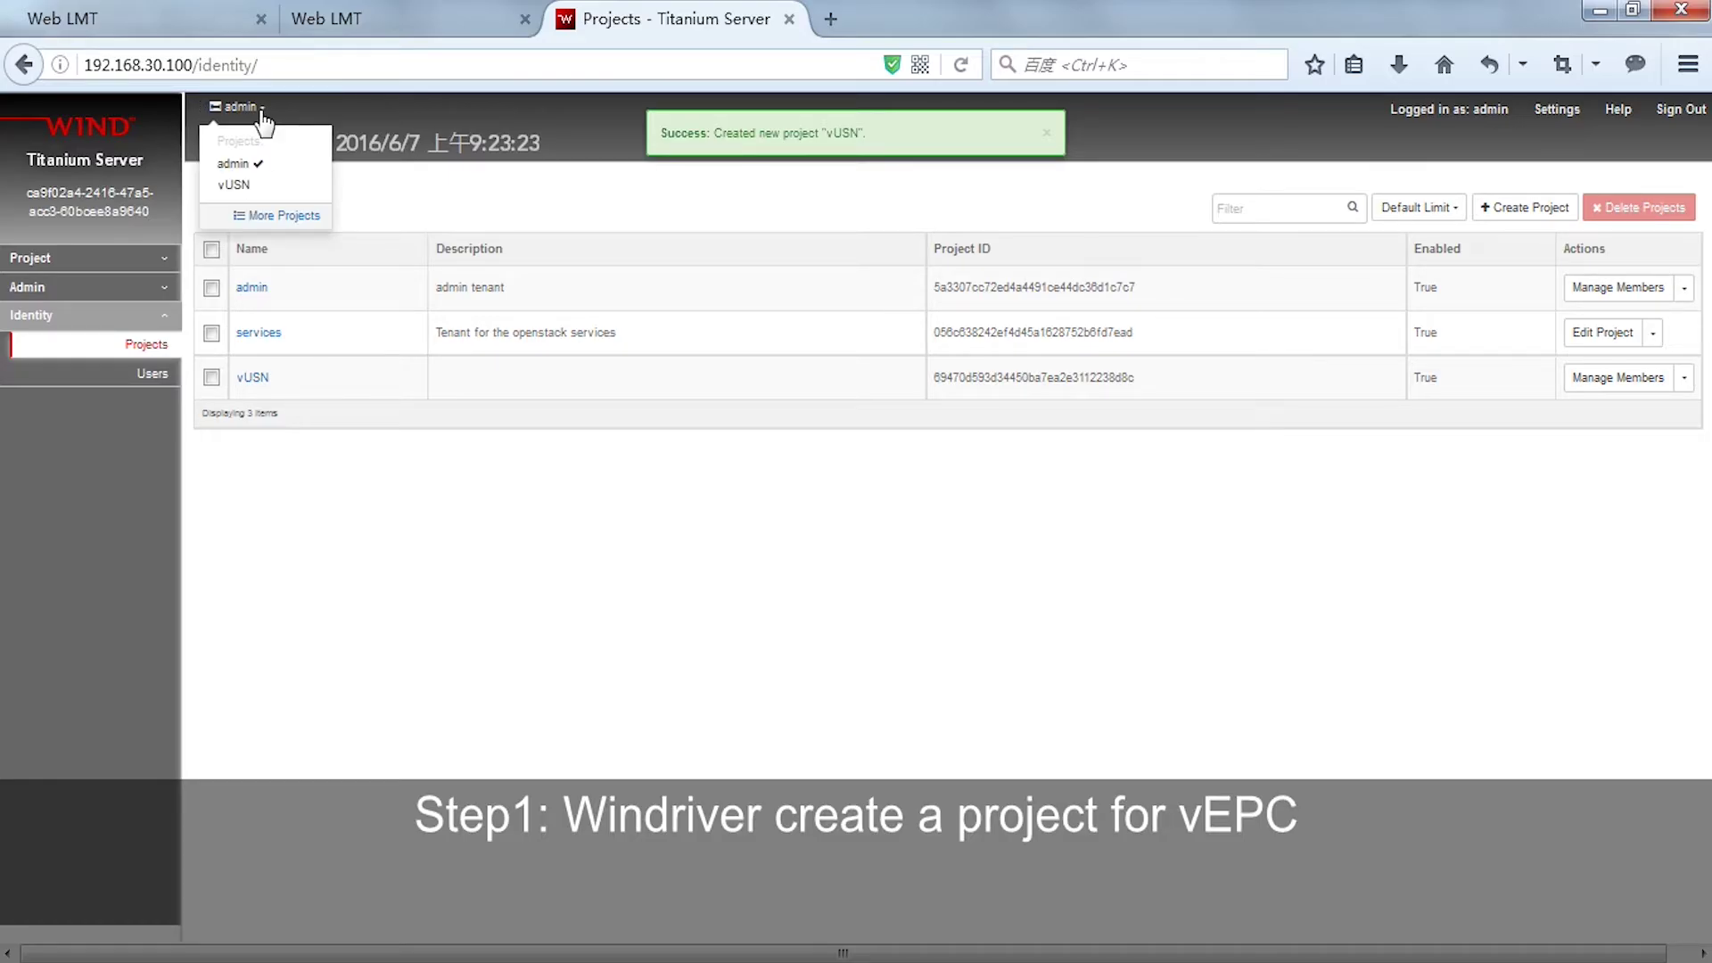
left_click(259, 185)
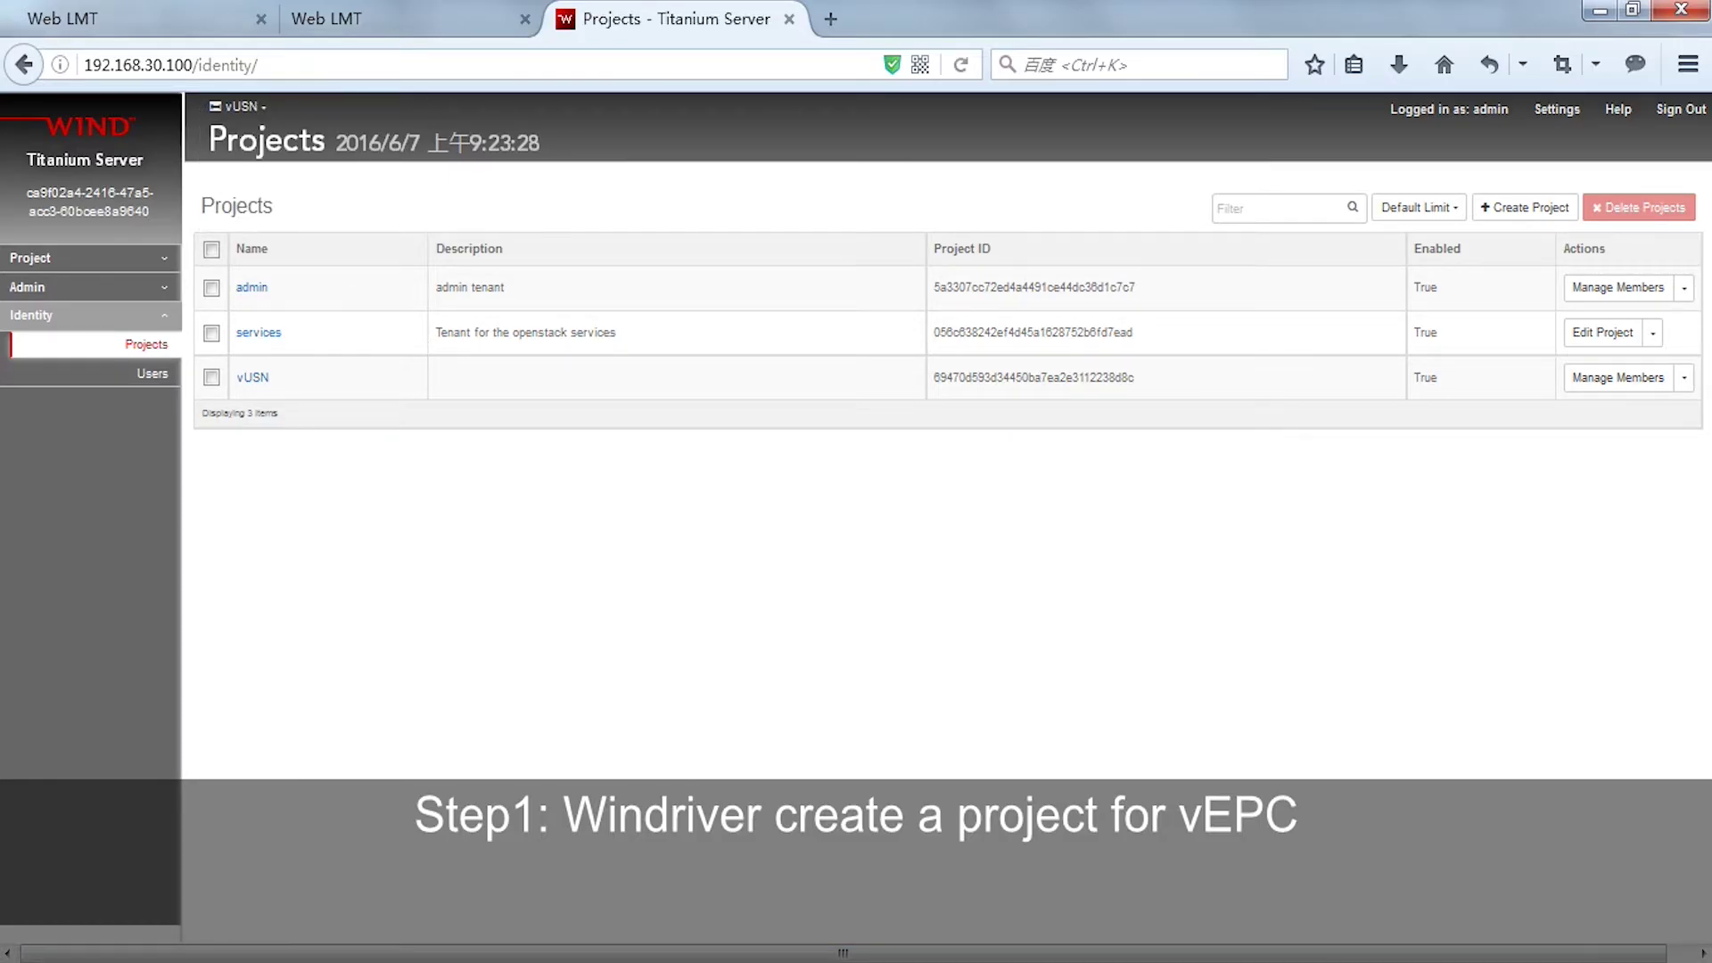
- Log in to CloudOpera CSM as admin and open Resource > Cloud Service
left_click(651, 785)
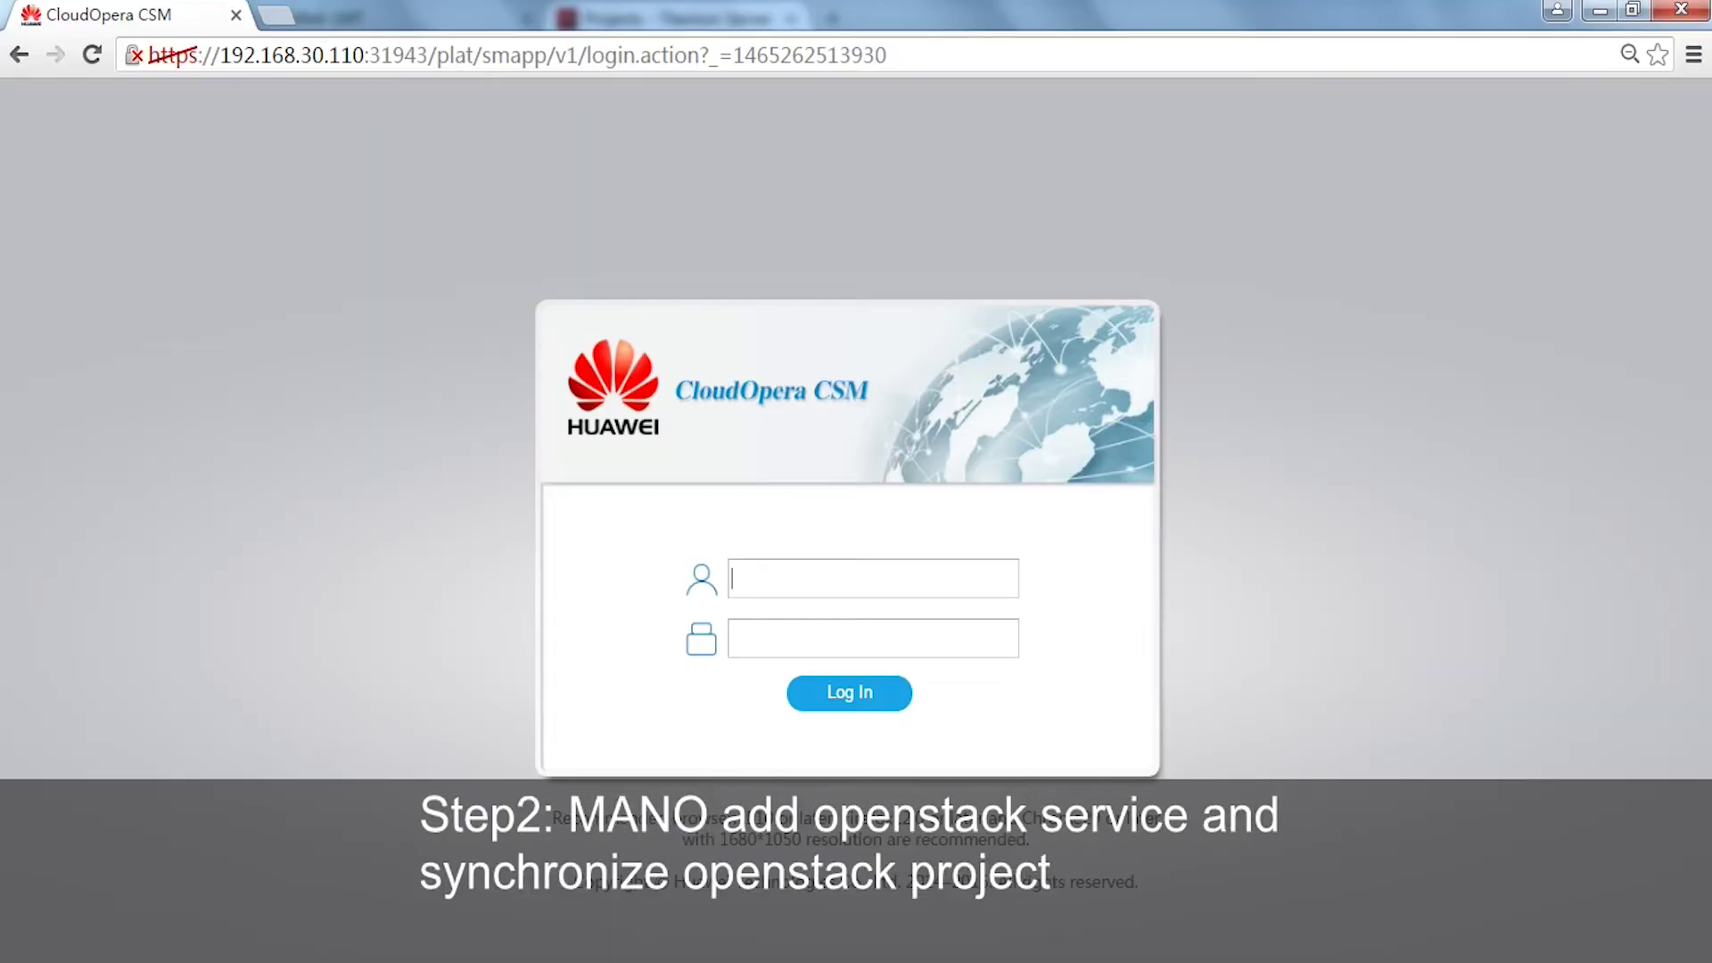
type("admin******")
left_click(853, 696)
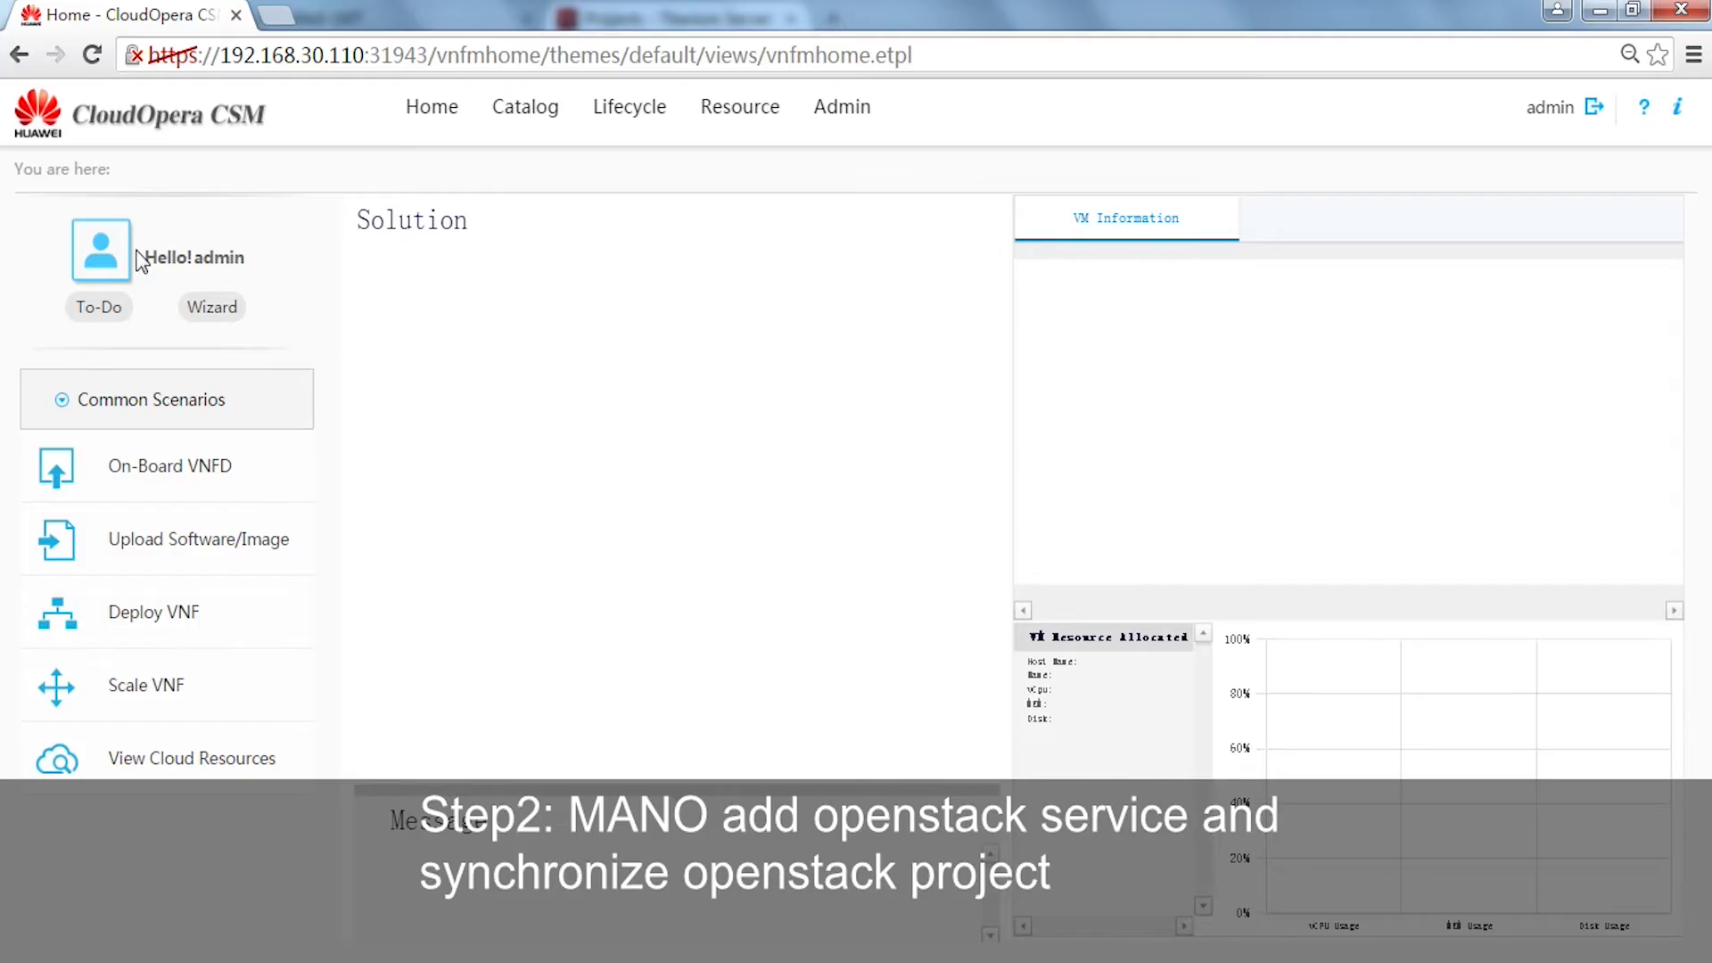
mouse_move(740, 121)
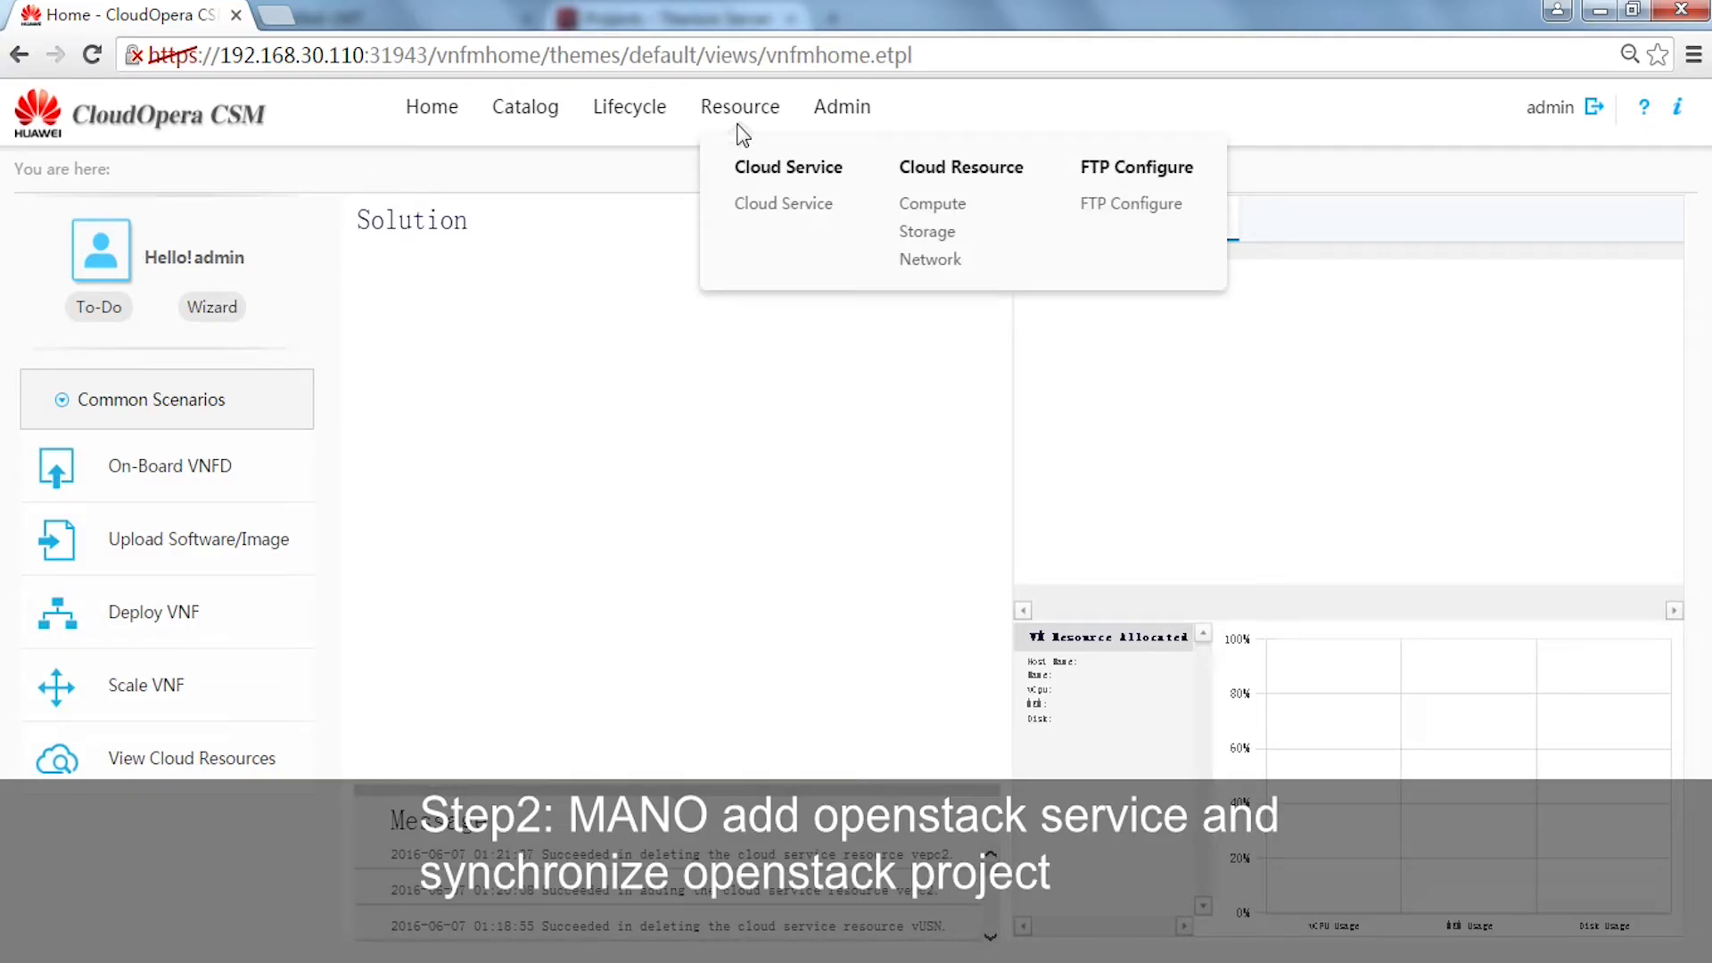
left_click(778, 207)
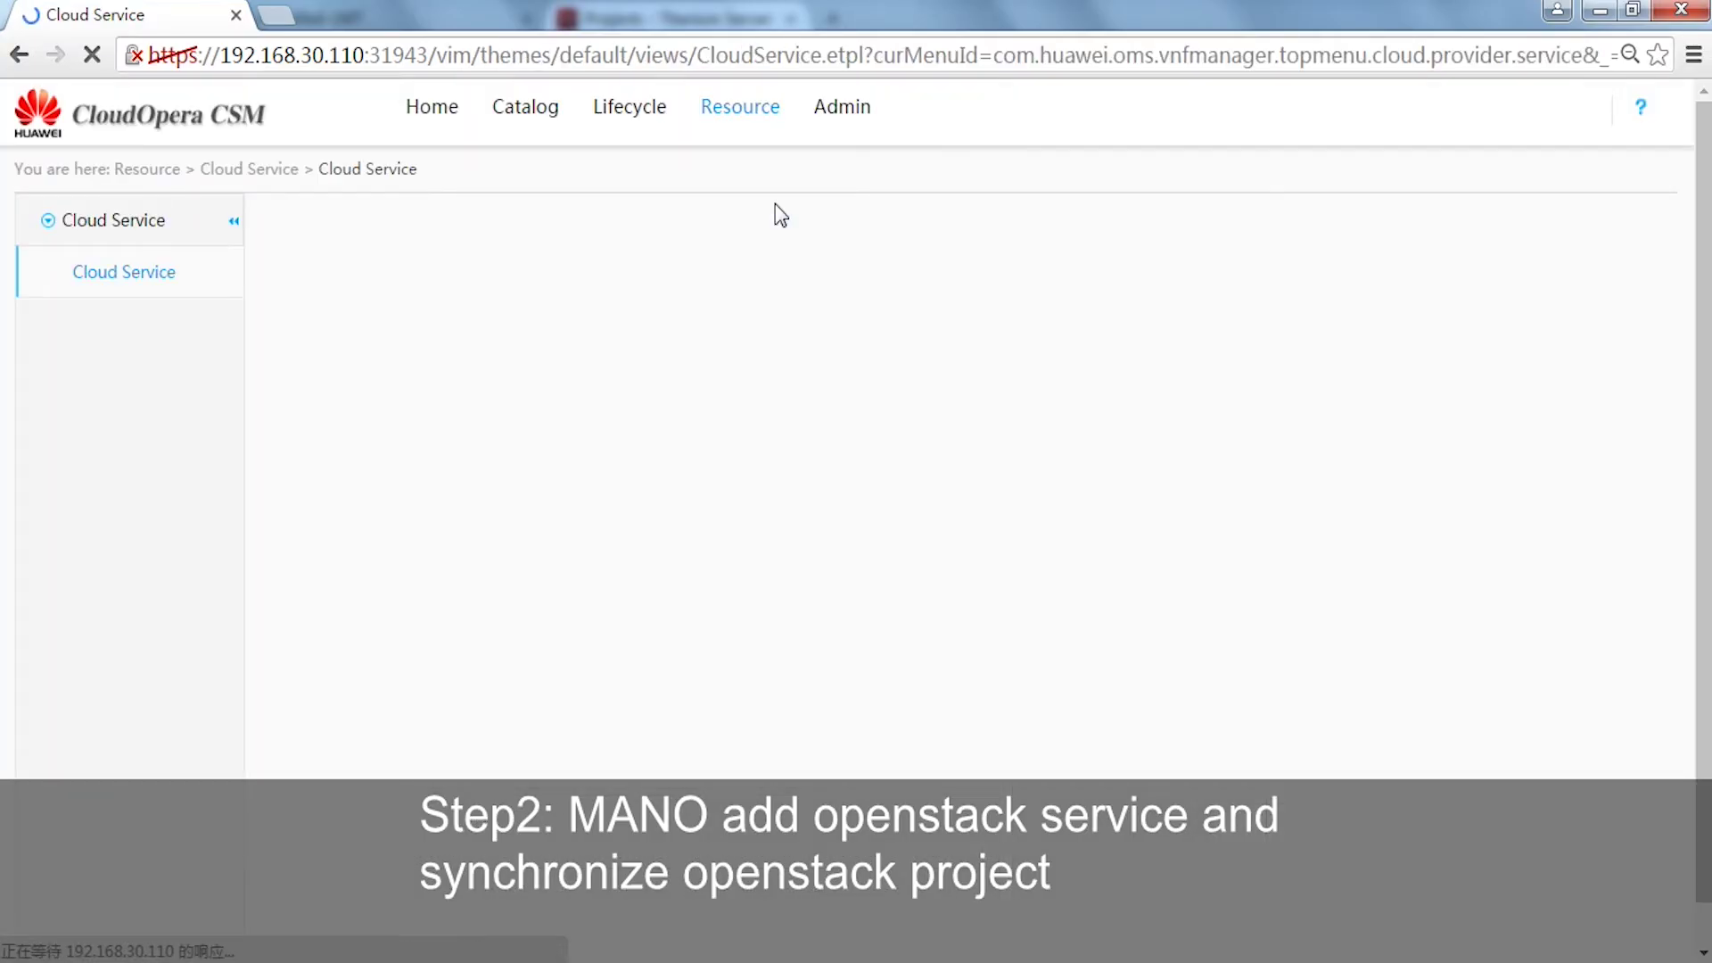
left_click(317, 223)
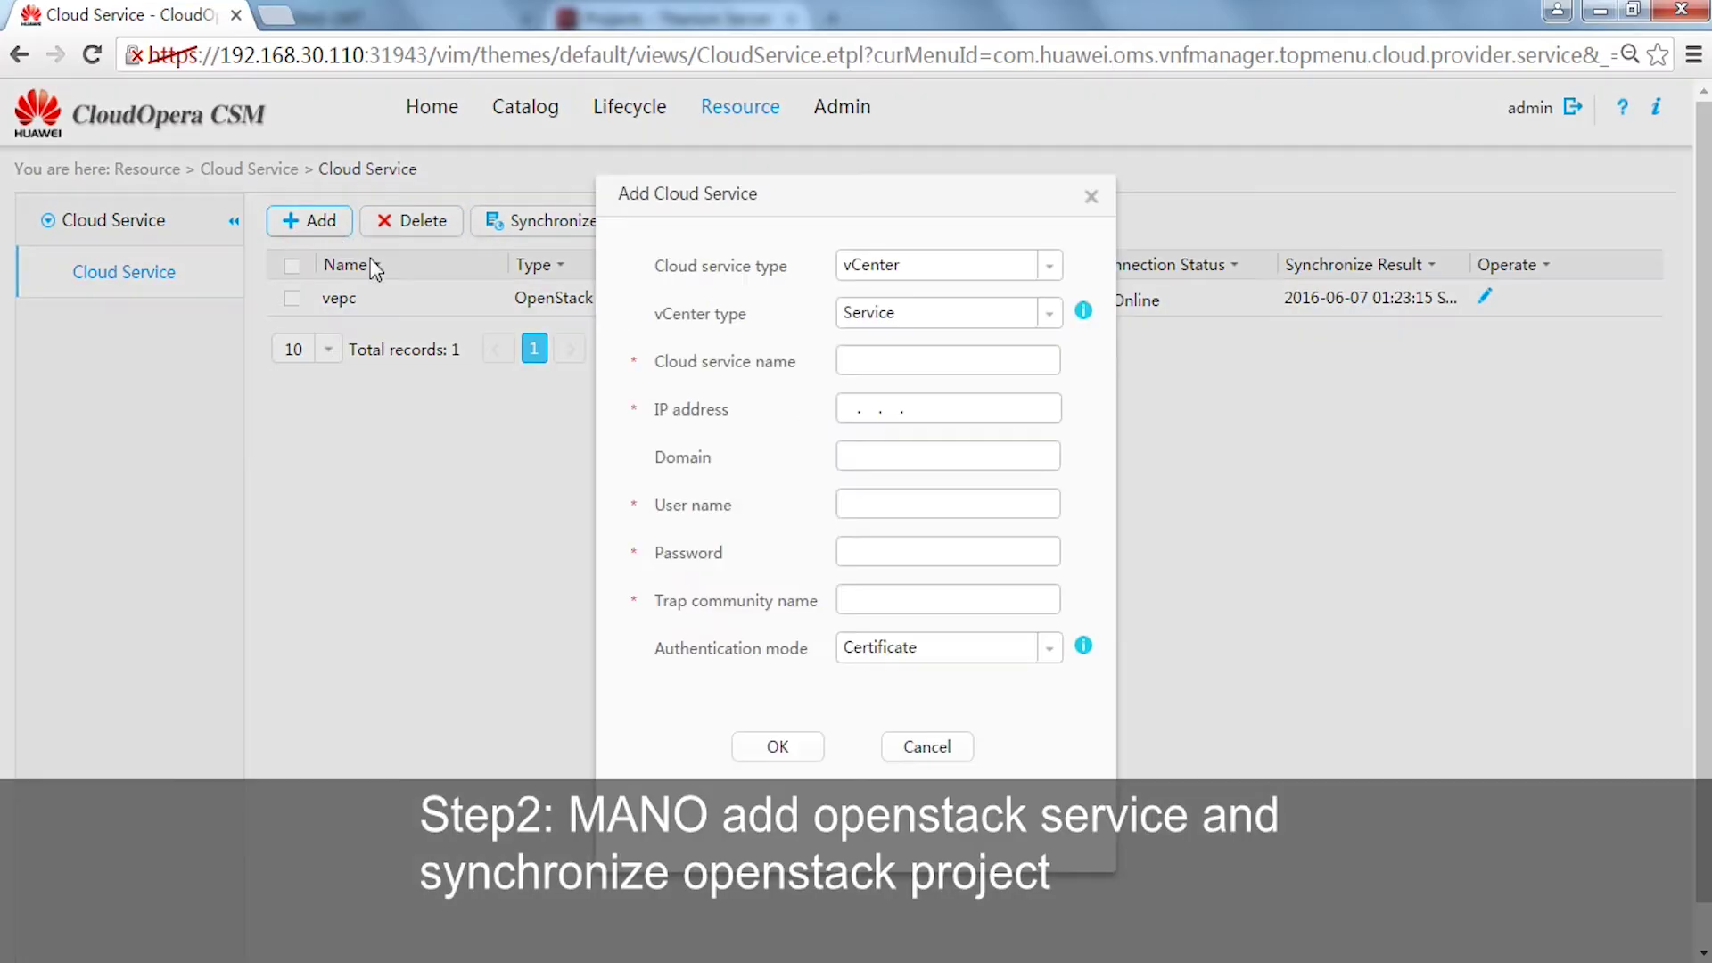
left_click(1045, 268)
left_click(960, 393)
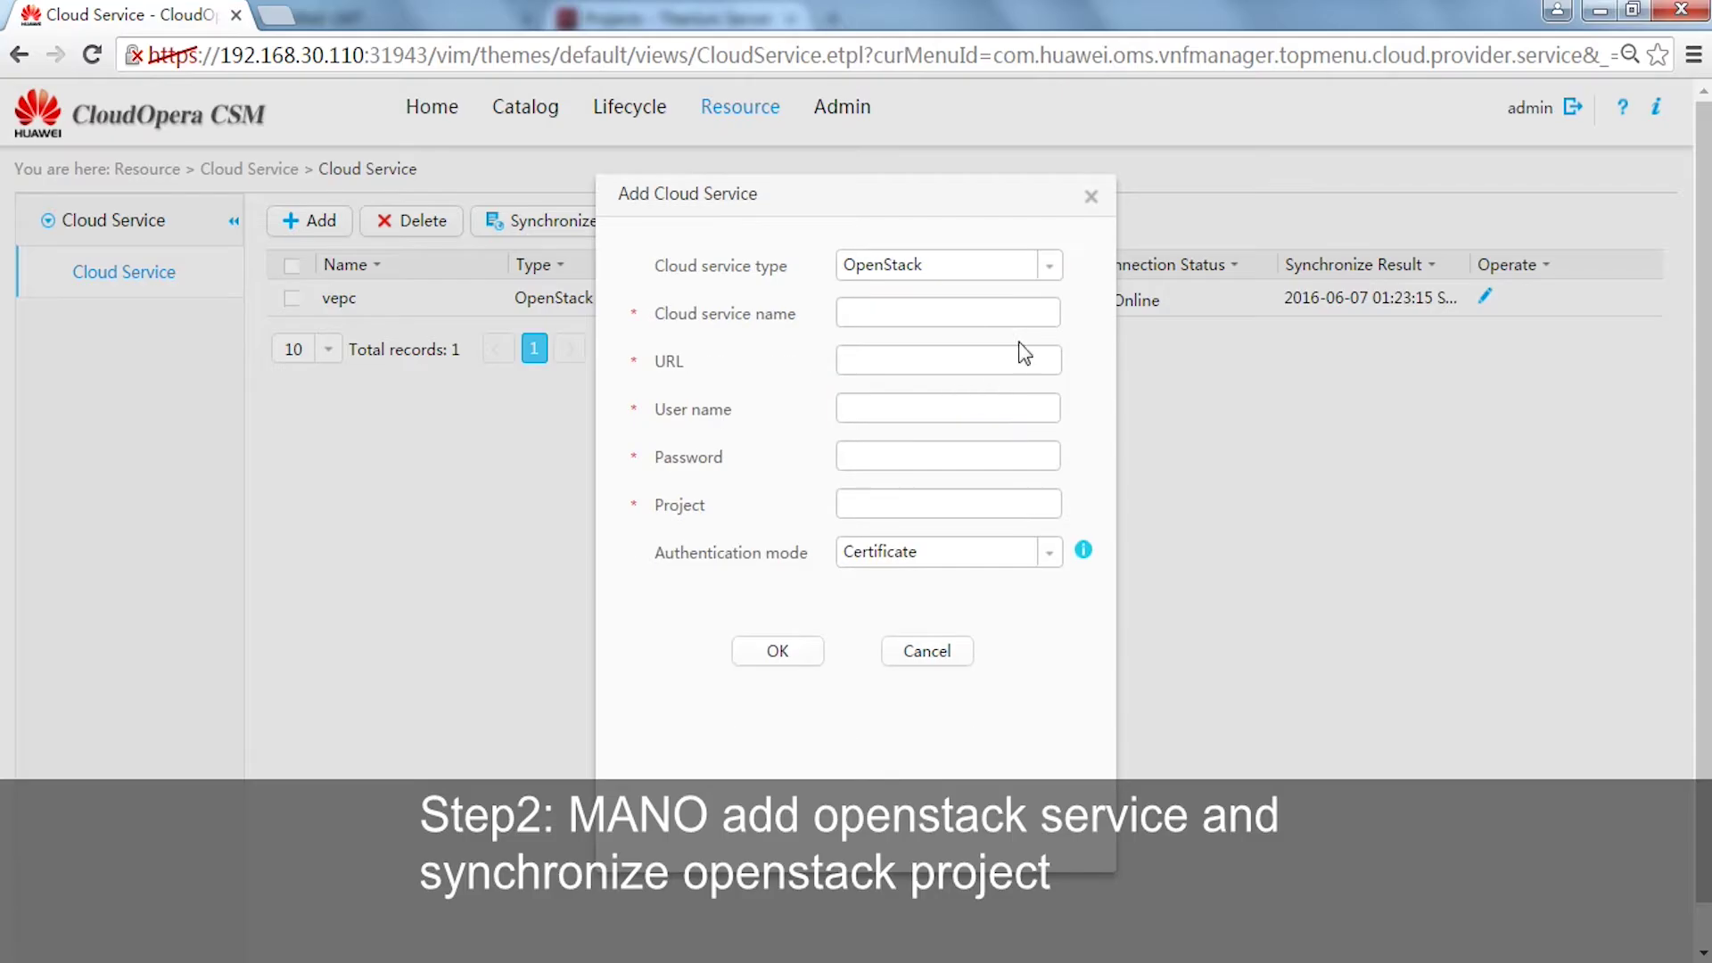
left_click(946, 312)
type("vepc2")
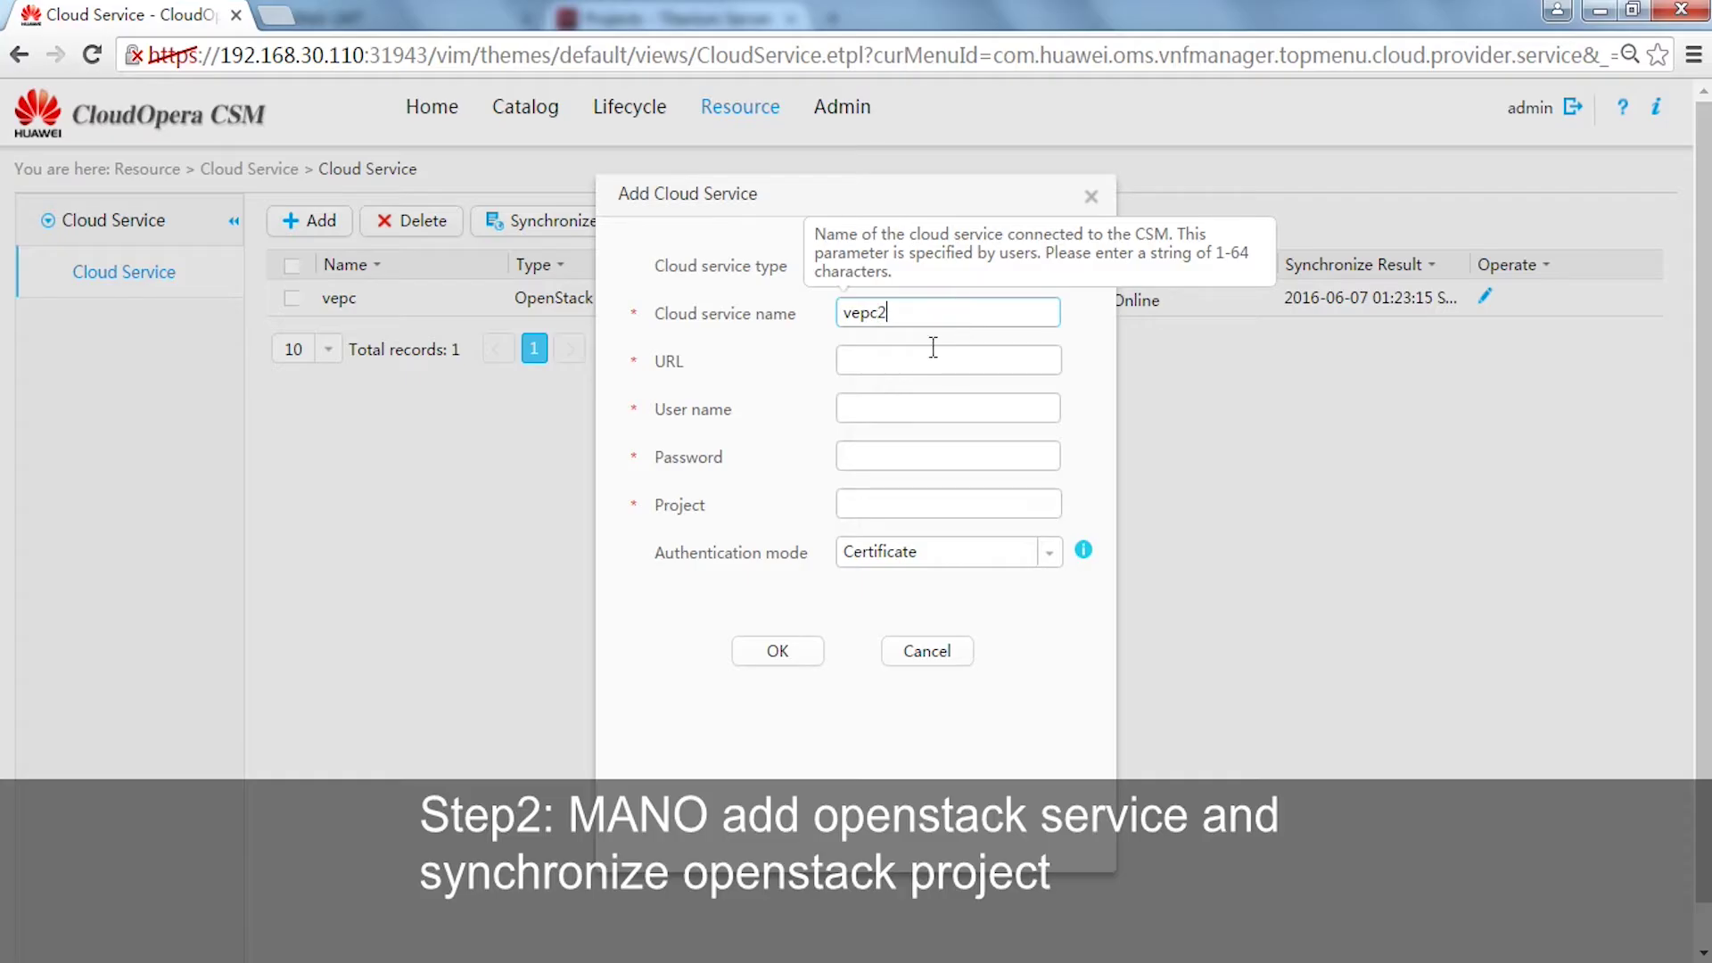
left_click(916, 359)
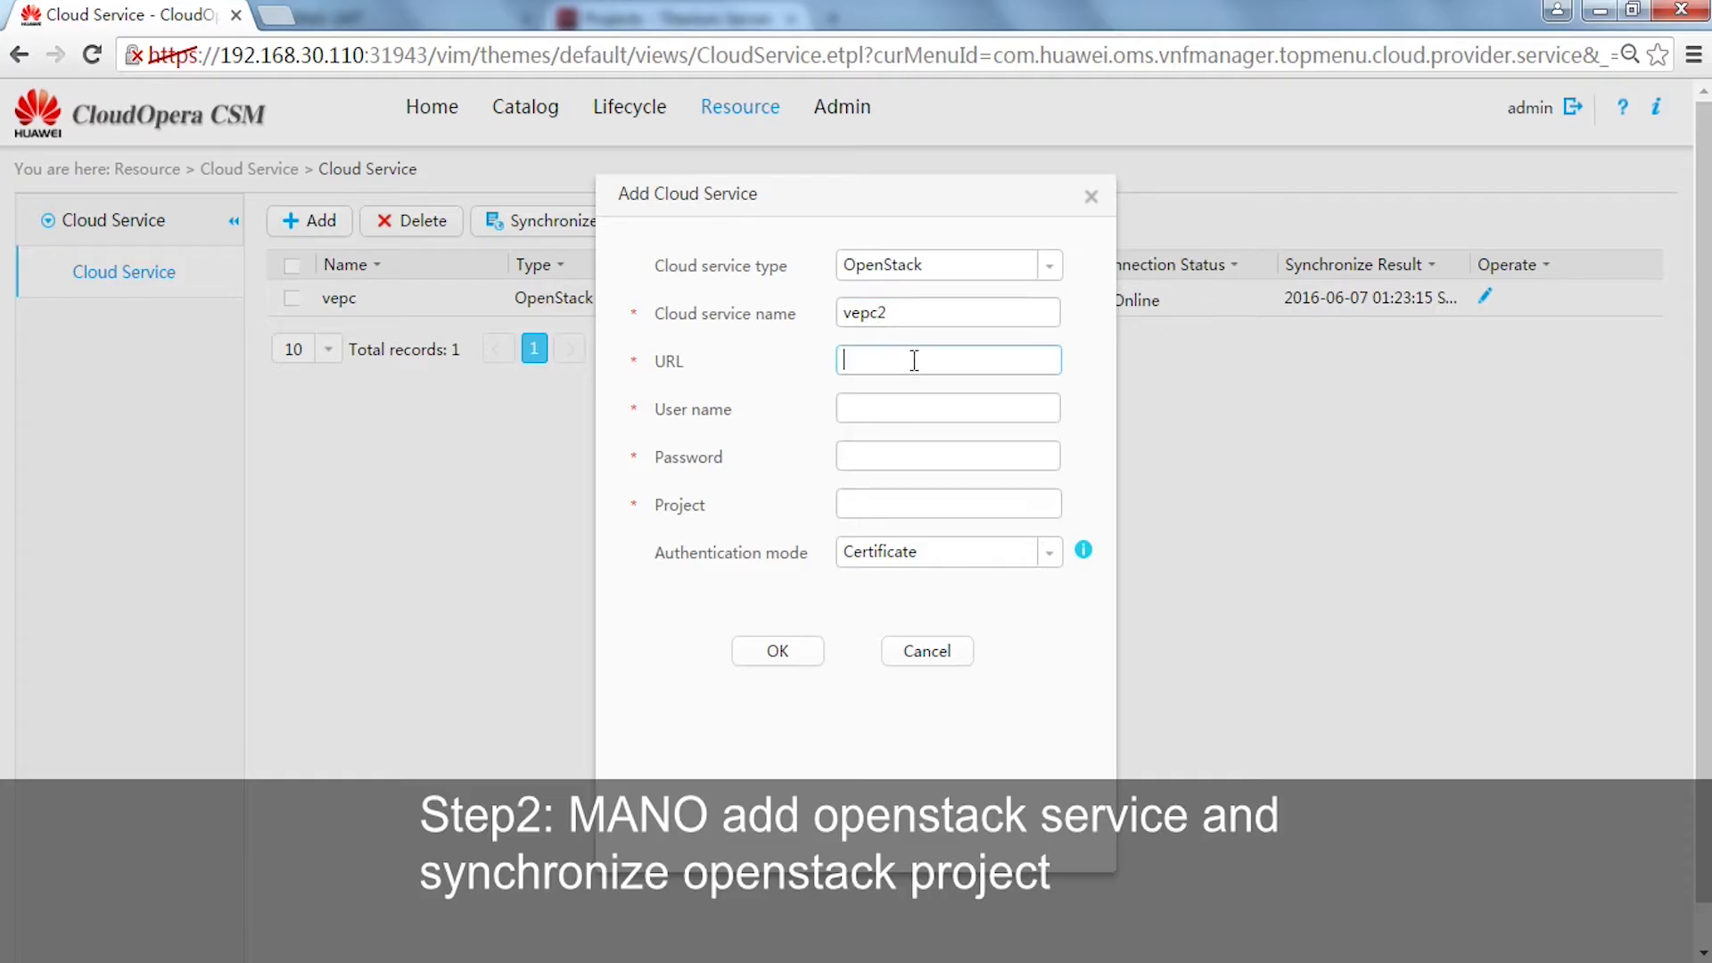
type("http://192")
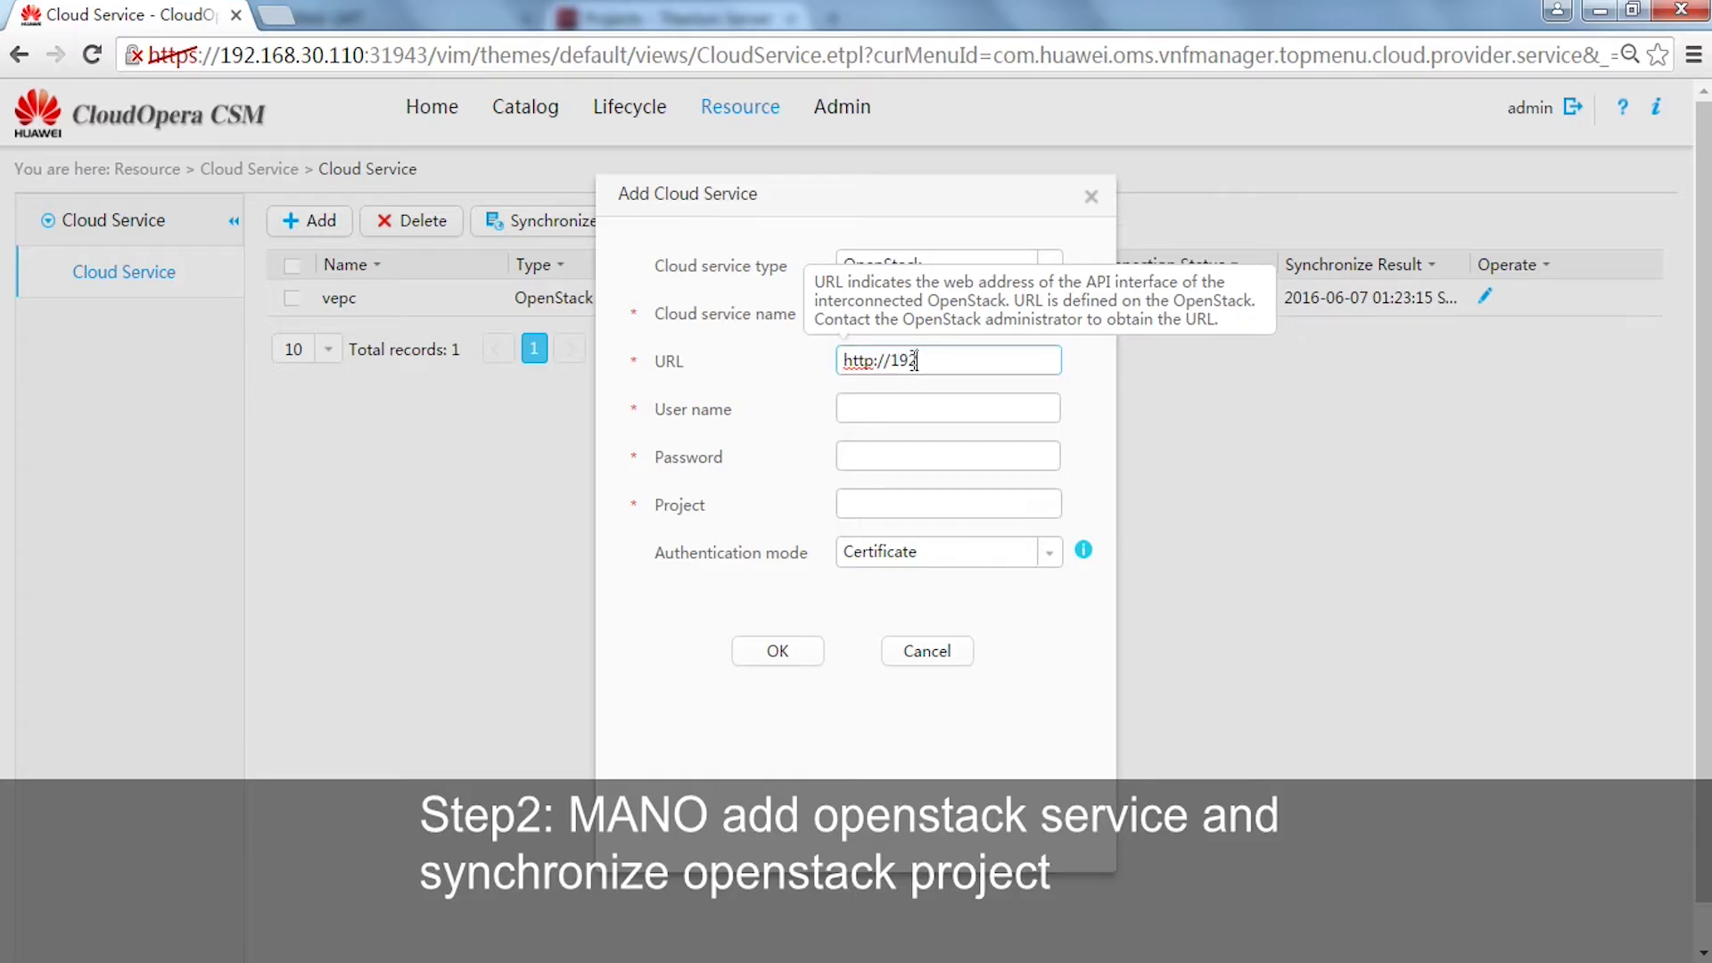
type(".168.30.100:5000")
- Enter user admin, the password, project vUSN and Anonymous authentication, save vepc2, and select it
key("Tab")
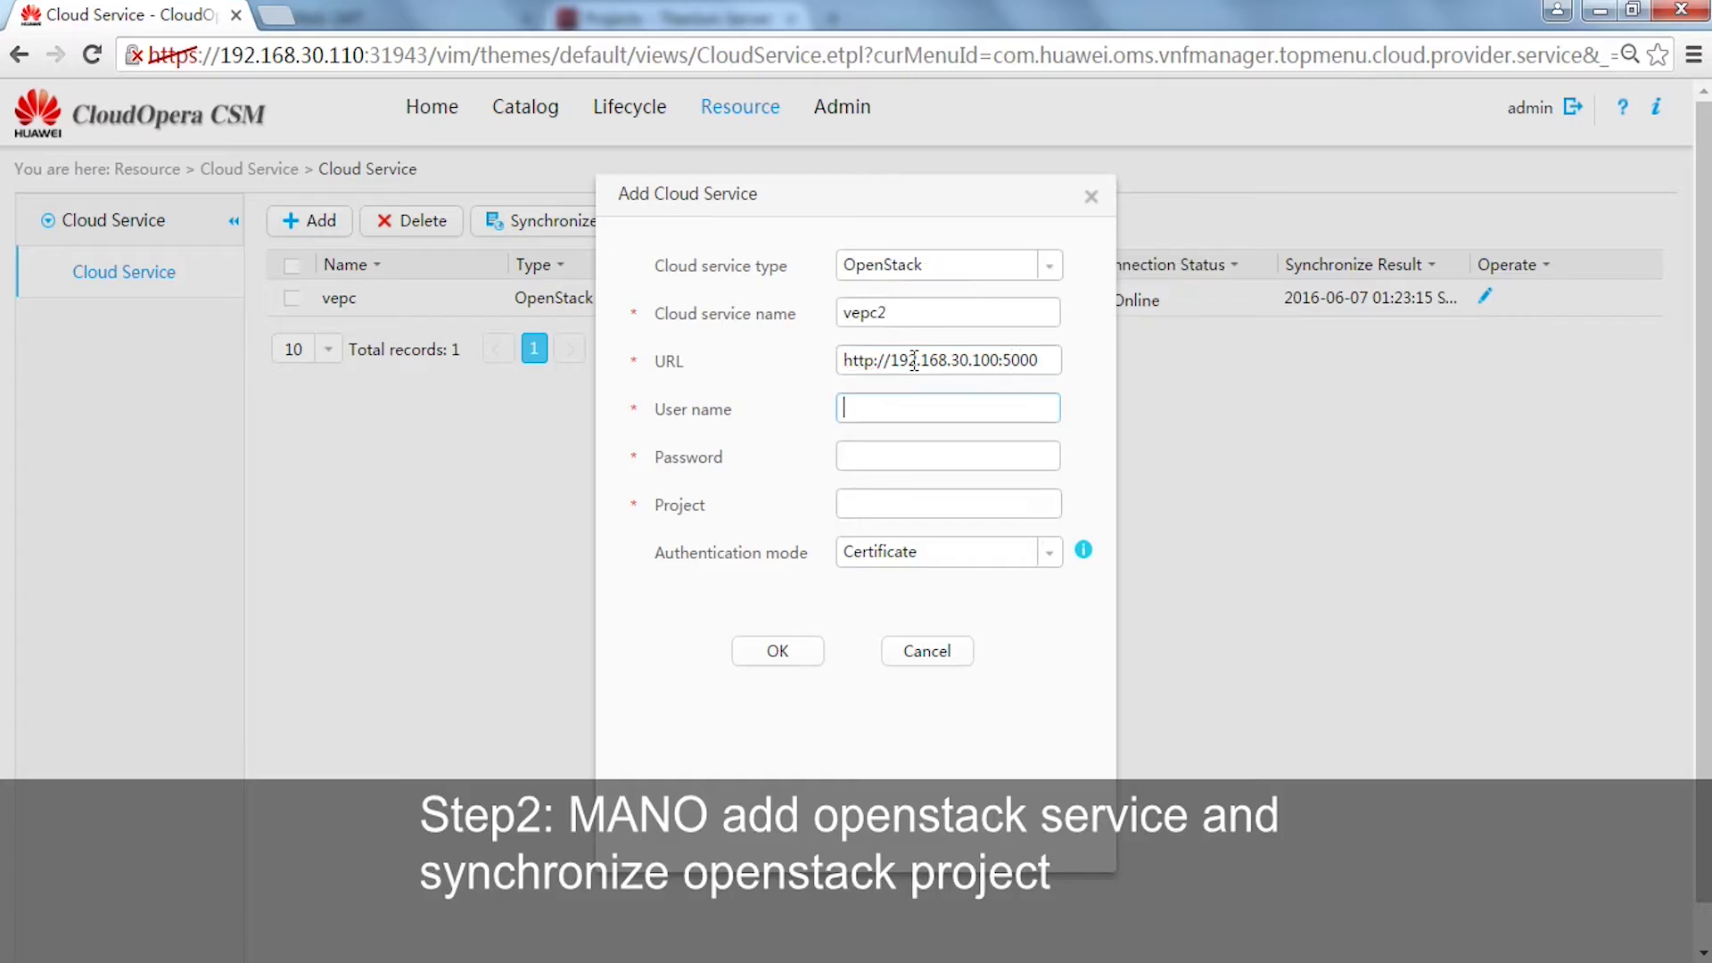
type("admin")
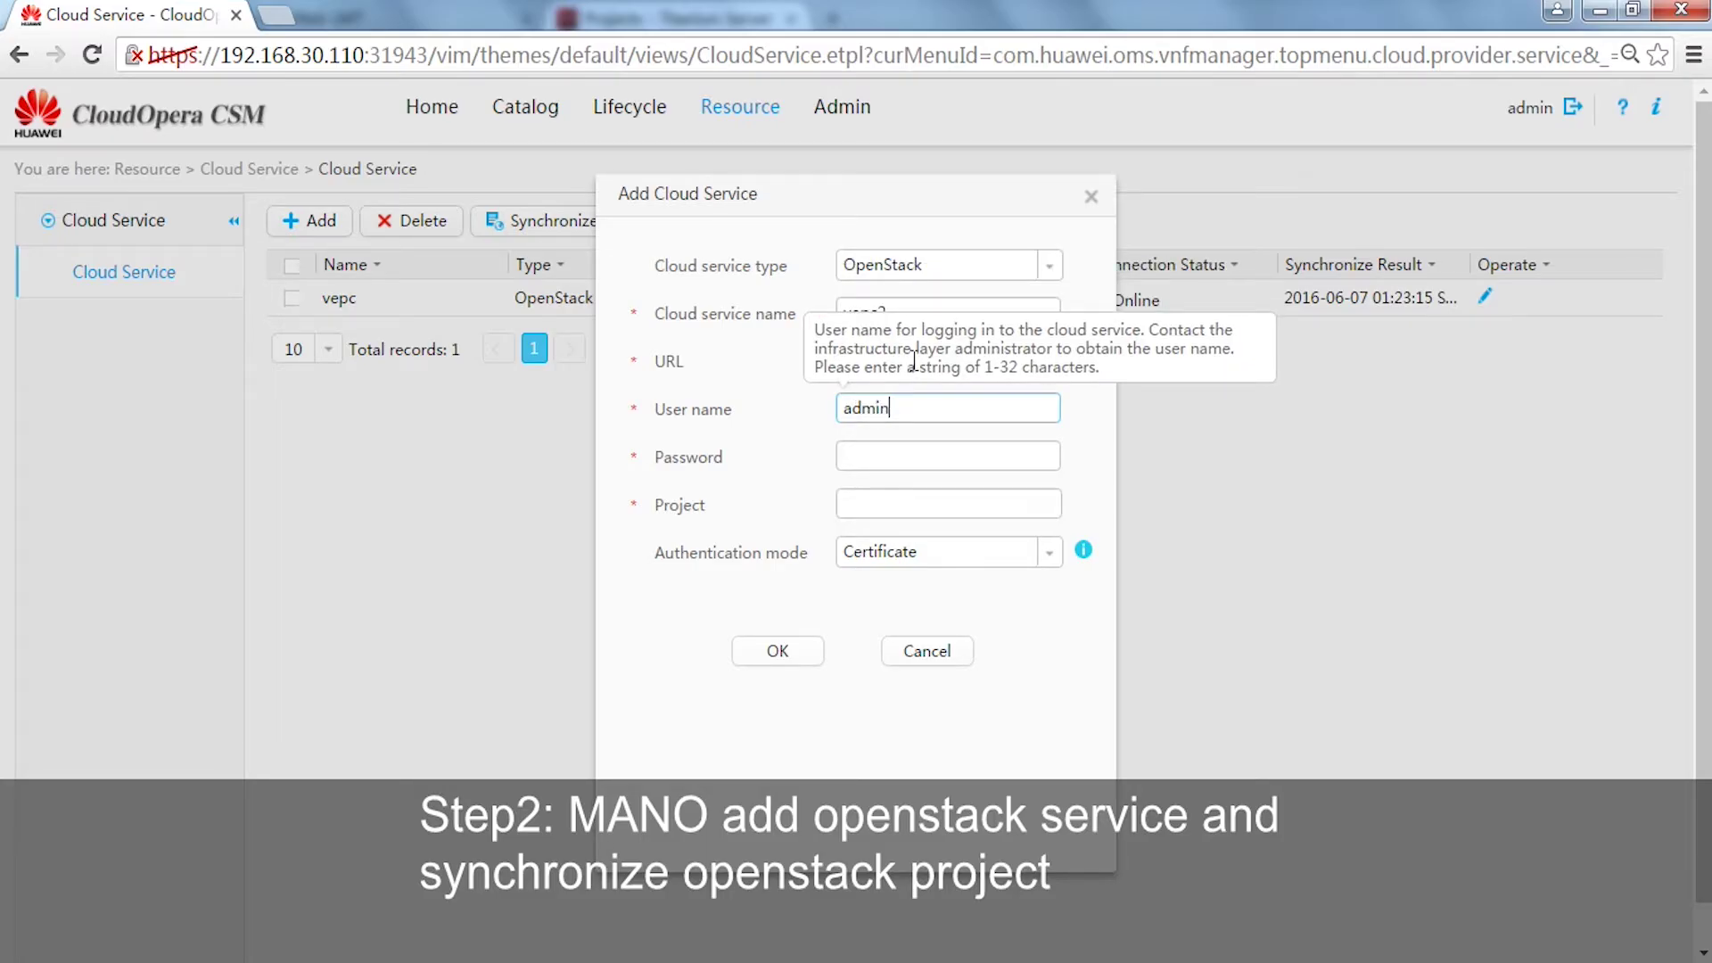
key("Tab")
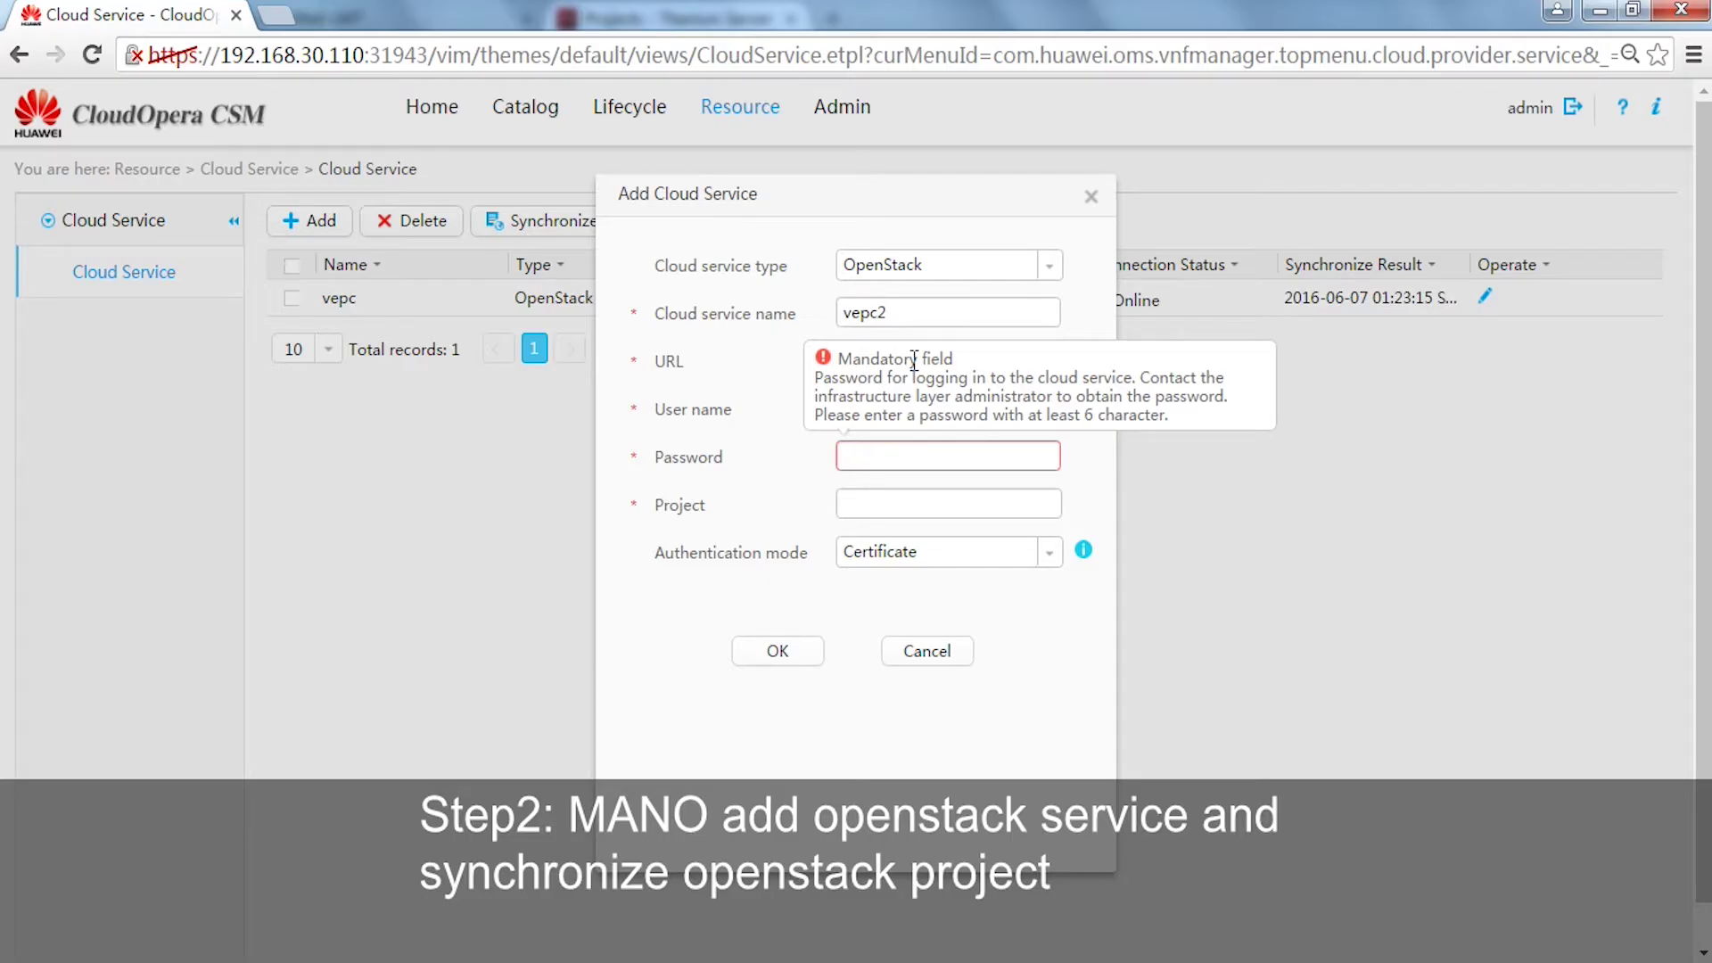
type("Hu")
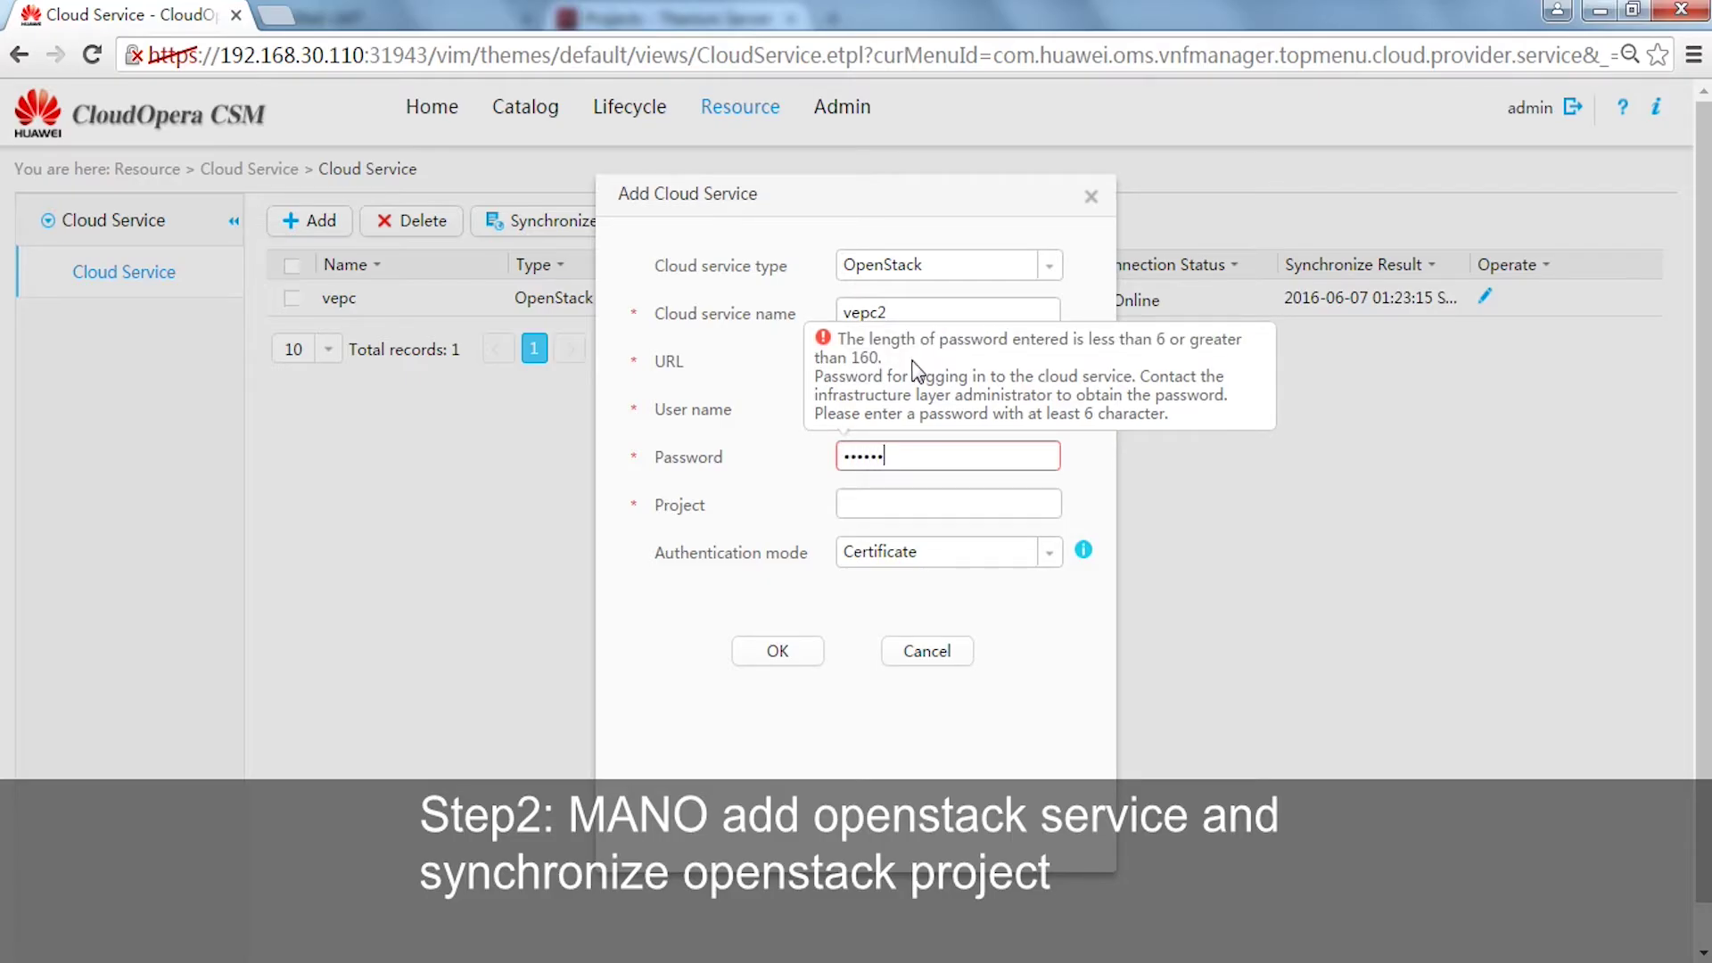
type("2")
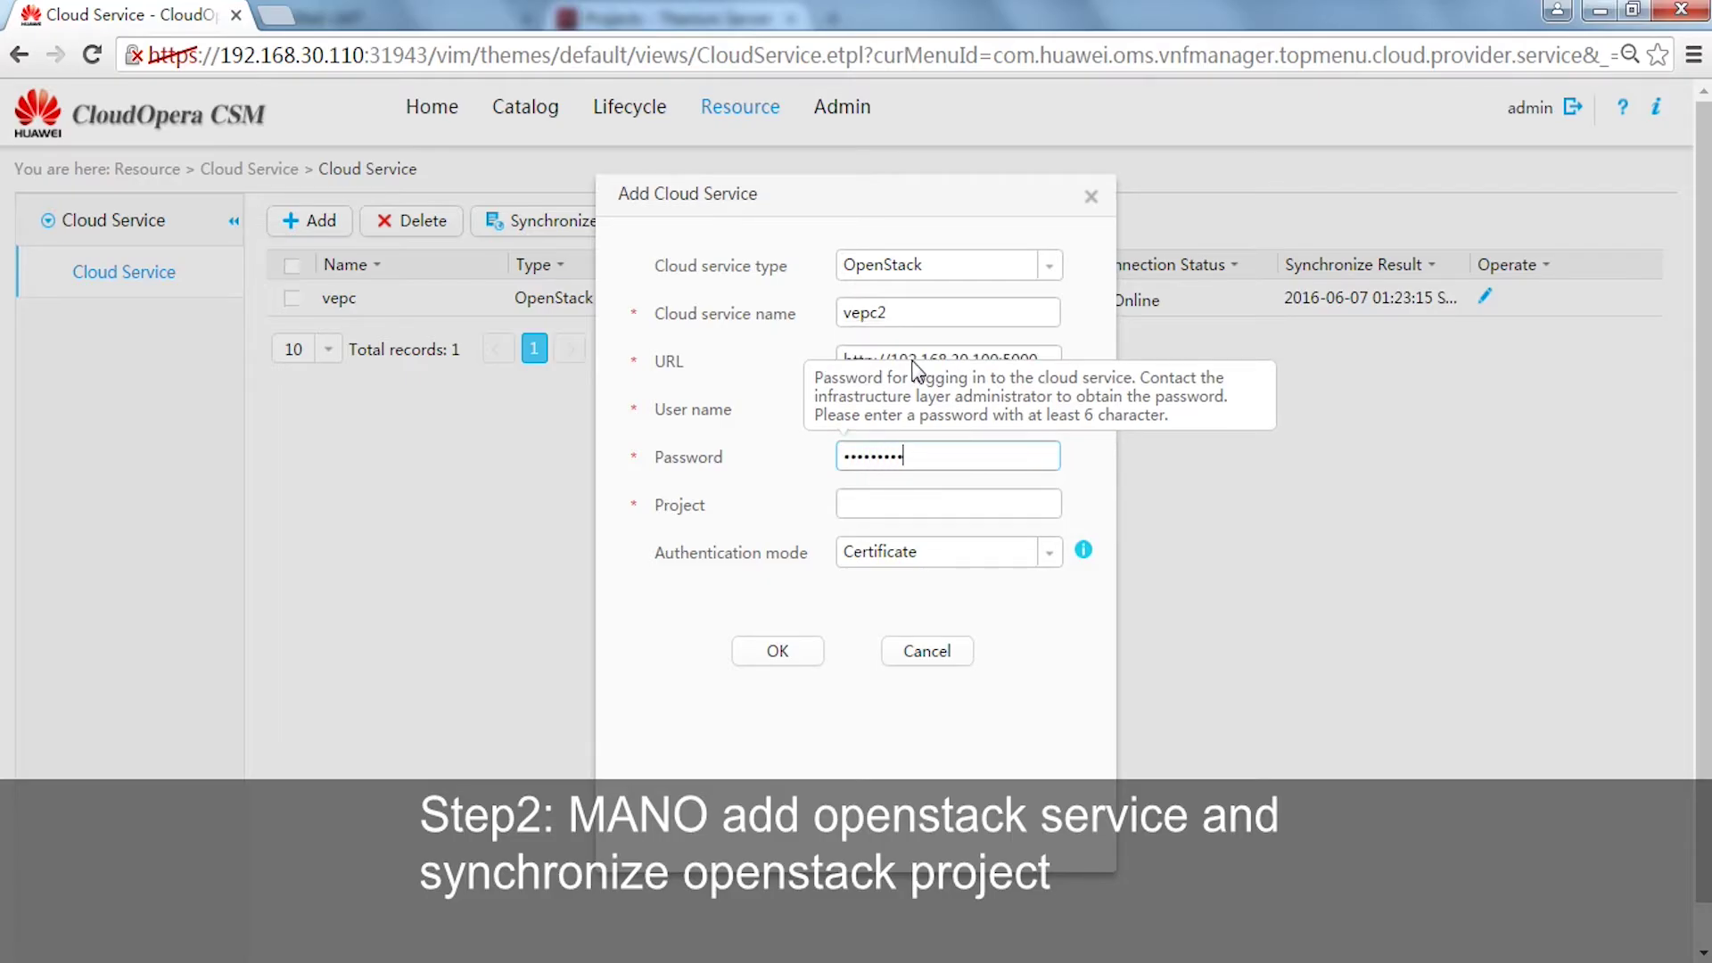
key("Tab")
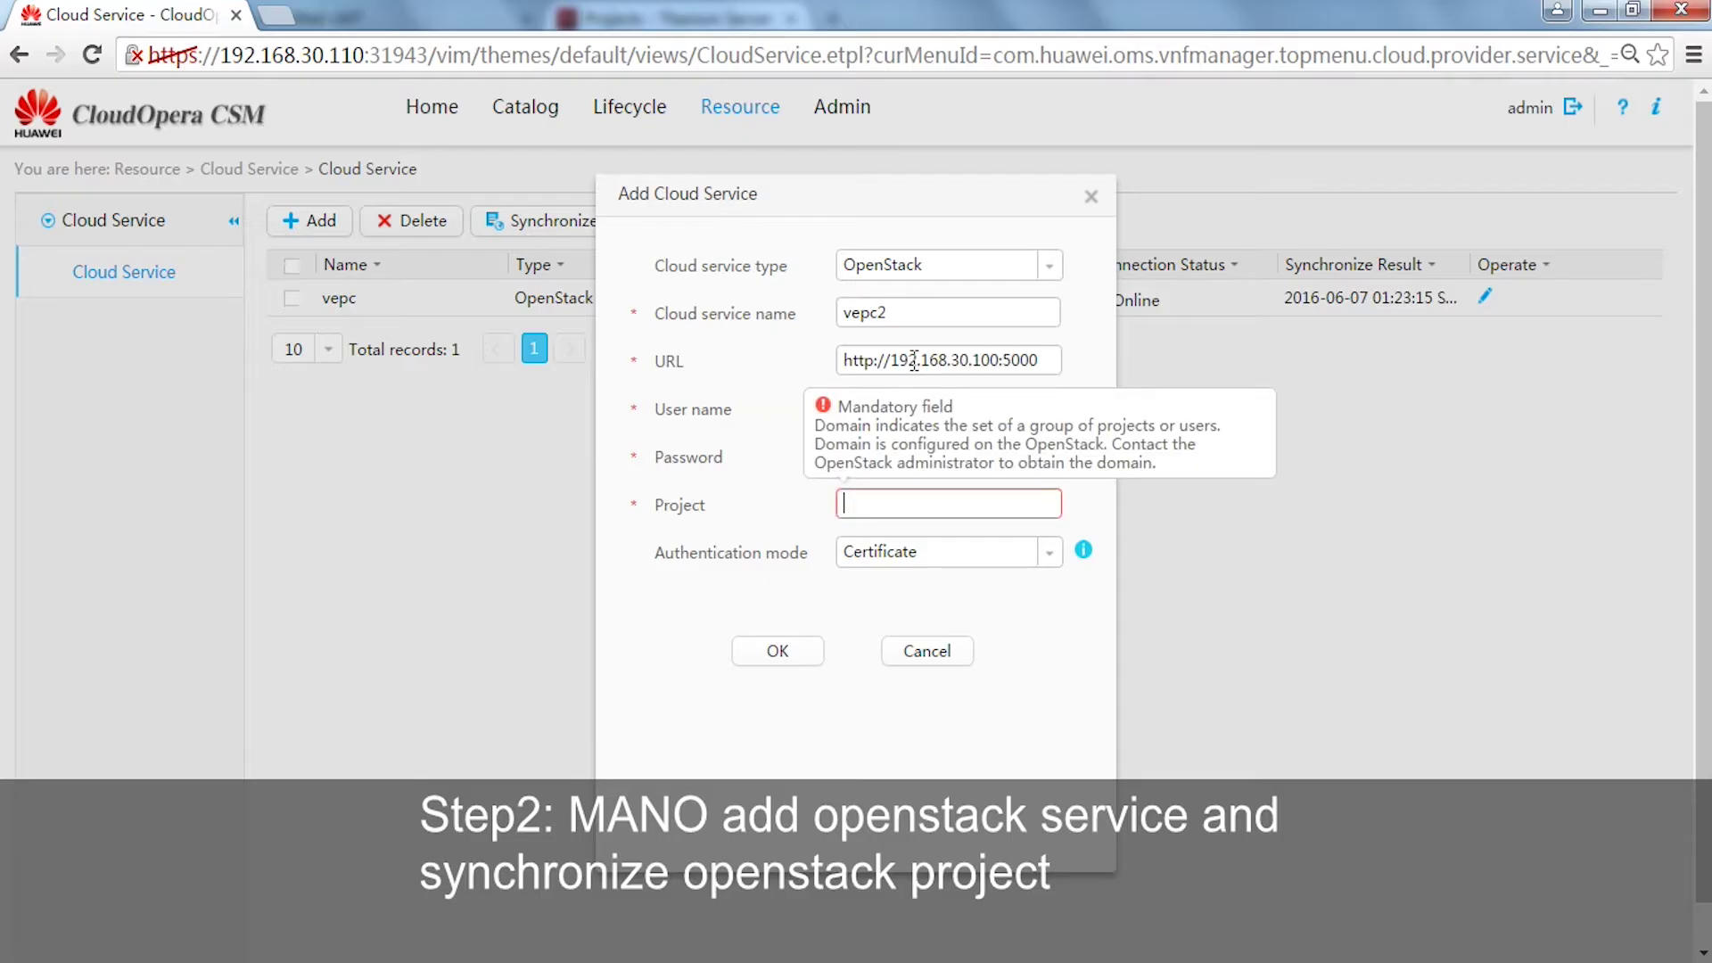
type("vUSN")
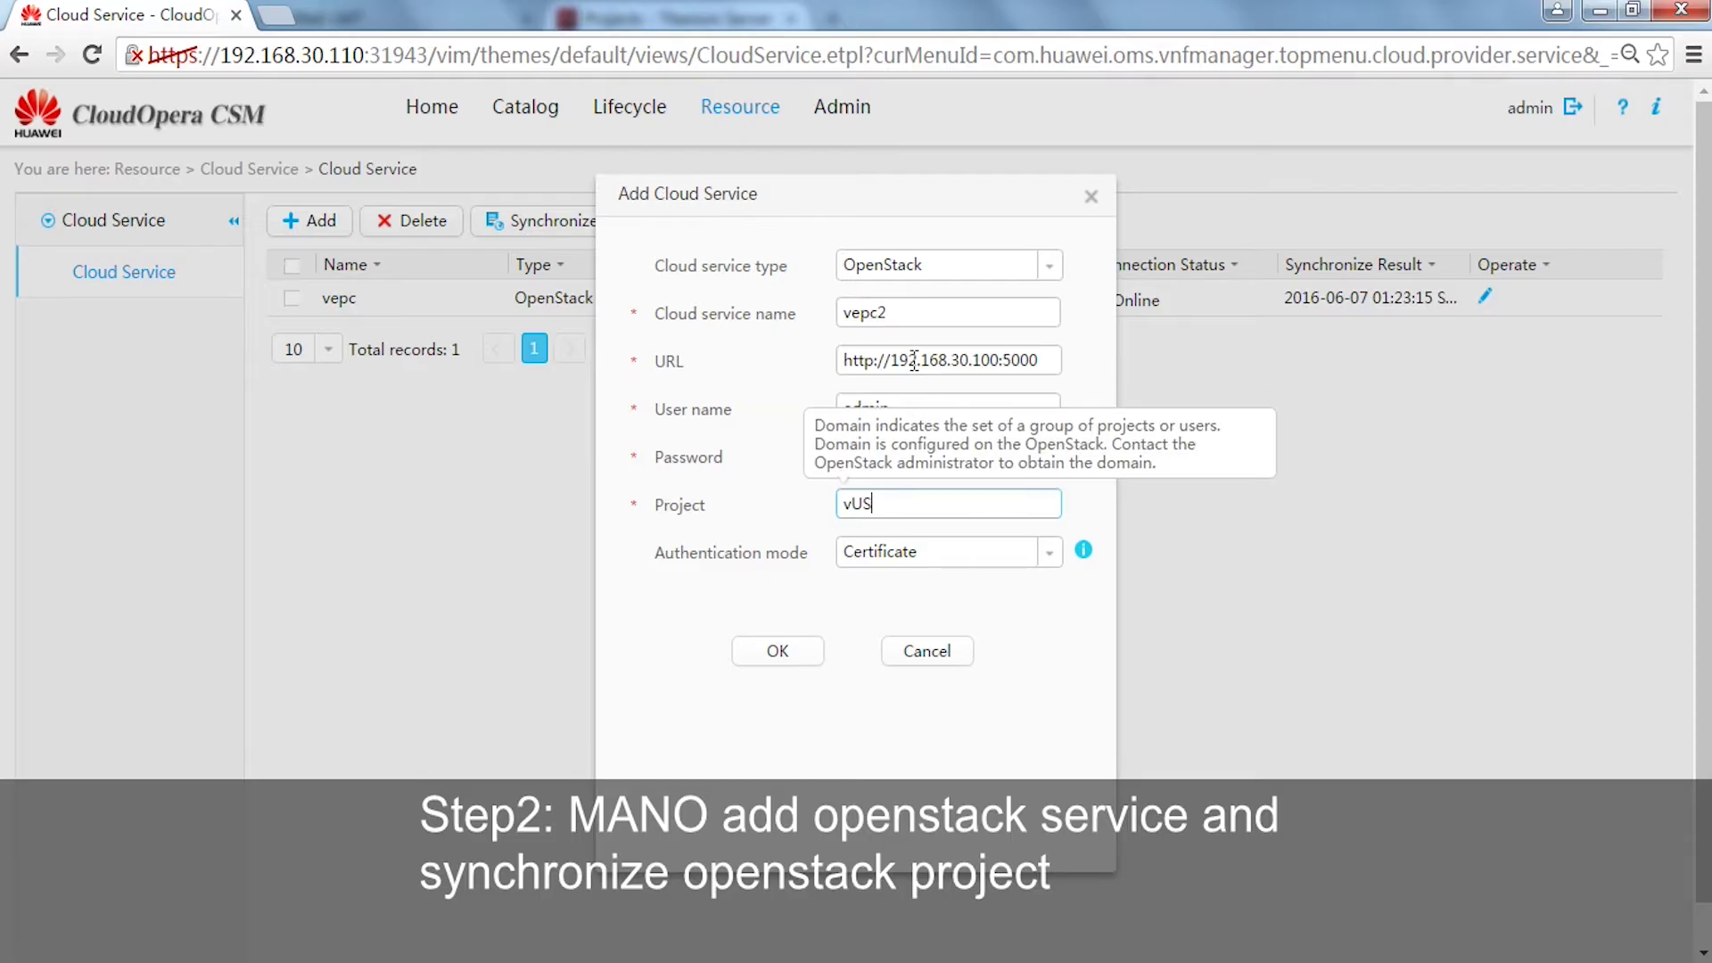
left_click(1050, 552)
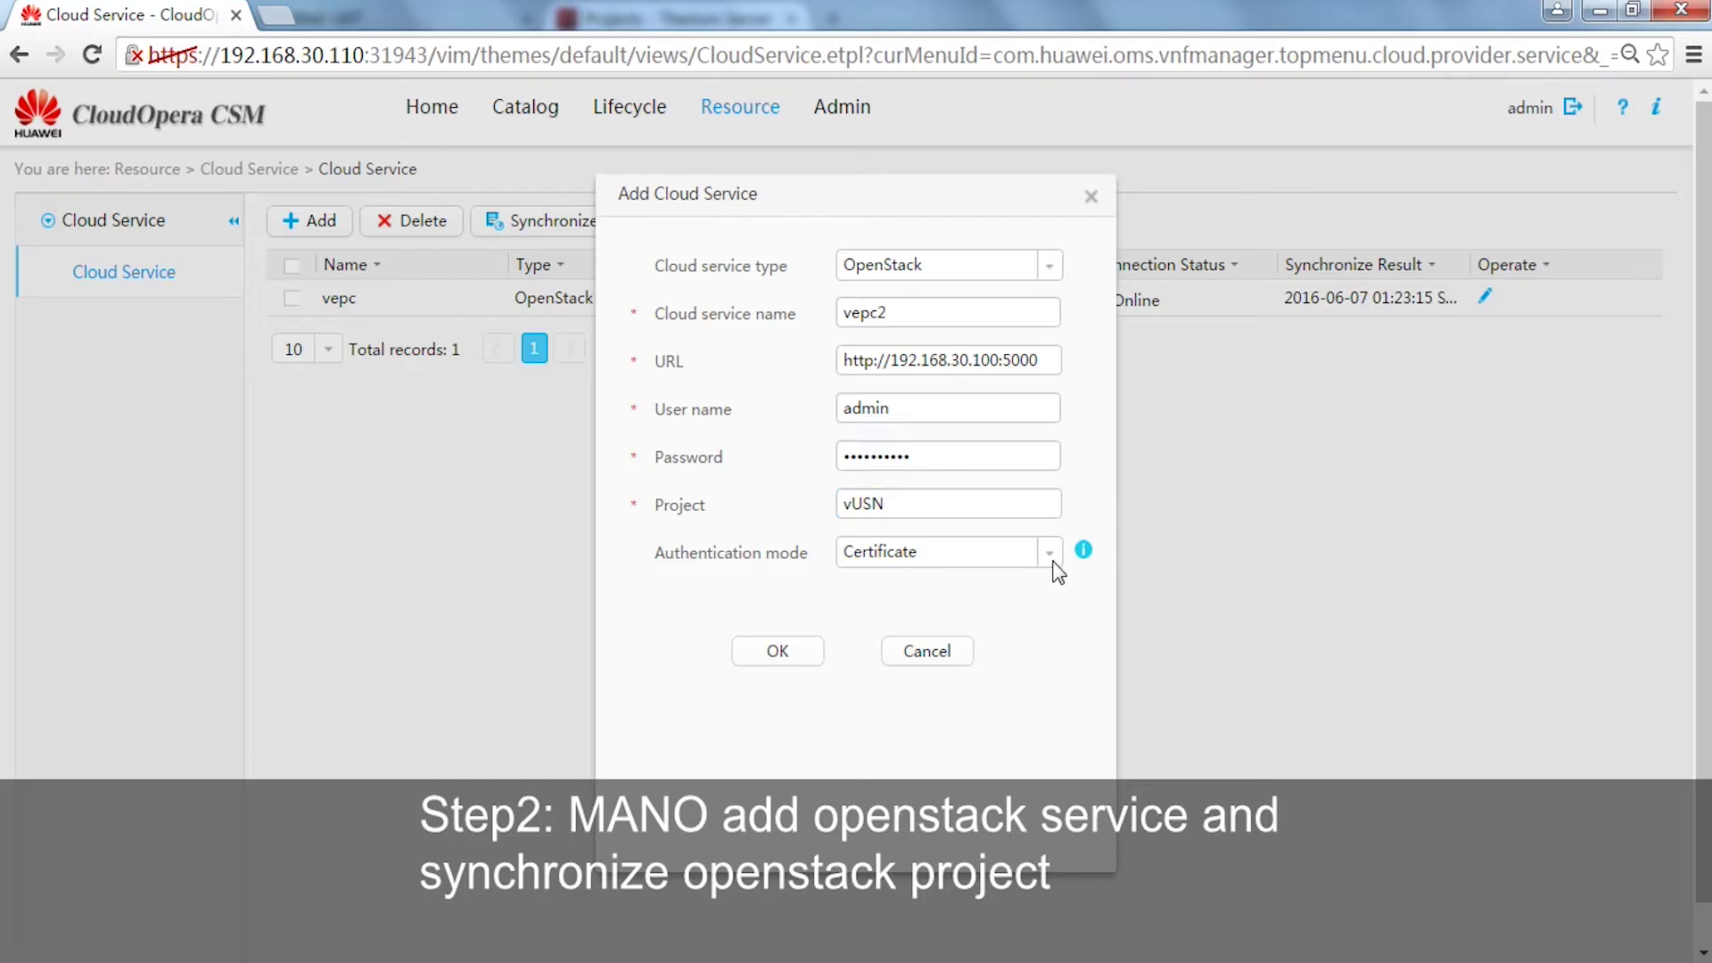
left_click(987, 584)
left_click(777, 651)
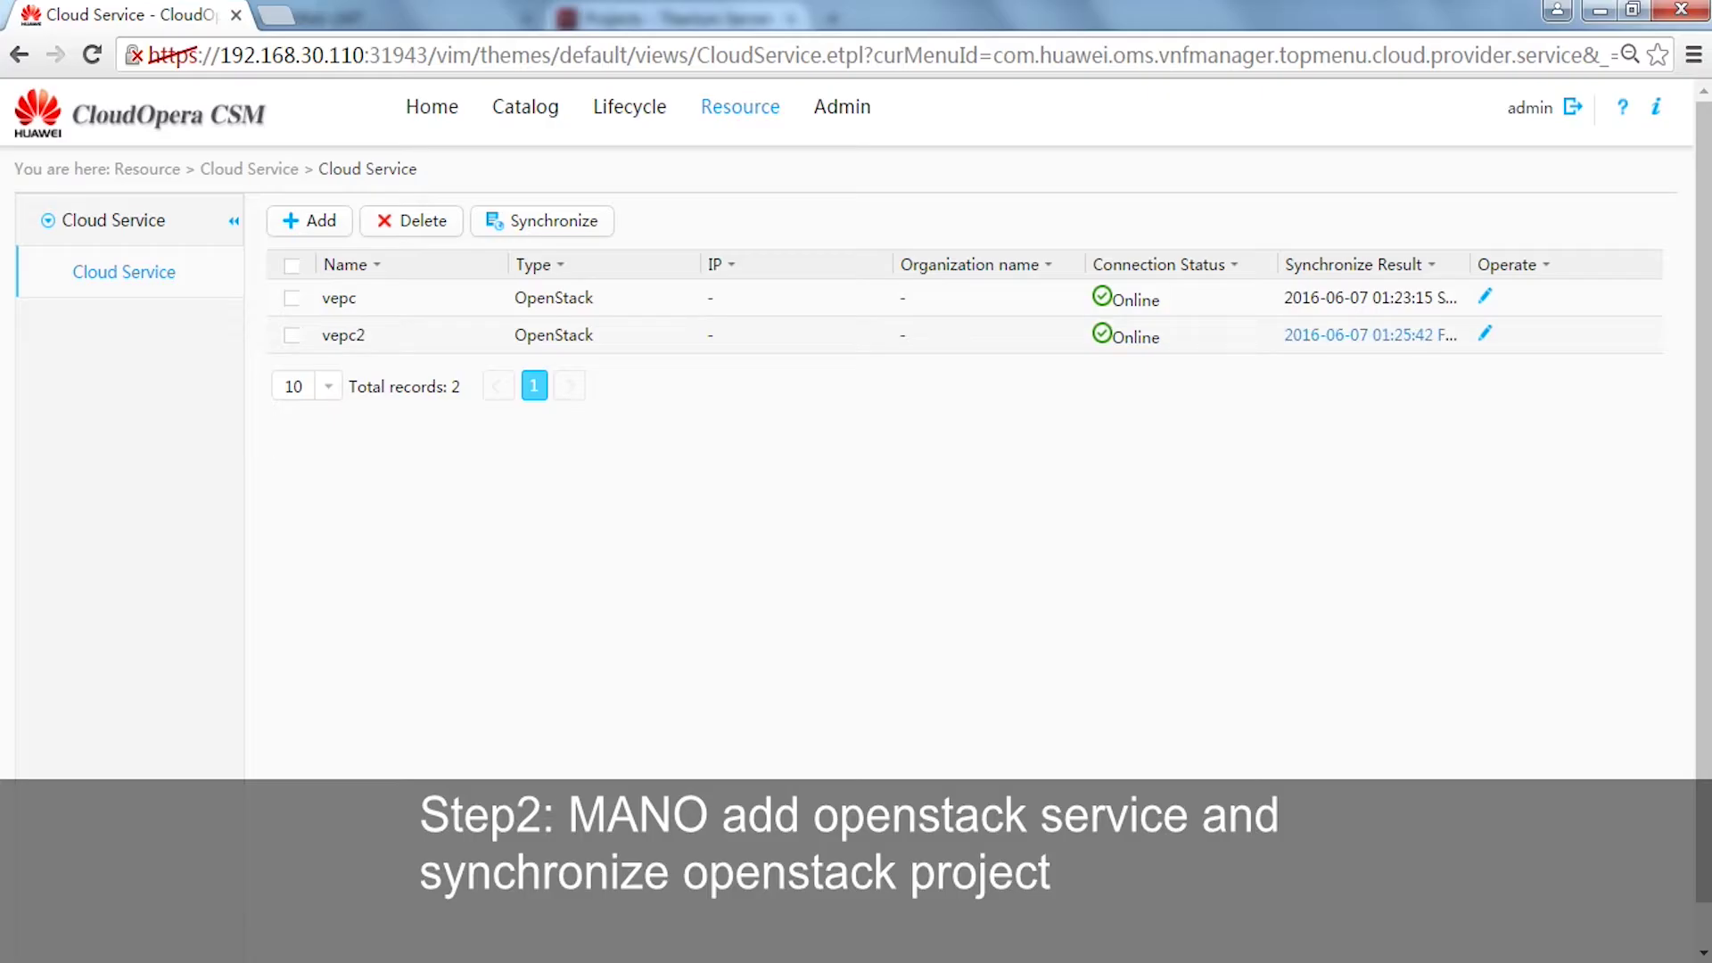
left_click(292, 335)
- Synchronize vepc2, confirming with Yes, then go to the Catalog > VNFD list
left_click(566, 228)
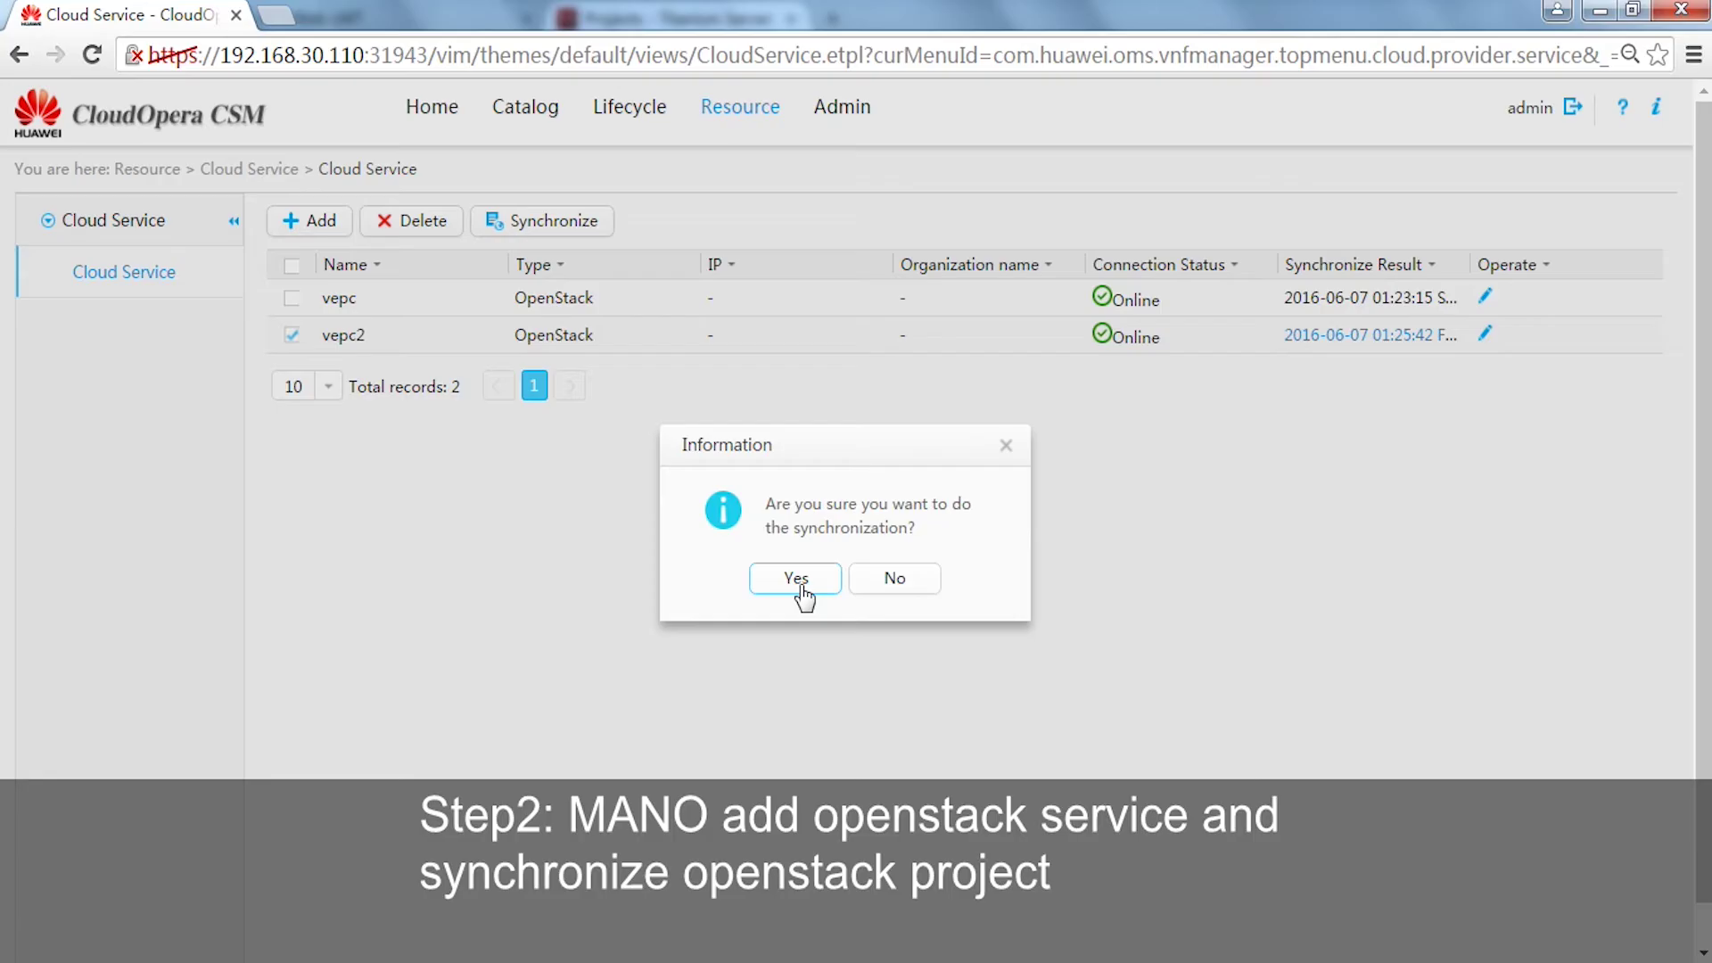
left_click(797, 579)
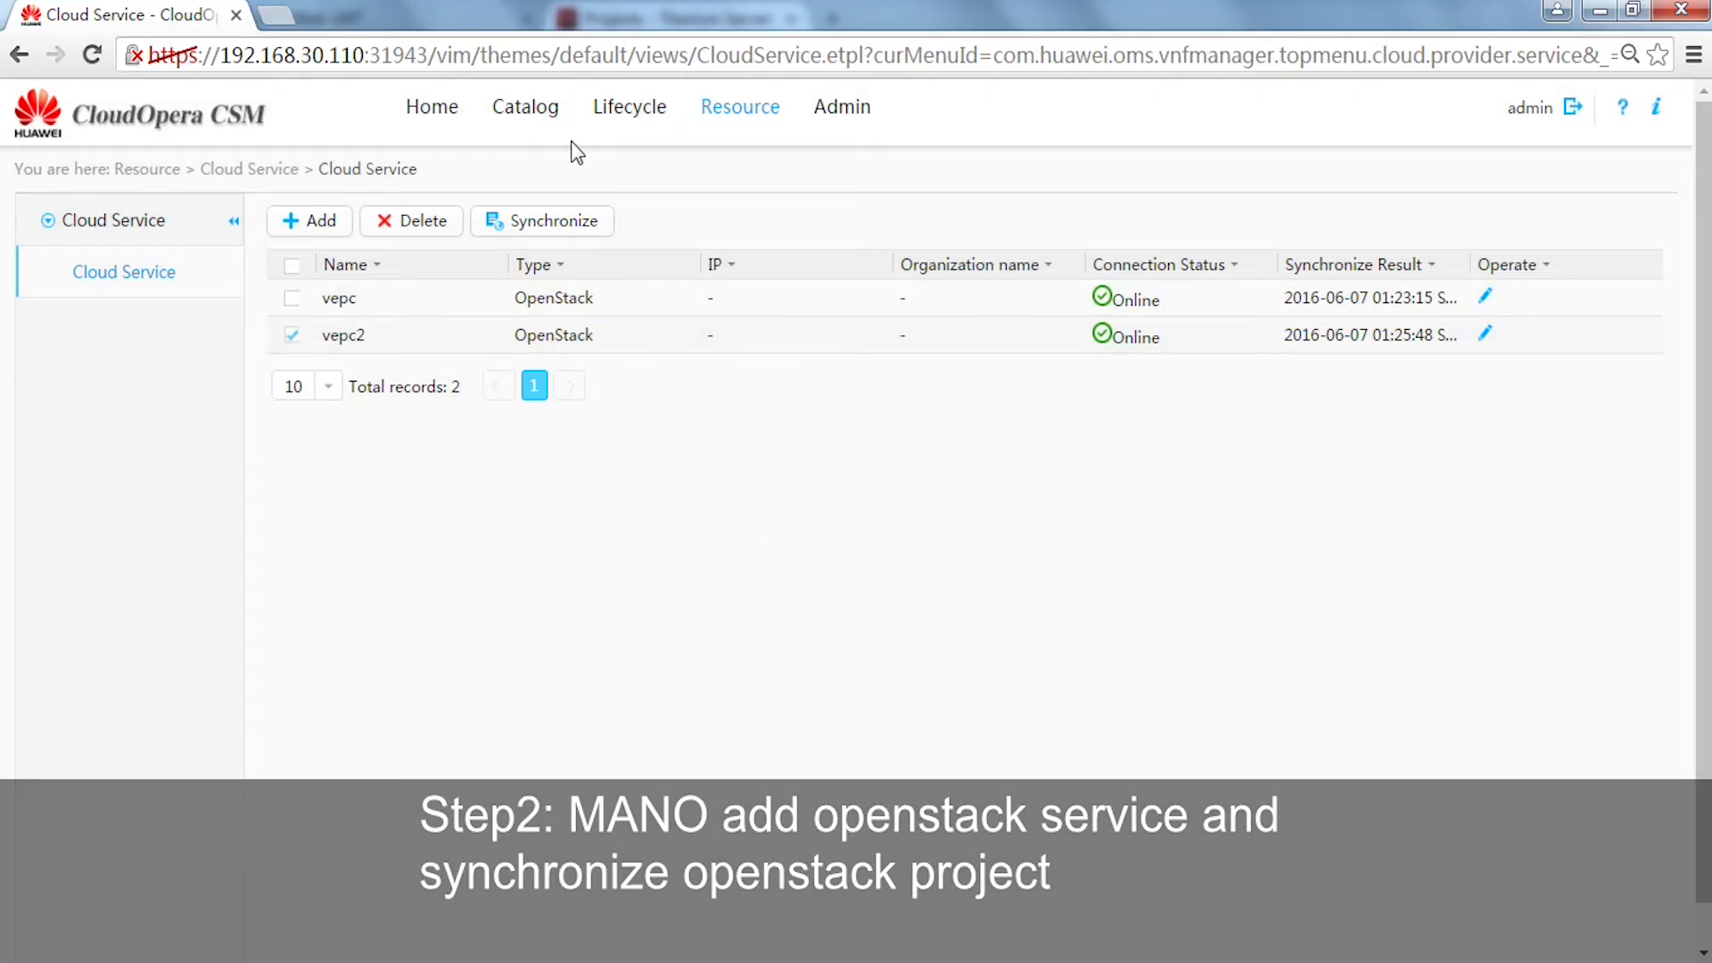
mouse_move(543, 119)
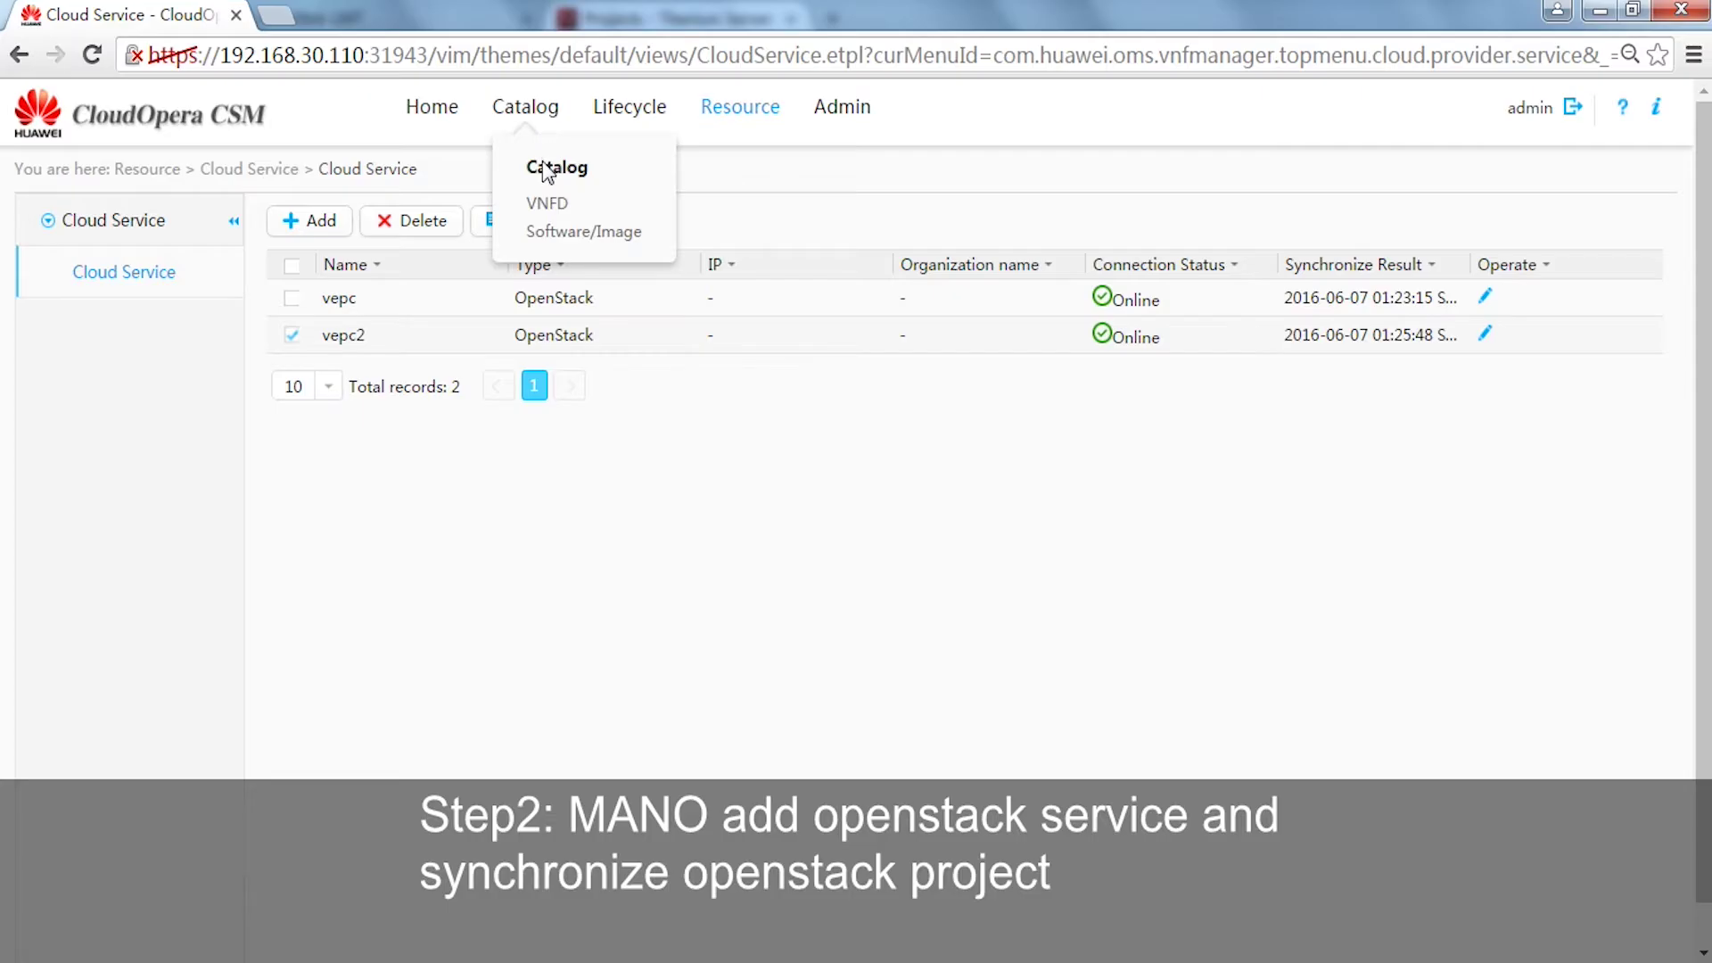
left_click(548, 205)
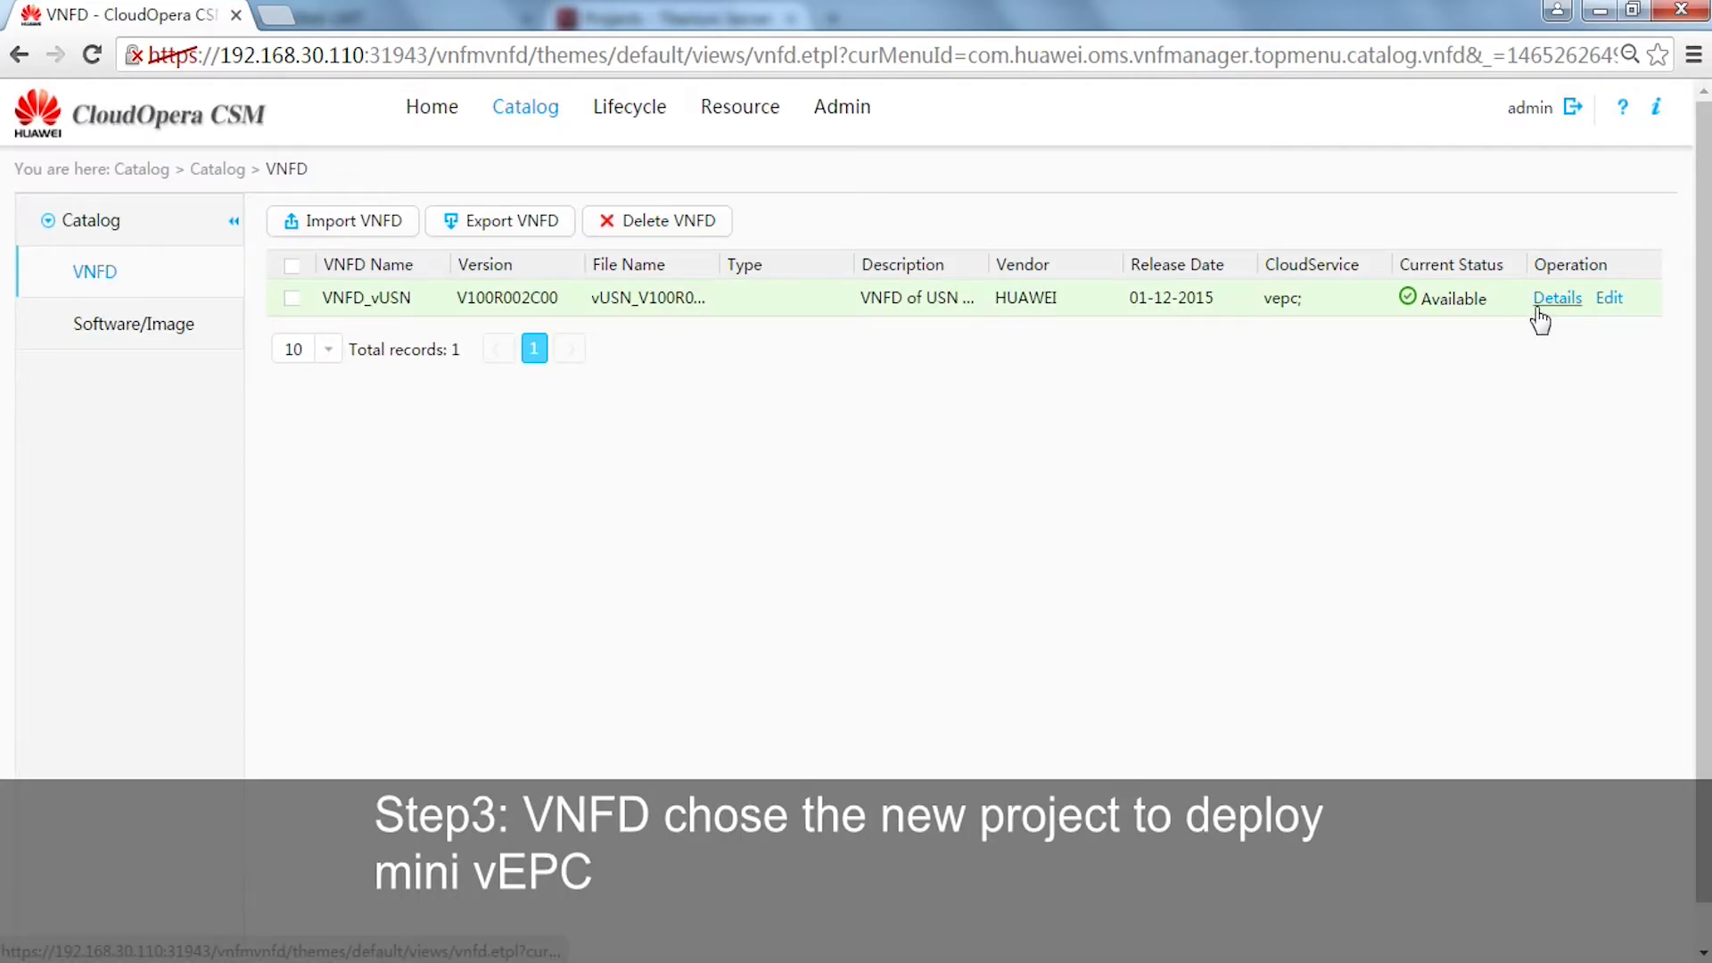
- Sync VNFD_vUSN's dependent image package to vepc2 from its details page and confirm
left_click(1542, 304)
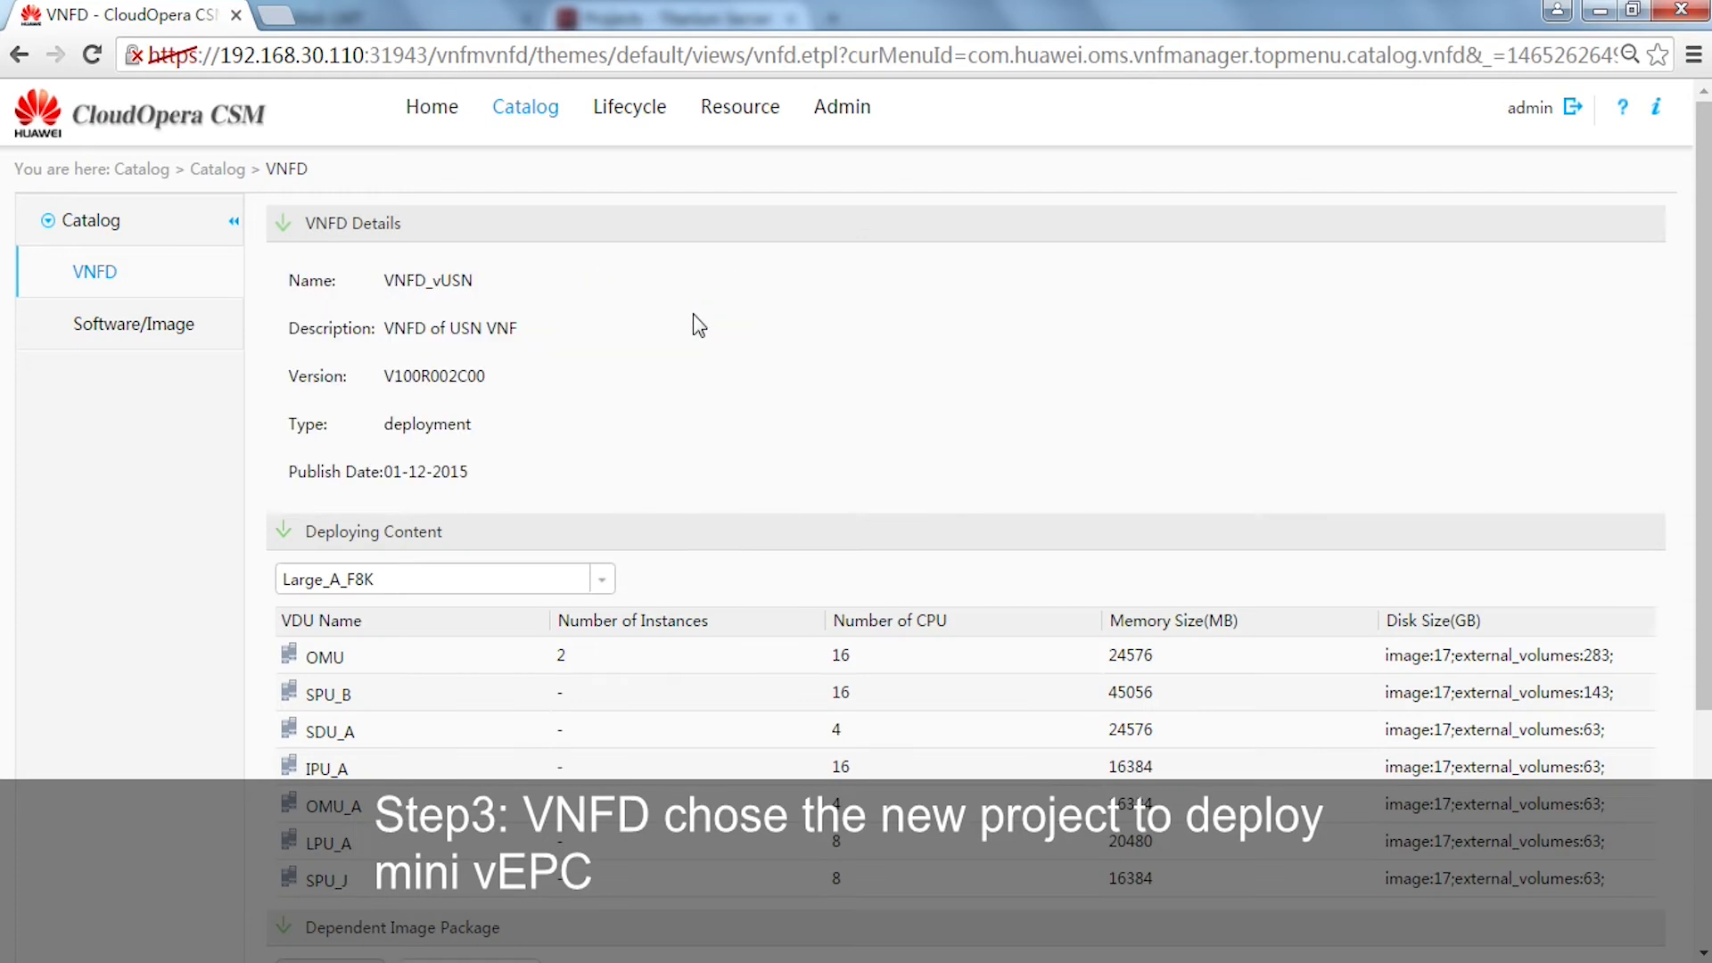
scroll(653, 372, "down", 3)
scroll(653, 371, "down", 1)
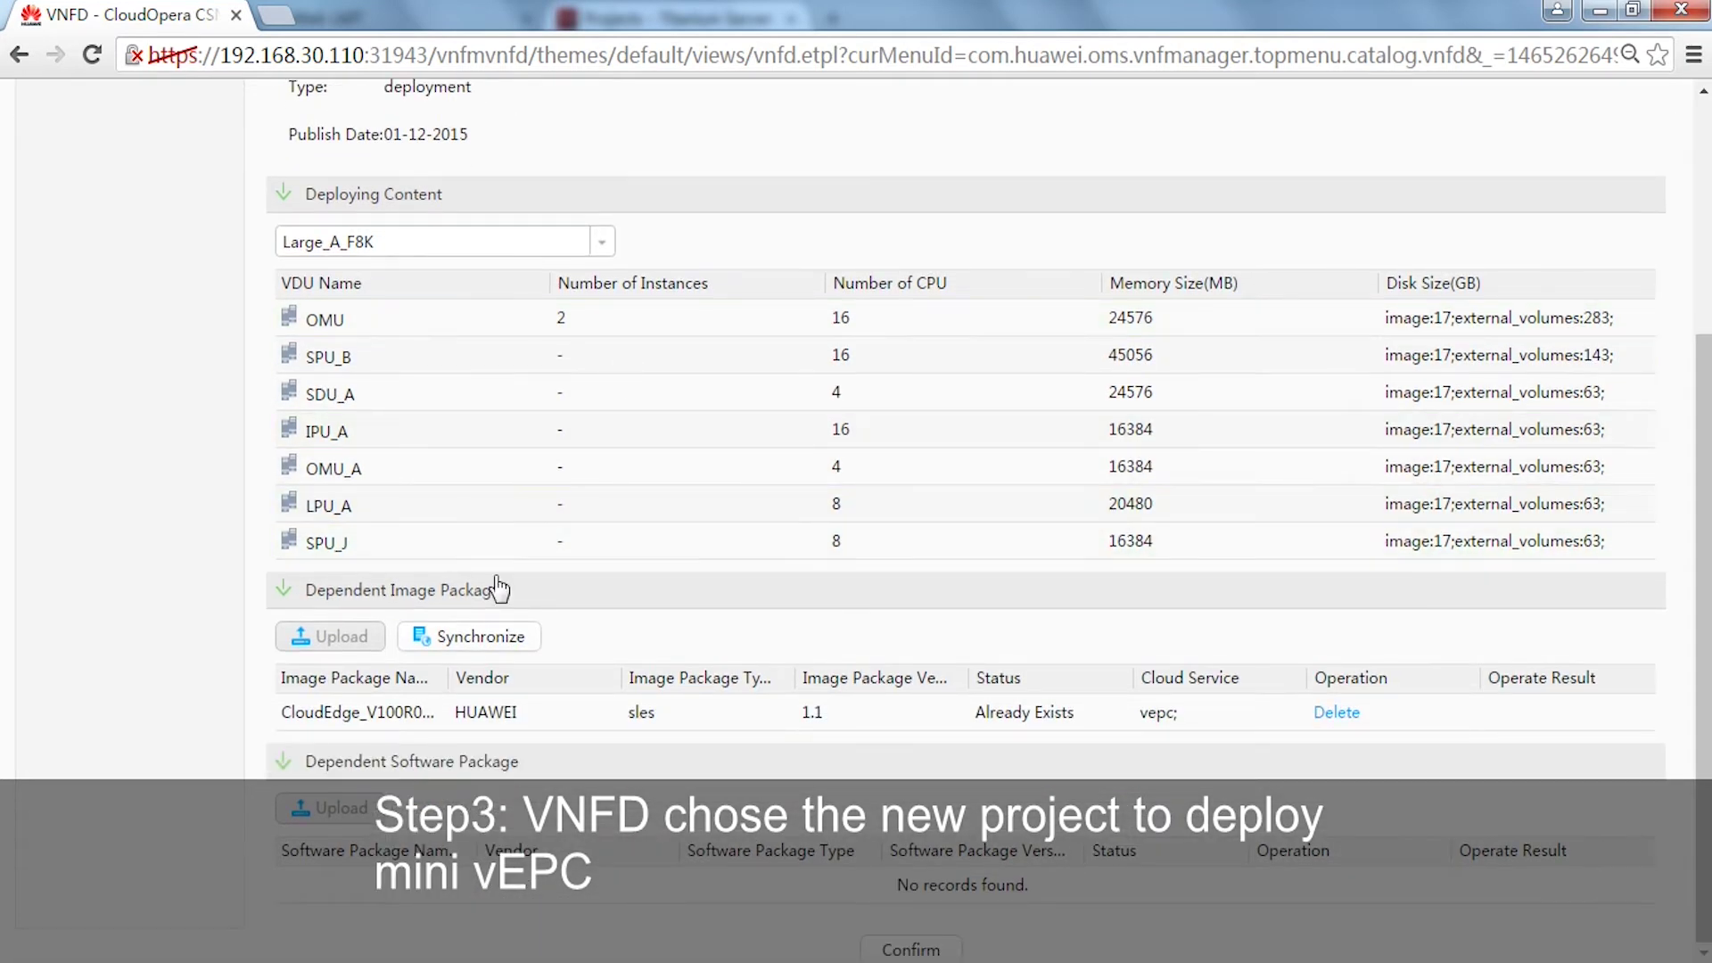
left_click(486, 636)
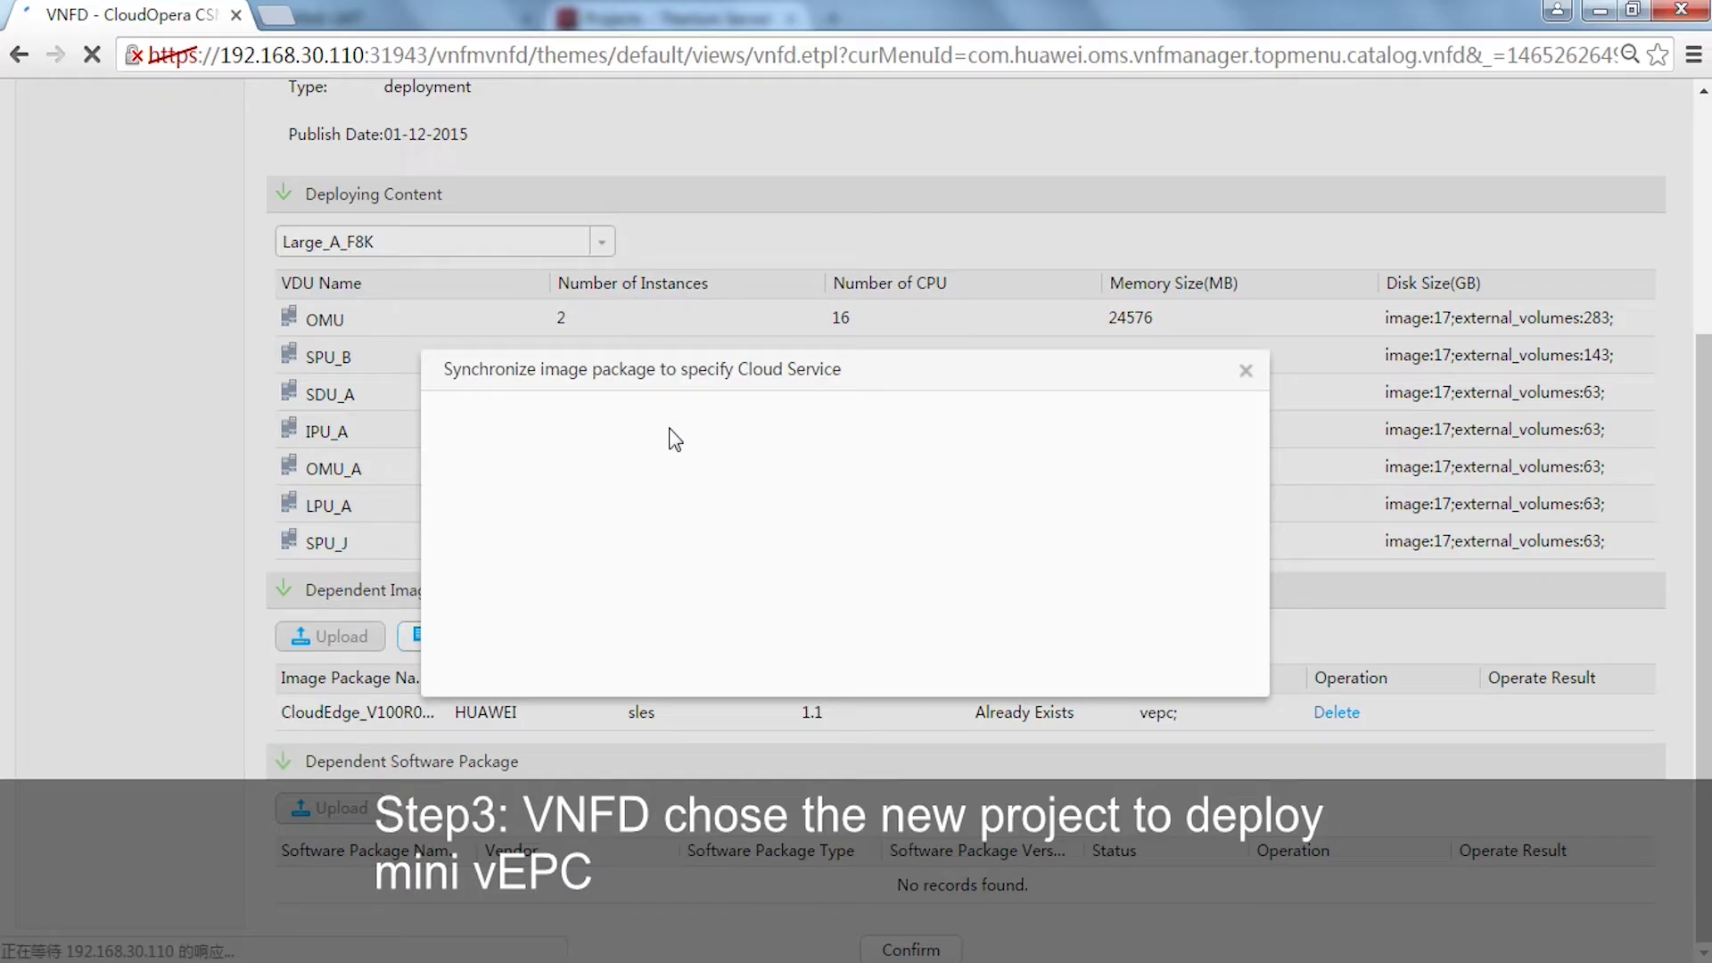
left_click(728, 506)
left_click(630, 540)
left_click(783, 552)
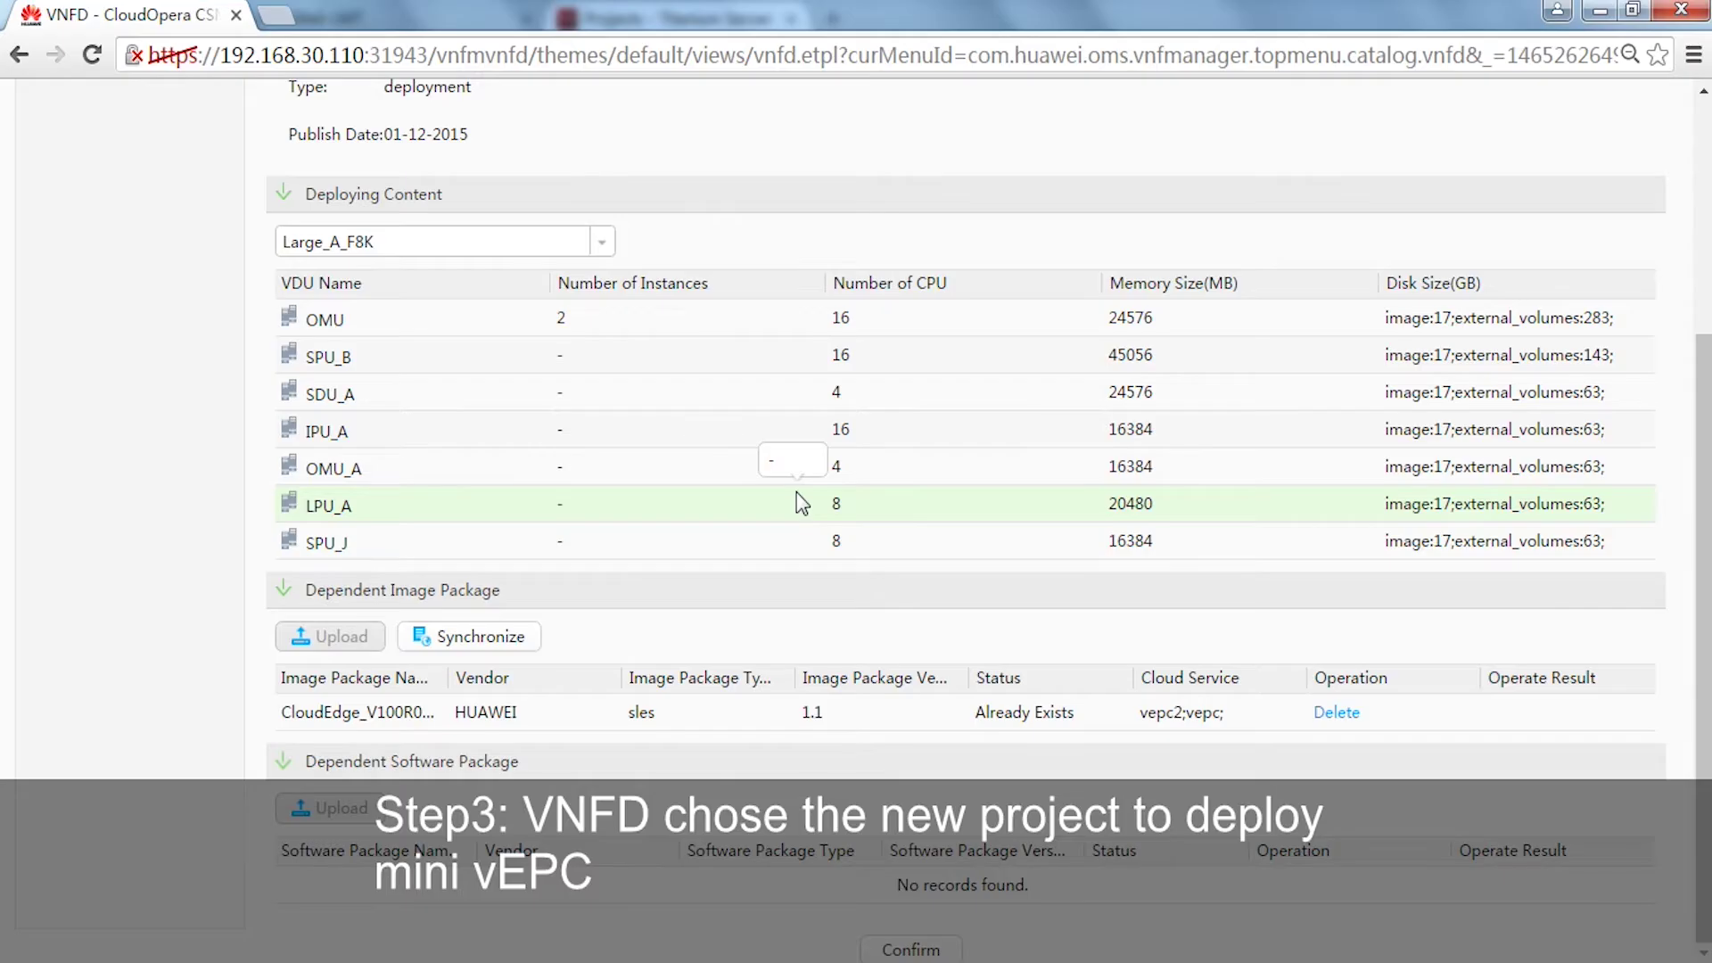
left_click(908, 951)
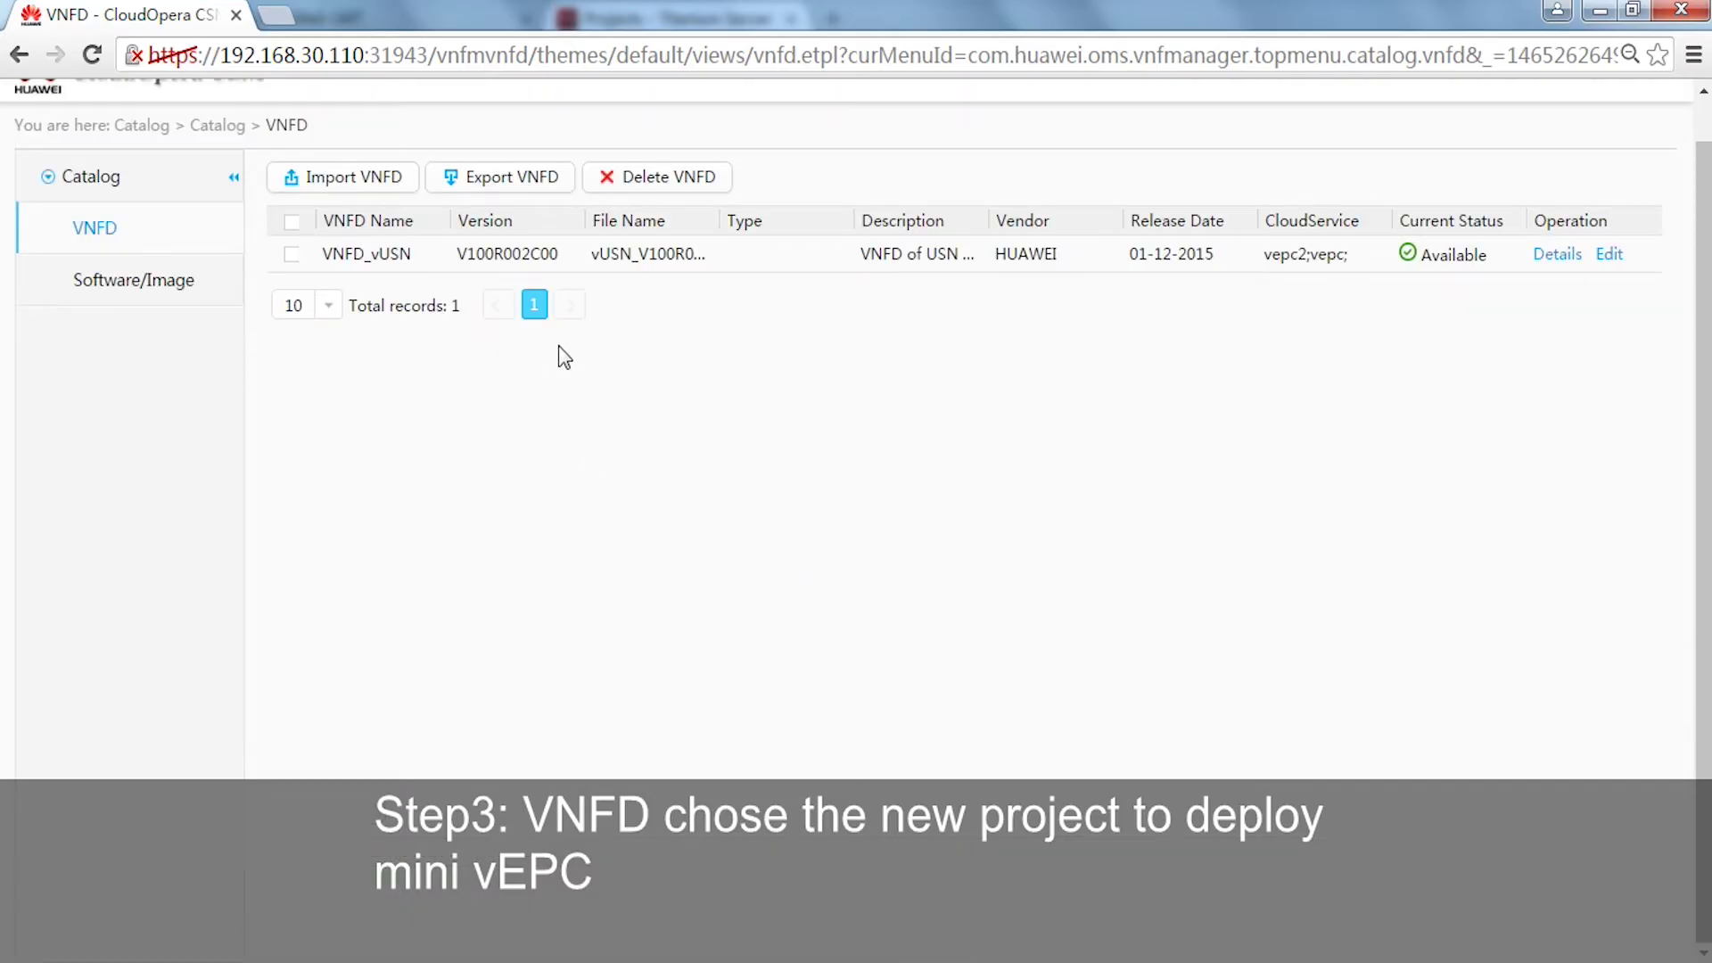
scroll(740, 375, "up", 1)
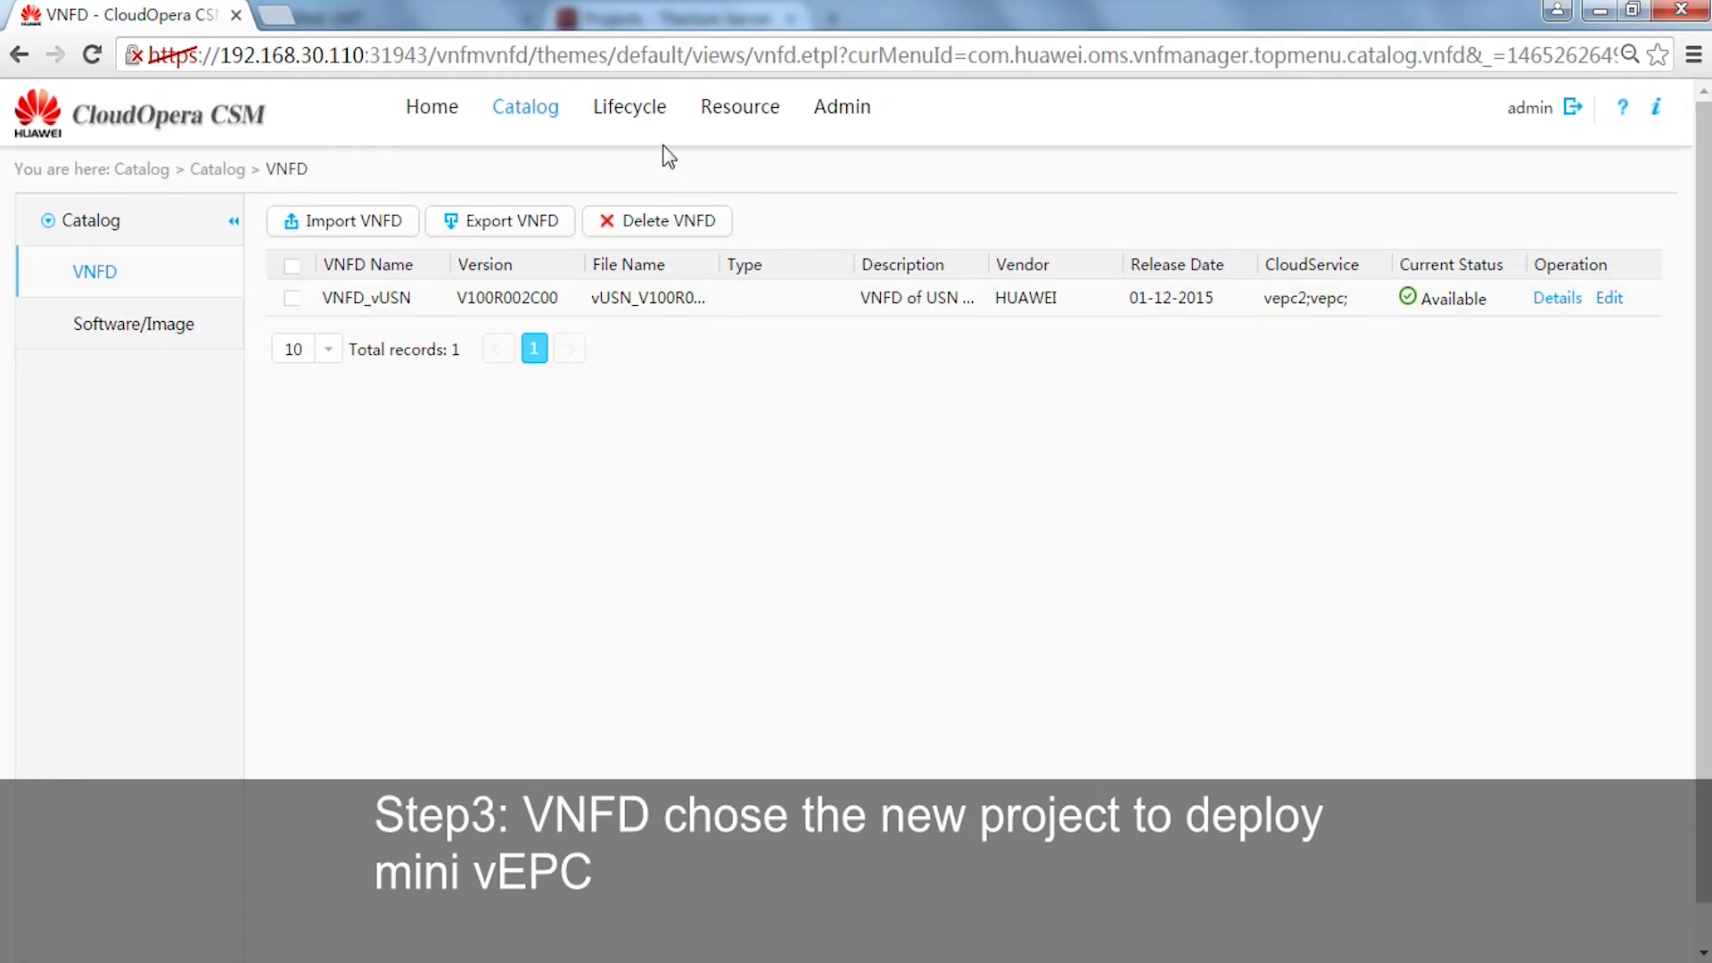
- Deploy VNFD_vUSN with plan DEPLOYMENT_PLAN_Mini_E9K, changing DC_ID to vepc2:vUSN
mouse_move(640, 139)
left_click(675, 214)
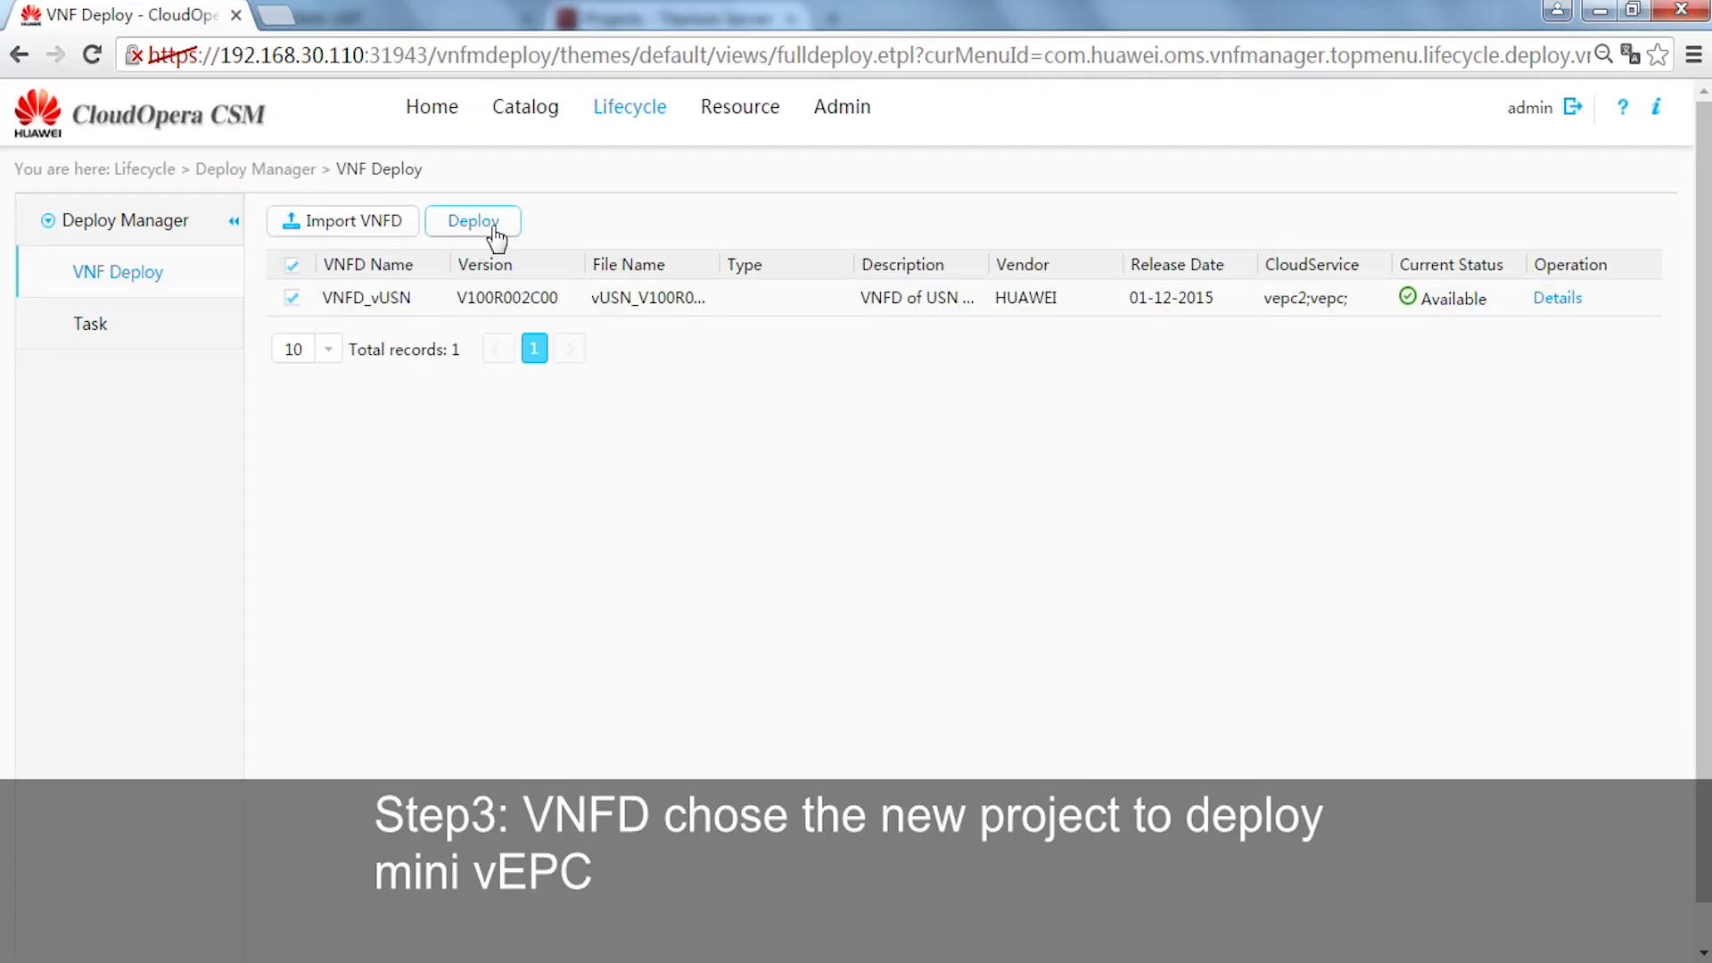
left_click(499, 234)
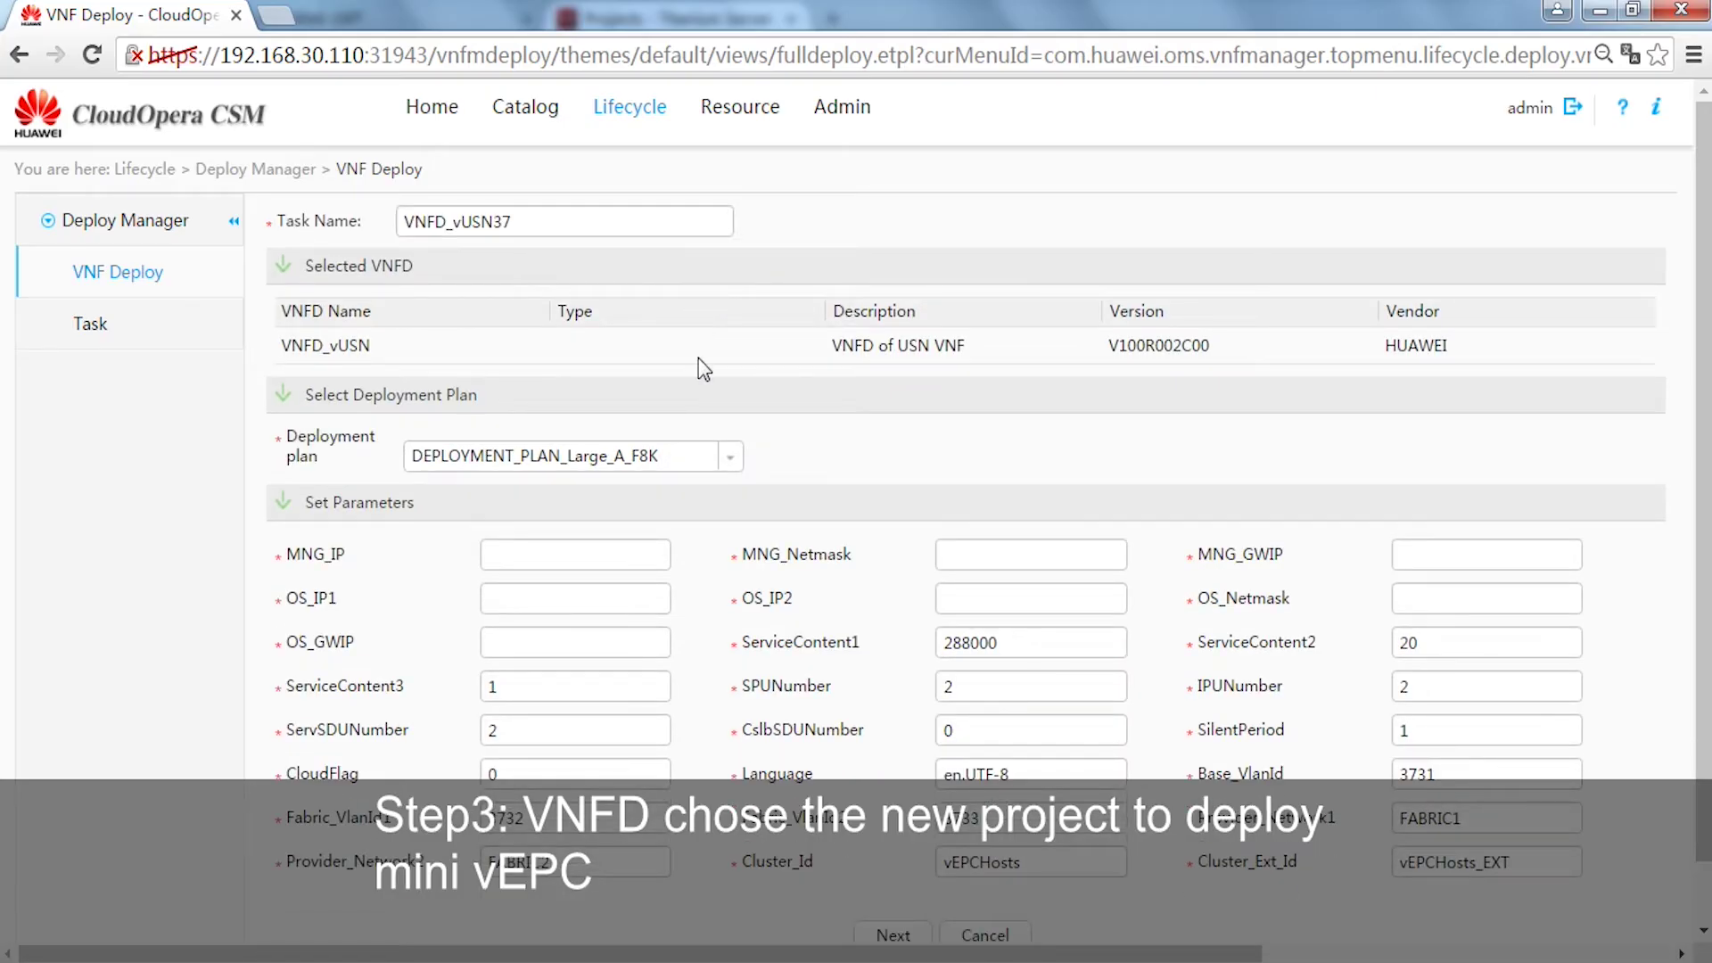
left_click(731, 457)
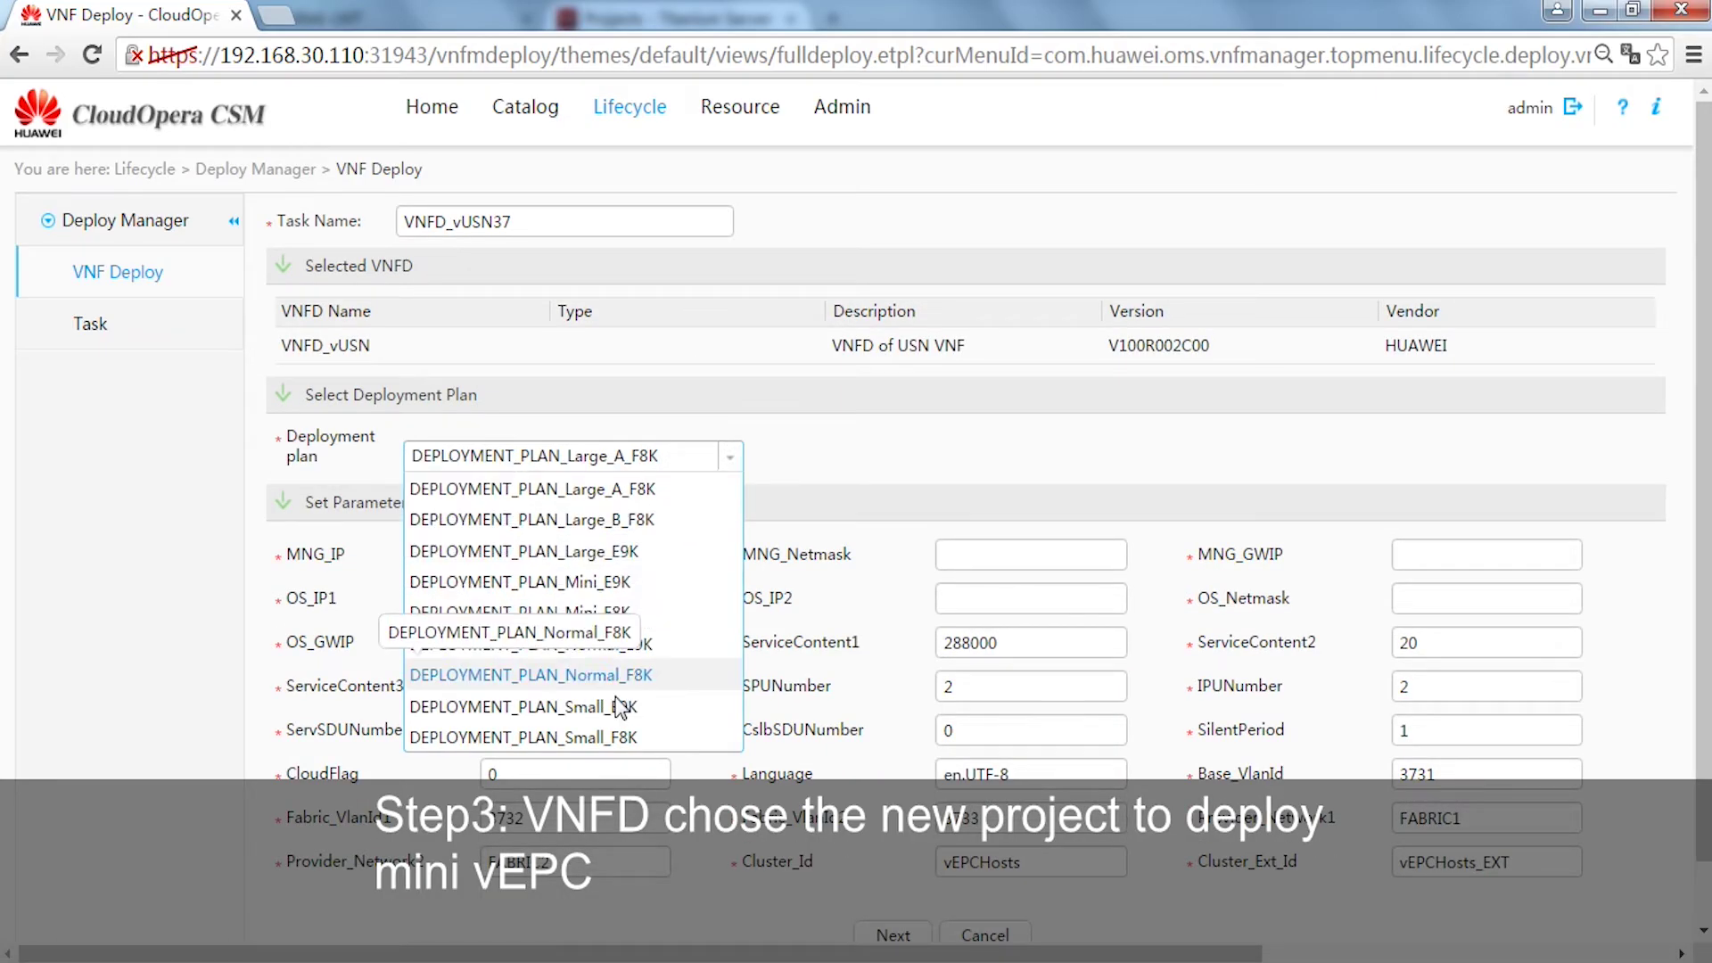
left_click(618, 584)
scroll(814, 500, "down", 2)
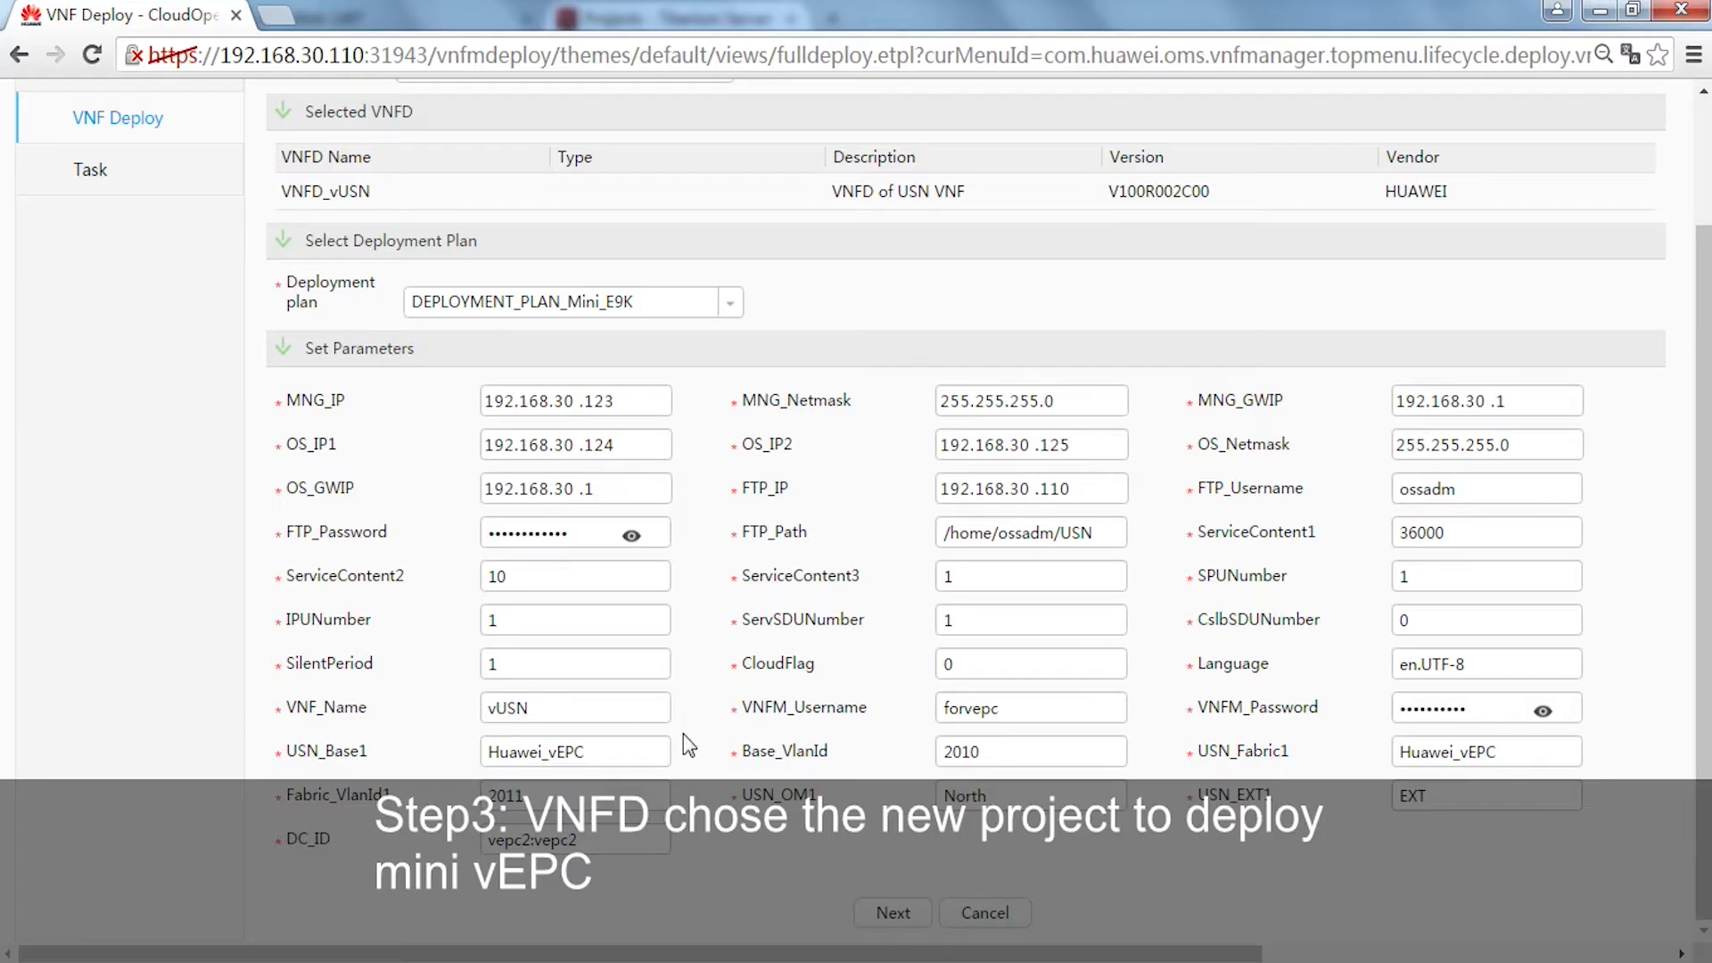
left_click(582, 841)
key("BackSpace")
key("BackSpace")
type("USN")
- Advance to and review the VNFD_vUSN deployment parameters
left_click(892, 913)
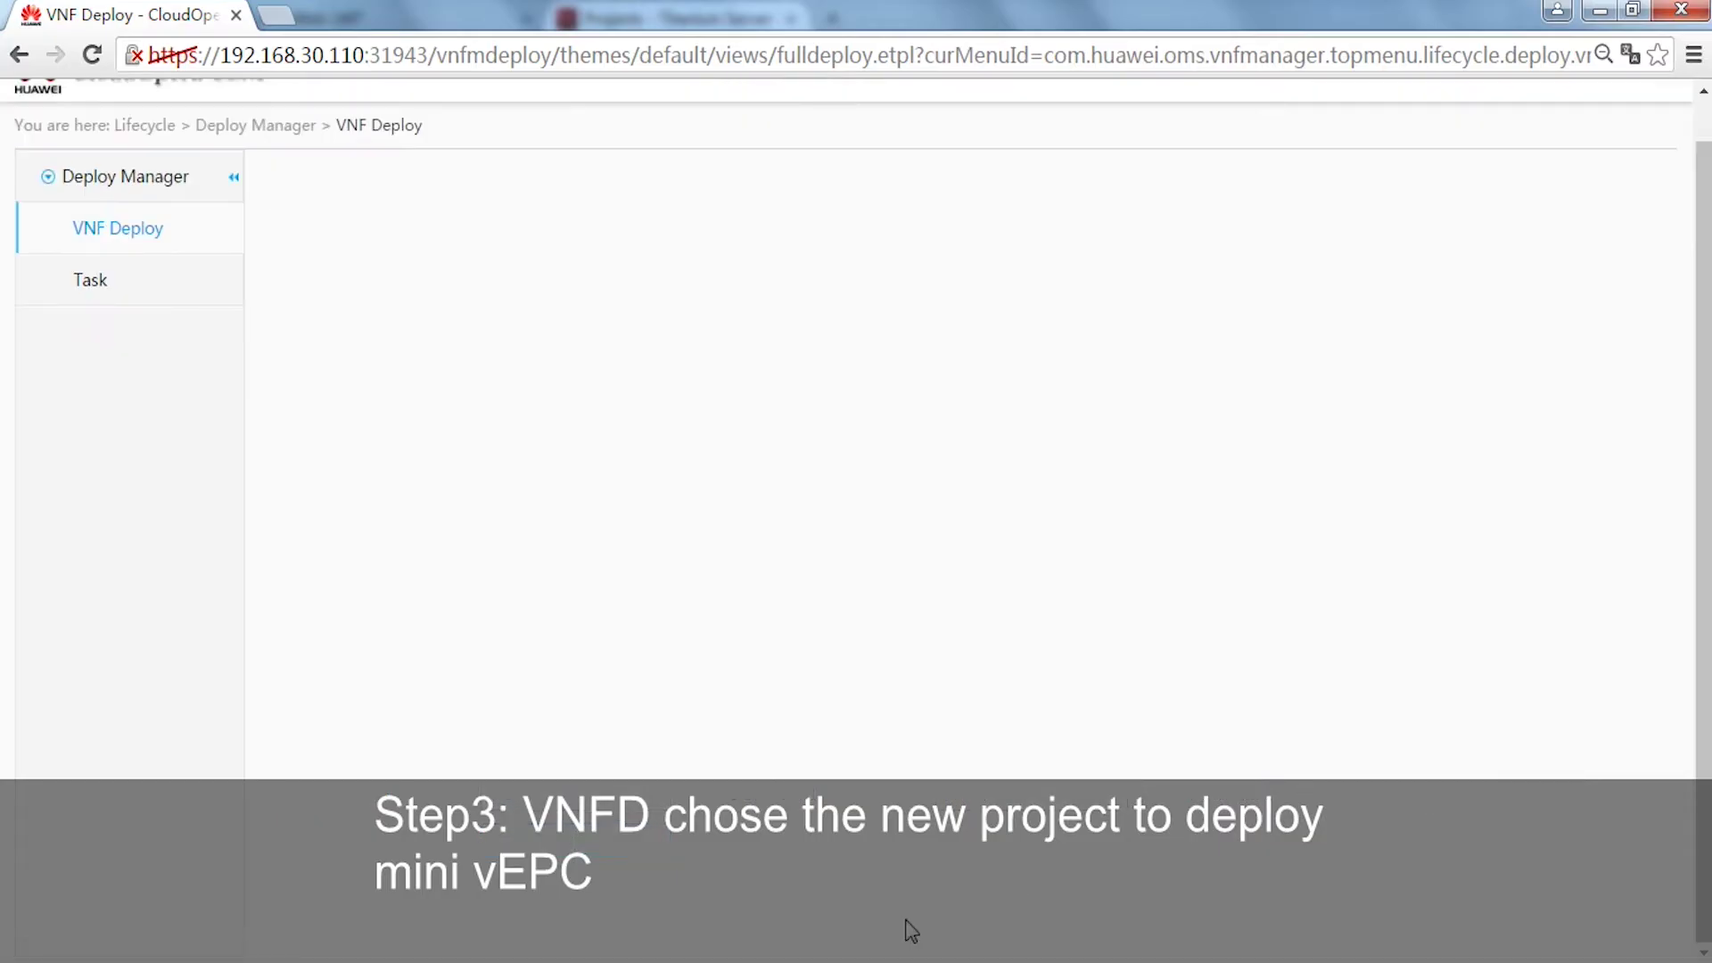
scroll(945, 482, "down", 10)
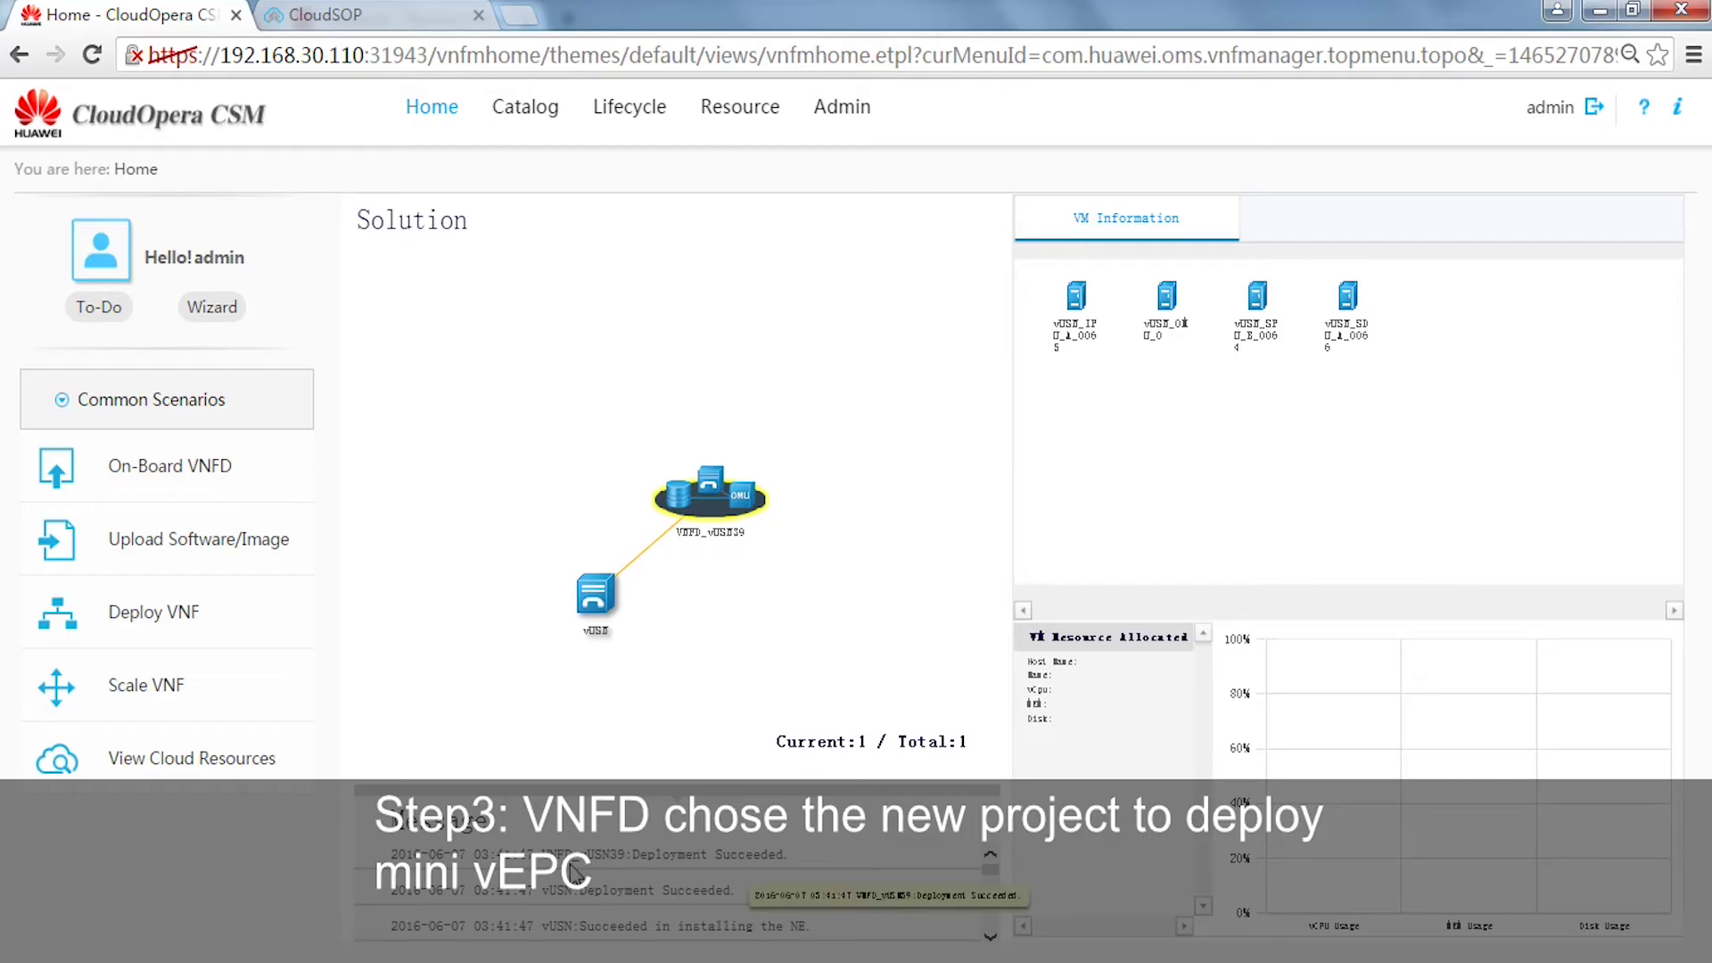
- Select the vUSN node in the topology, then open Lifecycle > Deploy Manager > Task
left_click(594, 595)
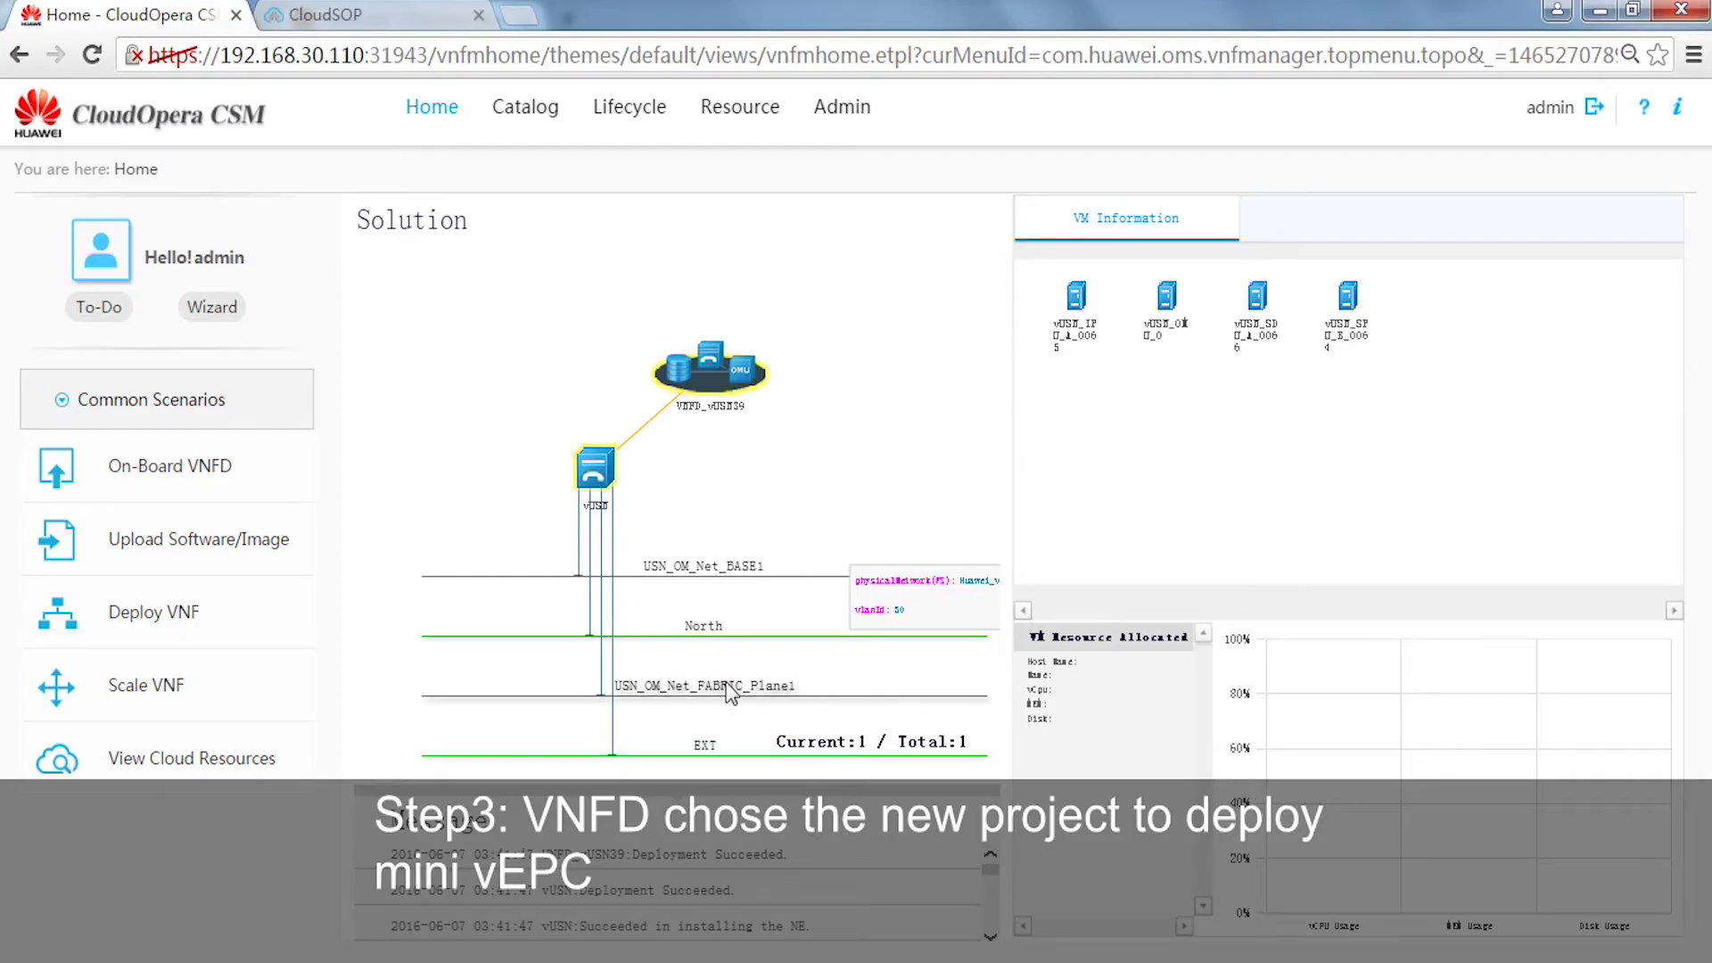
mouse_move(624, 111)
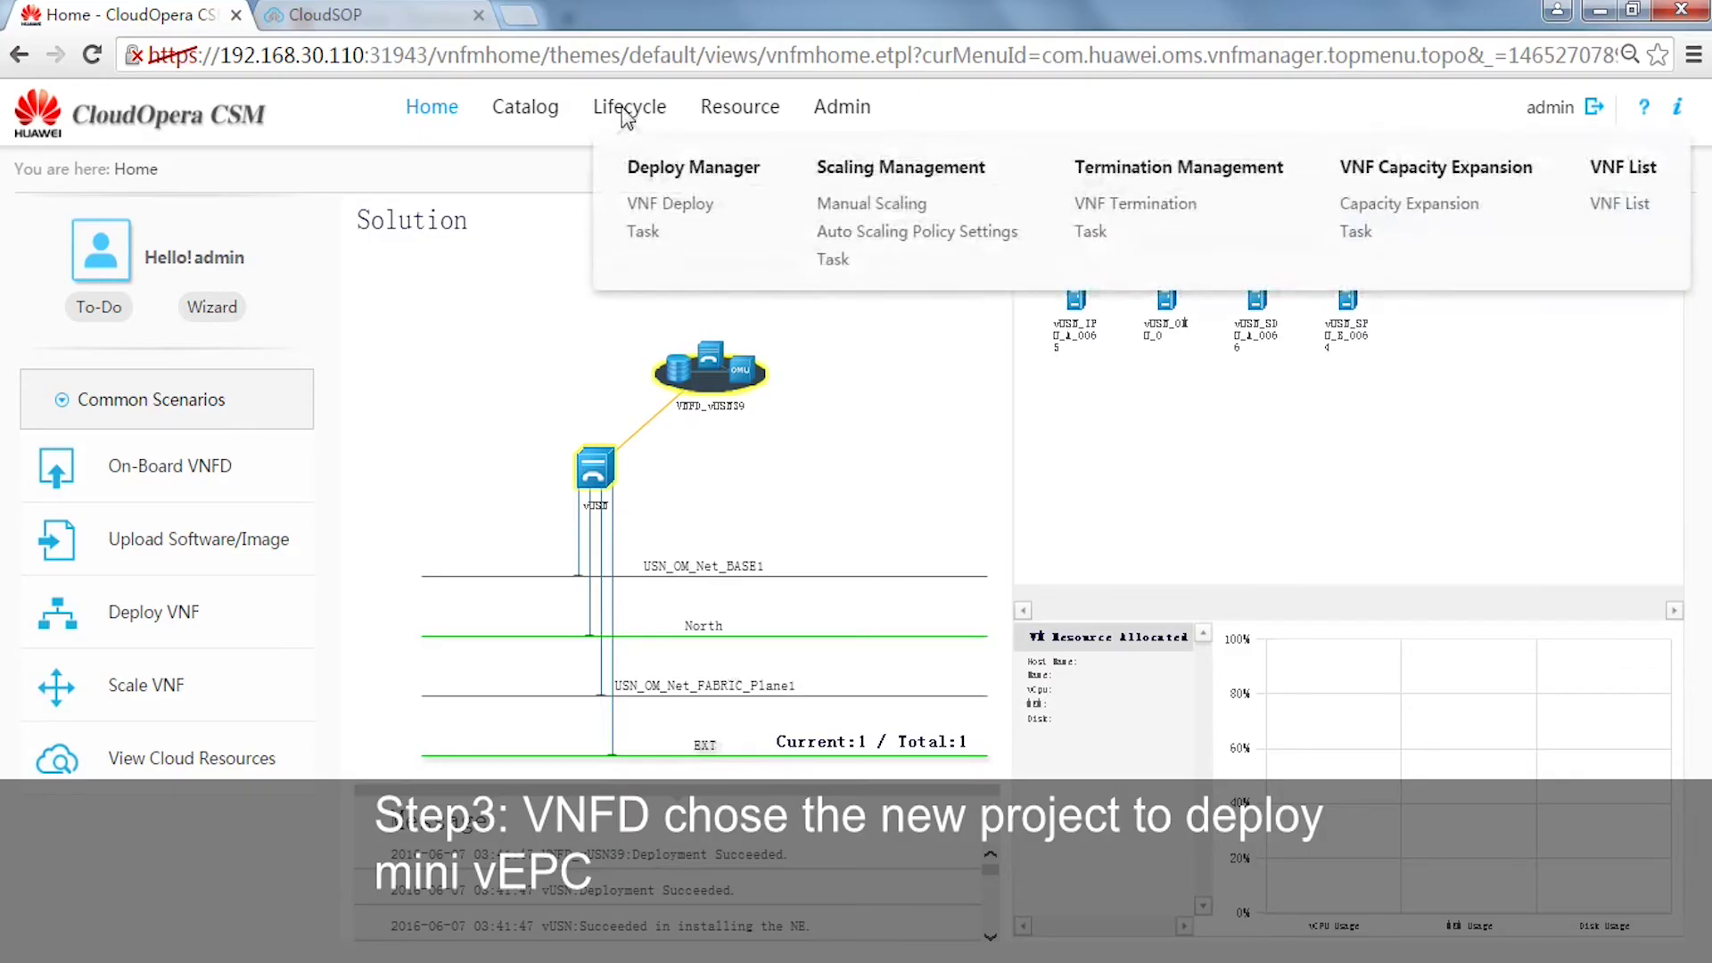
left_click(642, 232)
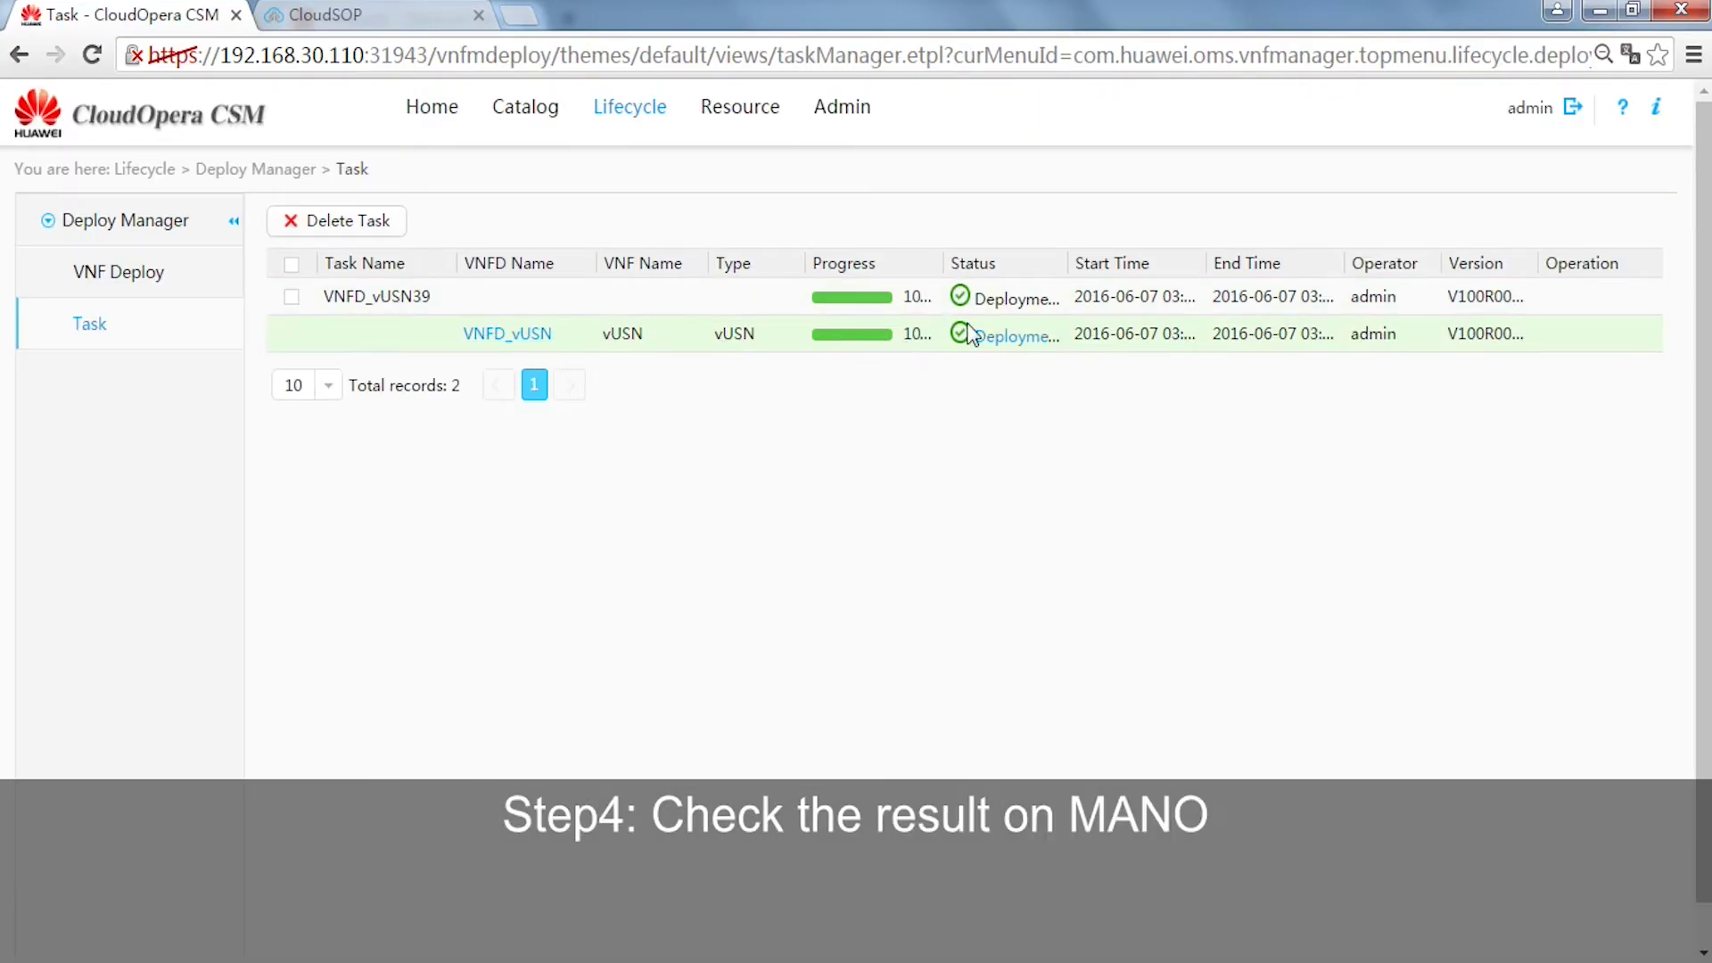
- Review the vUSN deployment log with both tasks at 100%, close it, and return to Titanium Server Instances
left_click(1008, 337)
scroll(933, 457, "down", 5)
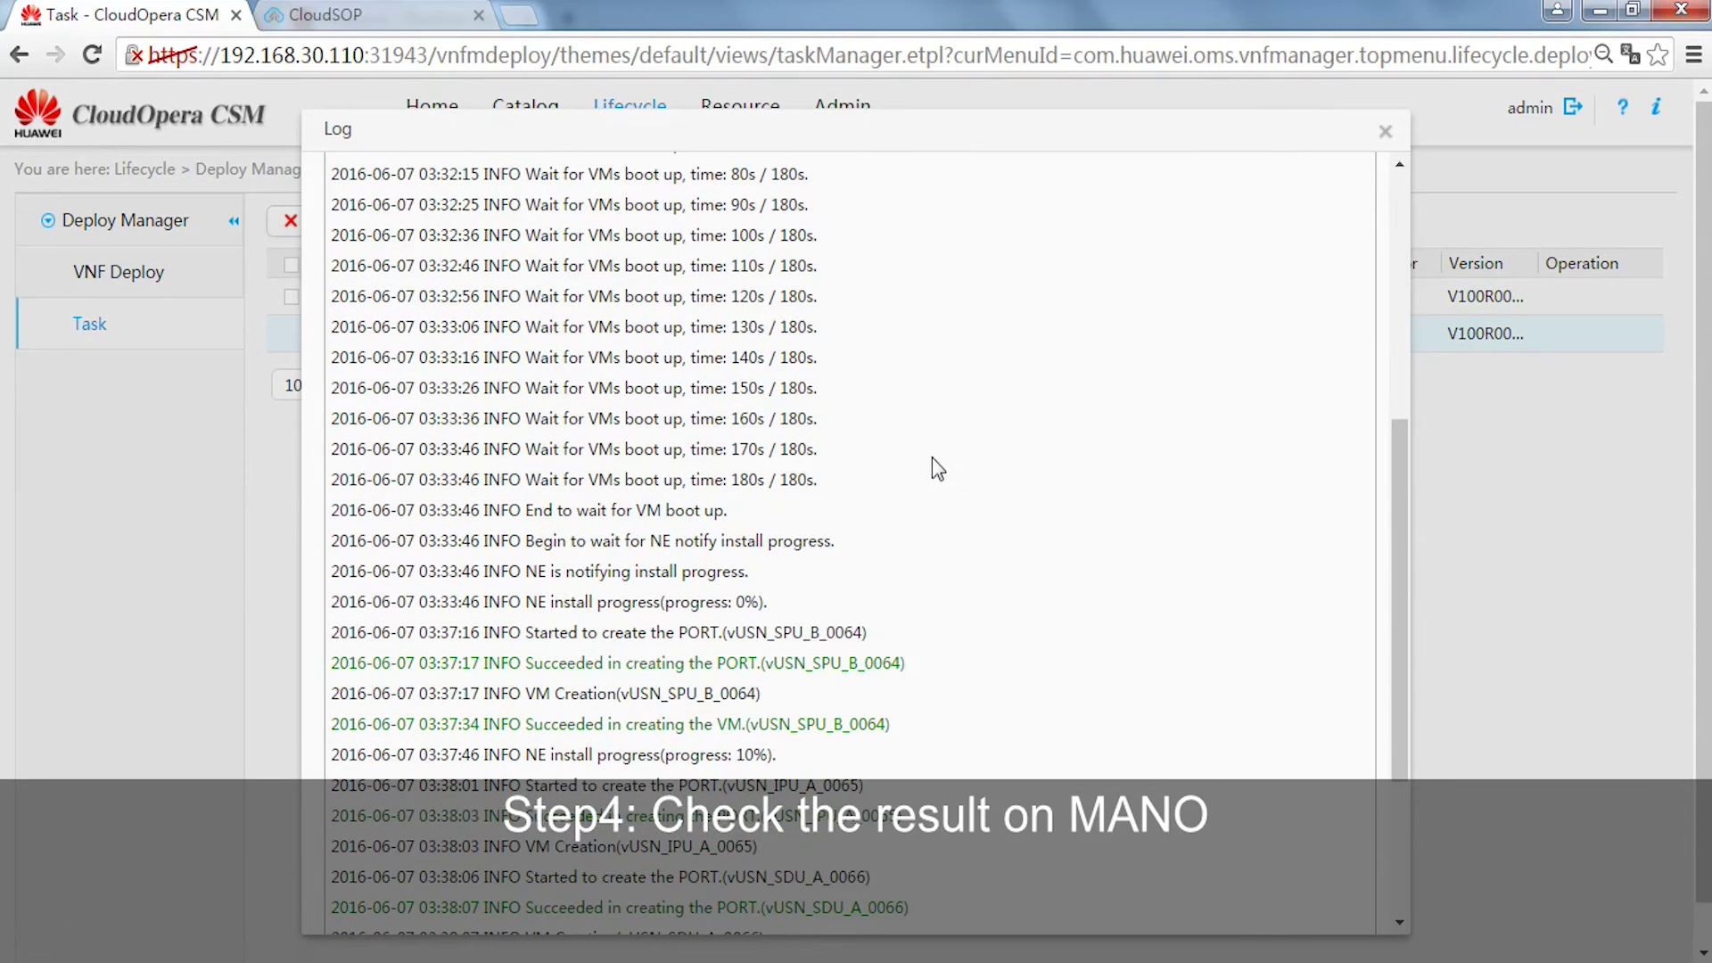
scroll(933, 457, "down", 3)
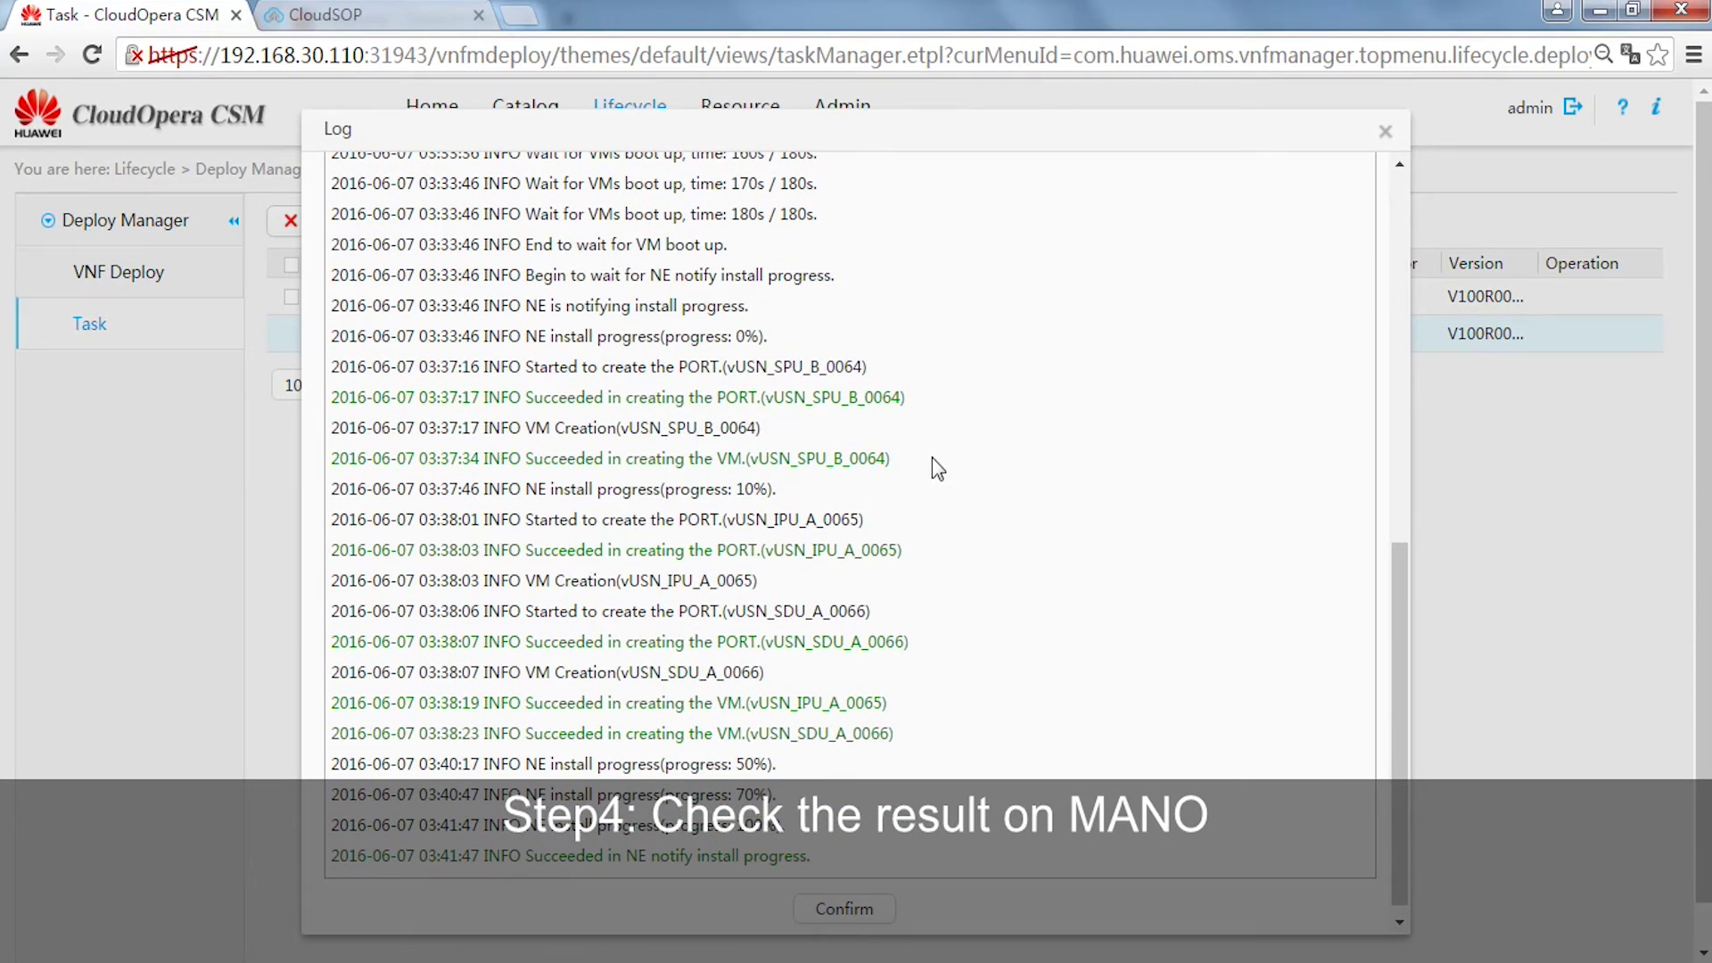
scroll(933, 457, "up", 8)
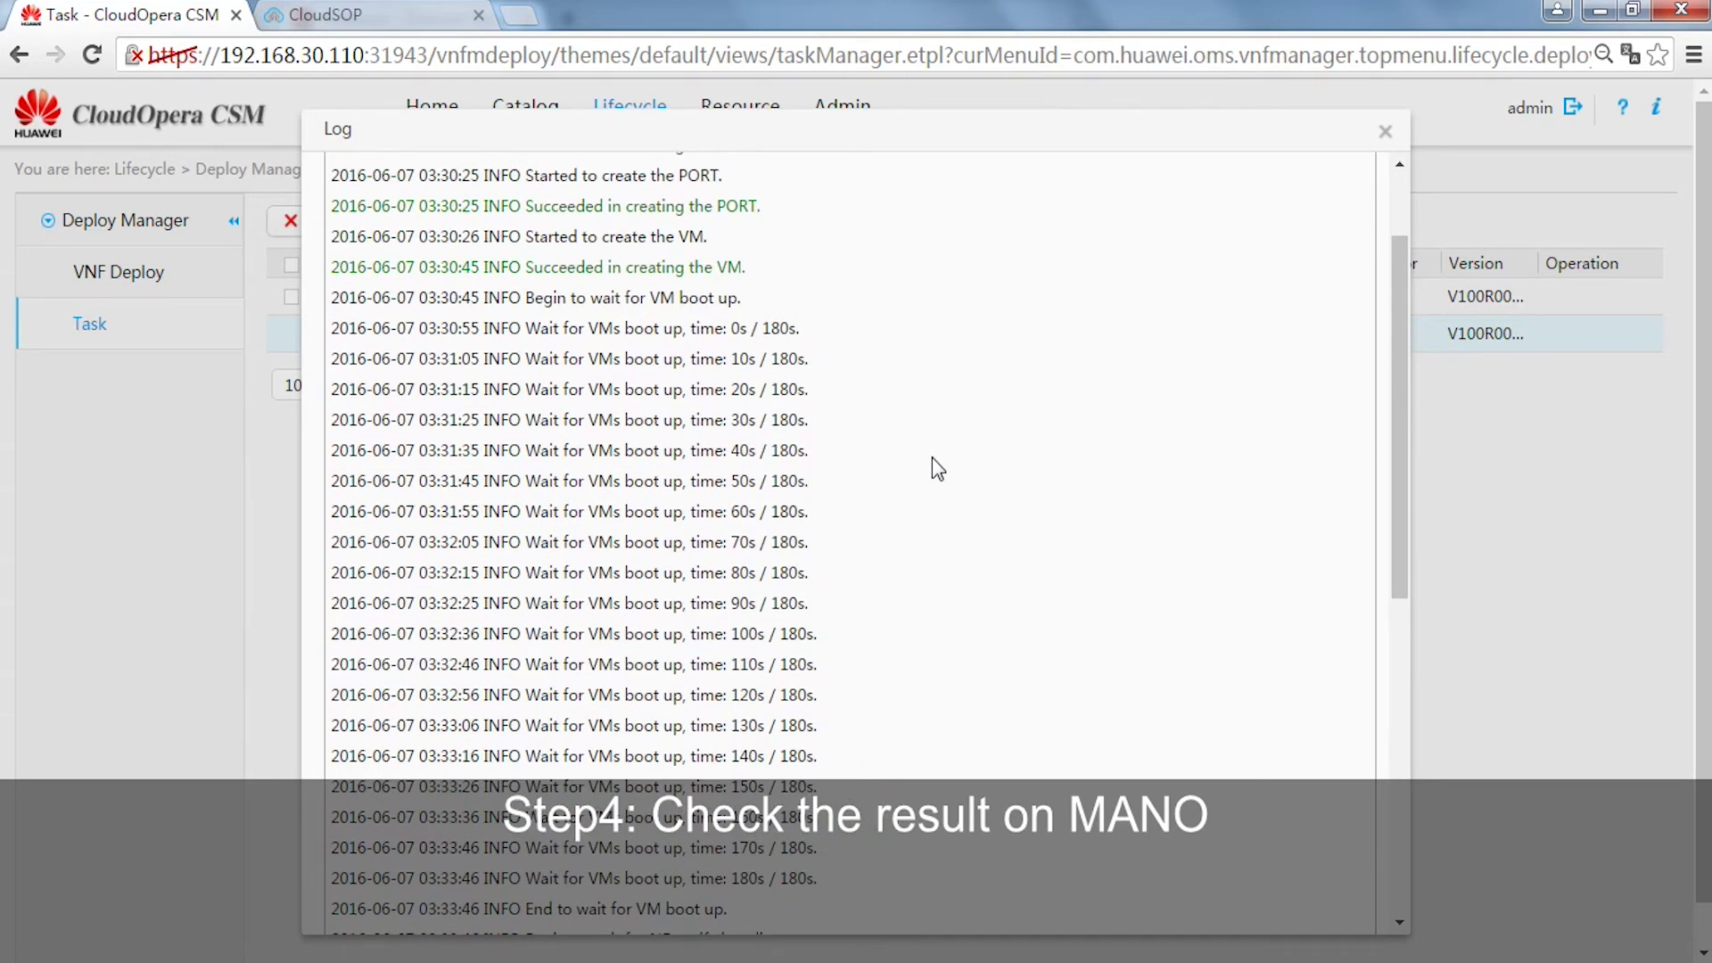
scroll(932, 457, "down", 8)
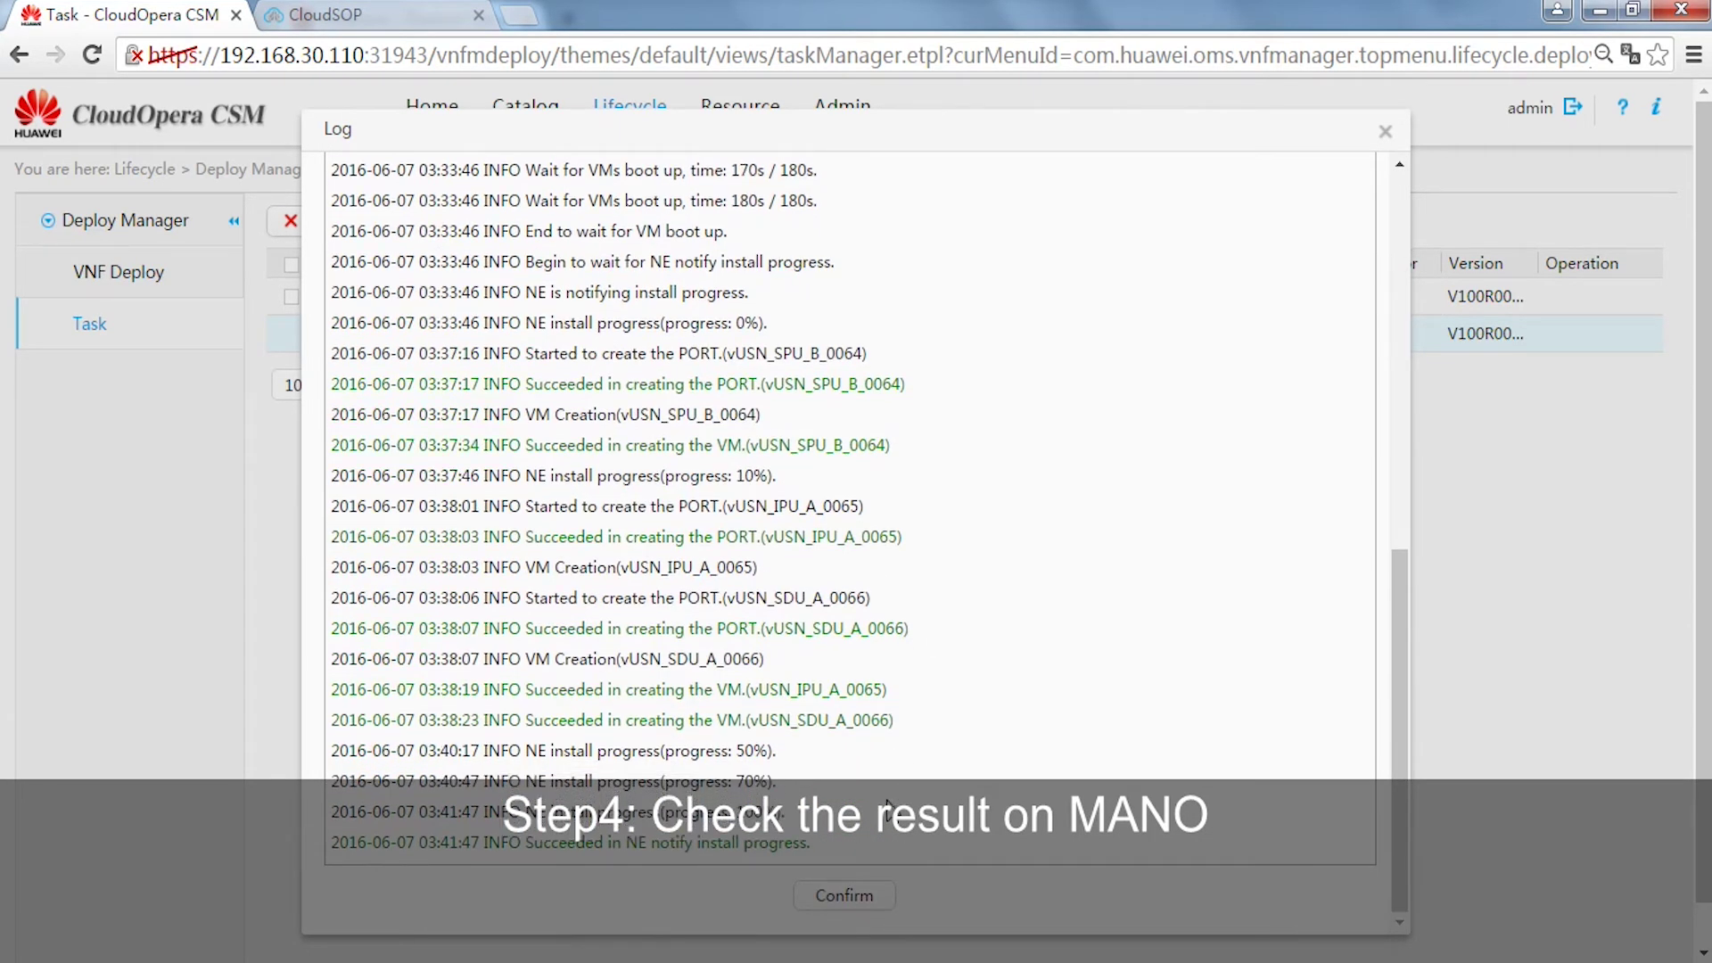
left_click(852, 896)
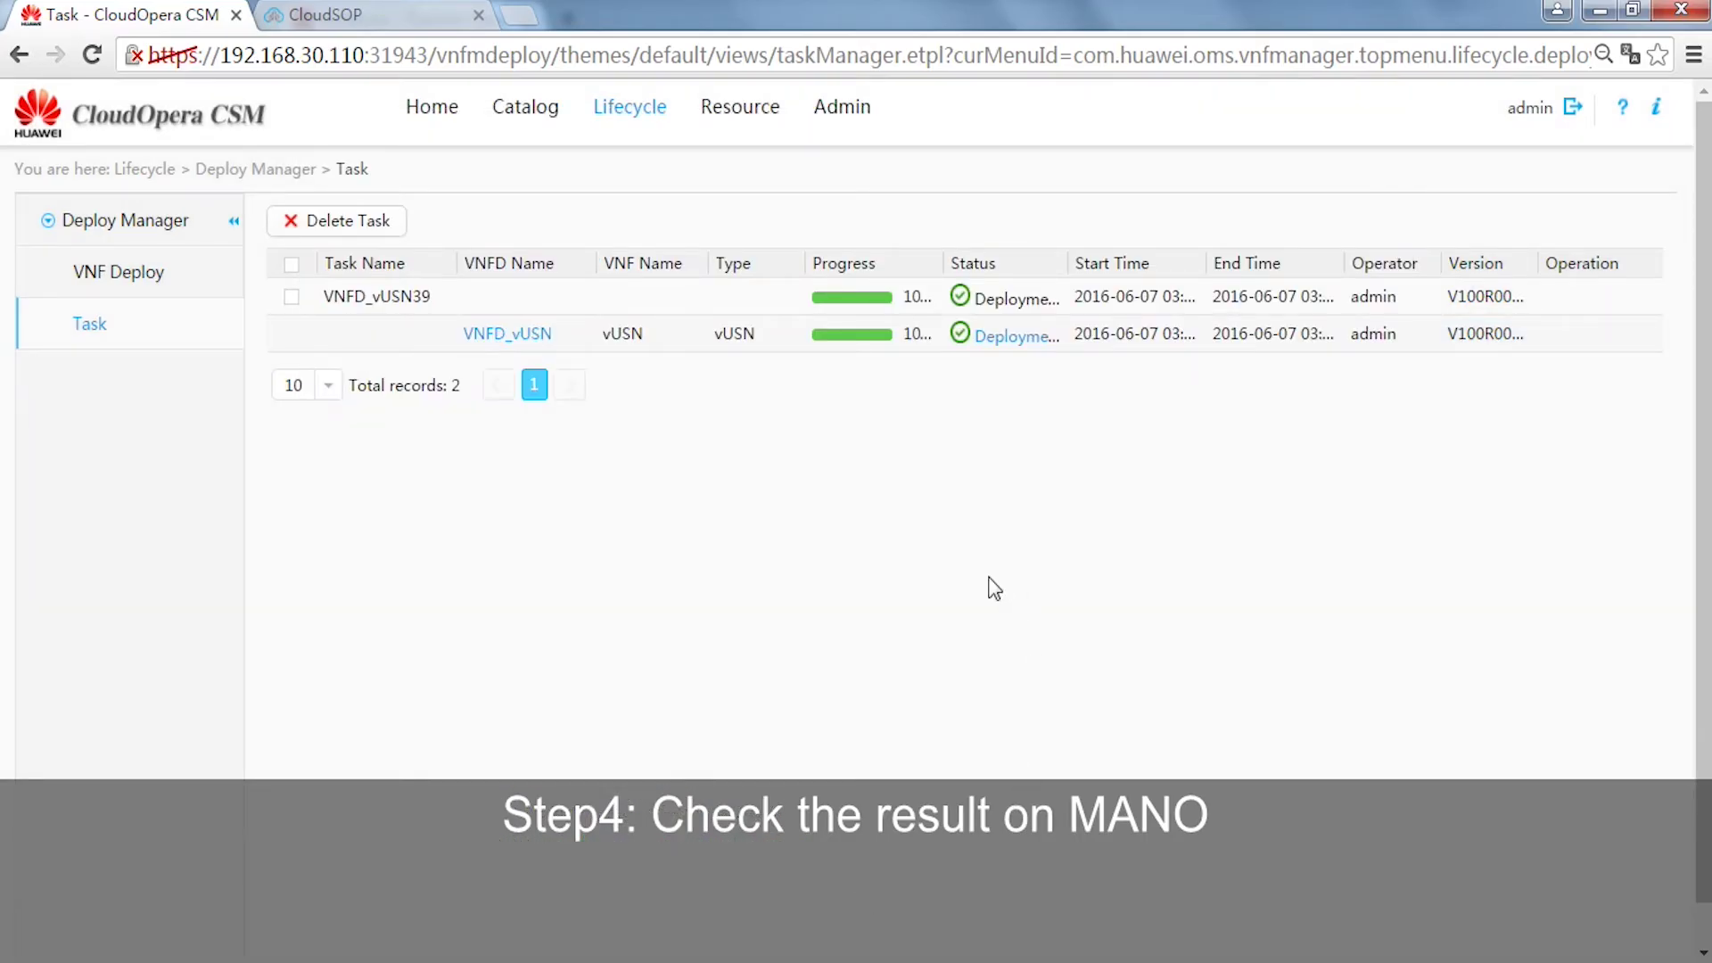
left_click(624, 957)
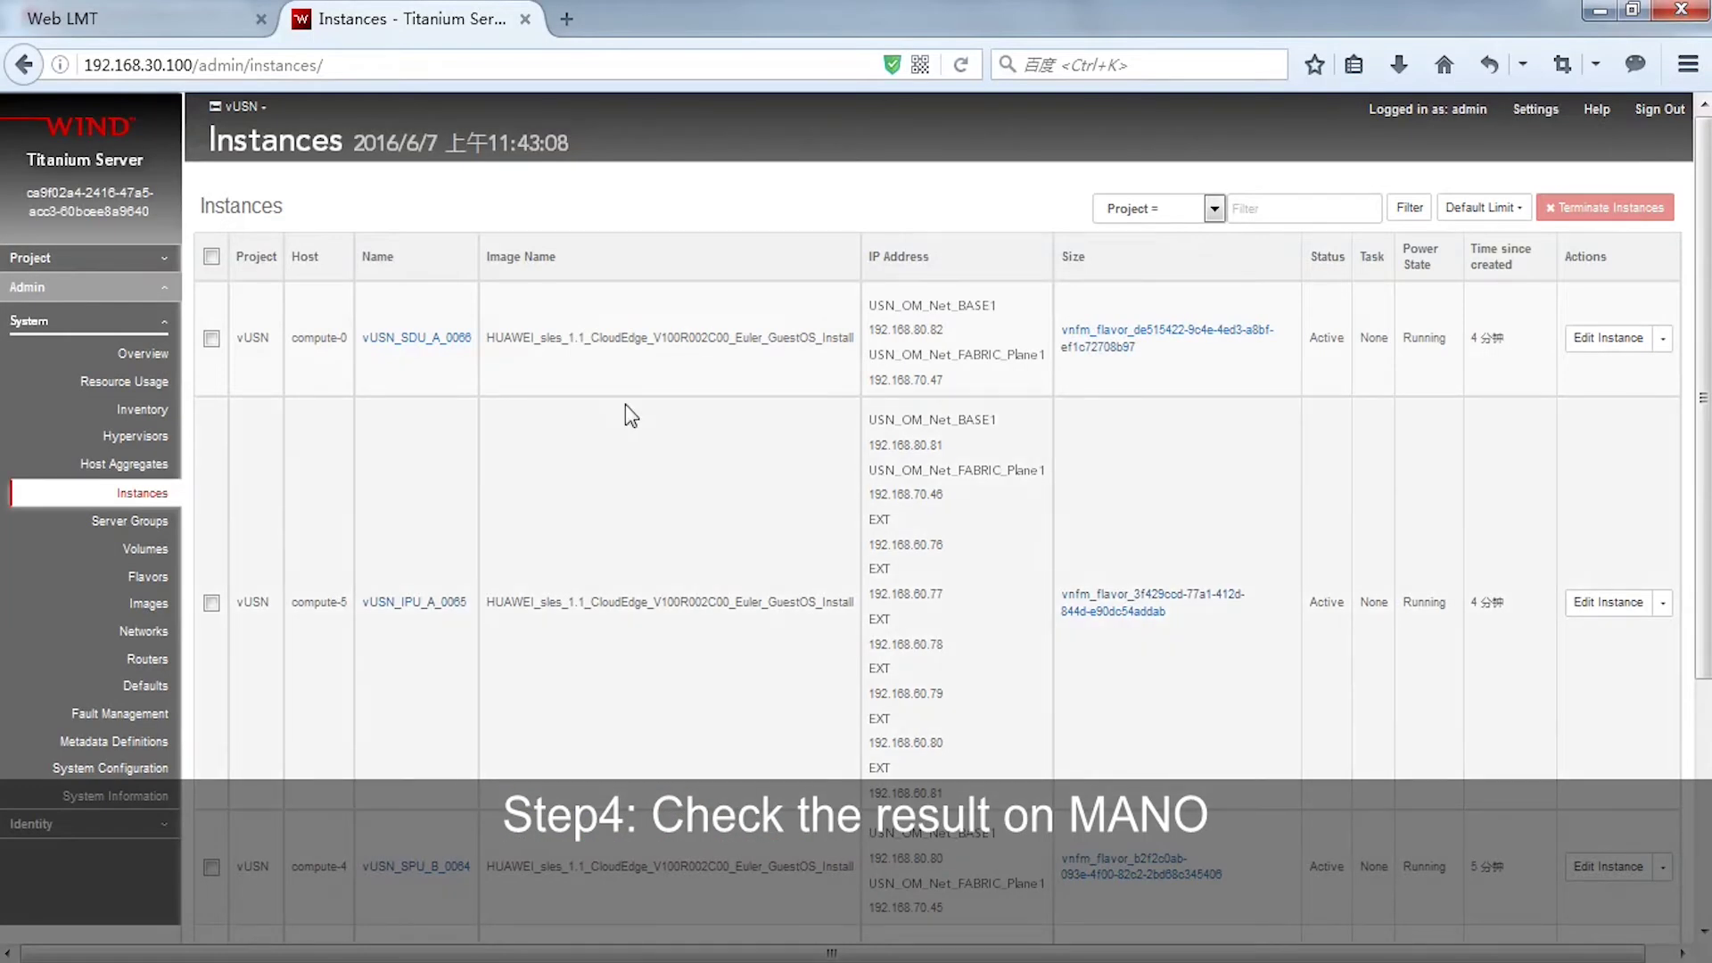
- Reload the Admin instance list to confirm SDU_A_0066, IPU_A_0065 and SPU_B_0064 are Active and Running
left_click(132, 492)
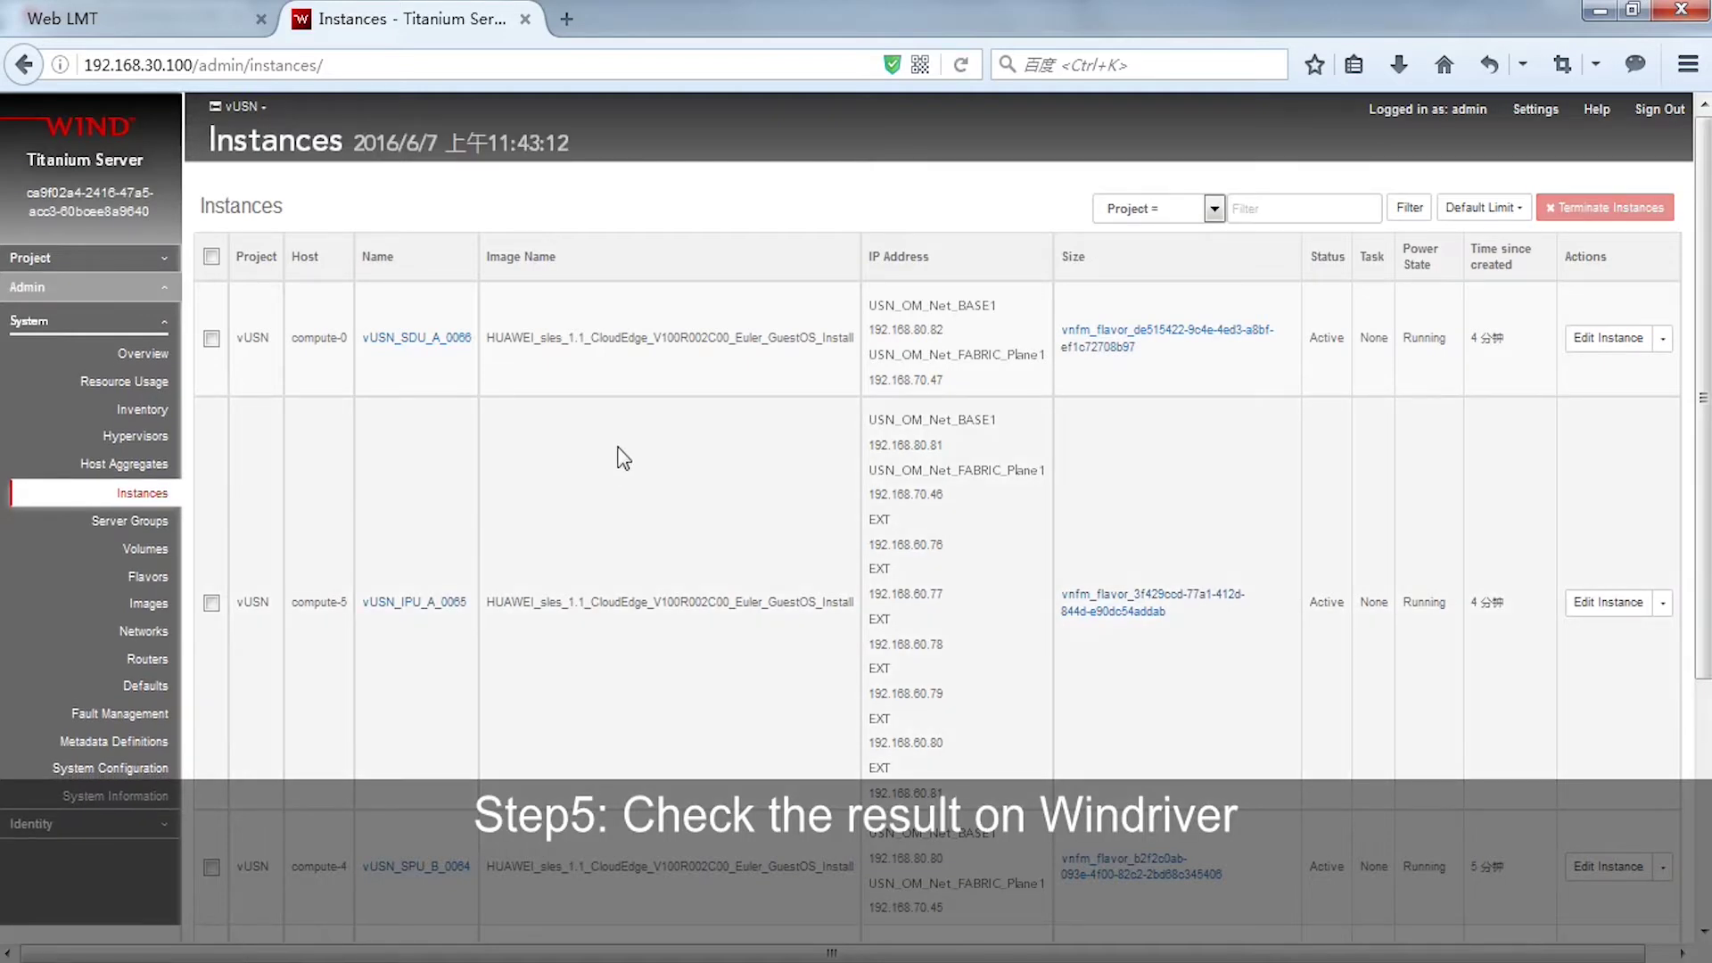
scroll(622, 457, "down", 5)
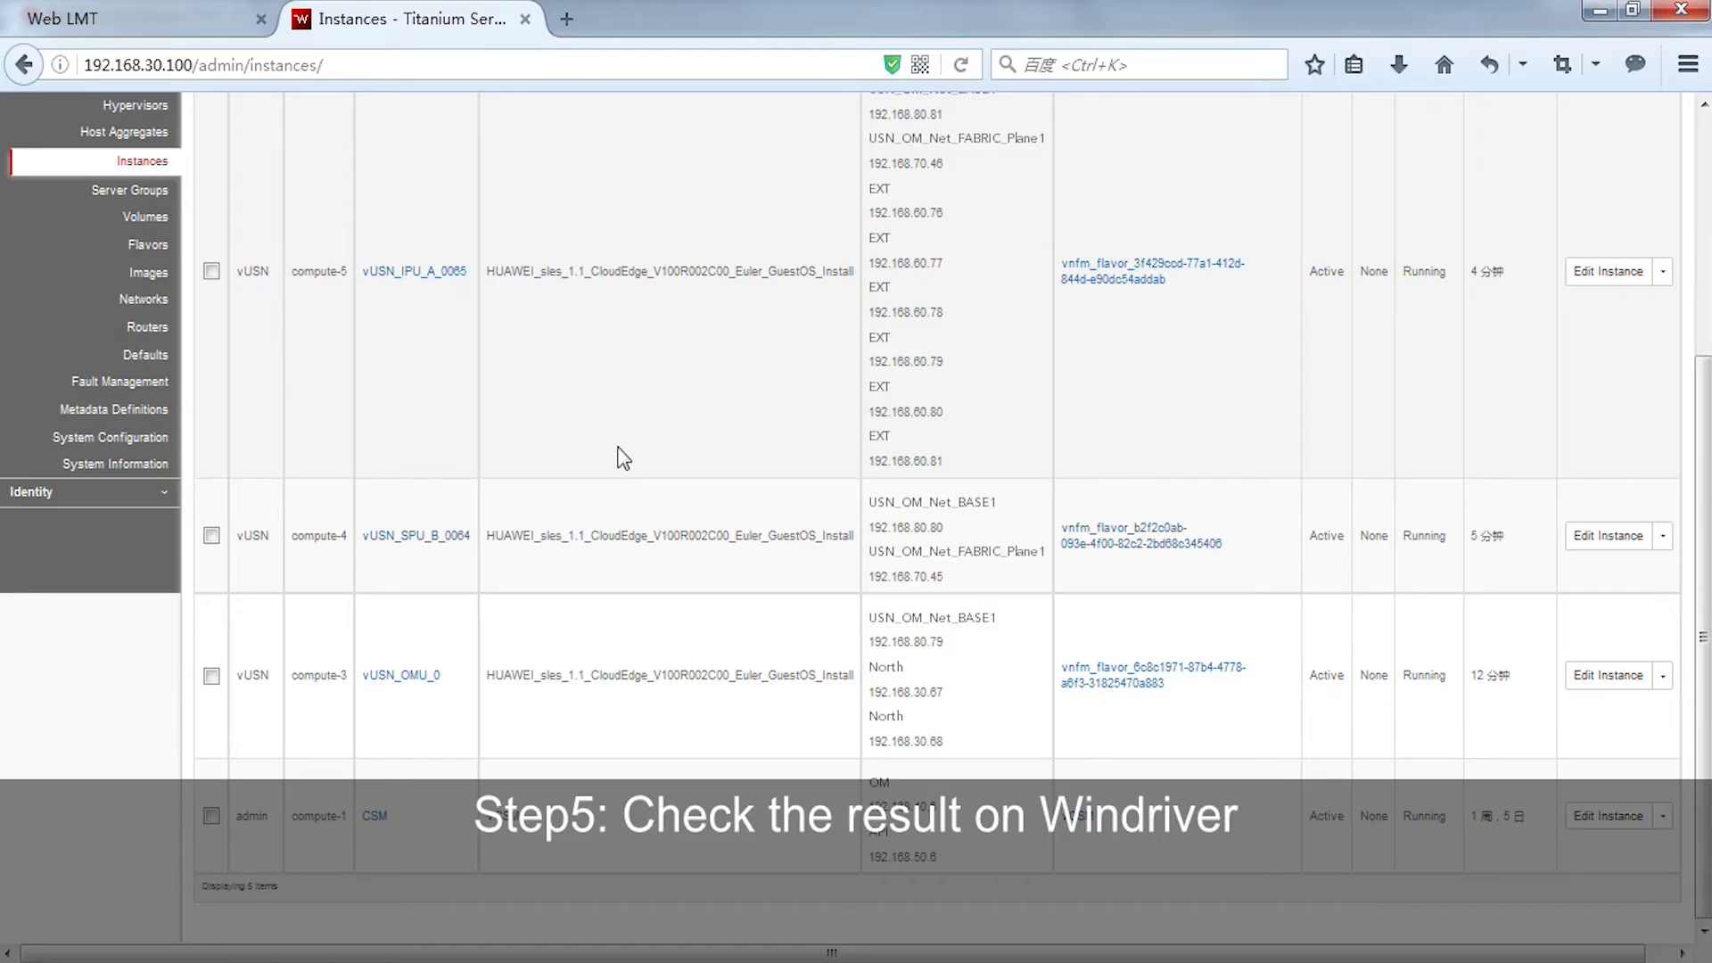
scroll(623, 457, "up", 5)
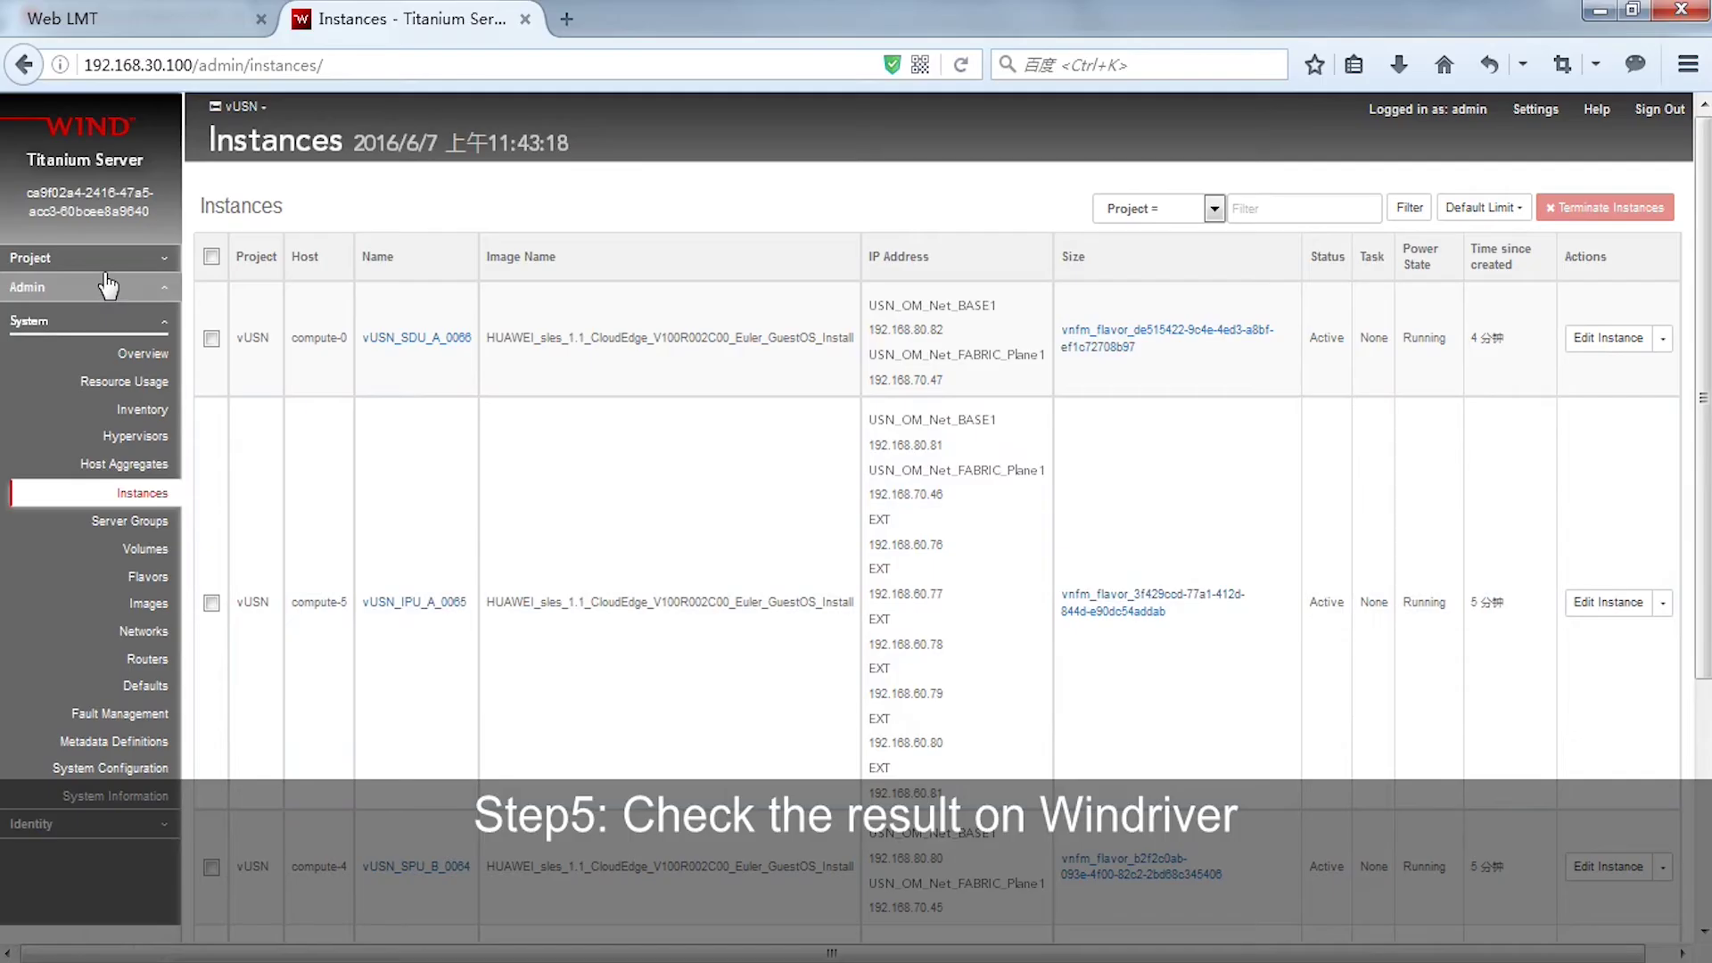
- Check the vUSN project's Compute instances list, then open its Network Topology view
left_click(111, 264)
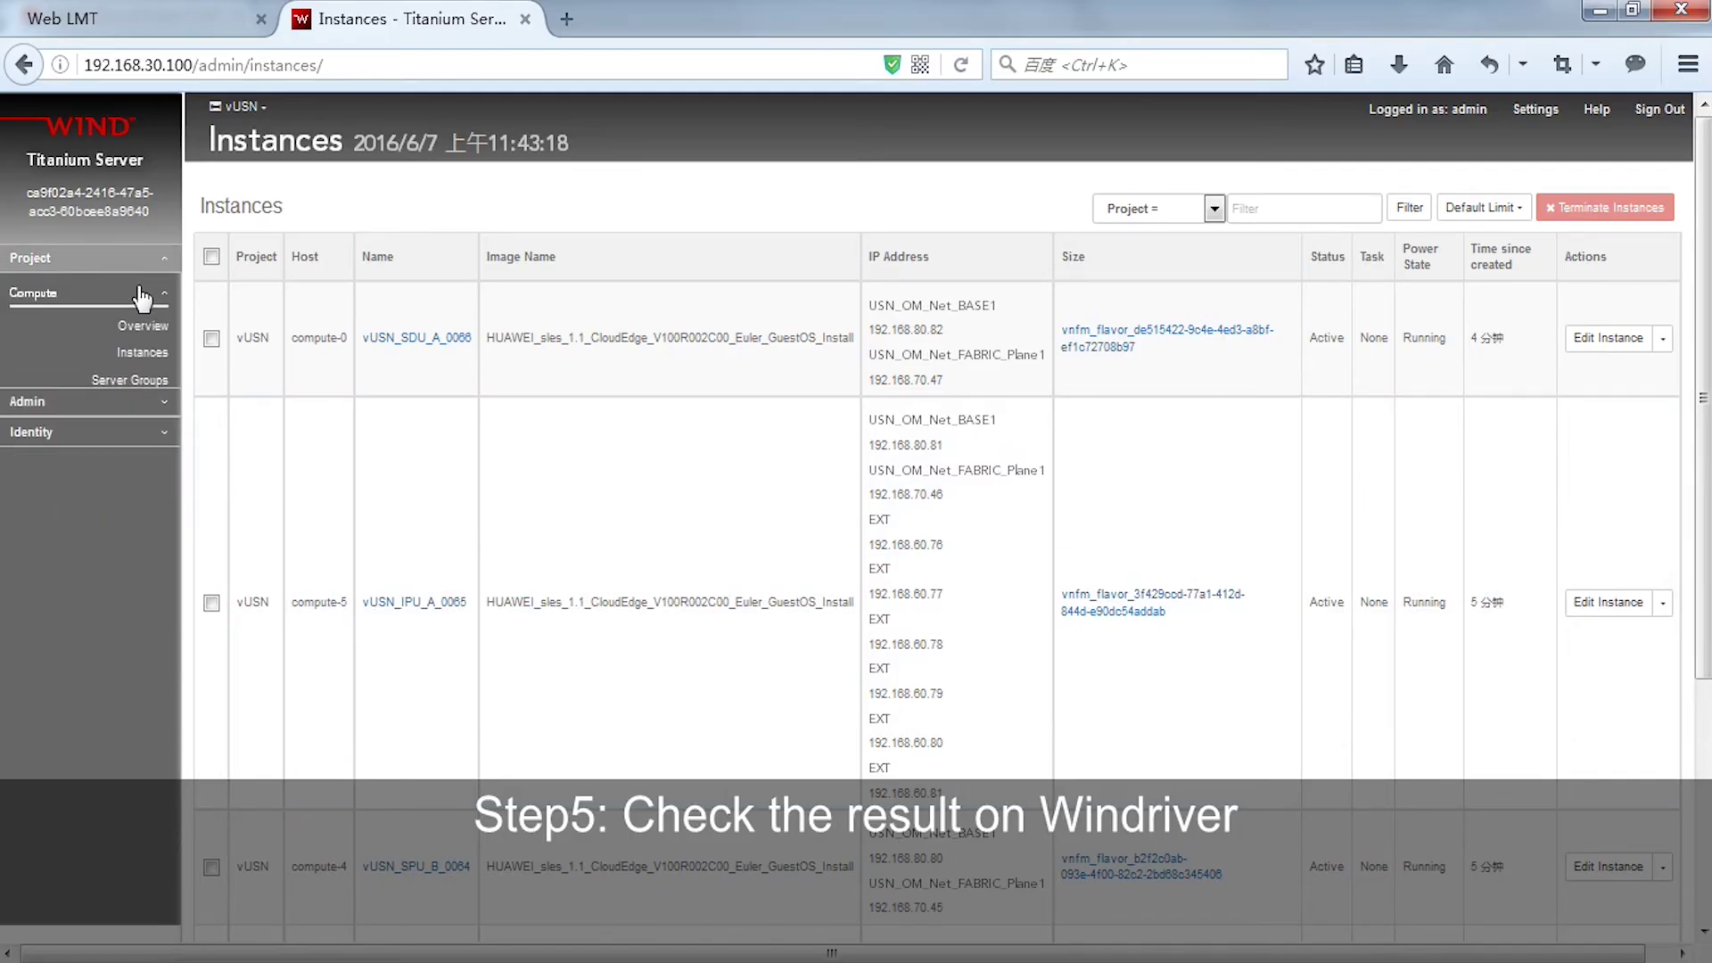
left_click(150, 355)
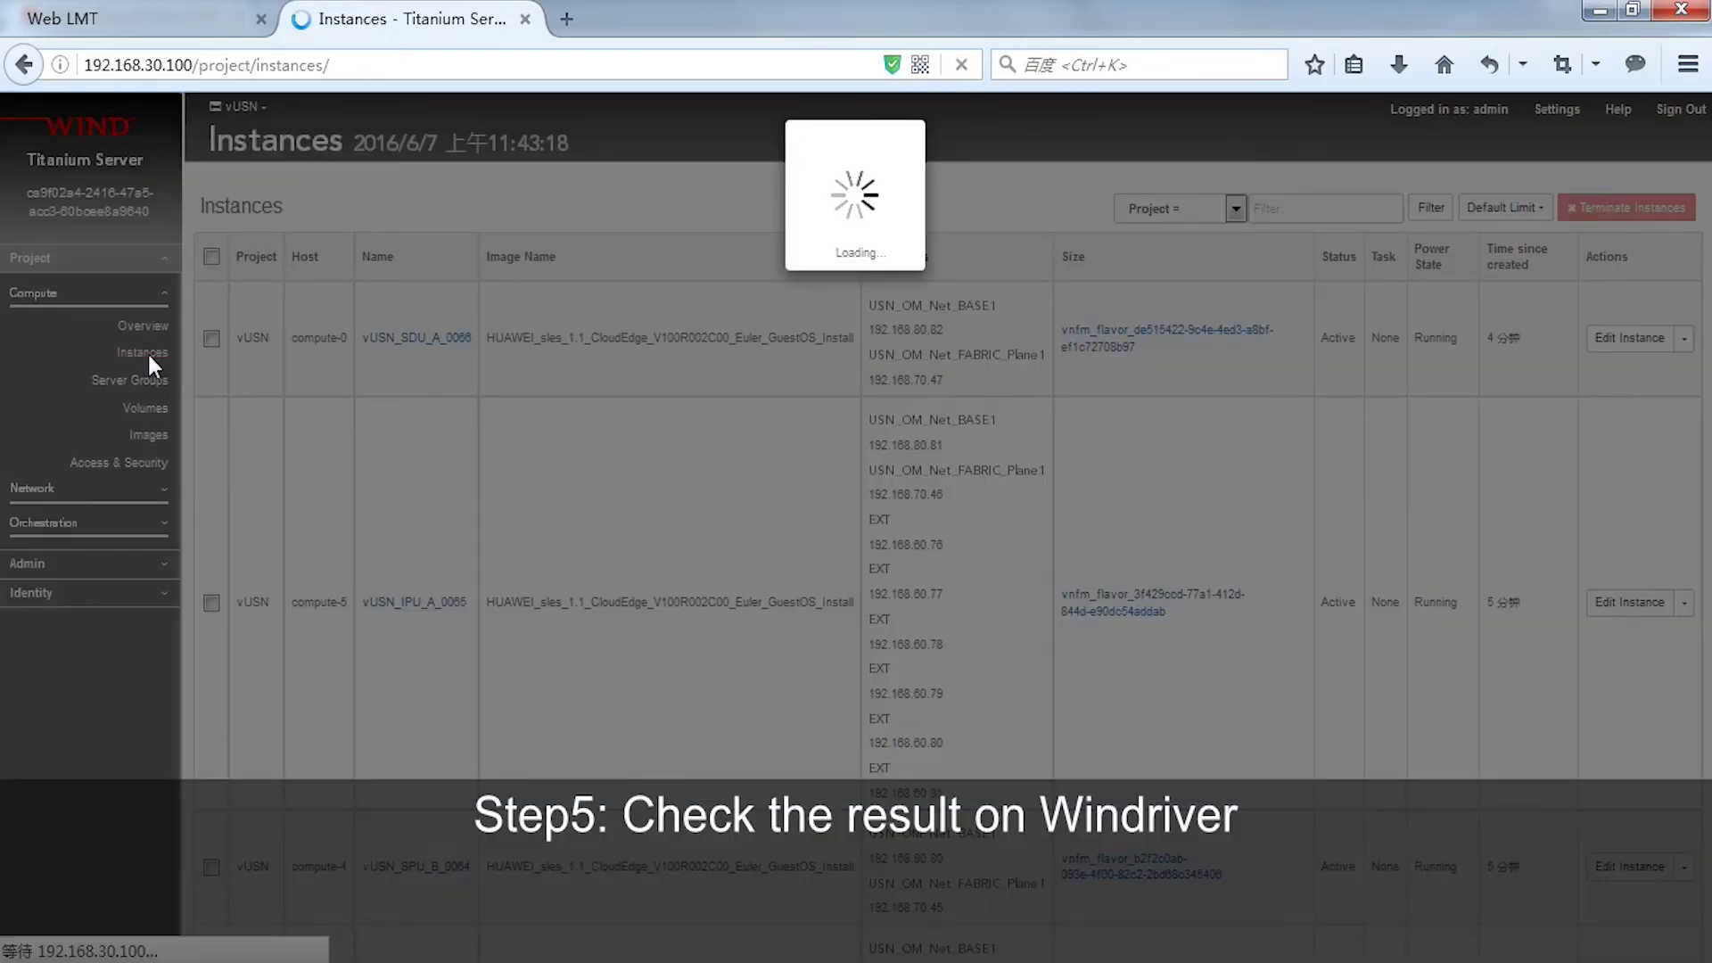
scroll(486, 344, "down", 4)
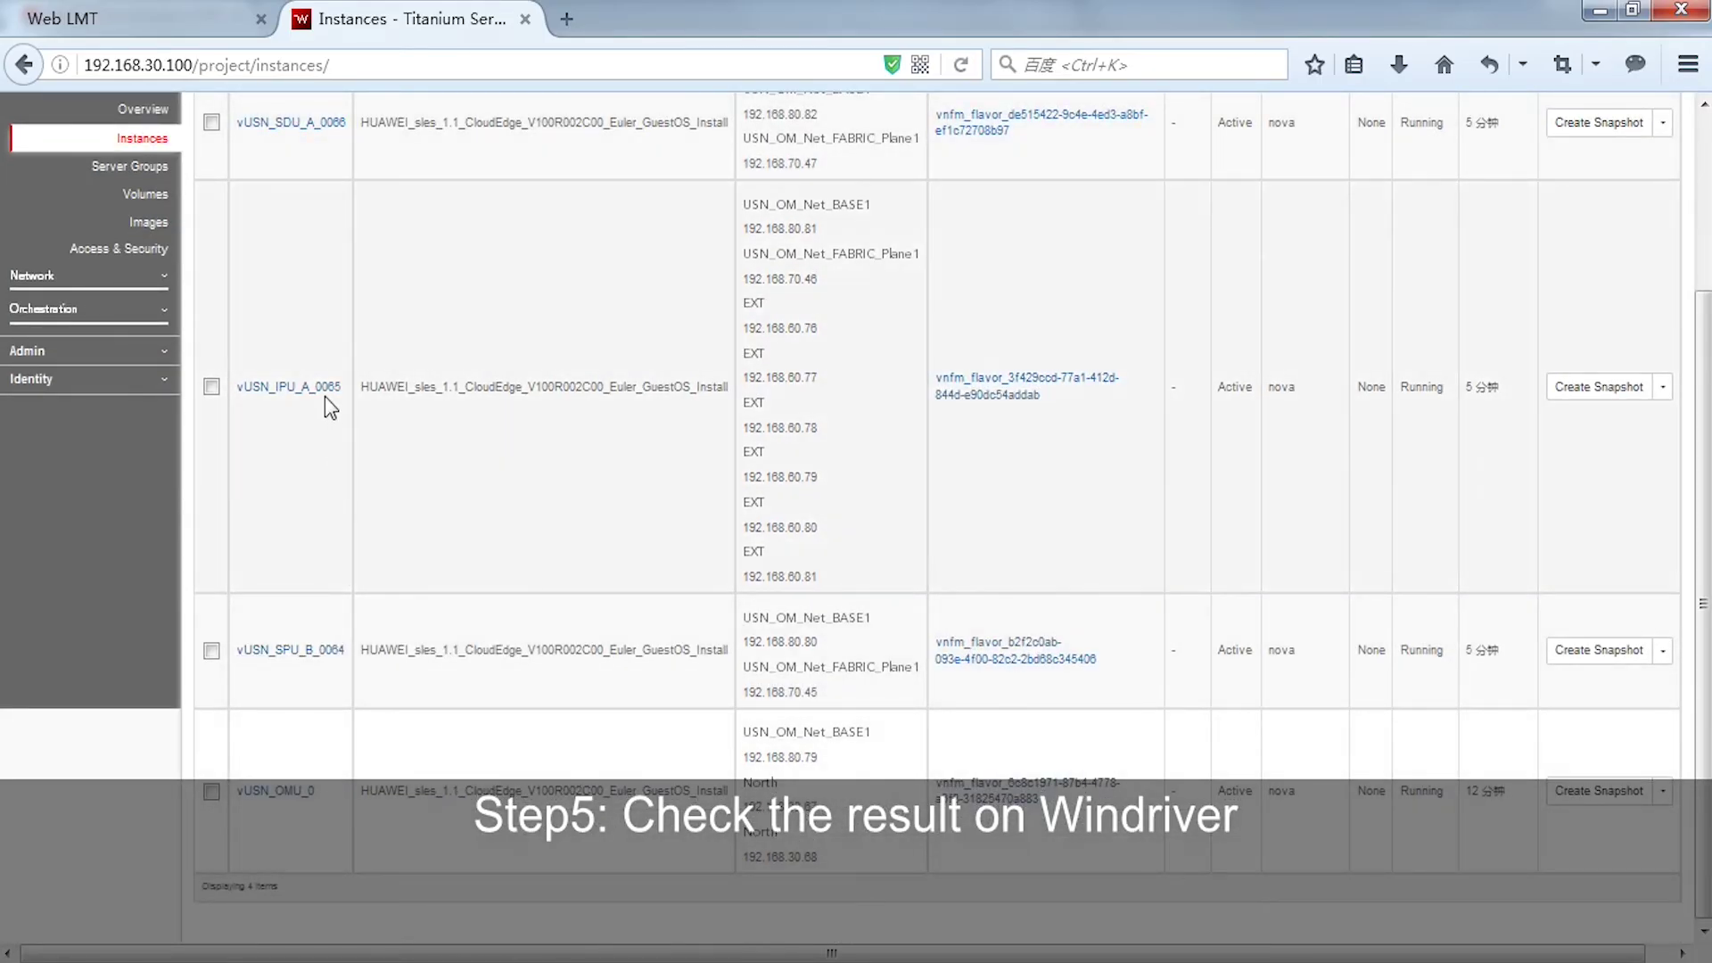
scroll(325, 396, "up", 4)
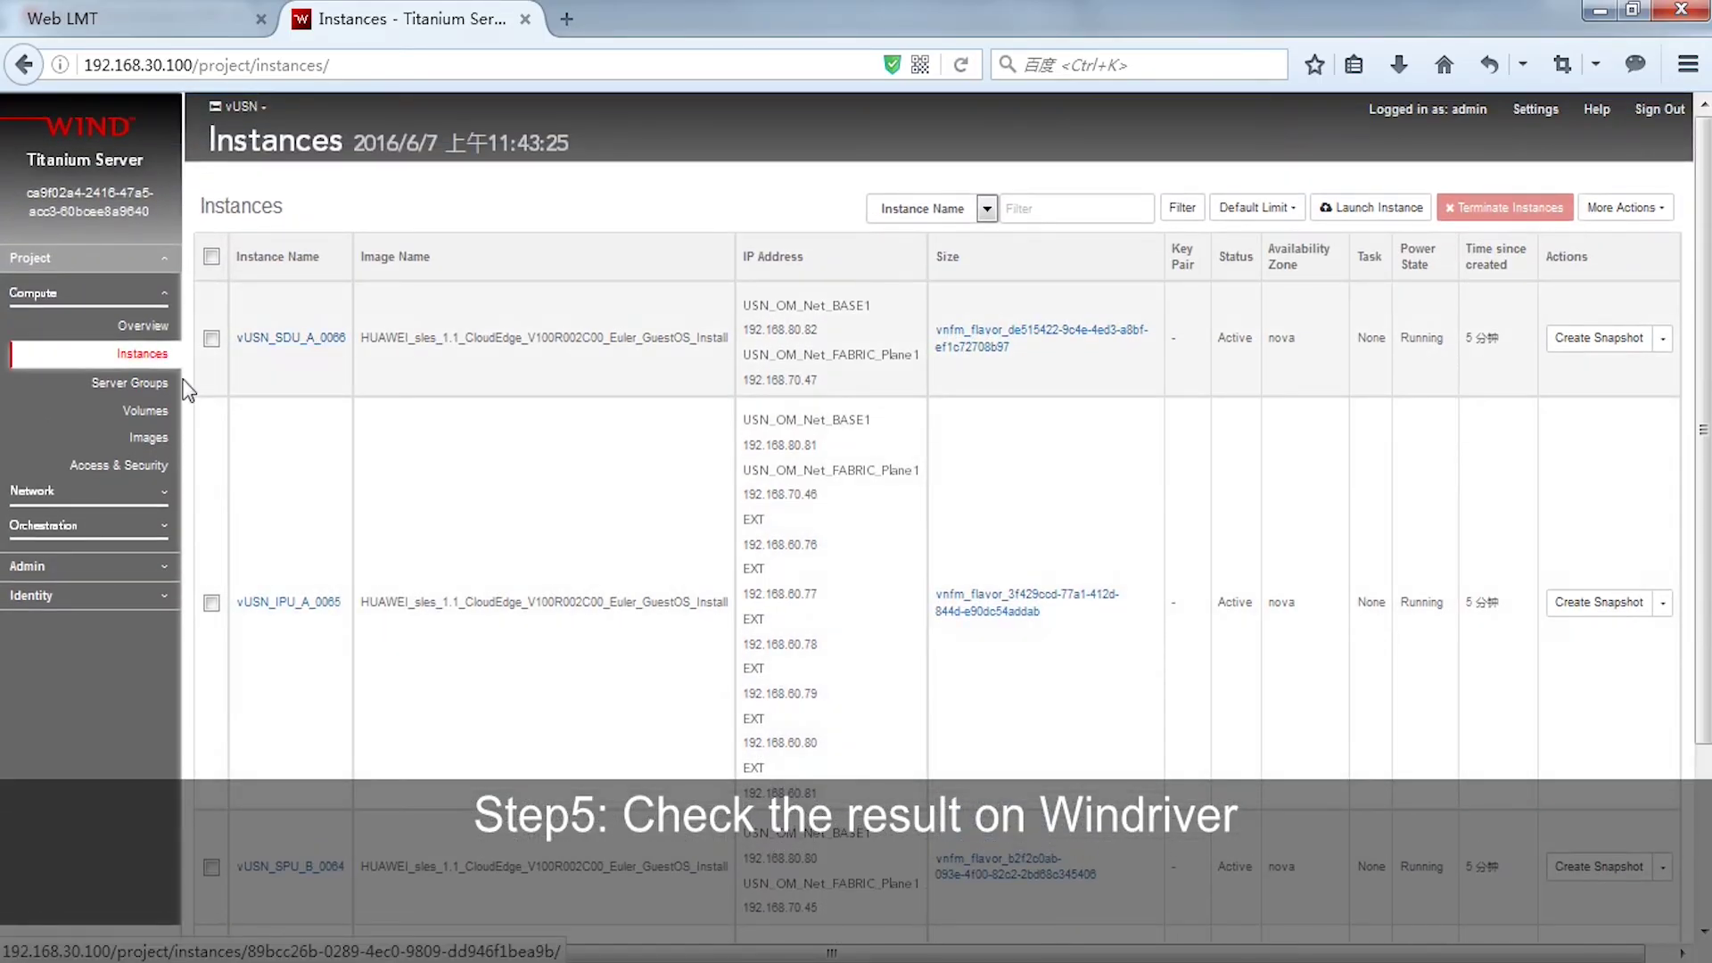
left_click(125, 491)
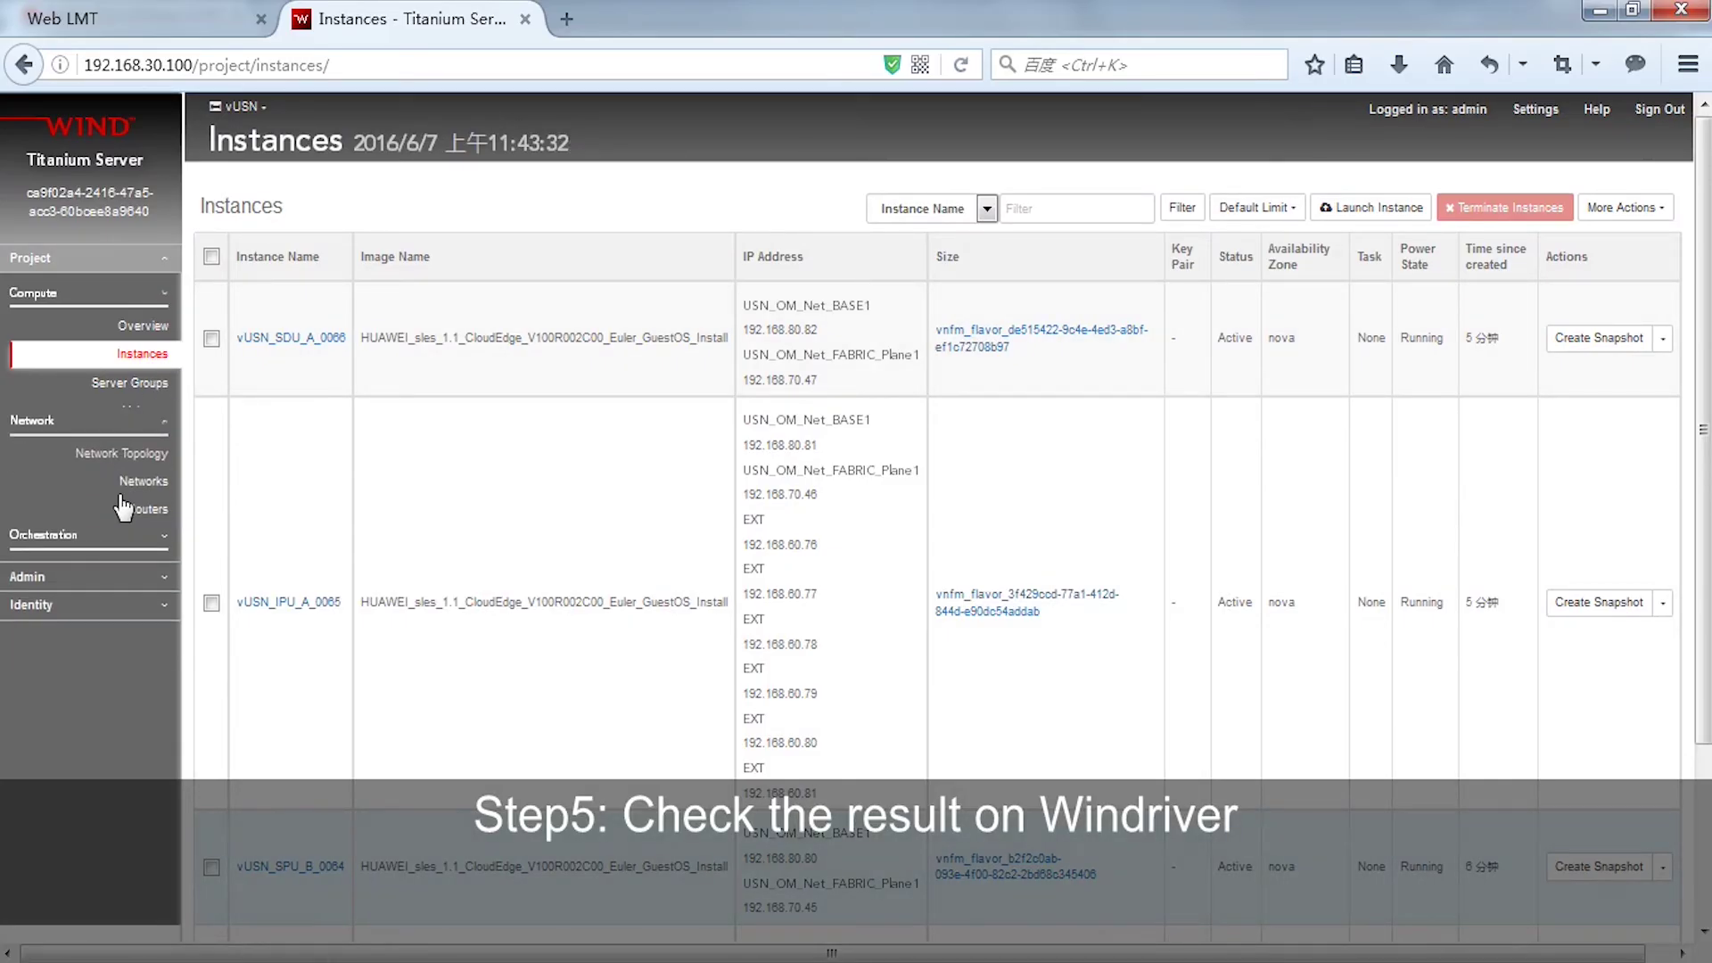
left_click(136, 360)
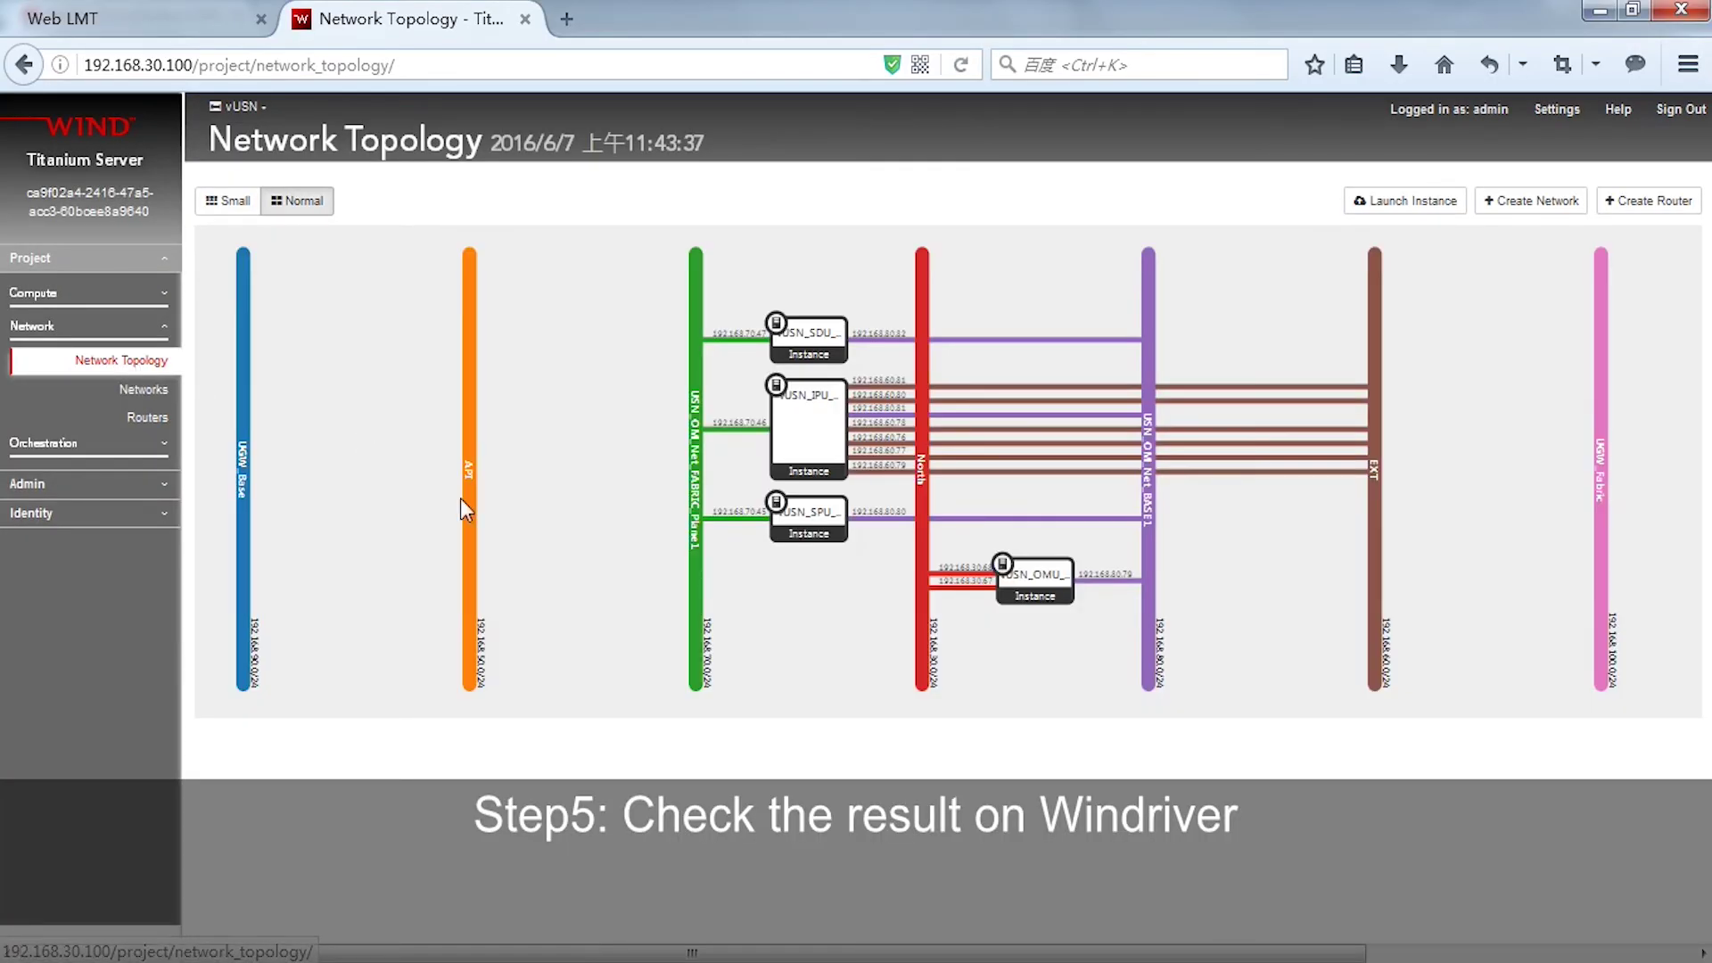
- Show the vUSN_SPU and vUSN_IPU_A_0065 topology popups, then bring the Xshell terminal forward
left_click(802, 526)
left_click(844, 472)
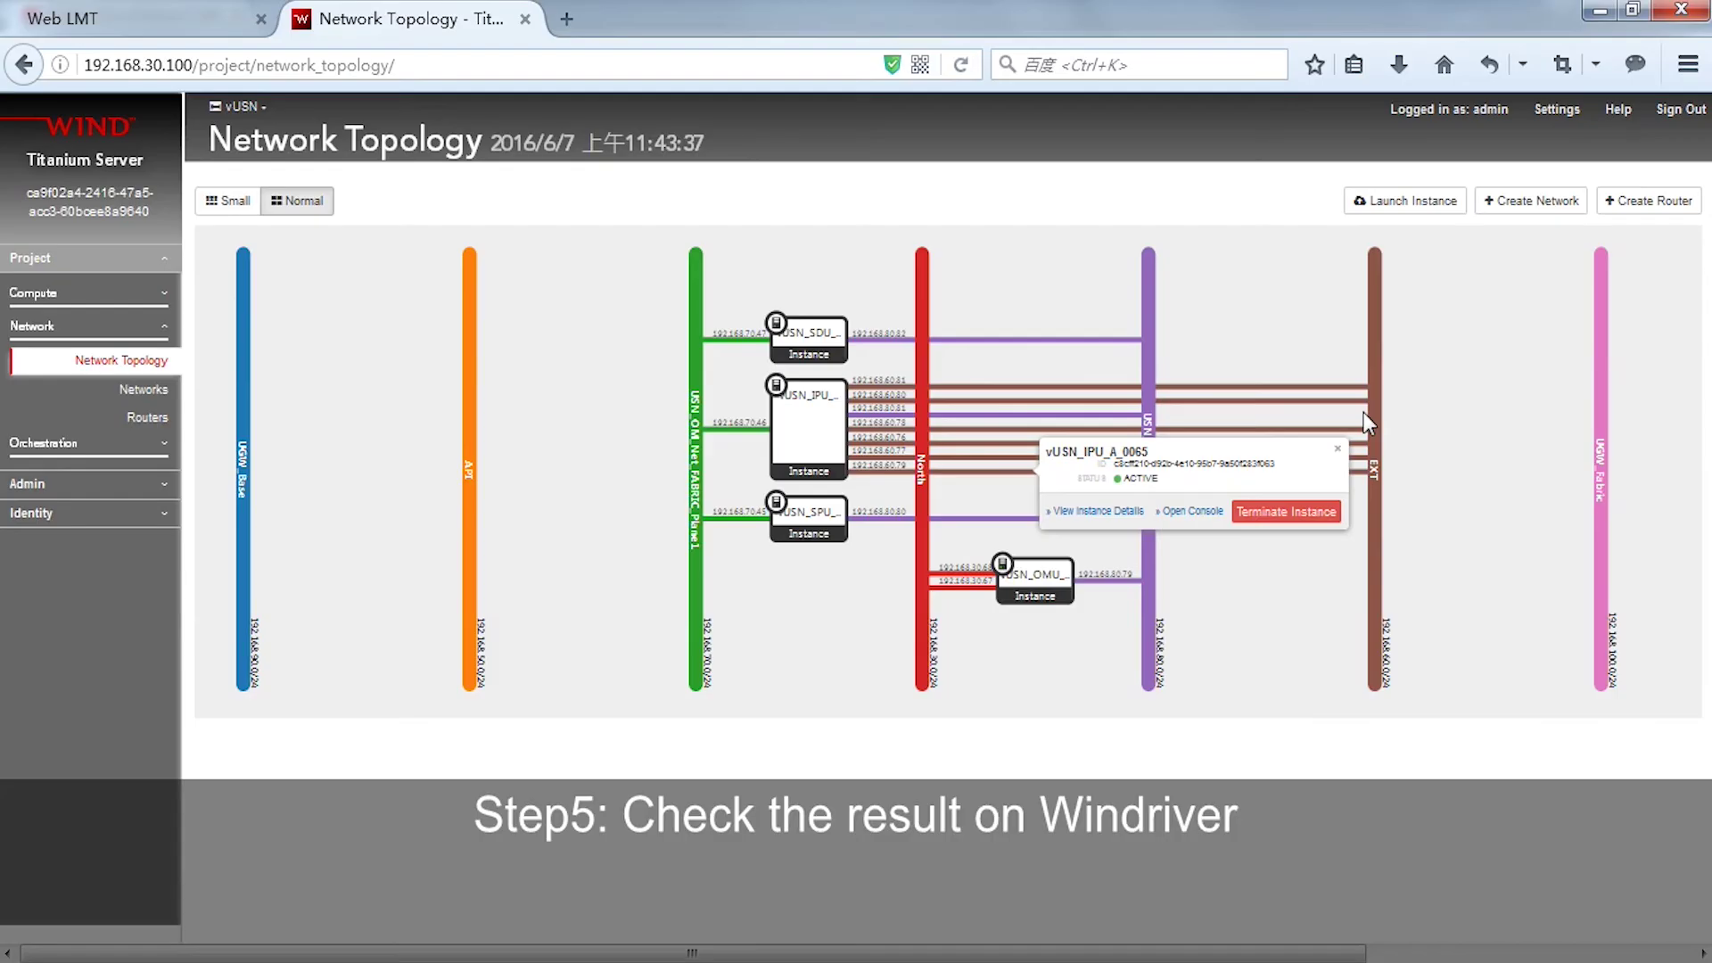
left_click(608, 935)
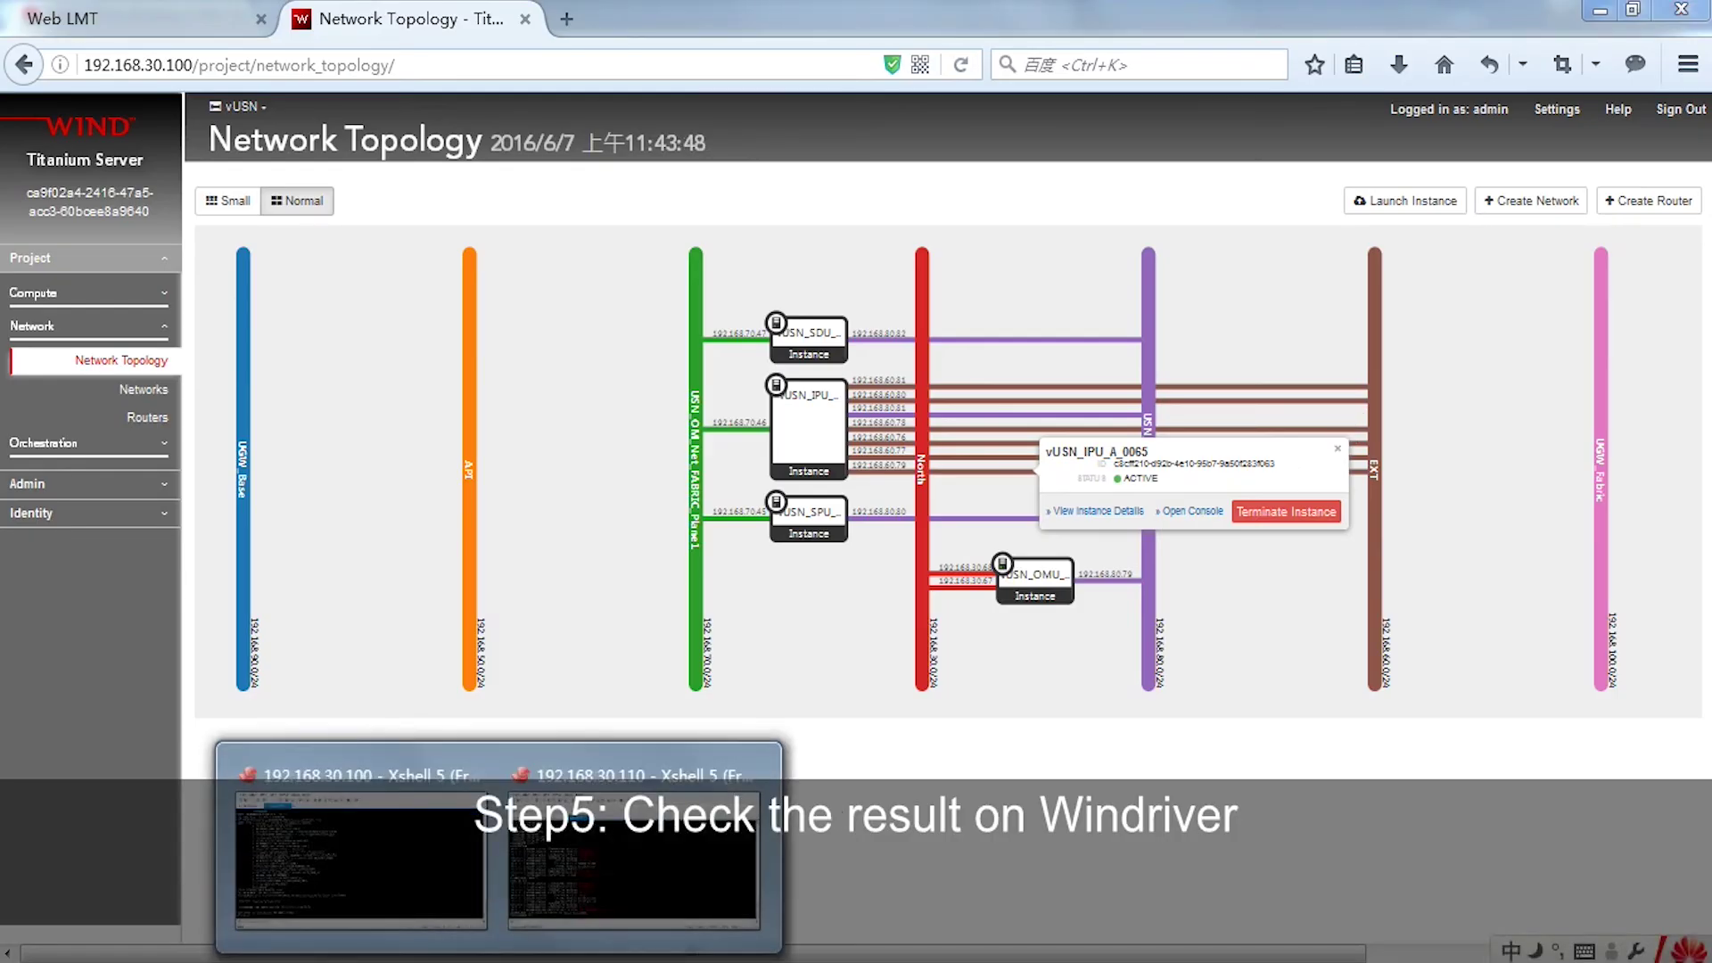
left_click(592, 881)
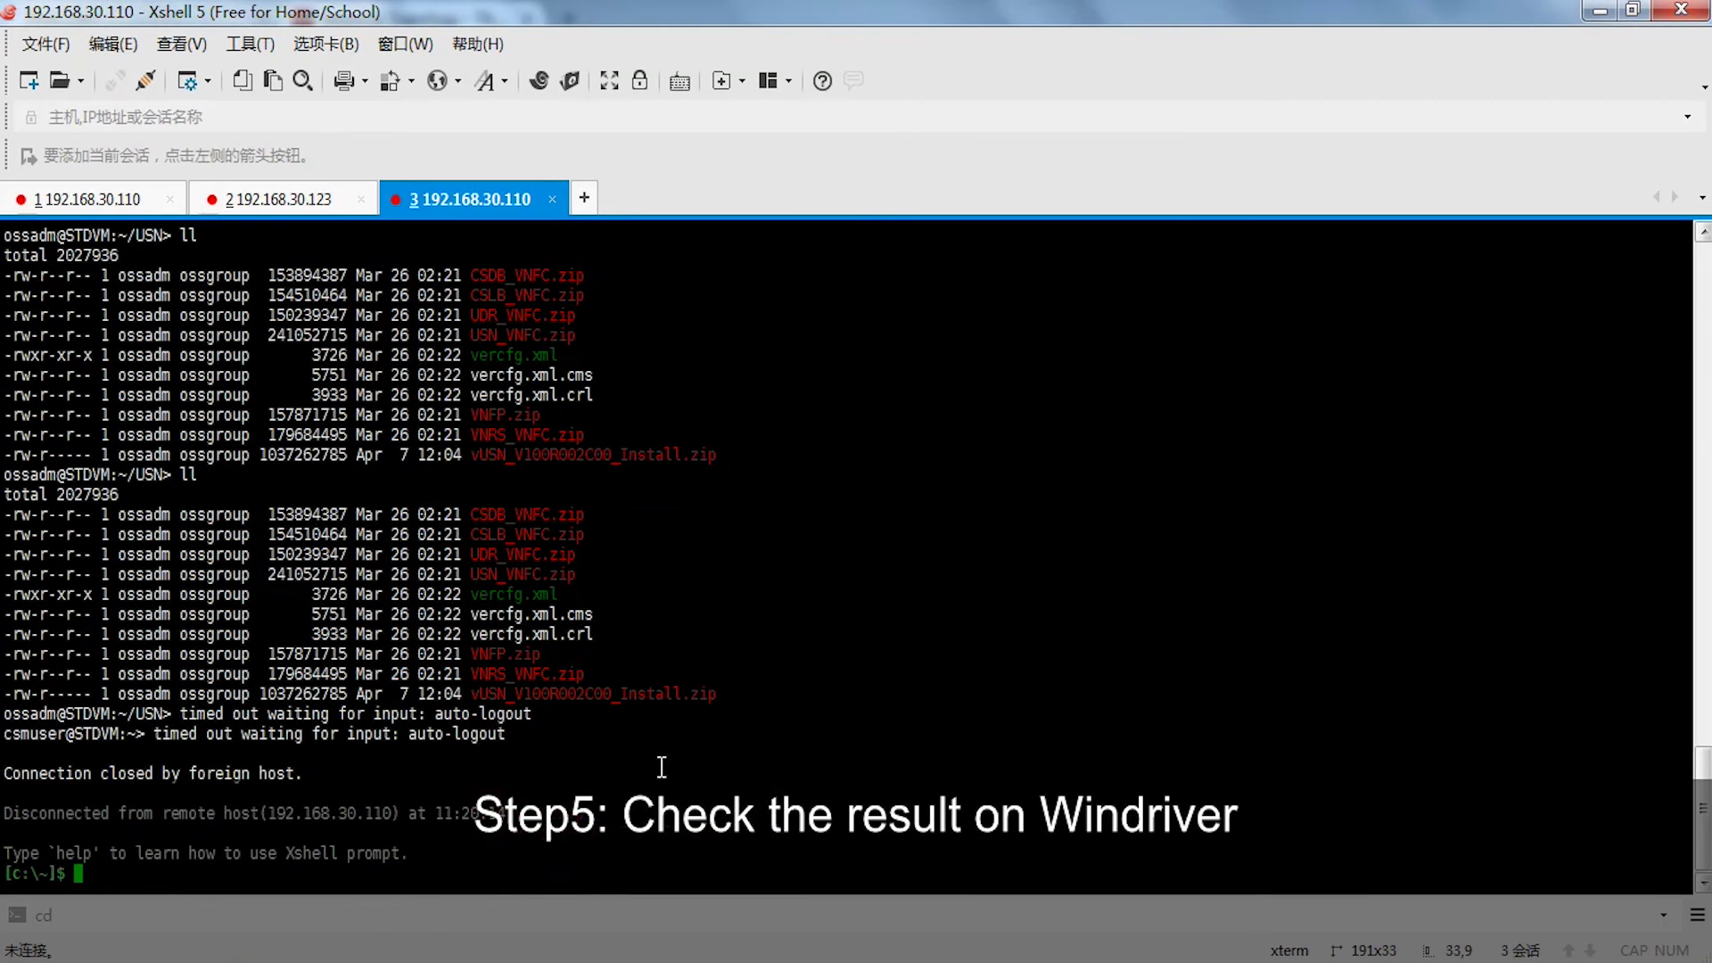
- Connect to the saved session 192.168.30.123, accept its host key, and log in with the password
left_click(84, 81)
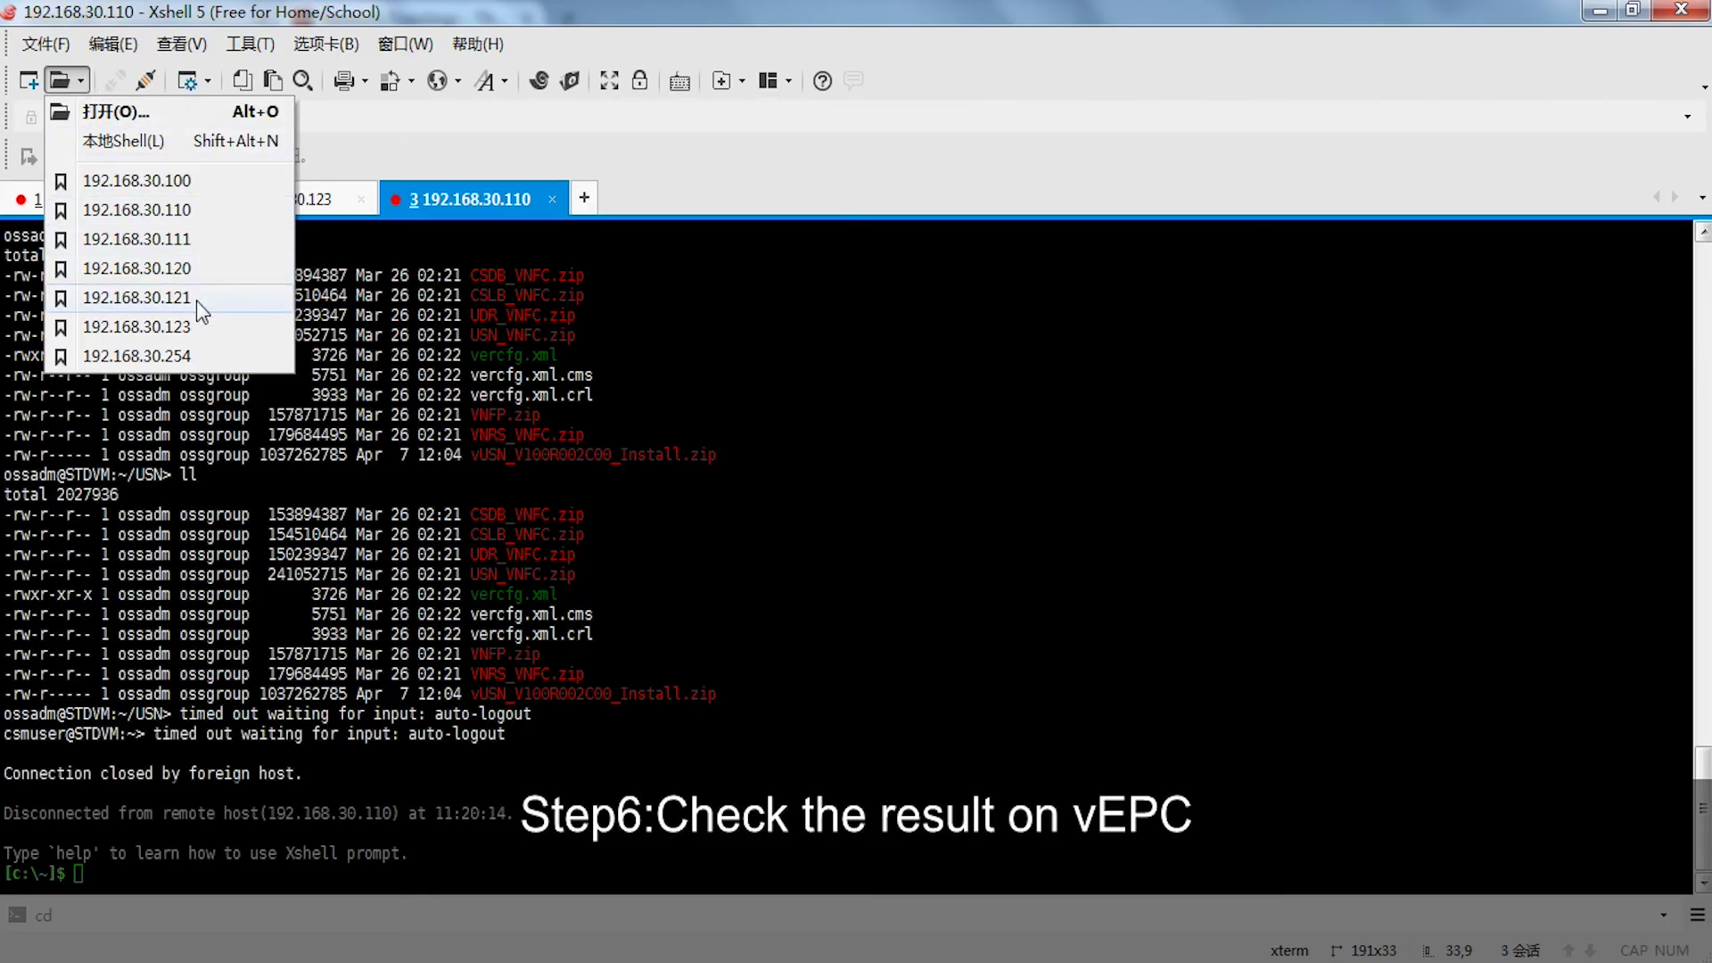
left_click(198, 327)
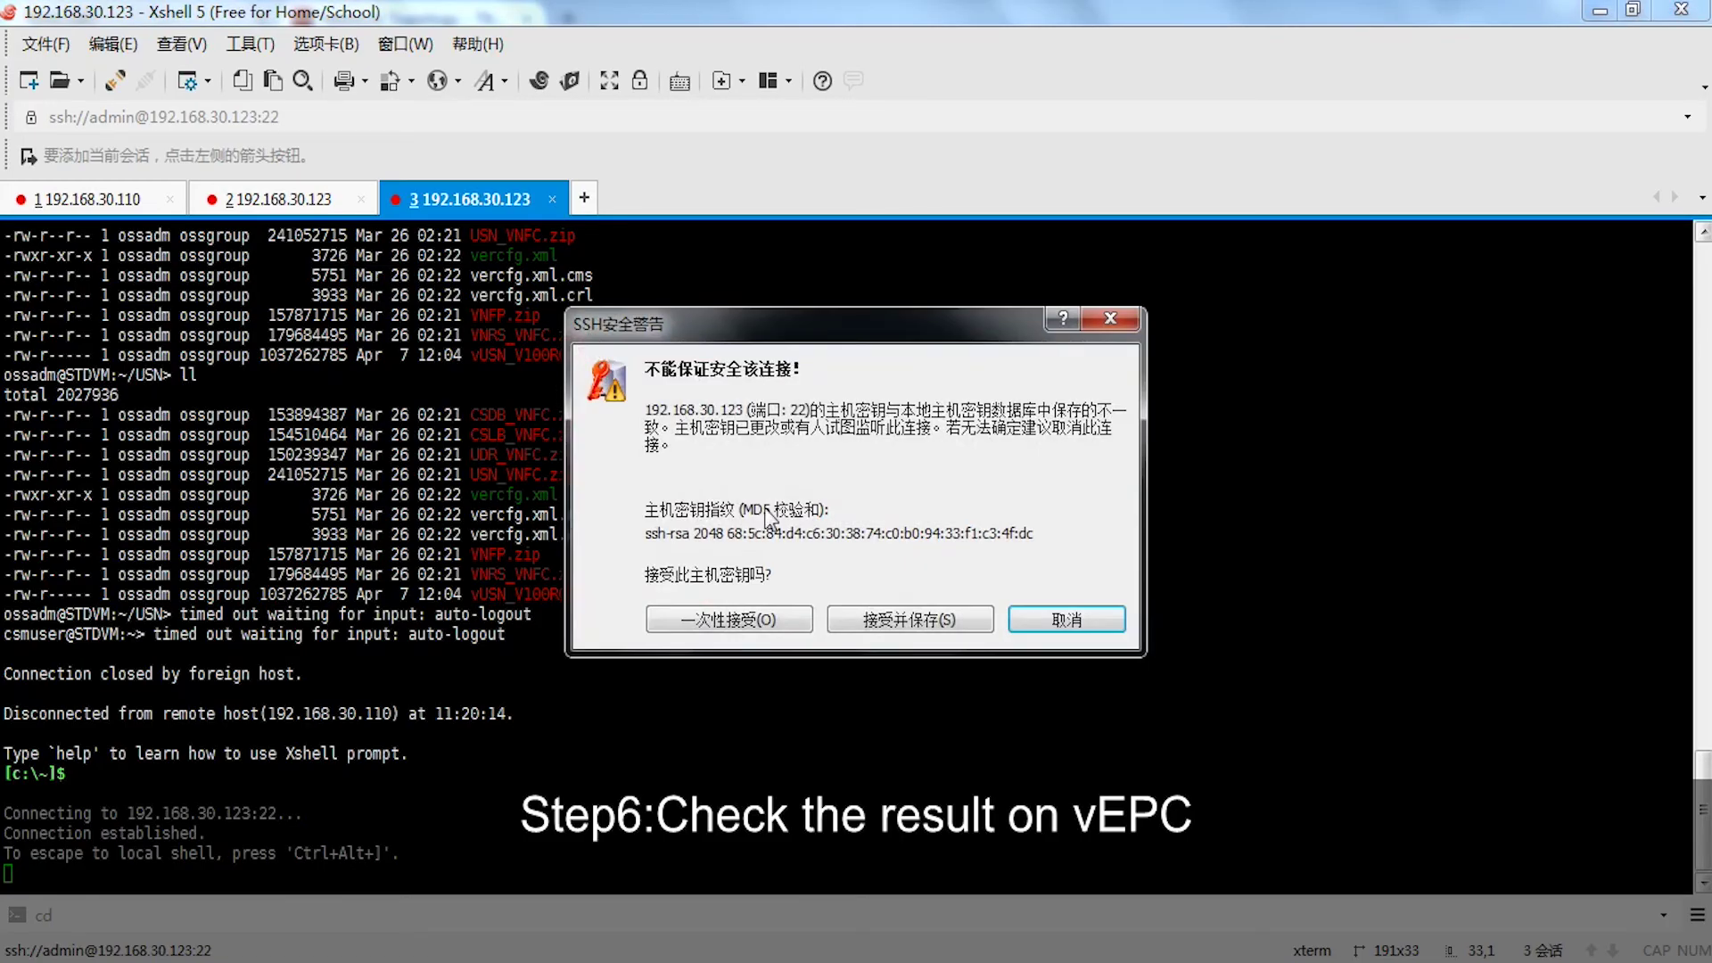
left_click(905, 622)
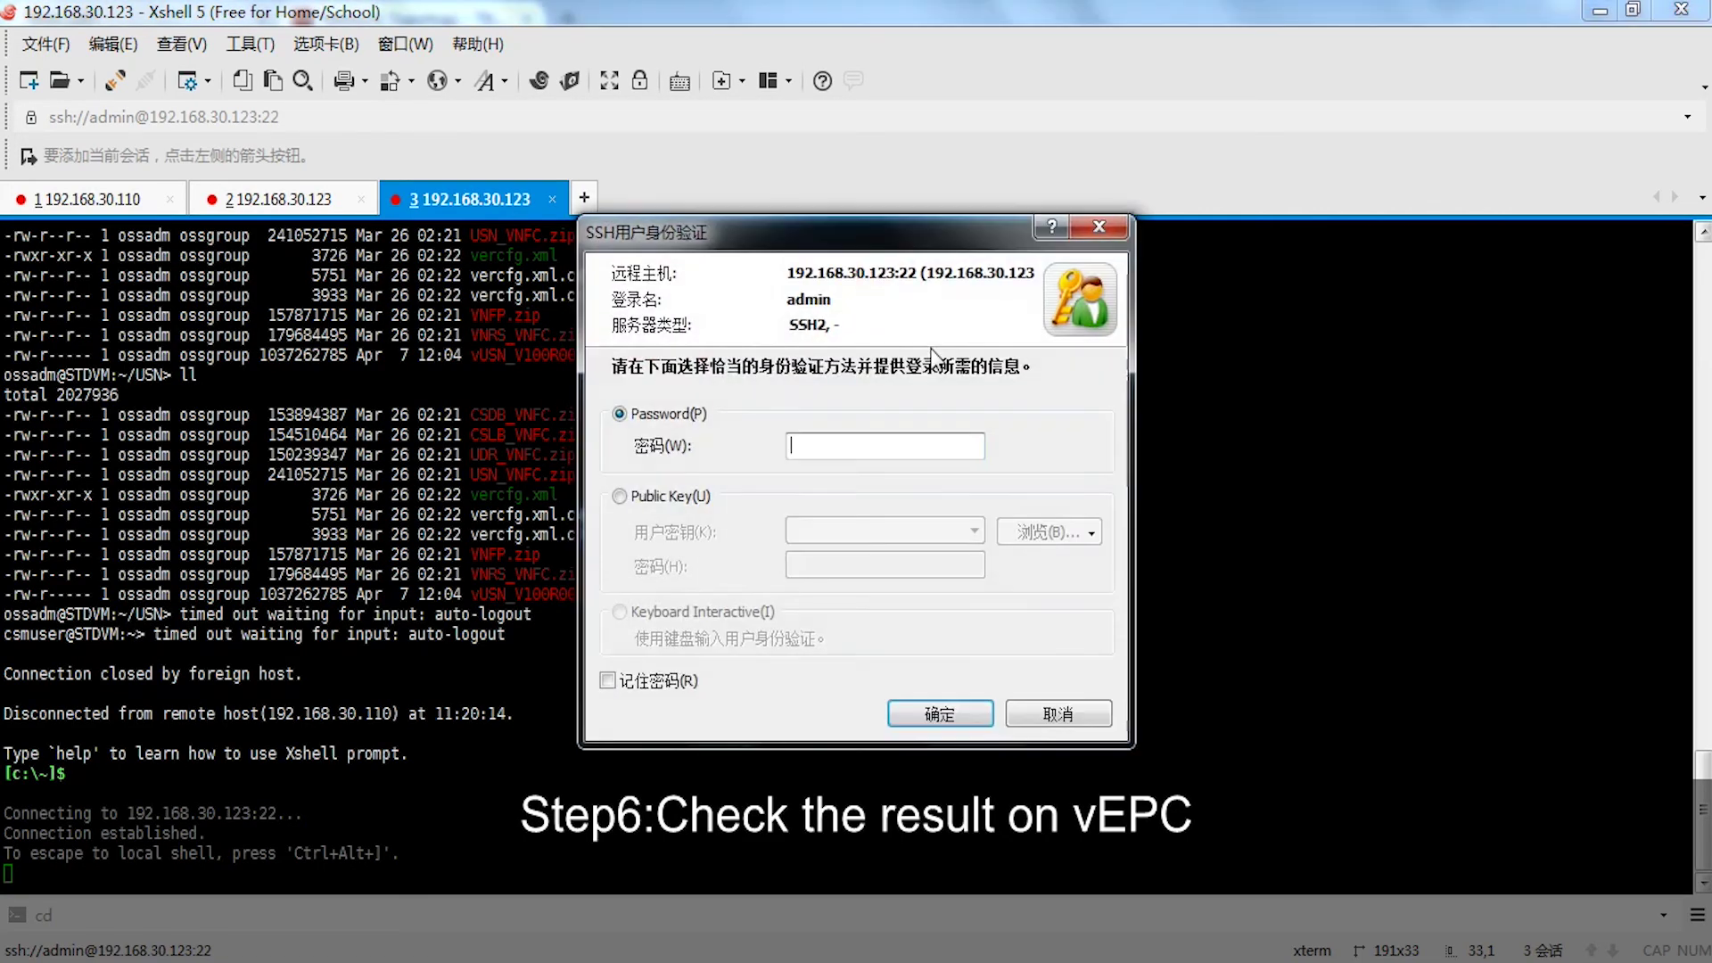
type("•••••••••")
key("Return")
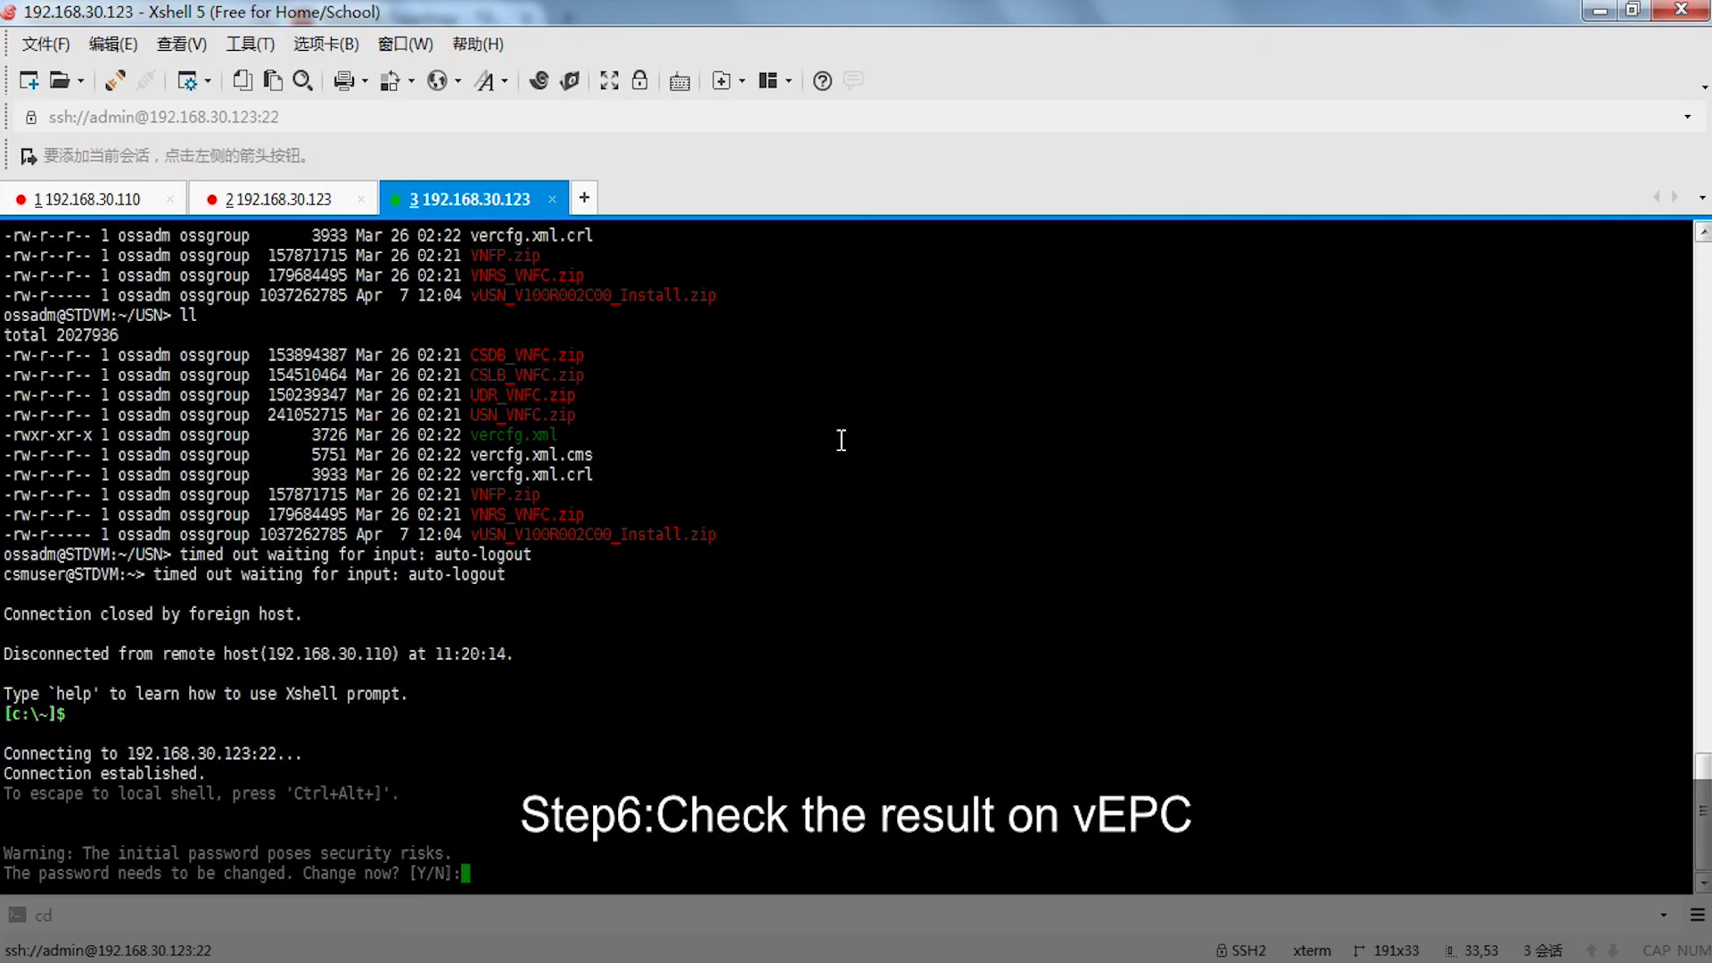
- Change the vUSN's initial password, entering the old password and confirming the new one
type("y")
key("Return")
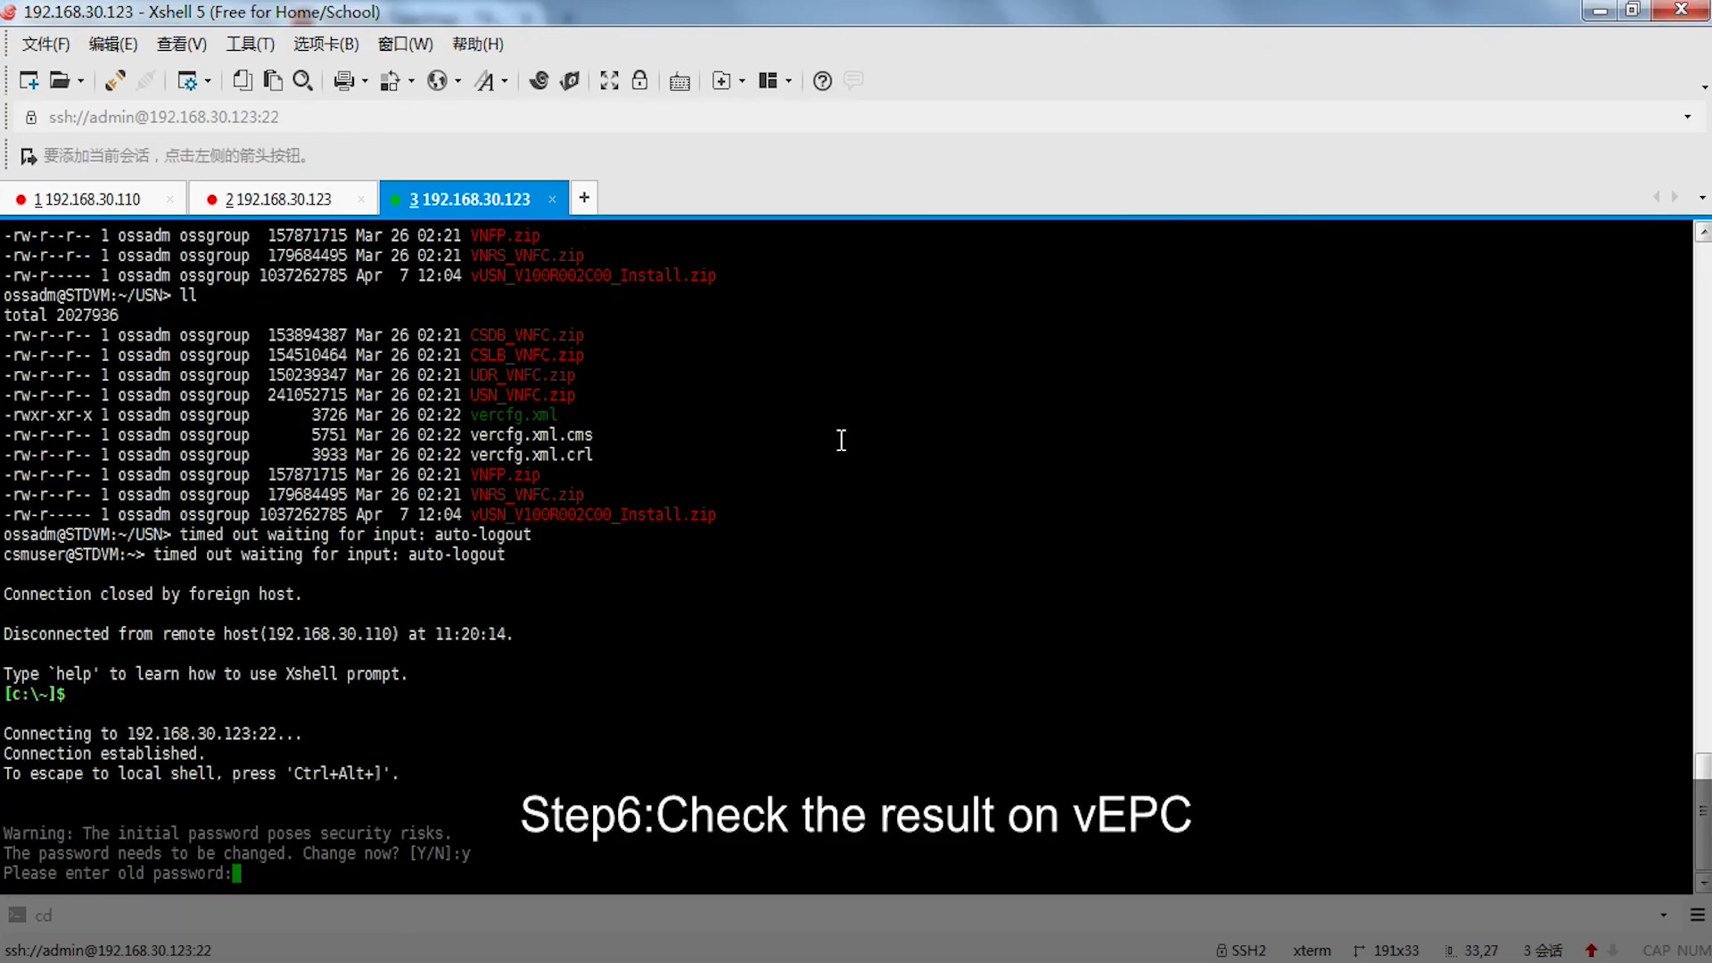
key("Return")
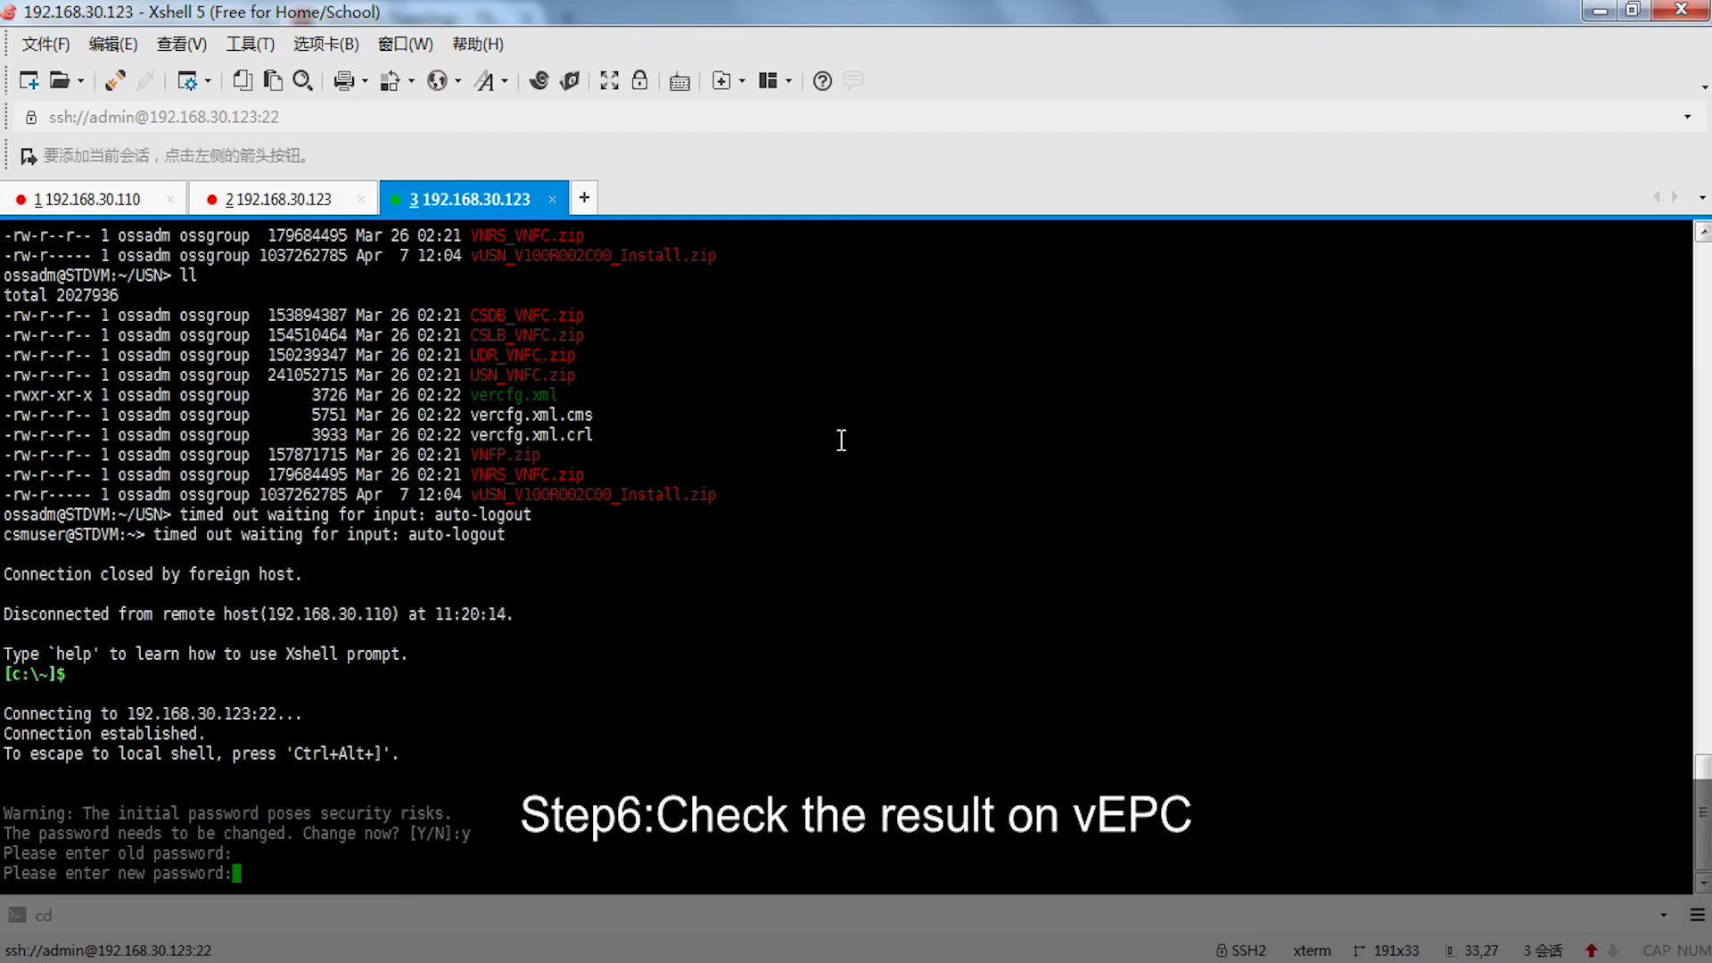
key("Return")
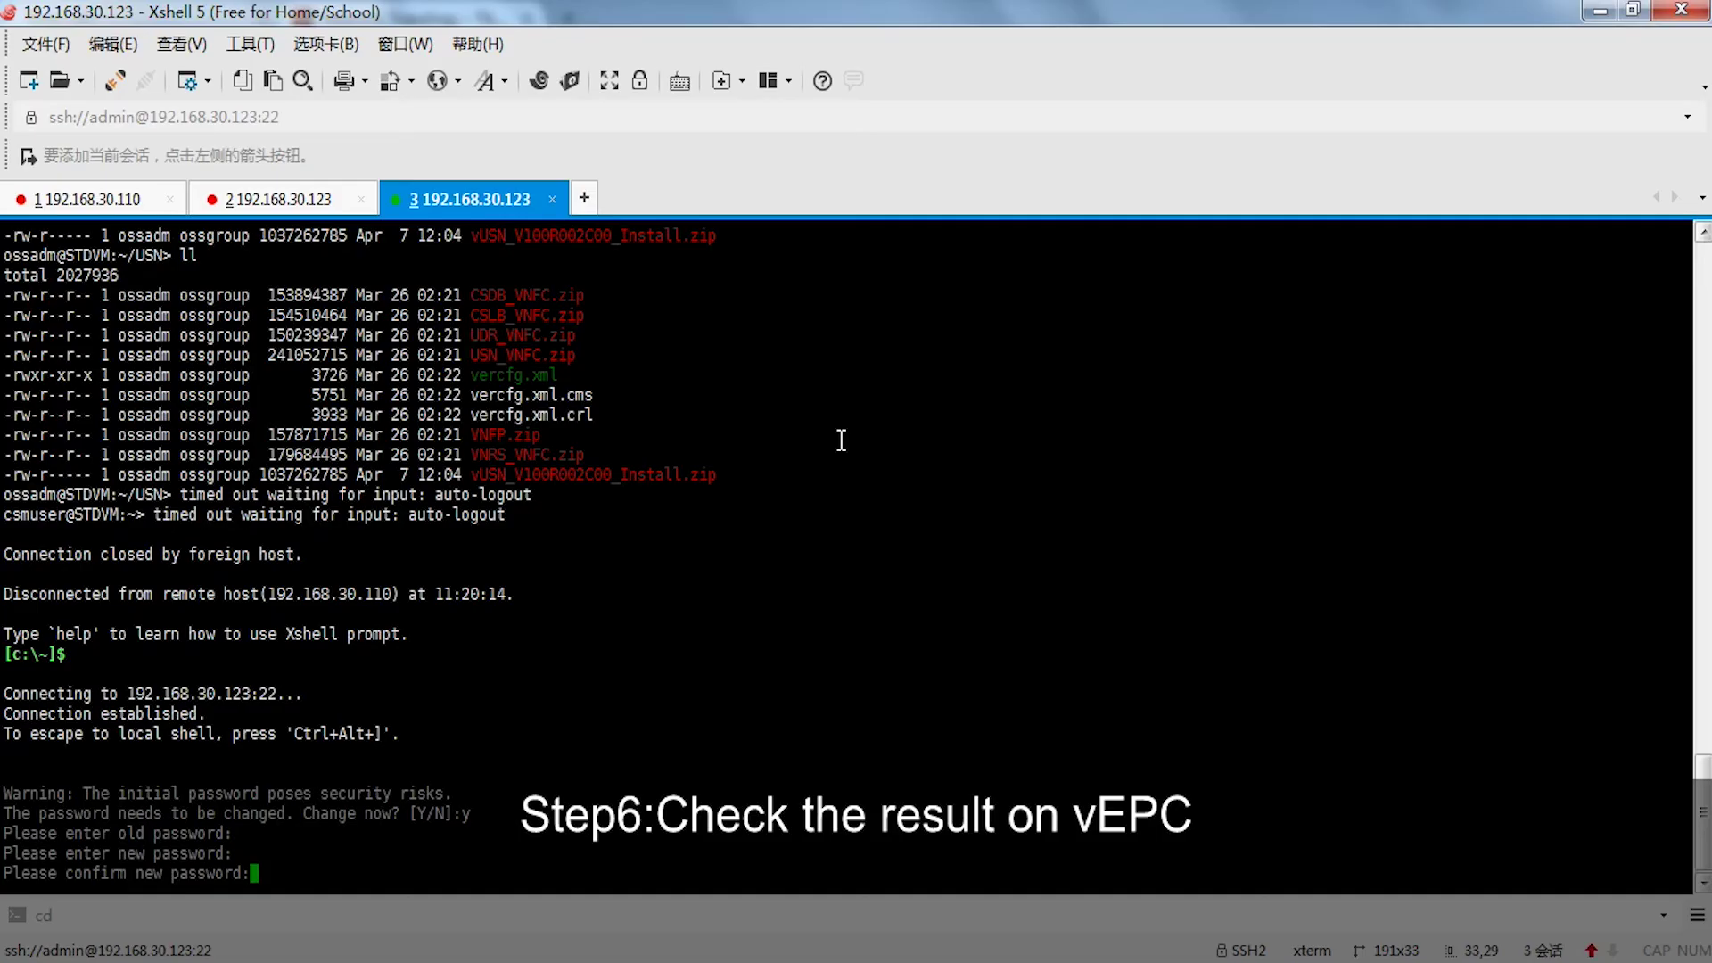
key("Return")
- Run dis vm and select the table showing four VMs Registered and Normal
type("d")
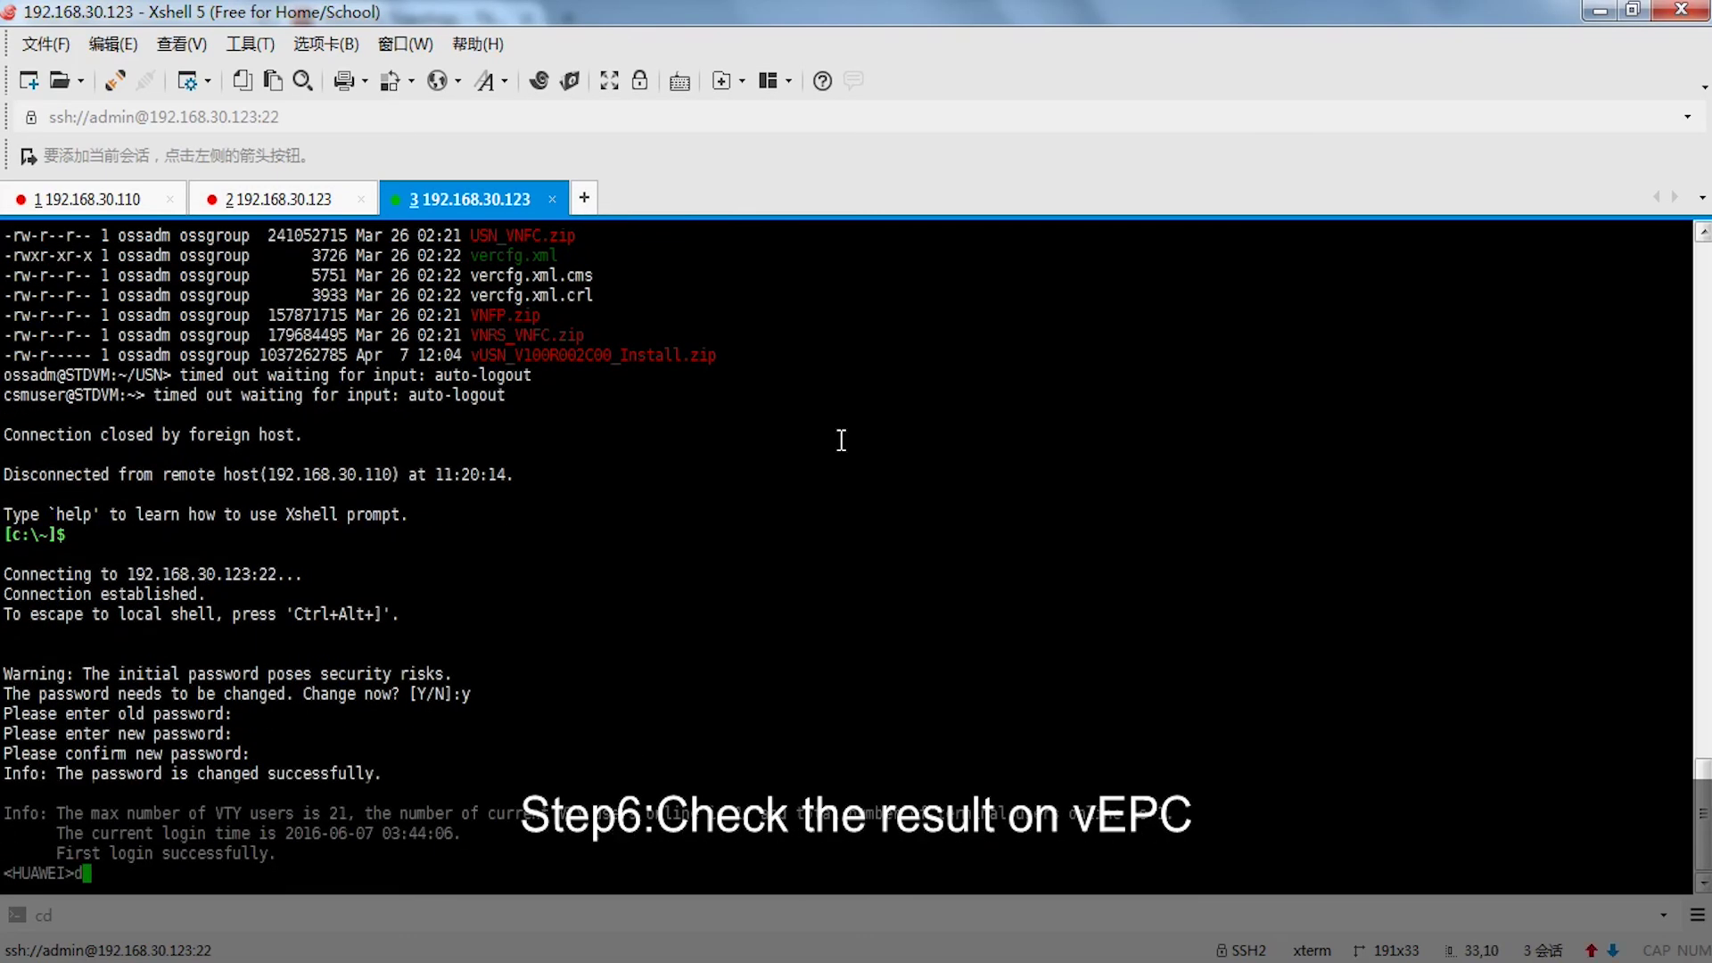
type("is vm")
key("Return")
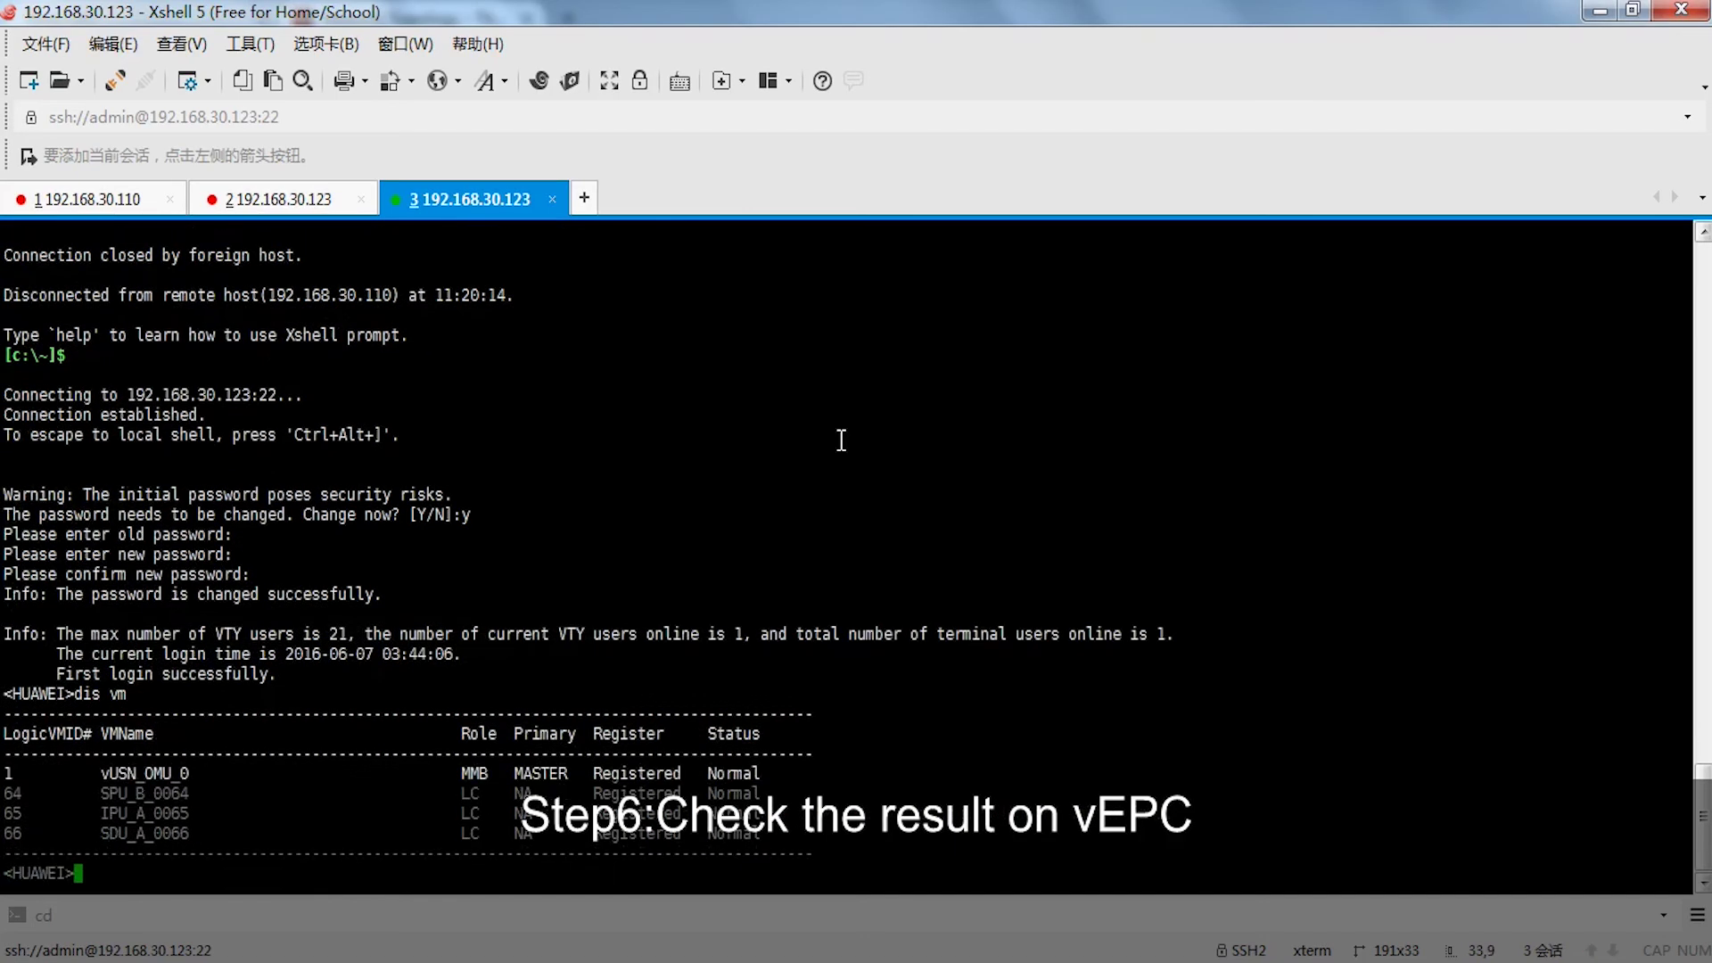
left_click_drag(816, 843, 3, 732)
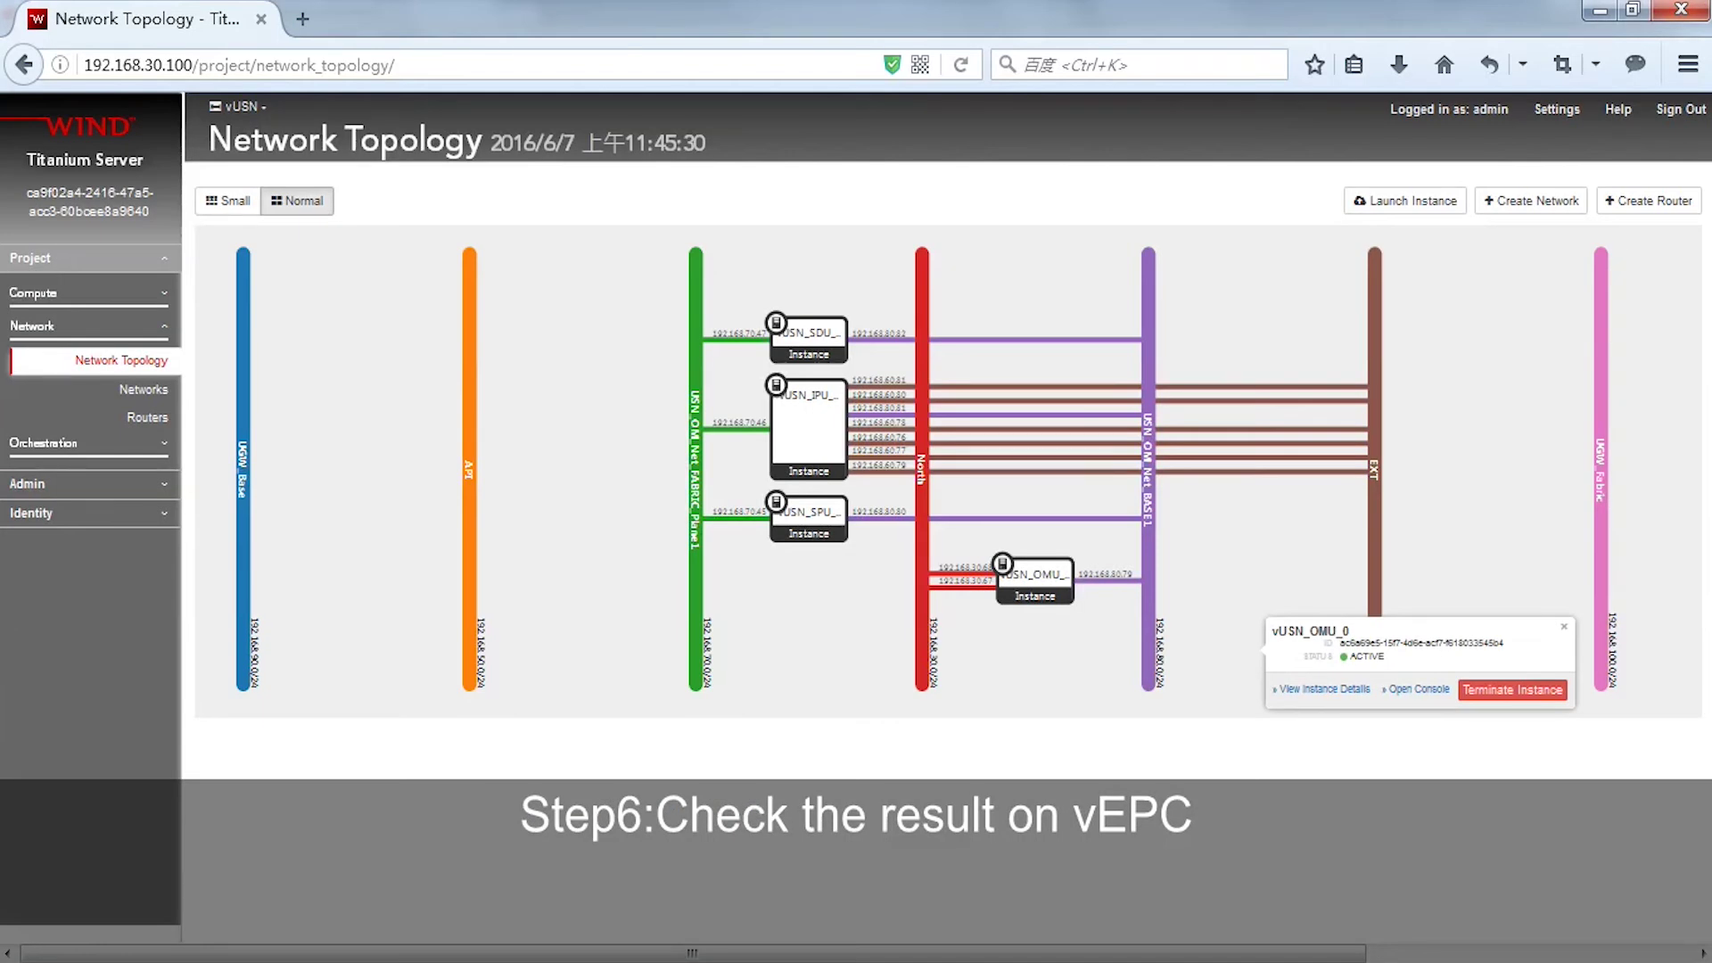
left_click(302, 18)
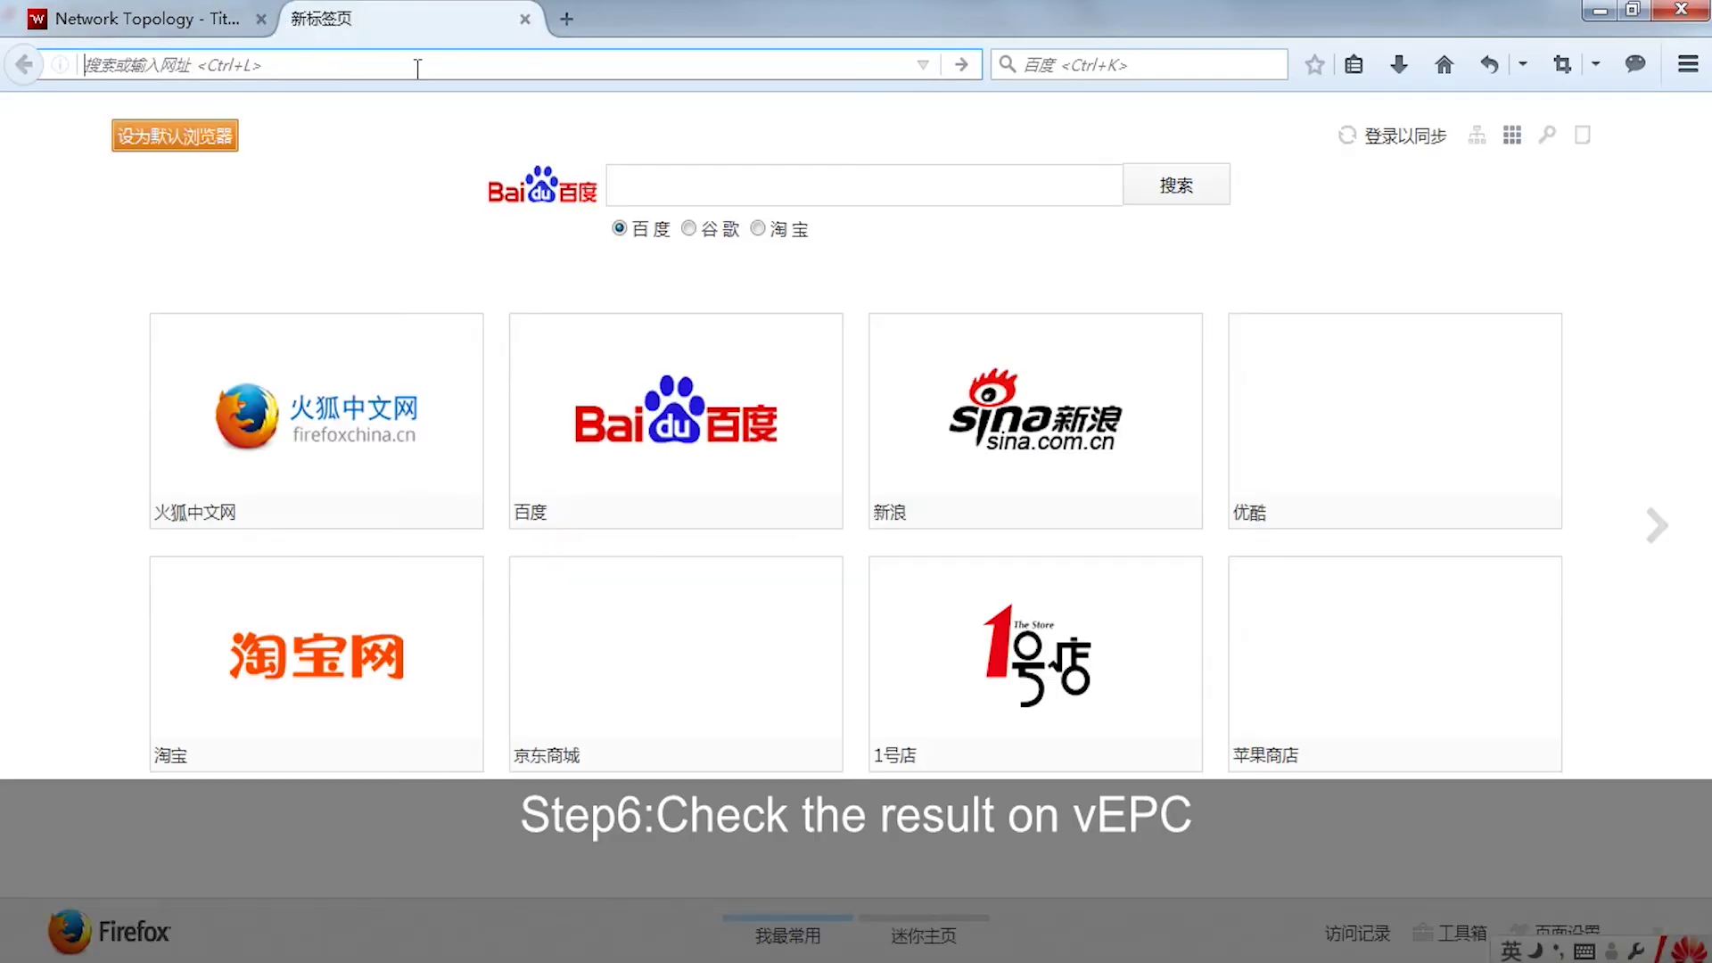
type("htt")
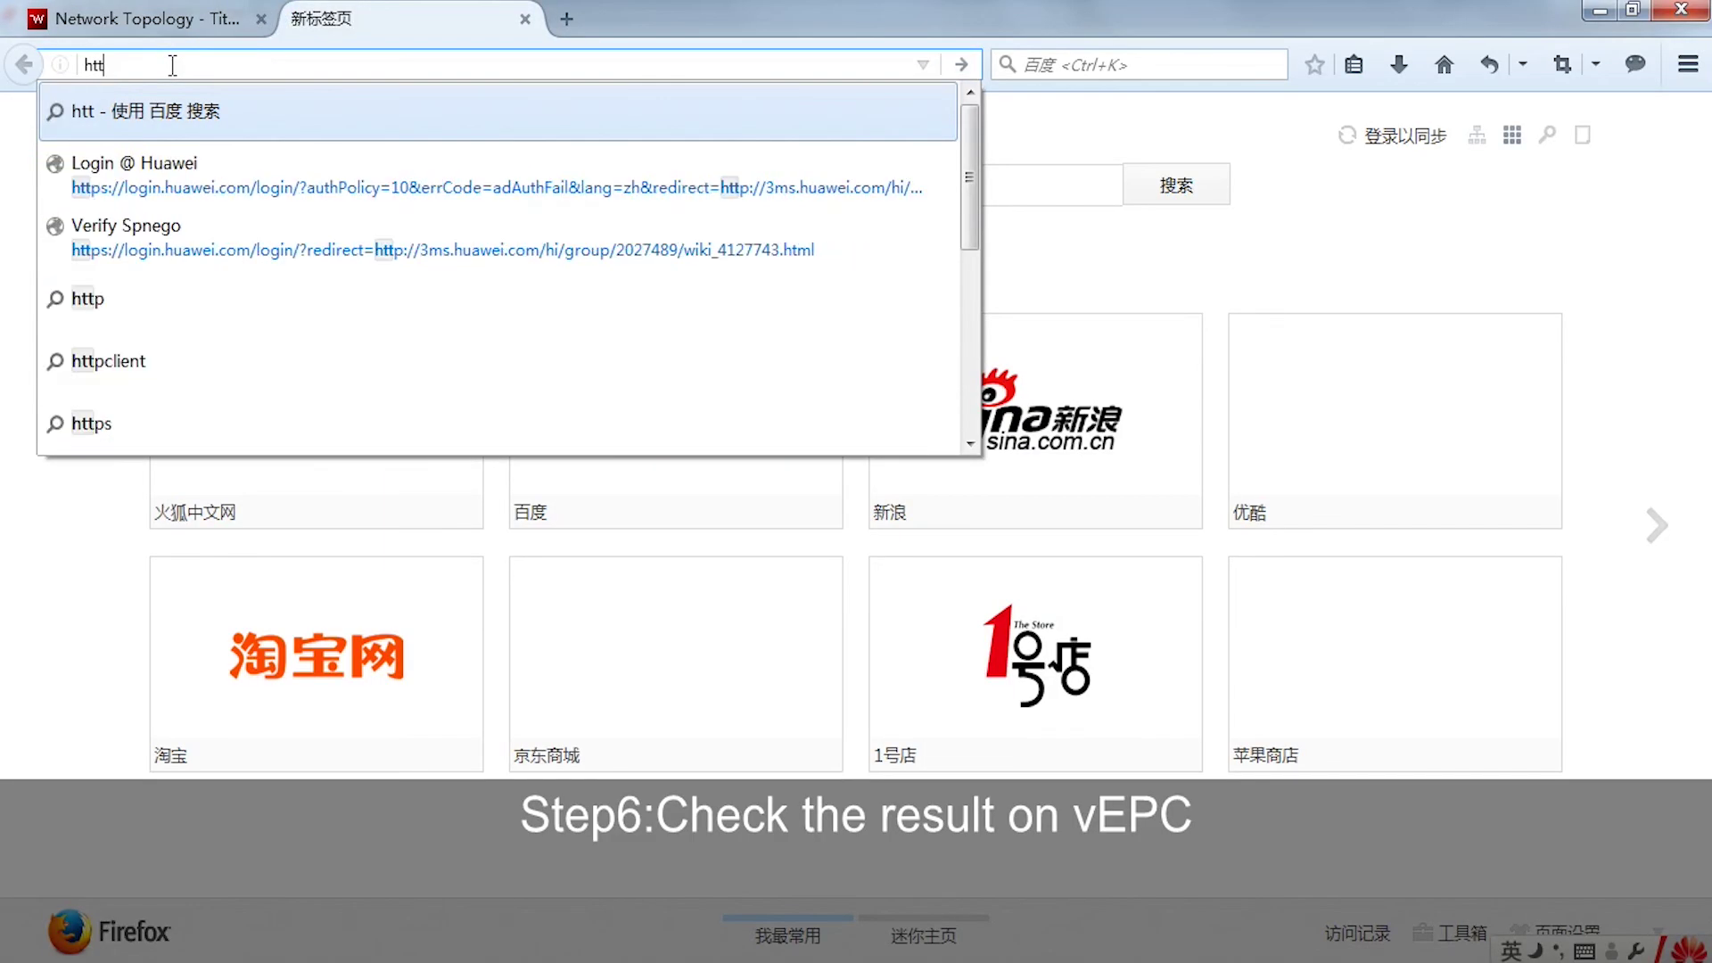
type("ps:/")
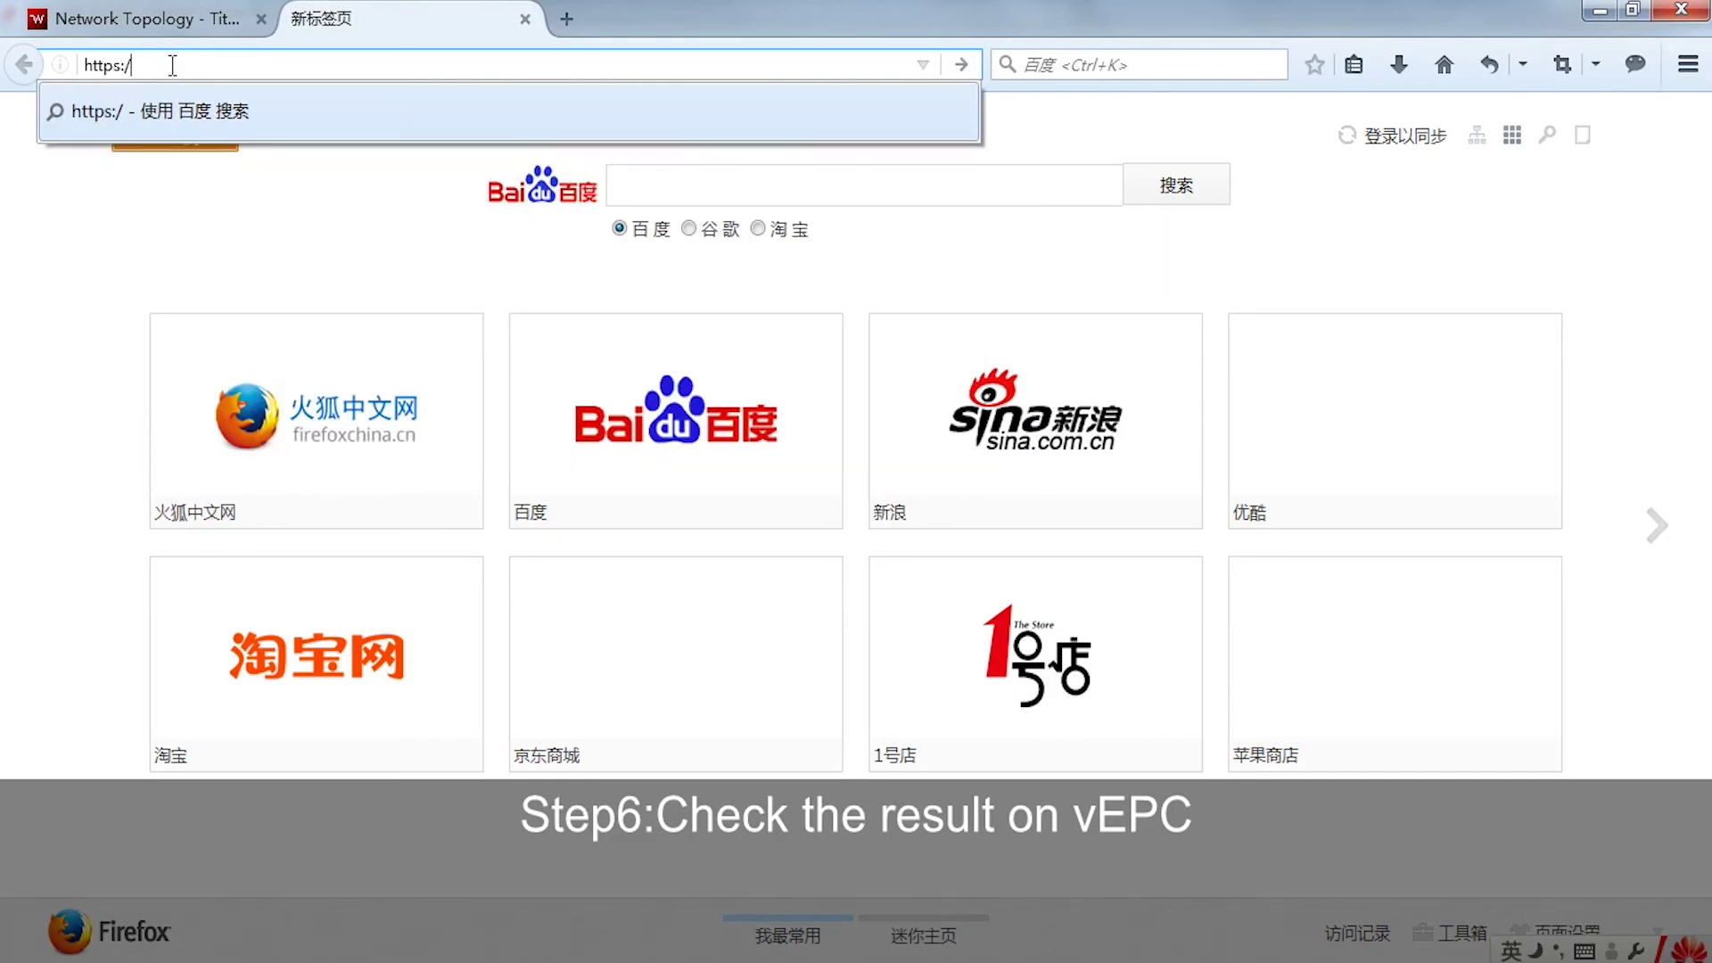
type("/192")
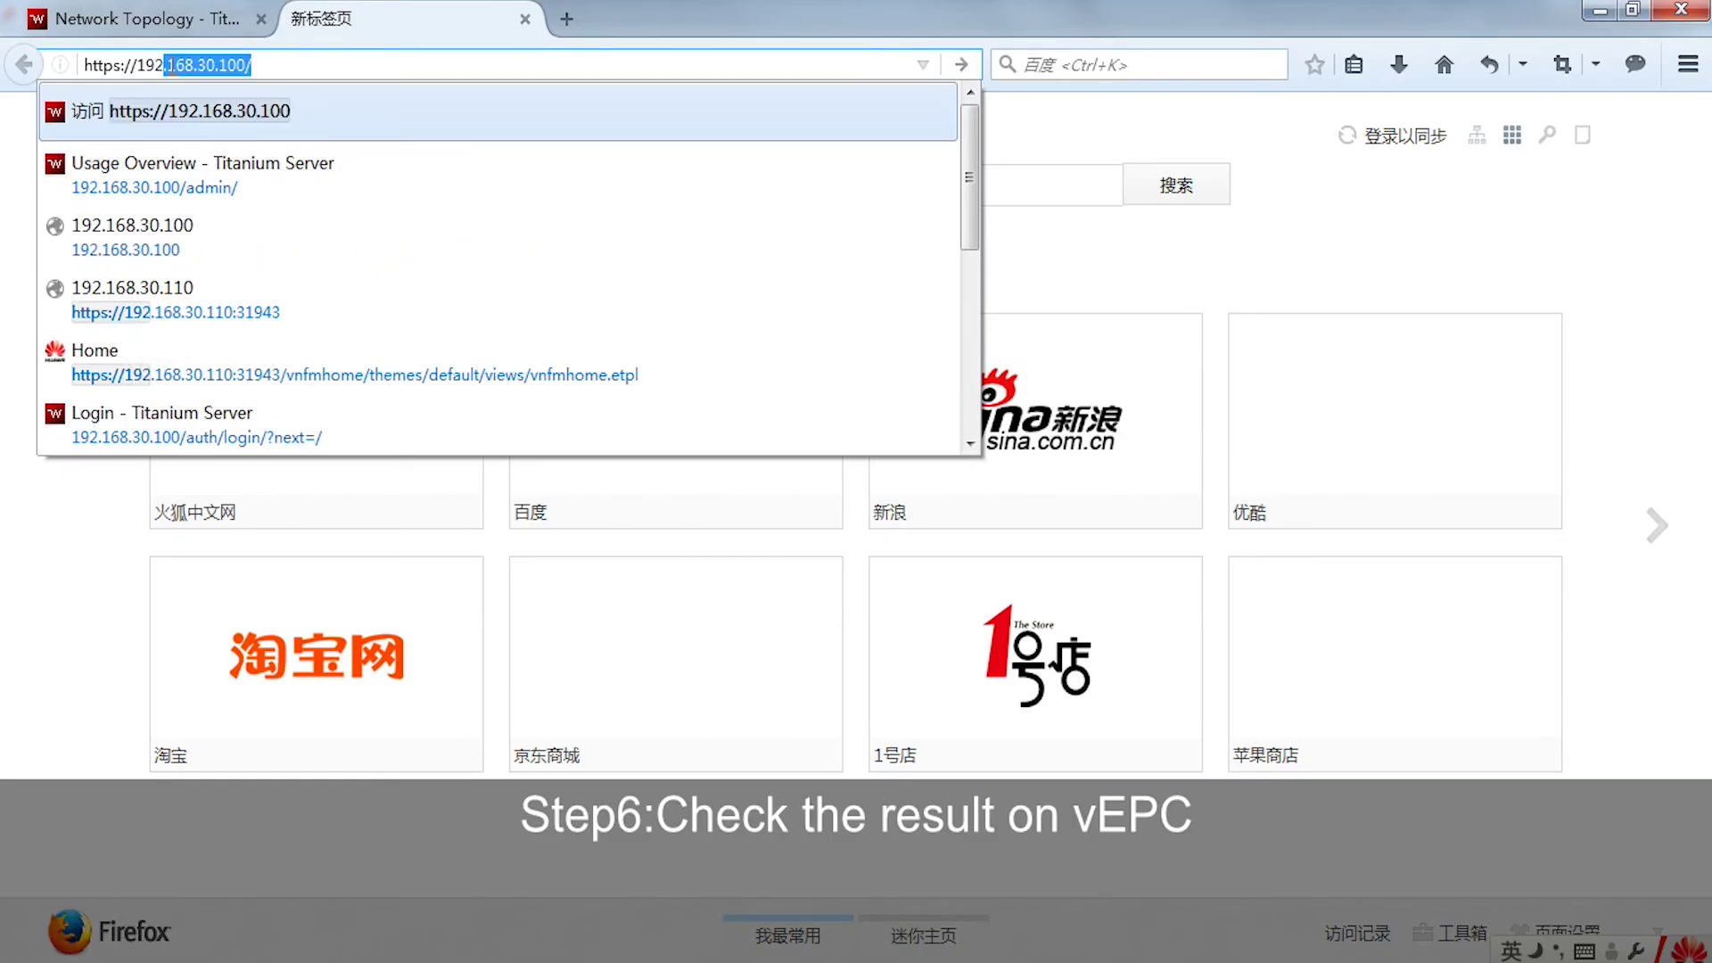
type(".168")
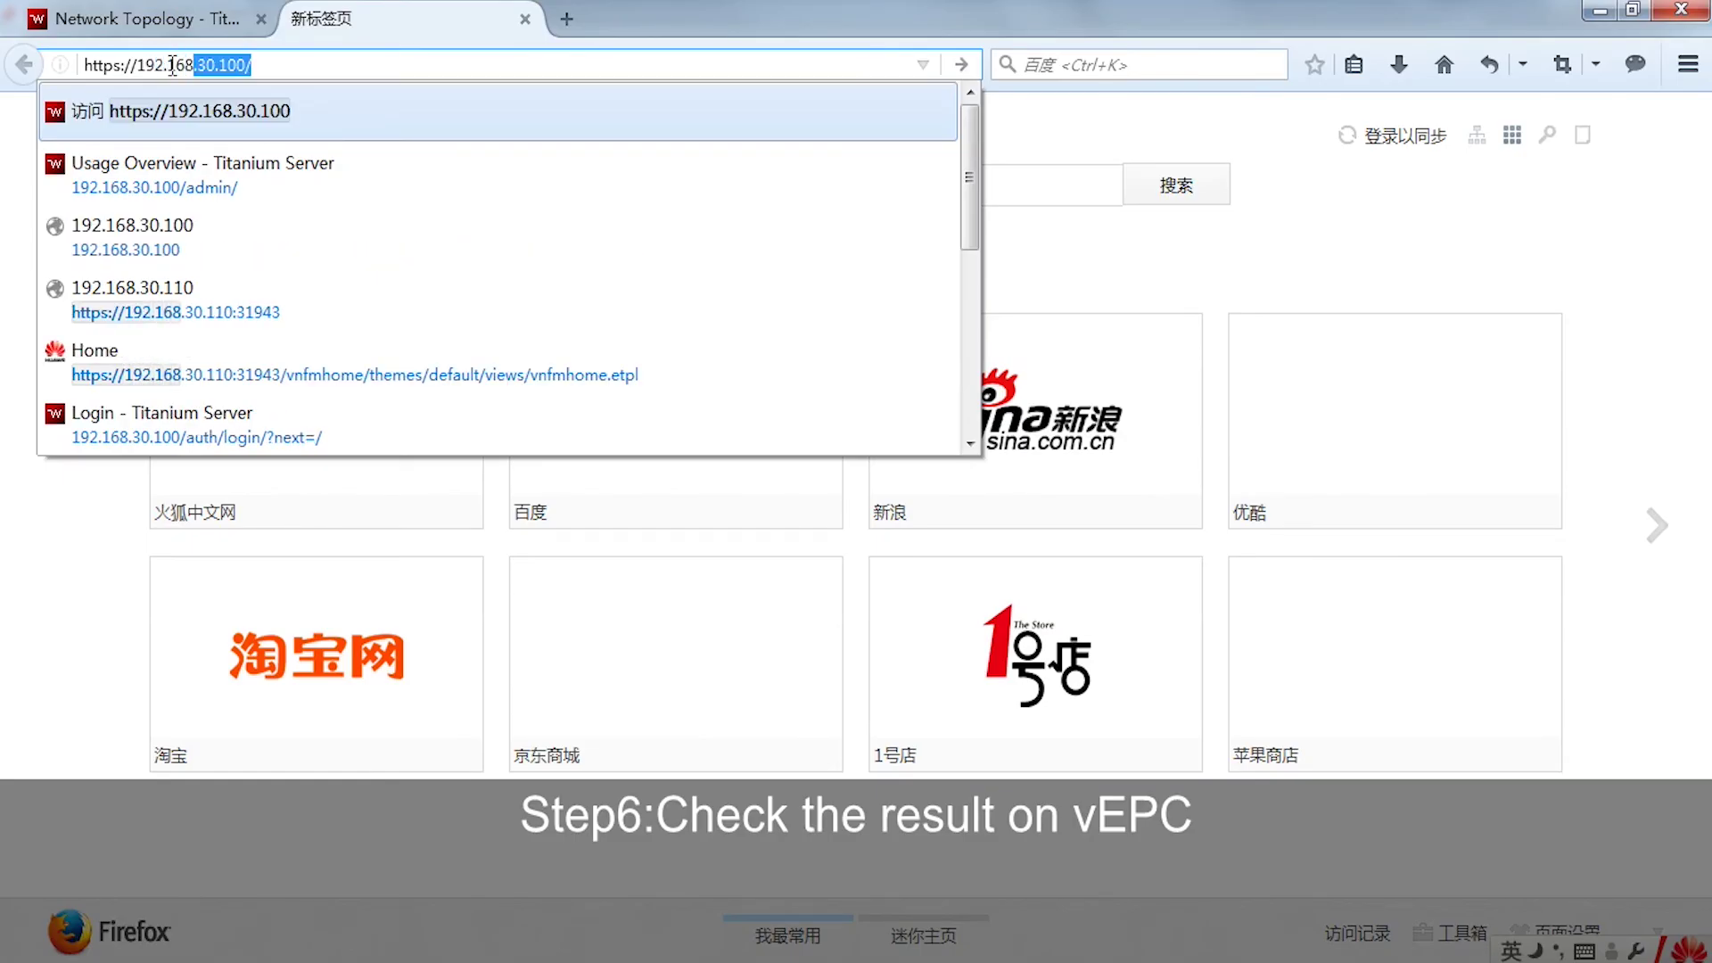